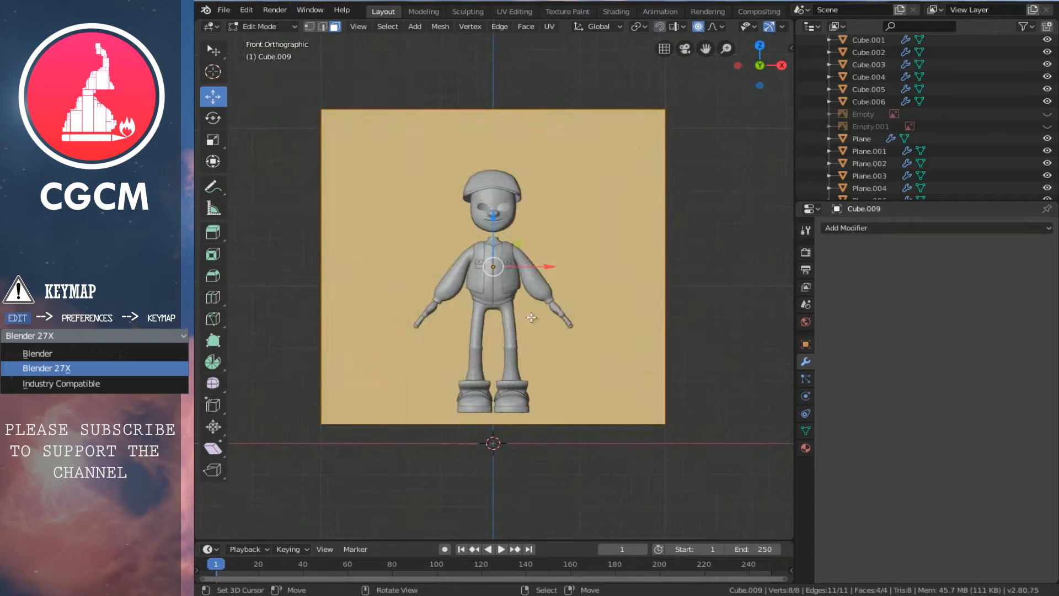
- Scale the whole box mesh to 0.320 and raise it about 0.439 m along Z to the character's head
key(s)
click(541, 323)
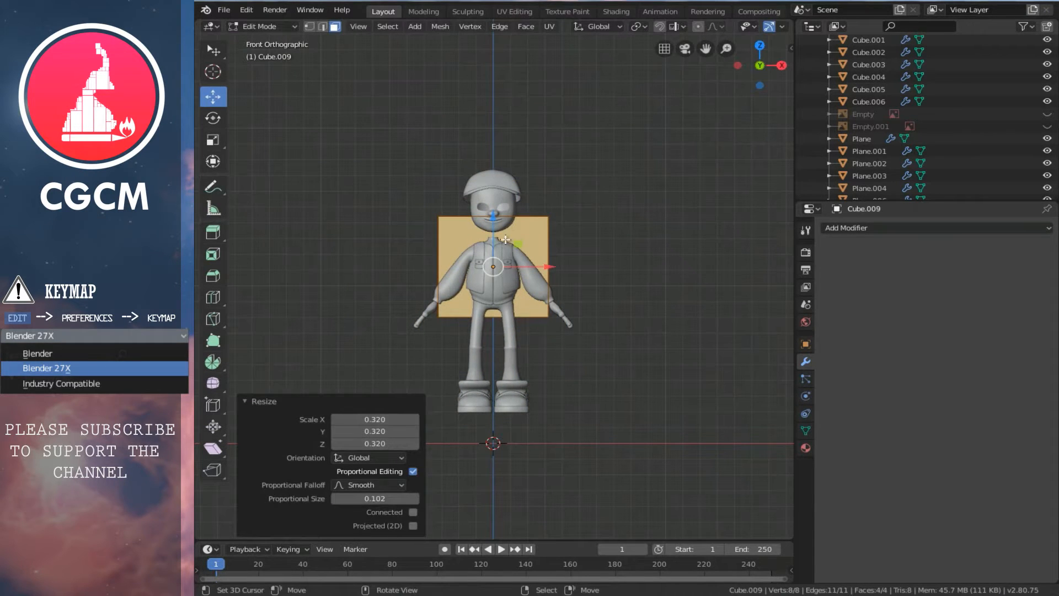
scroll(503, 243, up, 2)
shift+middle_drag(503, 244, 501, 320)
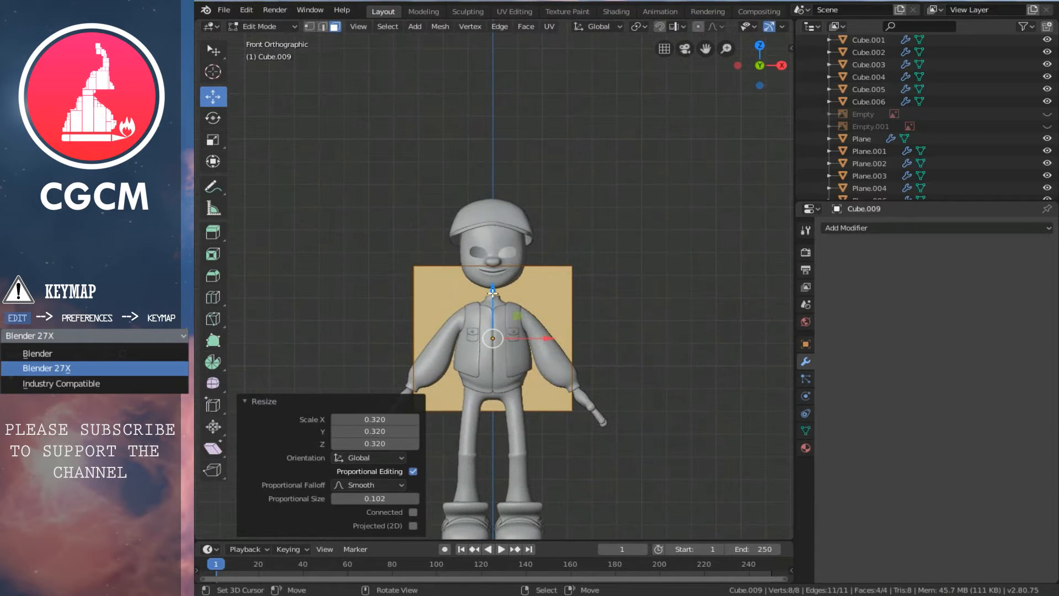
drag(492, 288, 477, 195)
click(478, 195)
- Scale the box down to roughly the size of the capped head and lower it about 0.04 m
key(s)
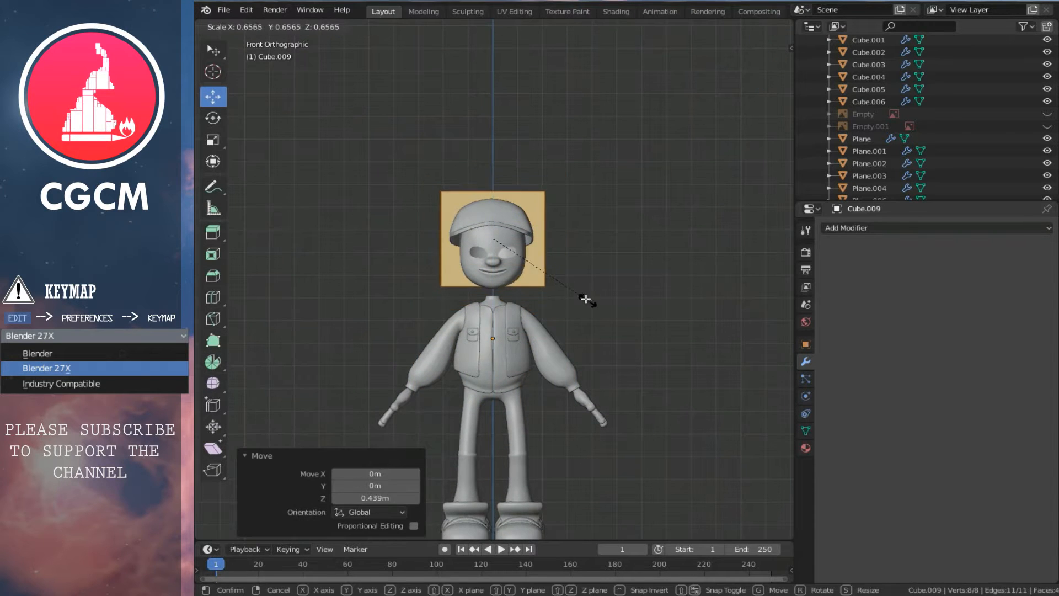
click(552, 293)
scroll(501, 259, up, 2)
drag(520, 211, 546, 221)
scroll(612, 227, up, 1)
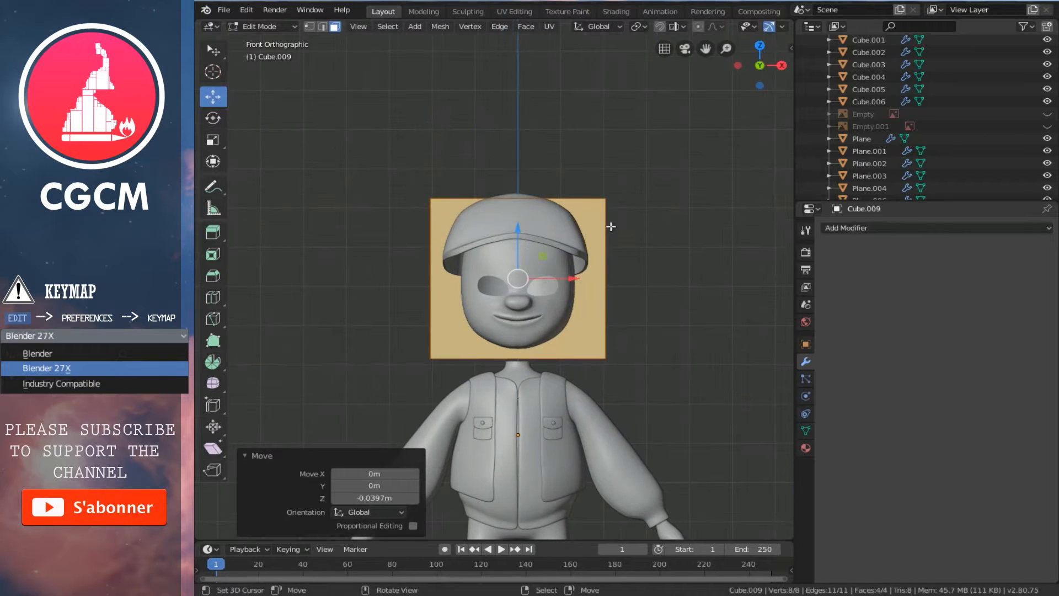
- Show both reference images, Empty and Empty.001, and raise the box about 0.013 m to fit the drawn hood
click(1046, 115)
click(1047, 127)
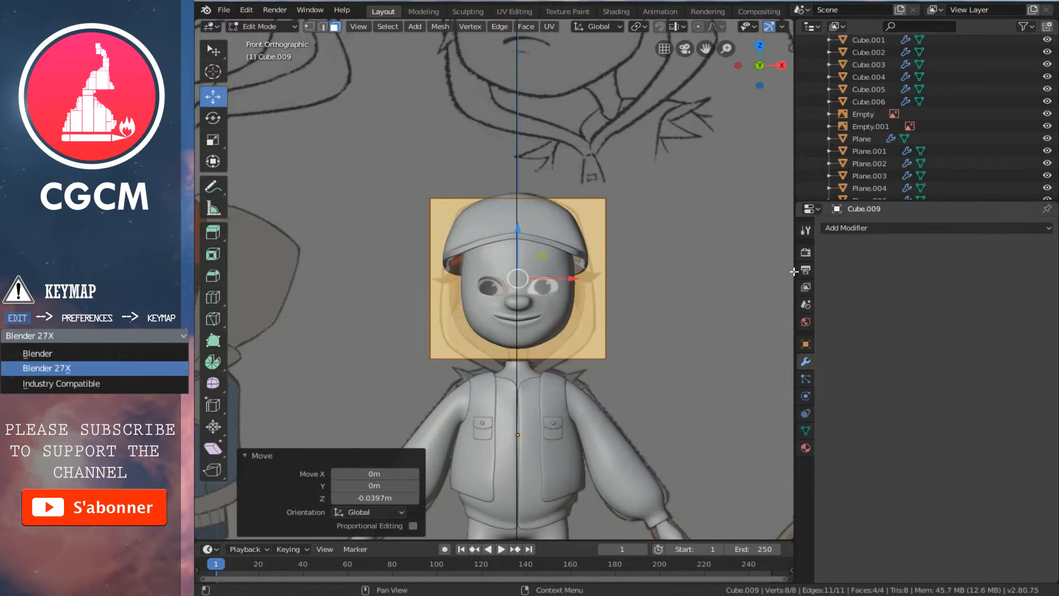
scroll(547, 379, up, 2)
key(g)
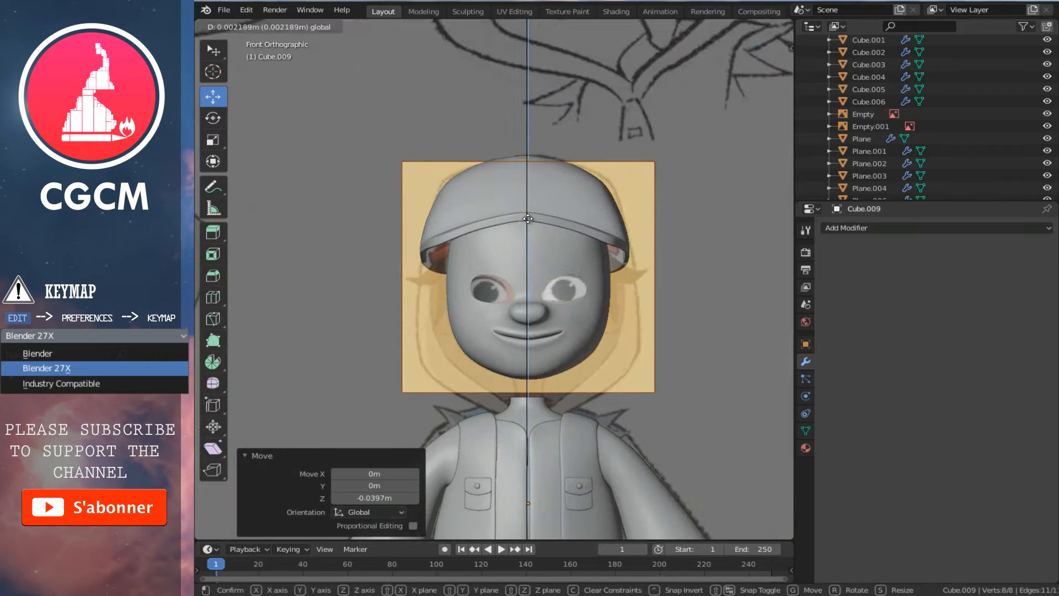
click(528, 213)
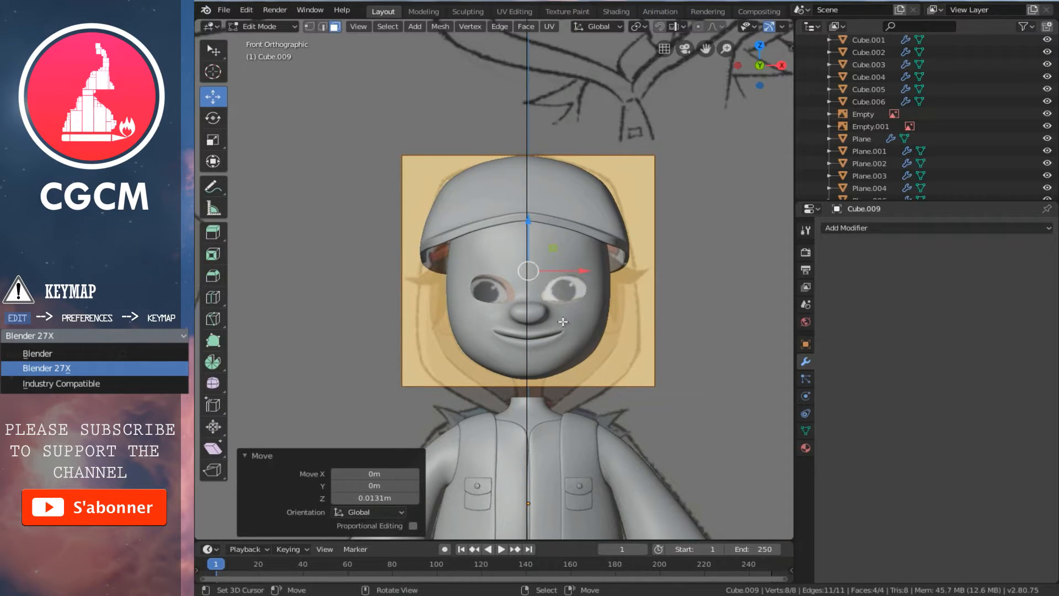
- Switch the mesh selection to vertex mode and the viewport to wireframe display
scroll(562, 321, up, 1)
key(ctrl+Tab)
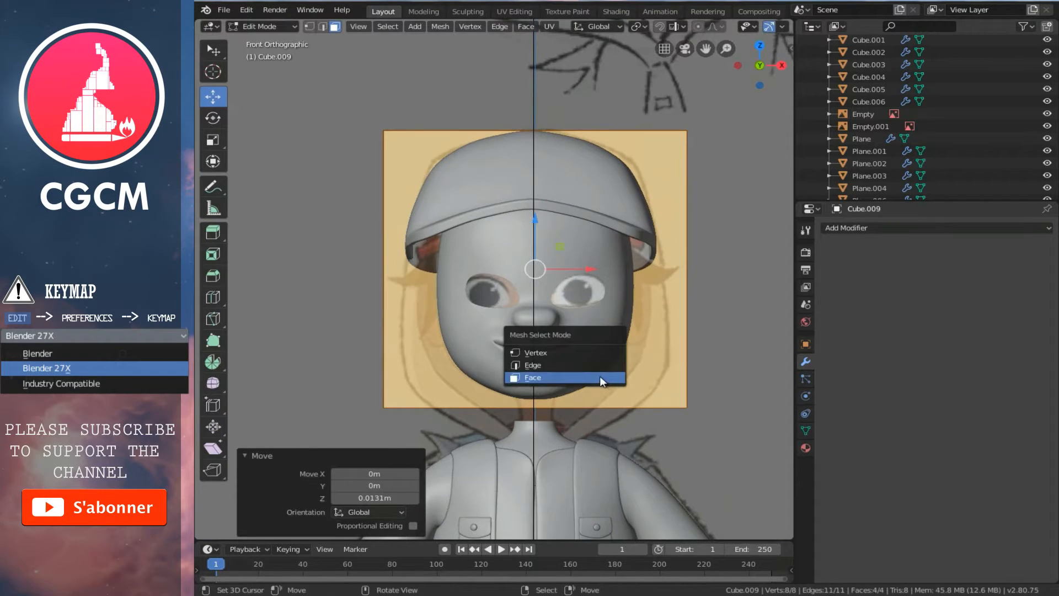
click(567, 353)
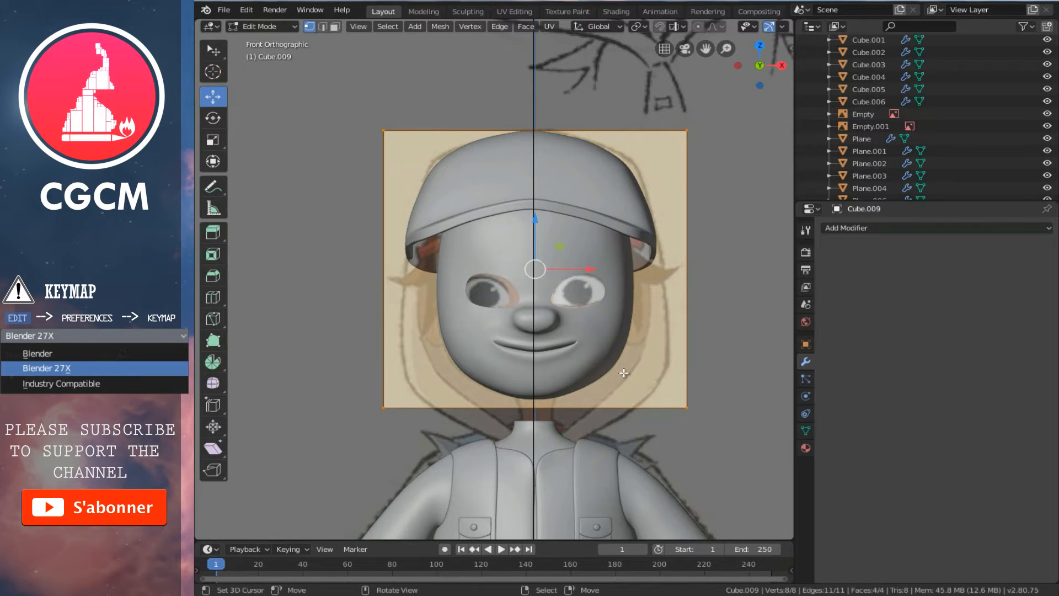
key(z)
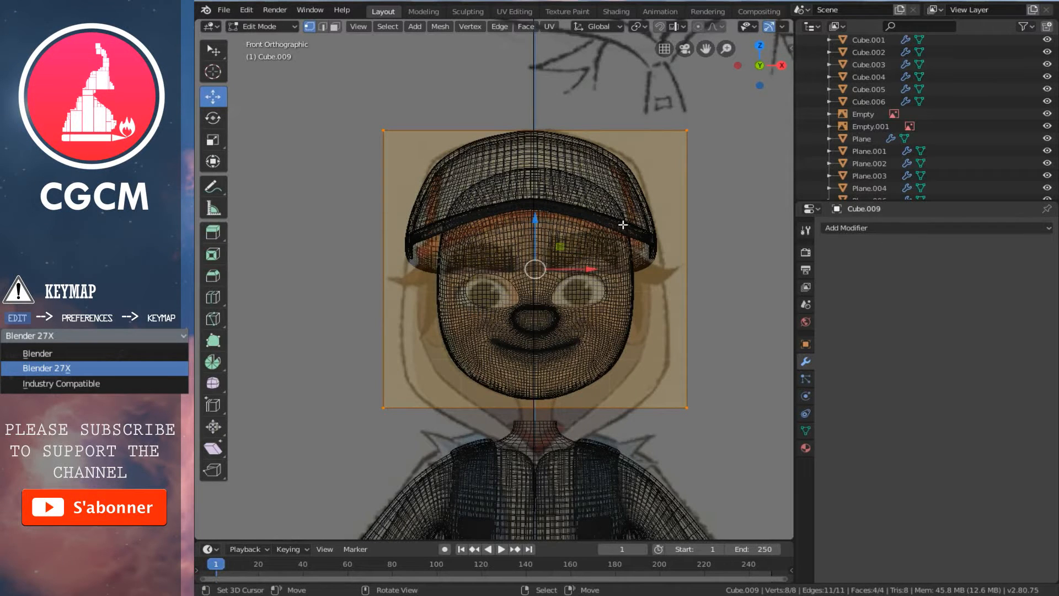
- Add one horizontal and one vertical centred loop cut to the box around the head
key(ctrl+r)
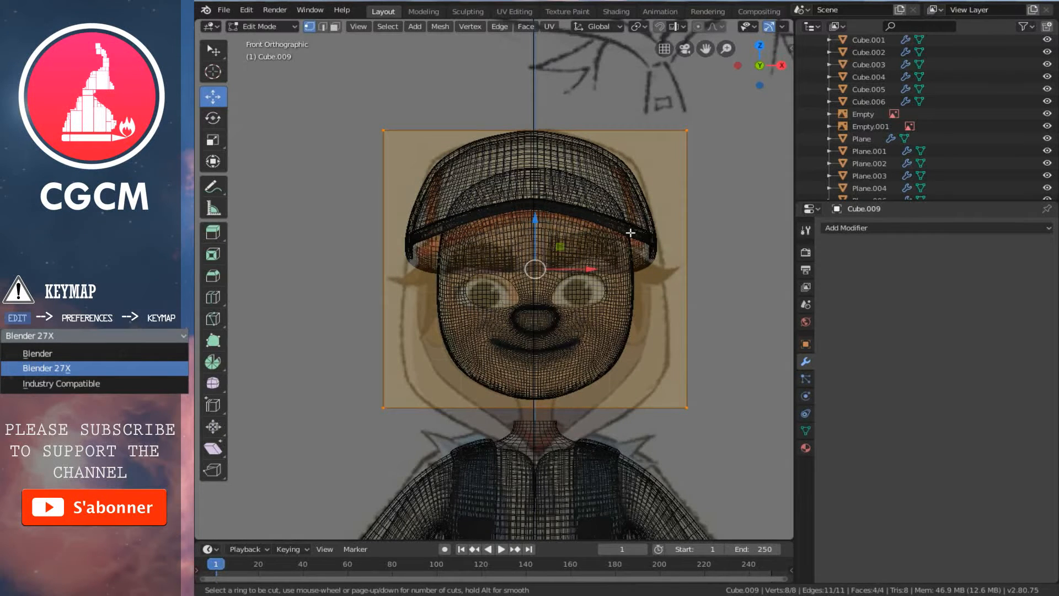
click(686, 246)
right_click(686, 246)
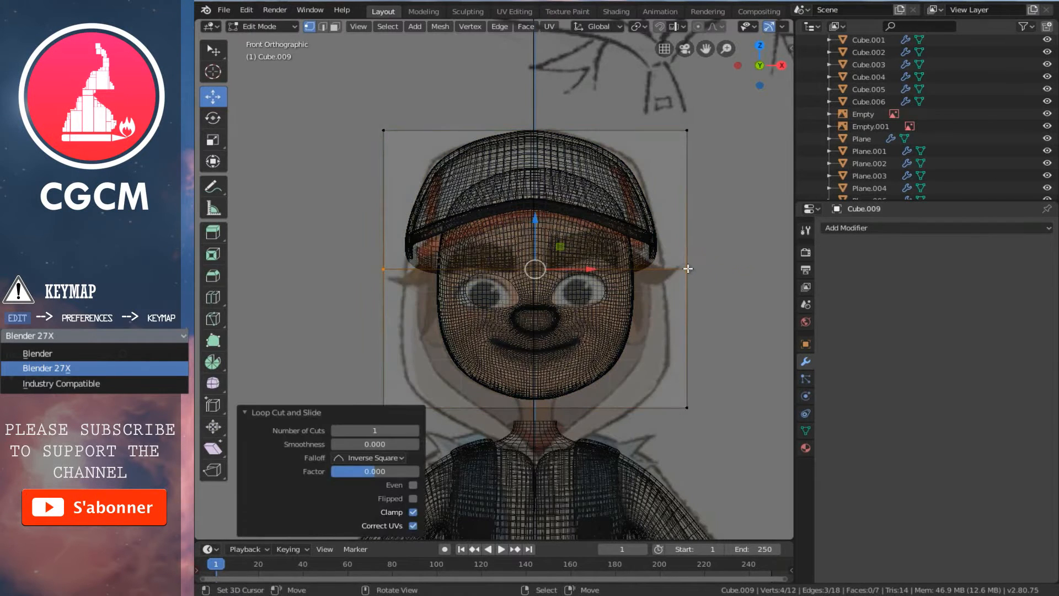
right_click(686, 269)
key(ctrl+r)
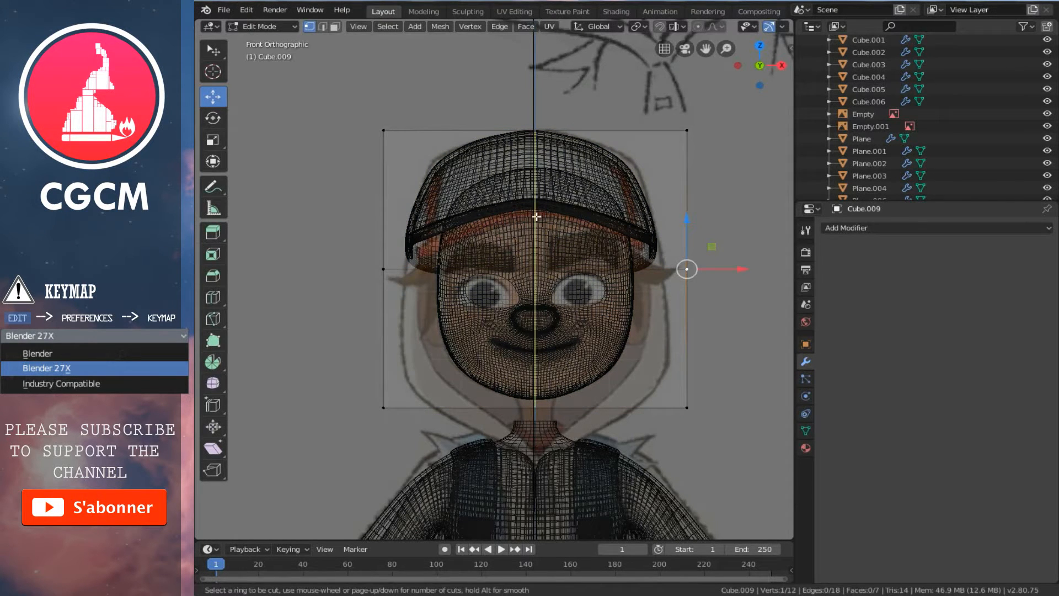
click(537, 172)
right_click(537, 172)
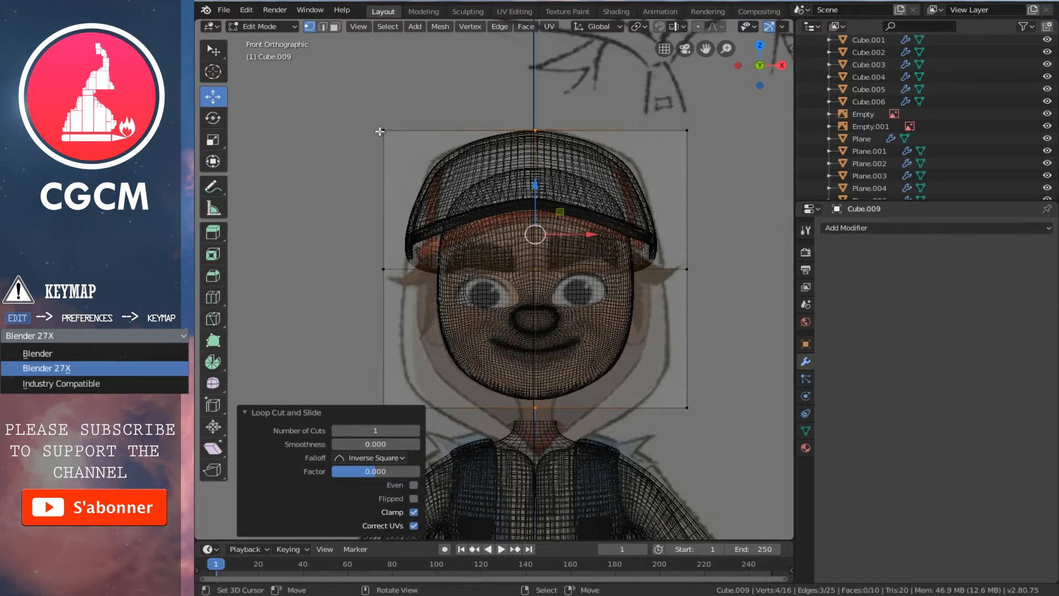
- Delete the vertices of the box half at negative X, leaving only the other half
right_click(384, 131)
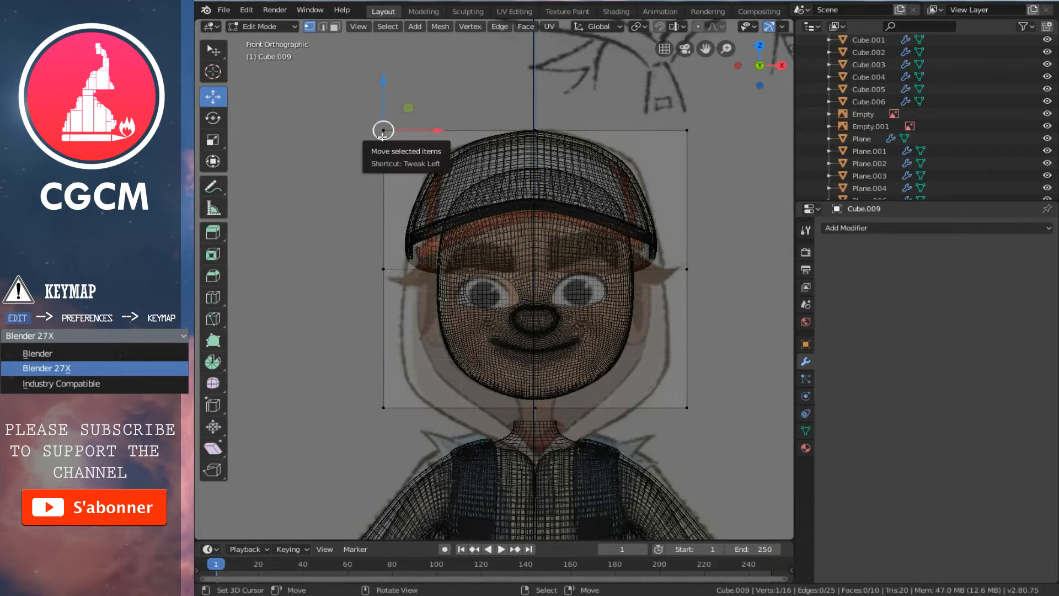
key(b)
drag(268, 53, 466, 517)
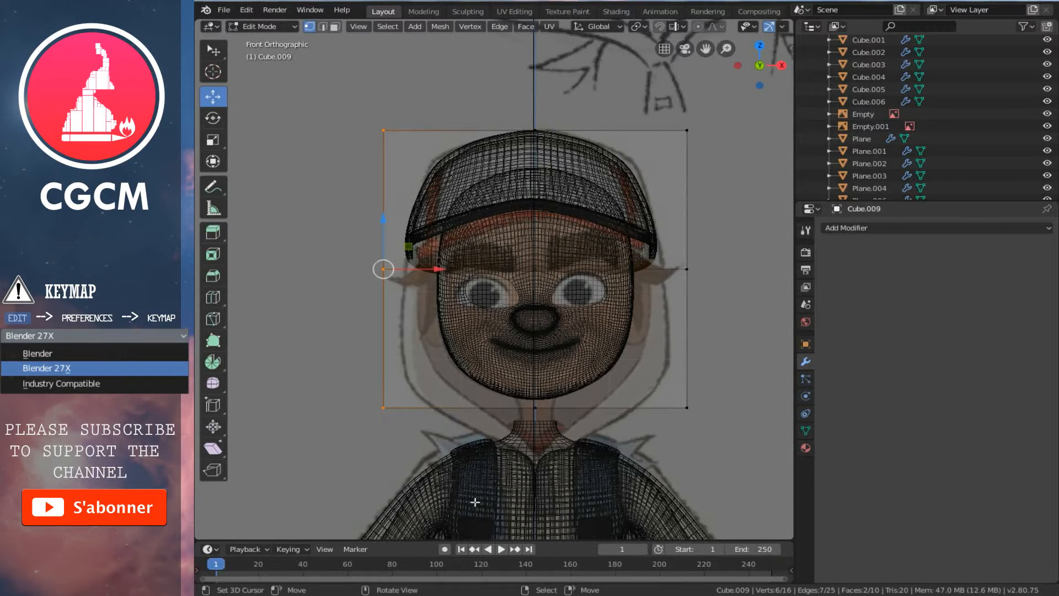
key(x)
click(432, 434)
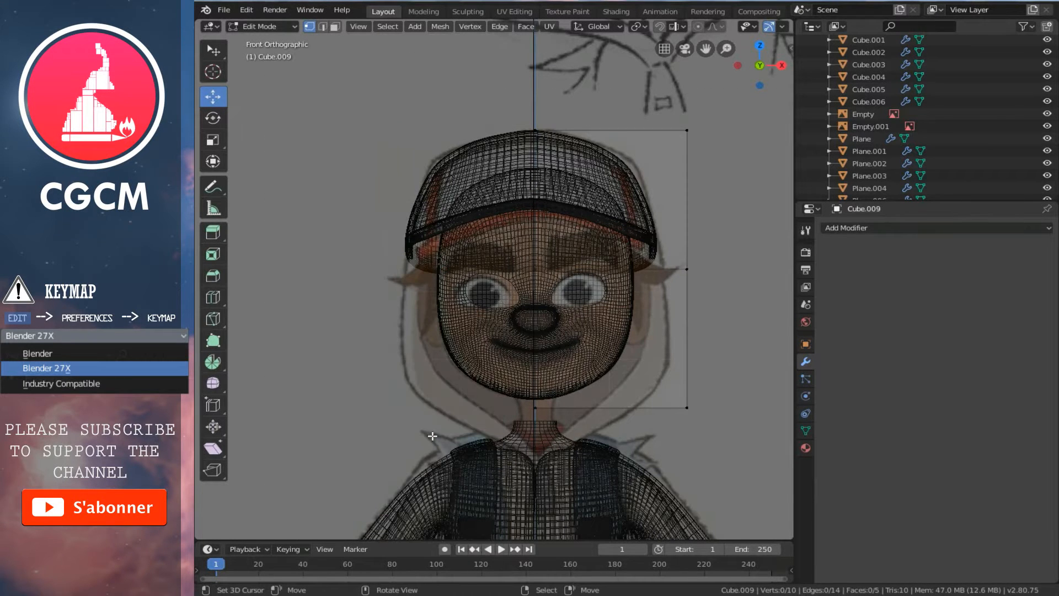
- Add a Mirror modifier on the X axis with Clipping enabled to the half box in Object Mode
key(Tab)
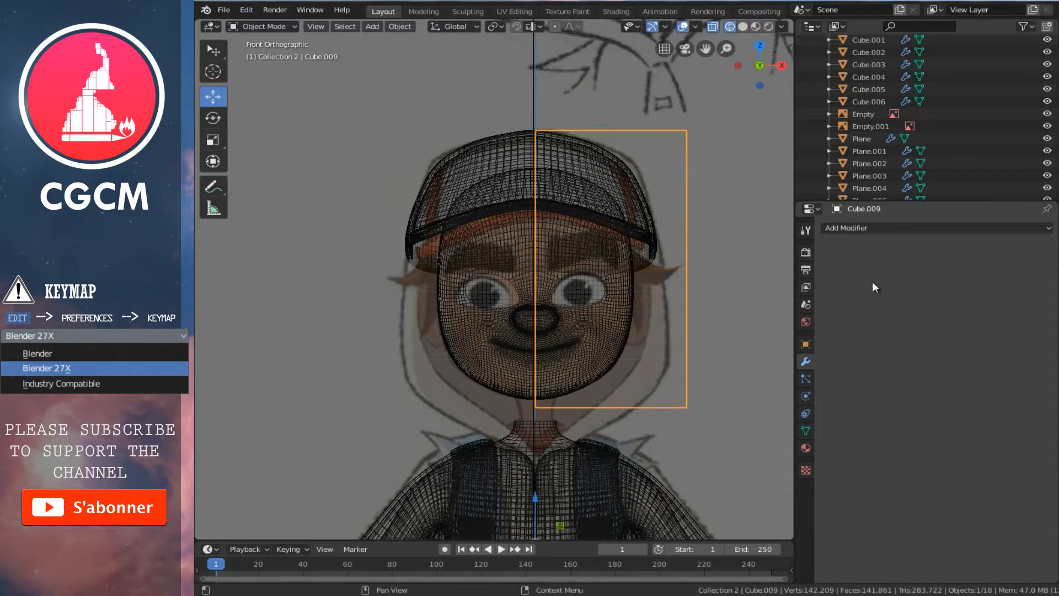
click(902, 227)
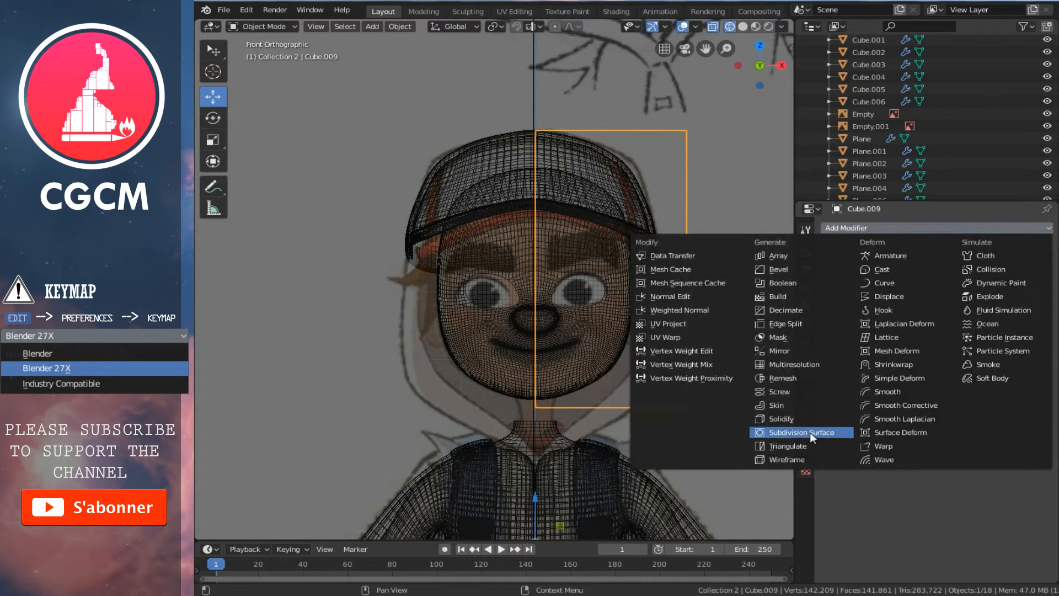
click(795, 350)
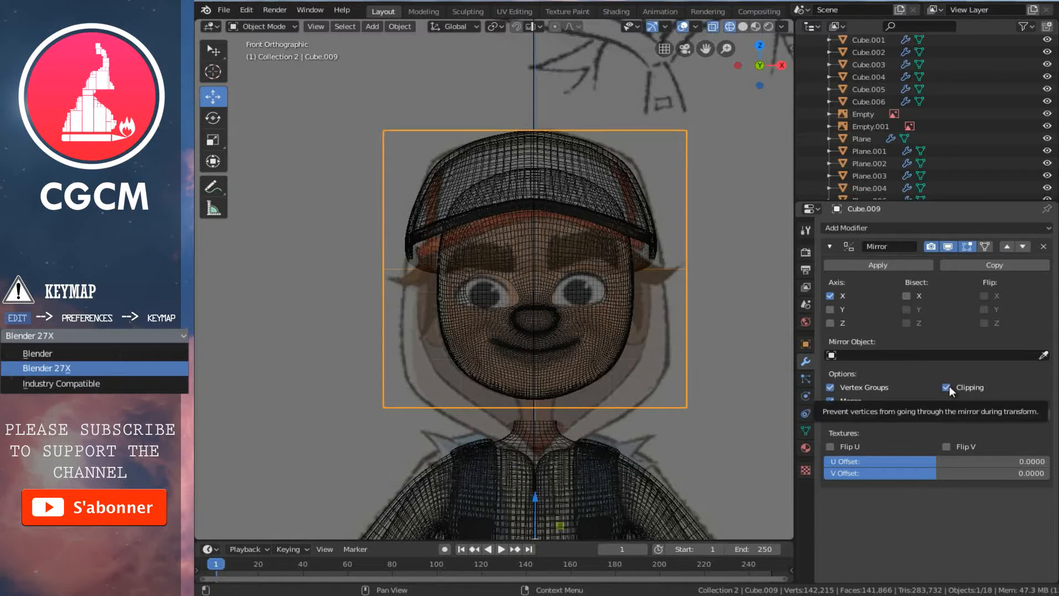
click(828, 247)
scroll(555, 402, up, 2)
scroll(555, 402, down, 2)
- In Edit Mode from the right side view, move the box's middle rear vertices about 0.015 m backward along Y
key(Tab)
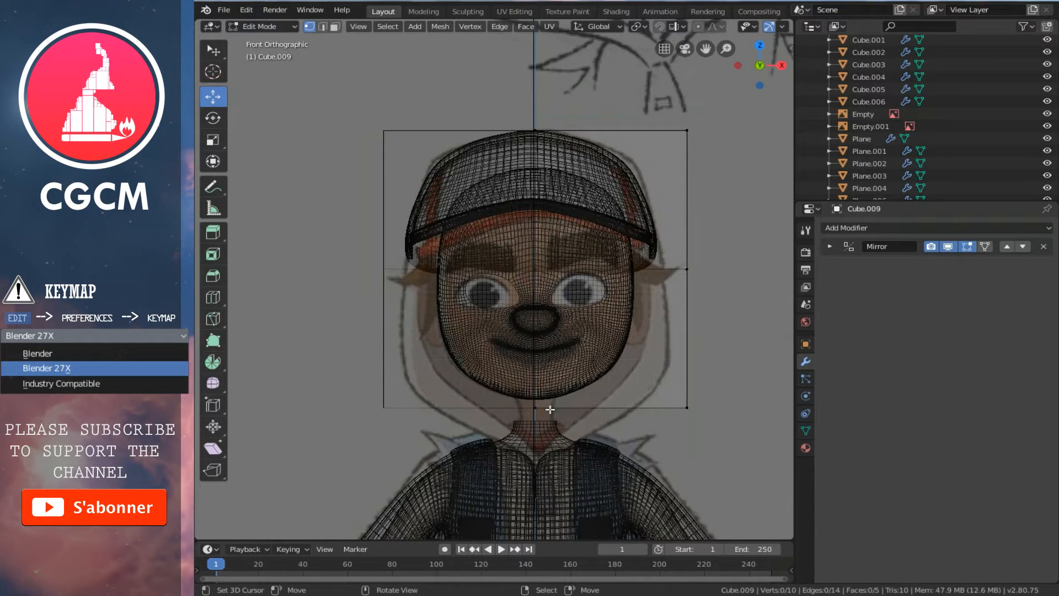
key(KP_3)
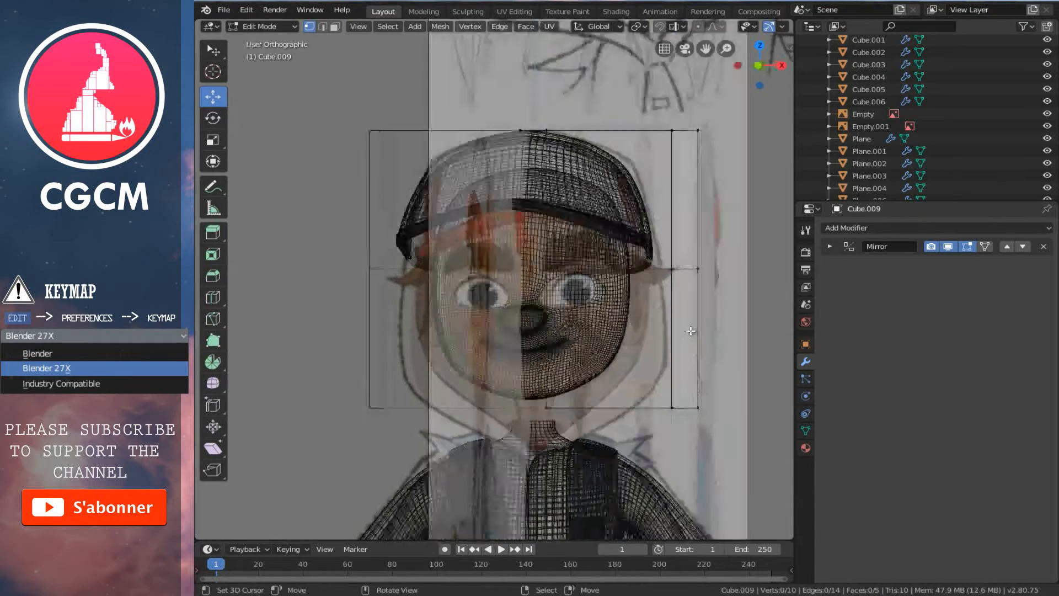
scroll(620, 313, up, 2)
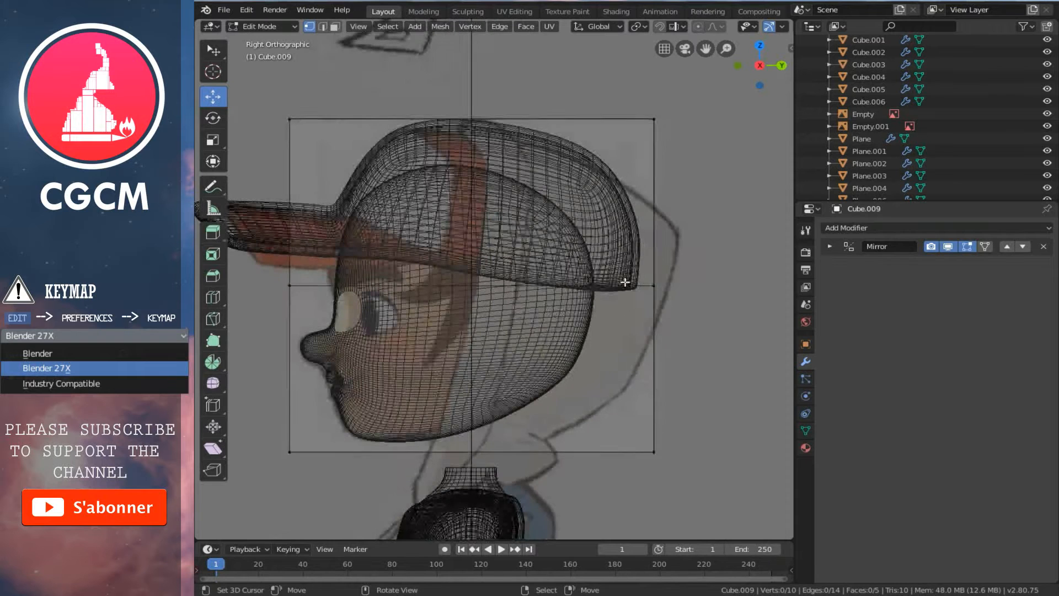
right_click(652, 286)
shift+right_click(653, 285)
drag(709, 287, 723, 302)
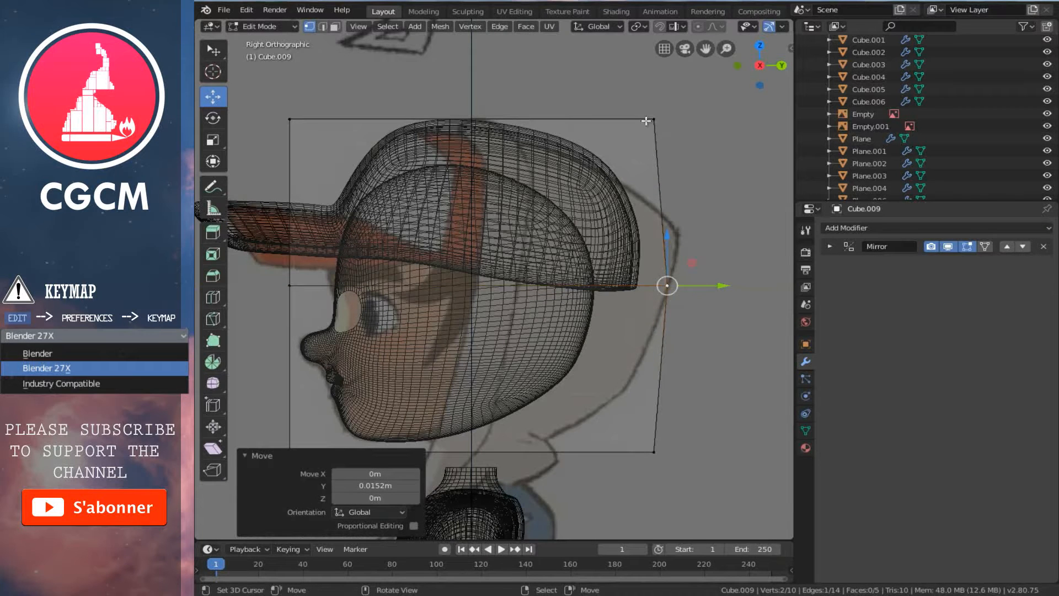
- Move the upper rear vertices about 0.021 m back and 0.134 m down onto the drawn hood's outline
right_click(646, 121)
shift+right_click(651, 115)
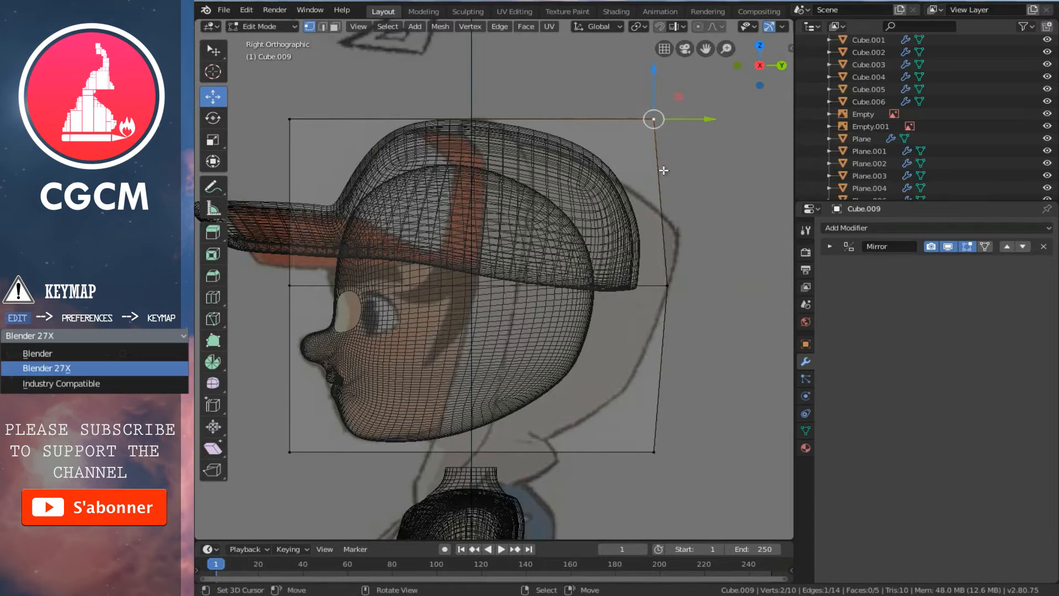
key(g)
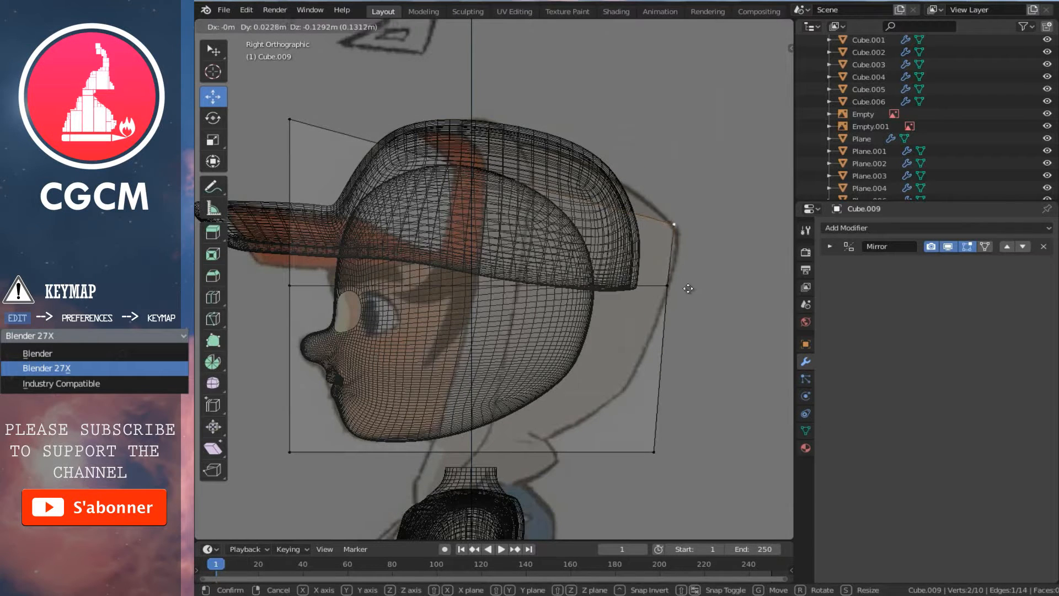
click(690, 297)
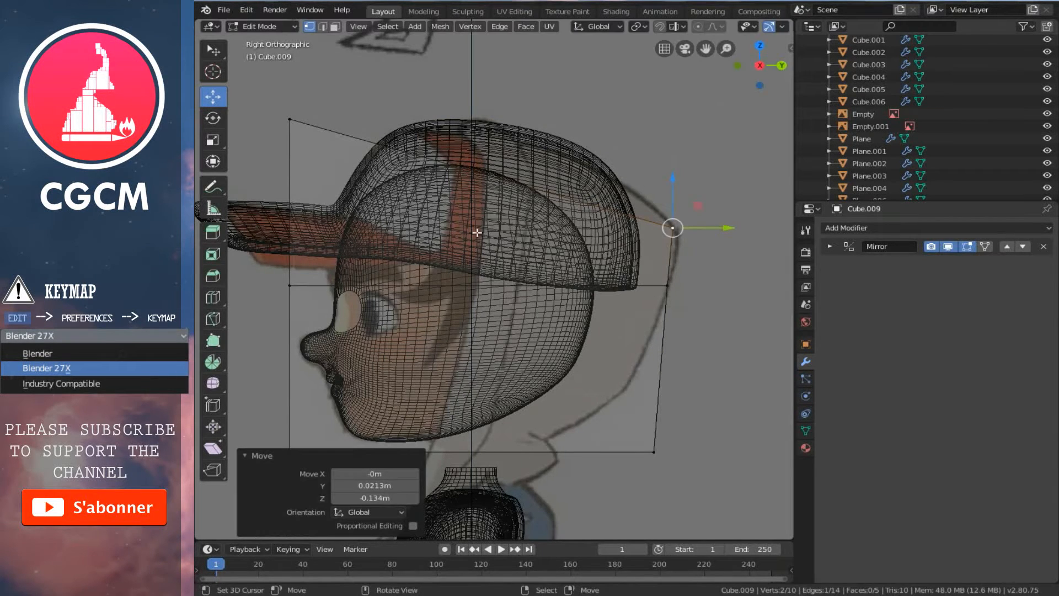
- Move the upper front vertices about 0.194 m back and 0.01 m down onto the top of the cap
ctrl+scroll(431, 217, down, 4)
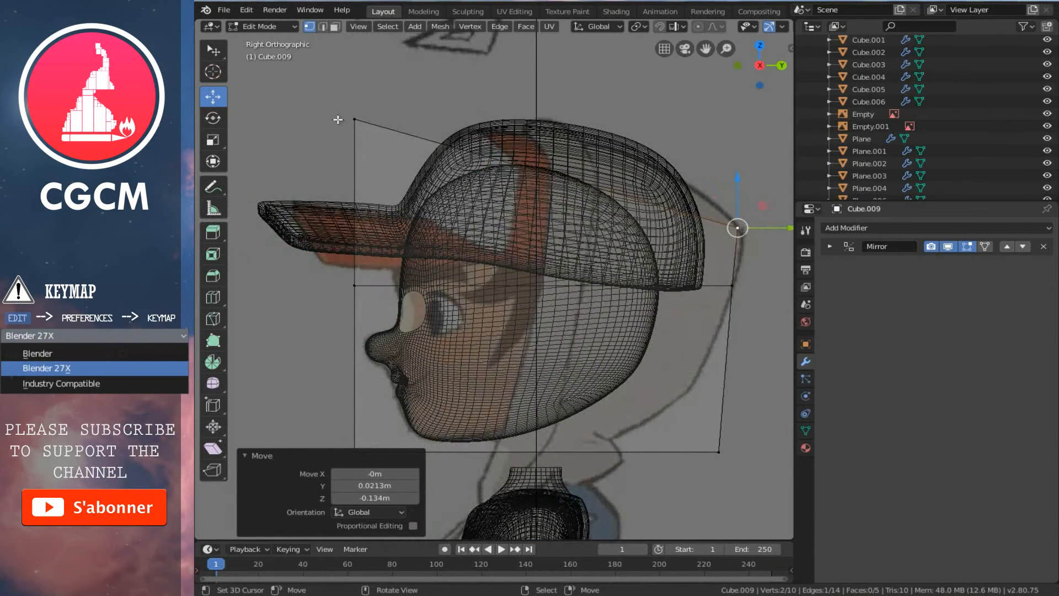
right_click(355, 115)
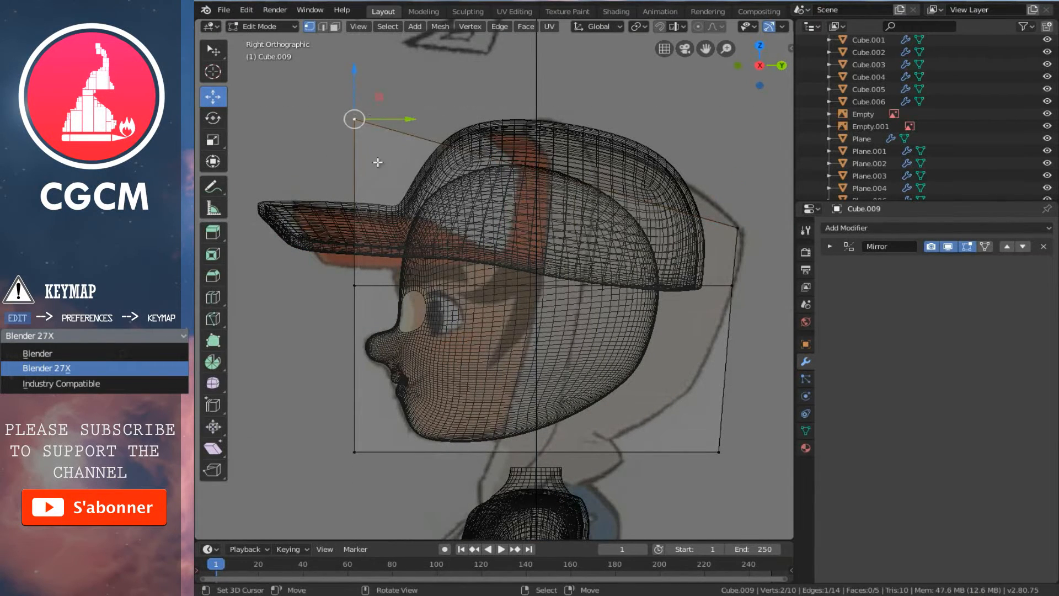
key(g)
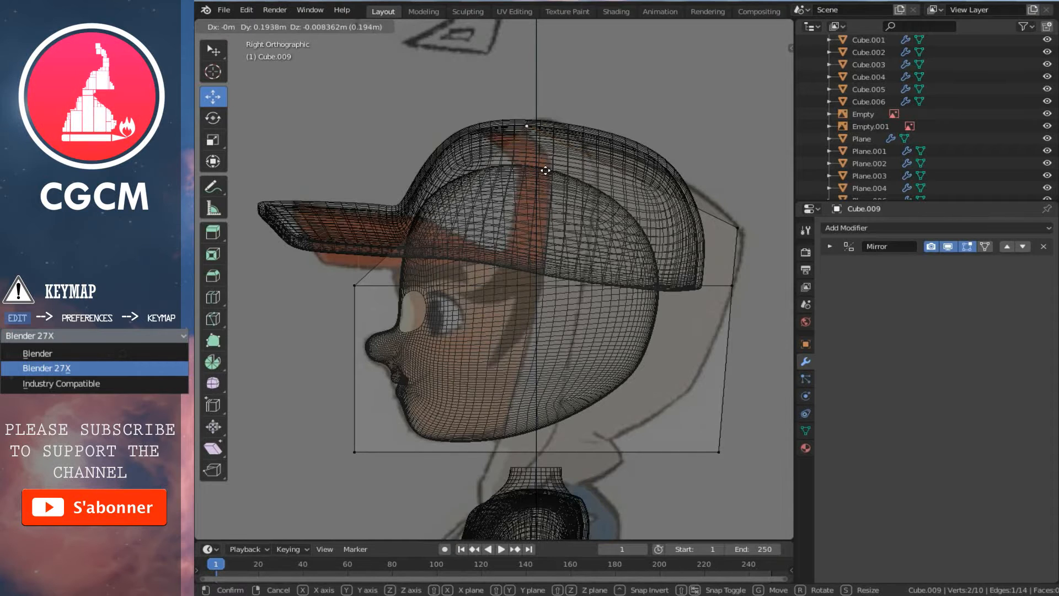
click(546, 172)
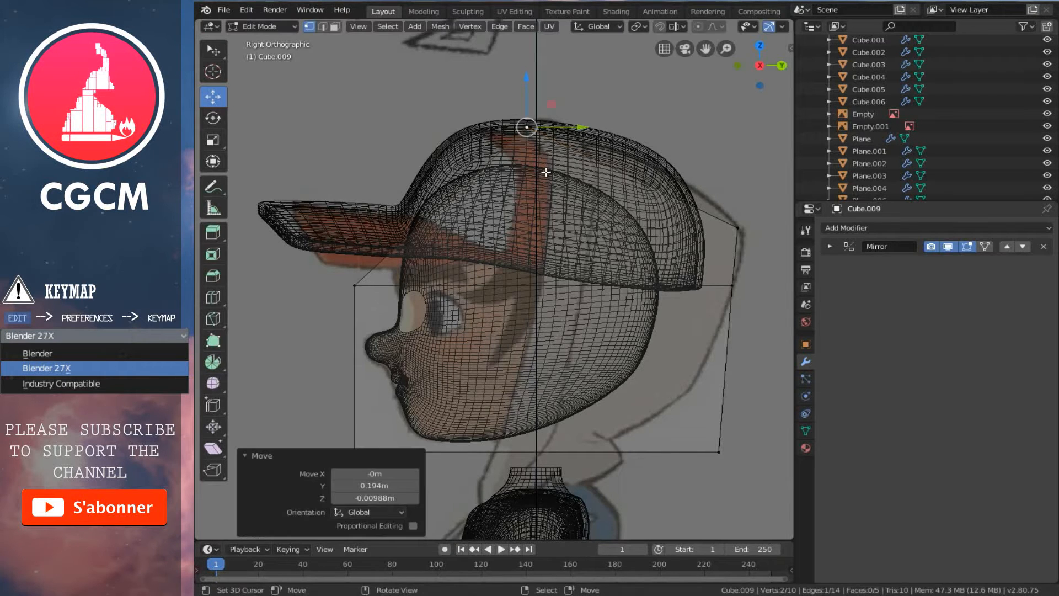
- Move the middle front vertex about 0.214 m back and 0.004 m up, just below the cap's edge
right_click(356, 285)
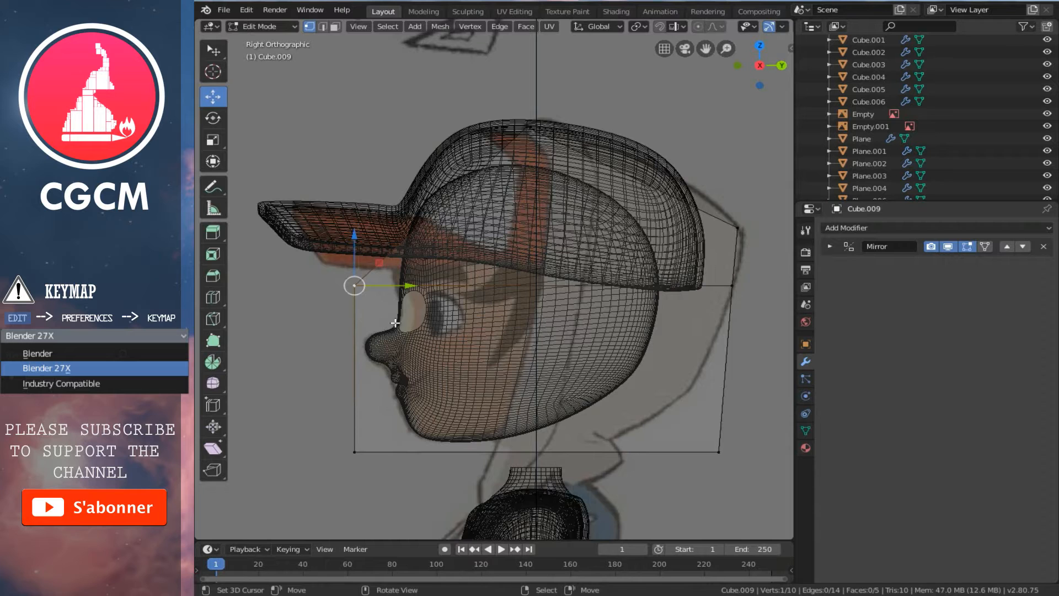
key(g)
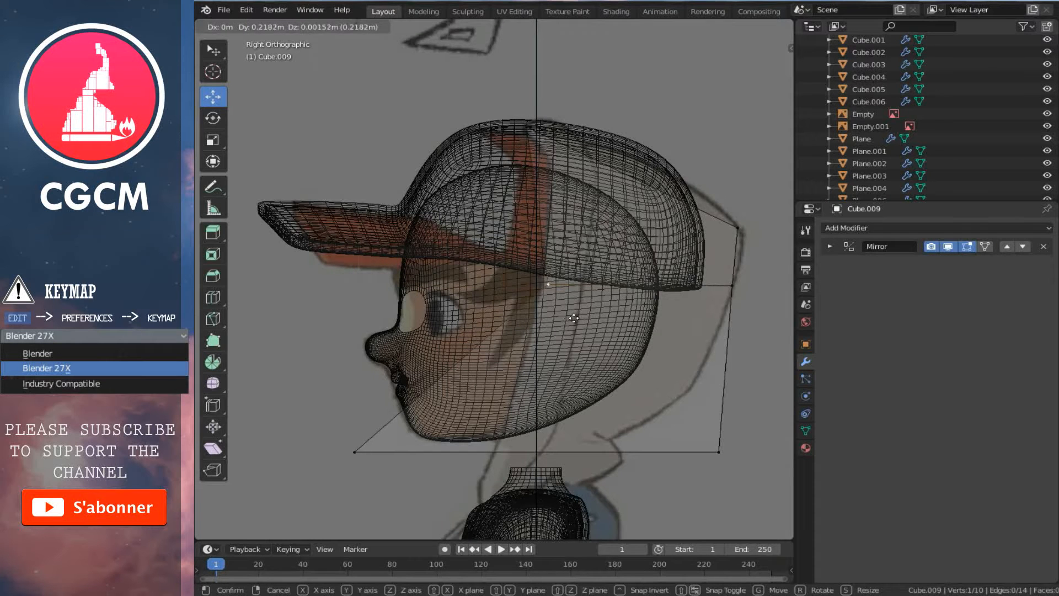
click(569, 316)
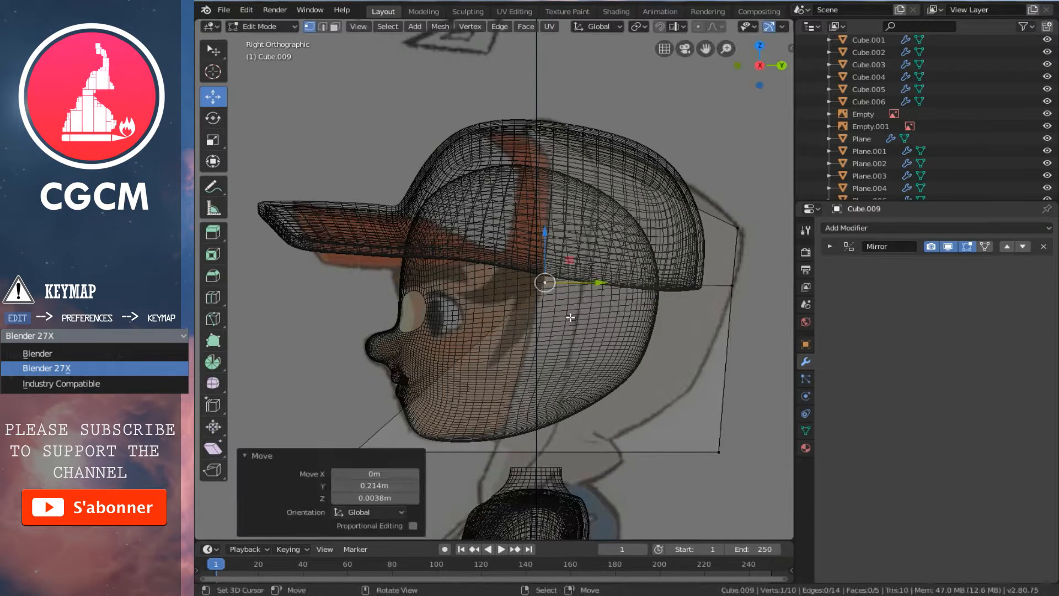
shift+scroll(394, 365, down, 3)
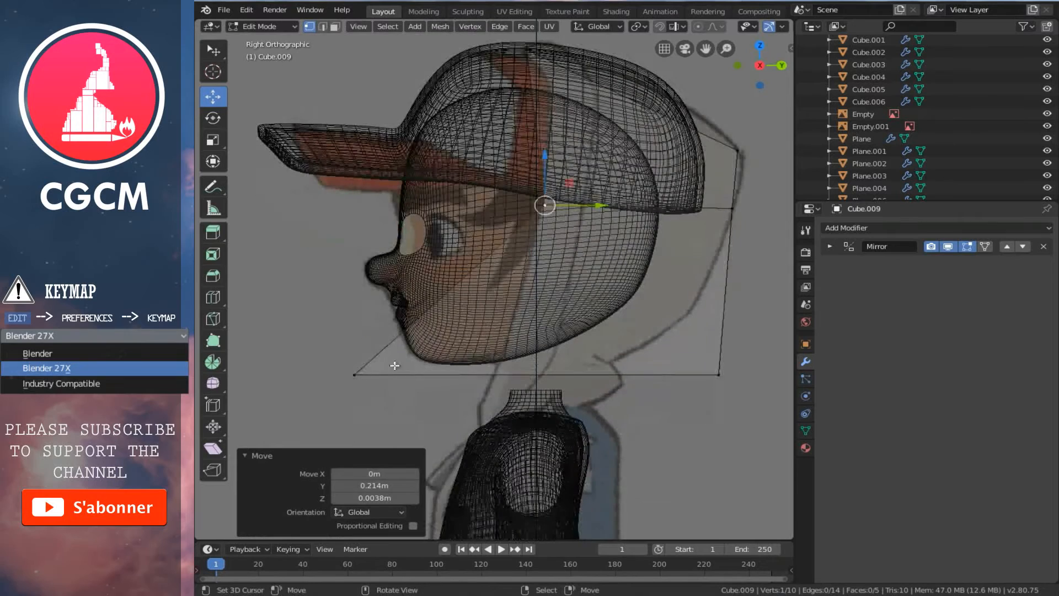
- Move the lower front vertex backward and slightly up, to the rear of the drawn jaw
right_click(356, 374)
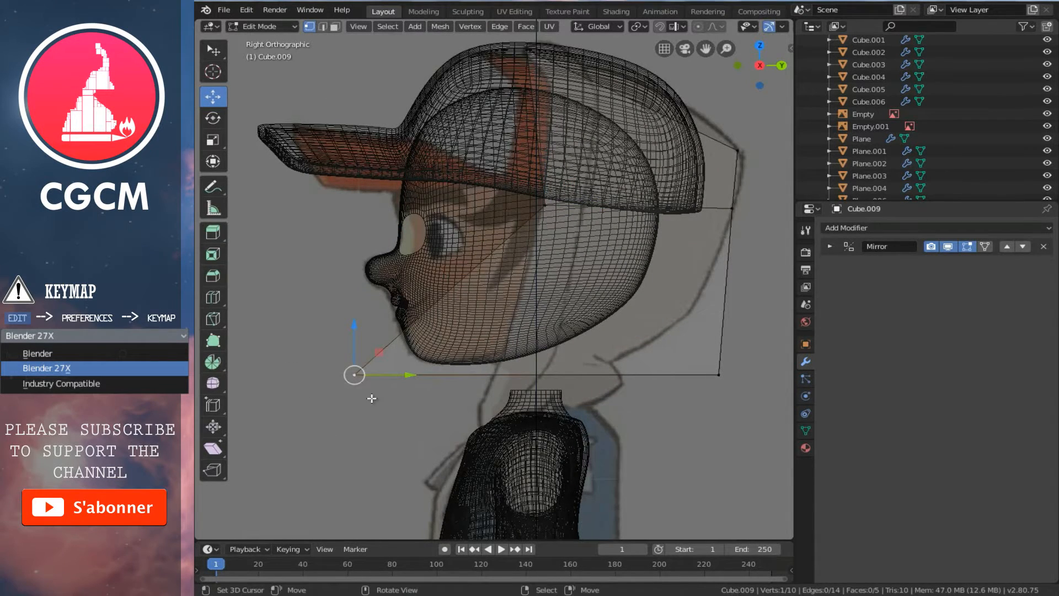
key(g)
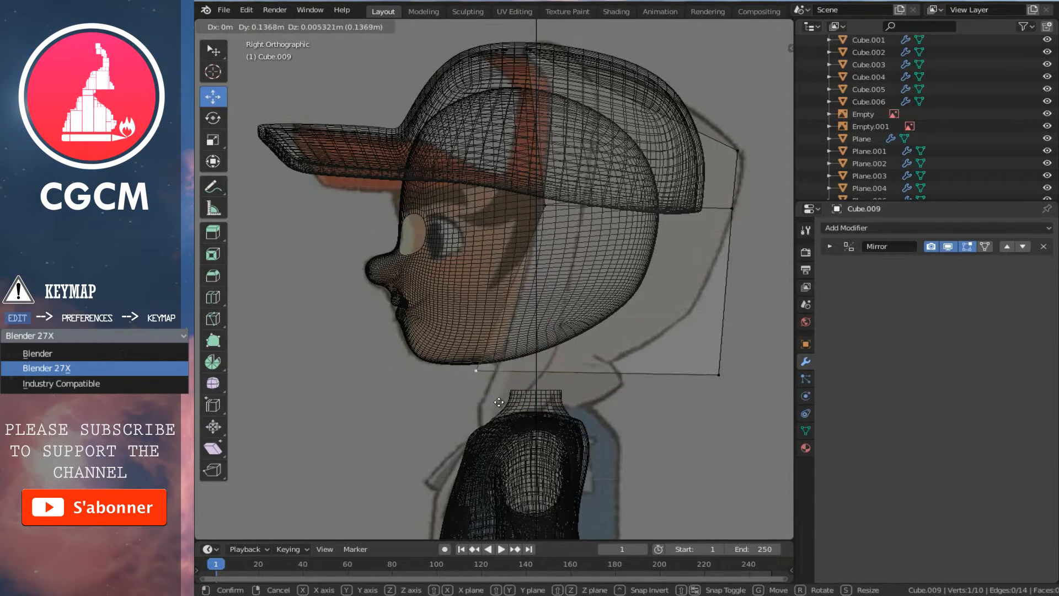
click(523, 401)
- Leave Edit Mode and hide the head mesh so the side reference drawing is unobstructed
key(Tab)
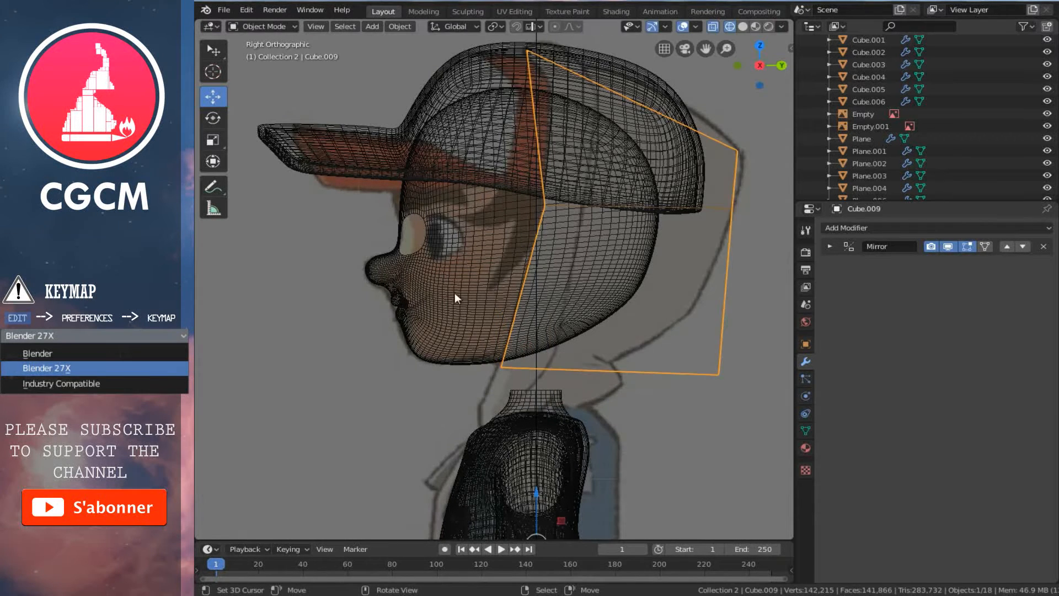
right_click(438, 293)
right_click(437, 293)
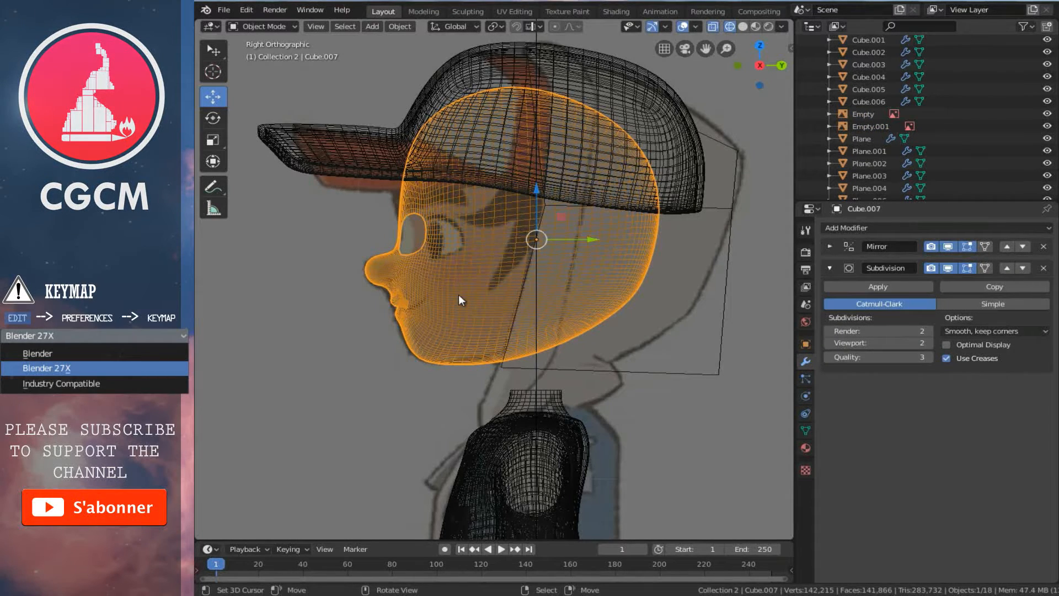
key(Delete)
- In Edit Mode on the hood box, move the lower rear vertices 0.112 m forward along Y to the drawn nape
scroll(768, 401, up, 1)
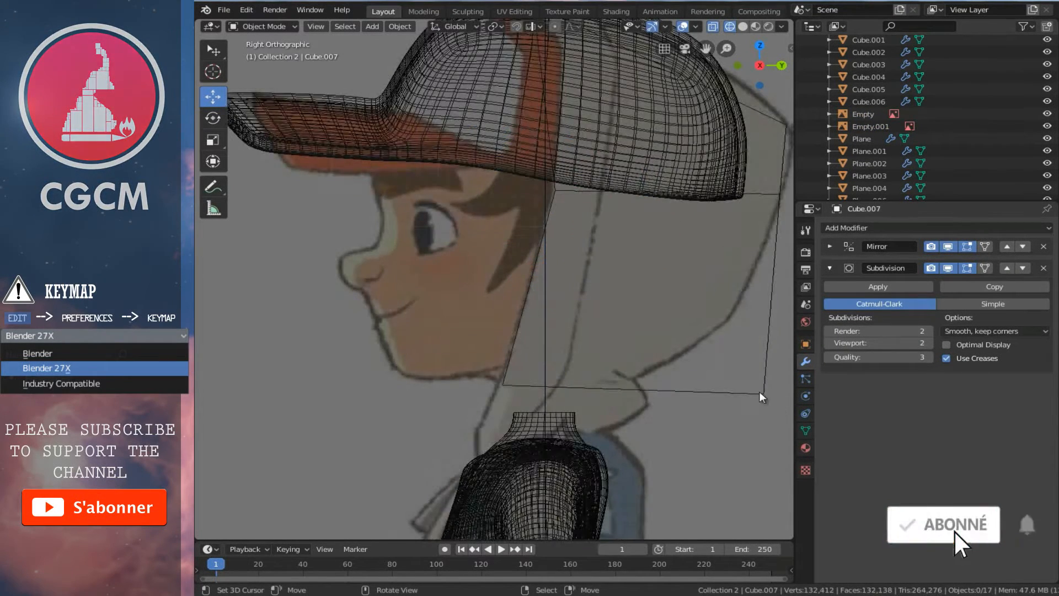
right_click(766, 398)
key(Tab)
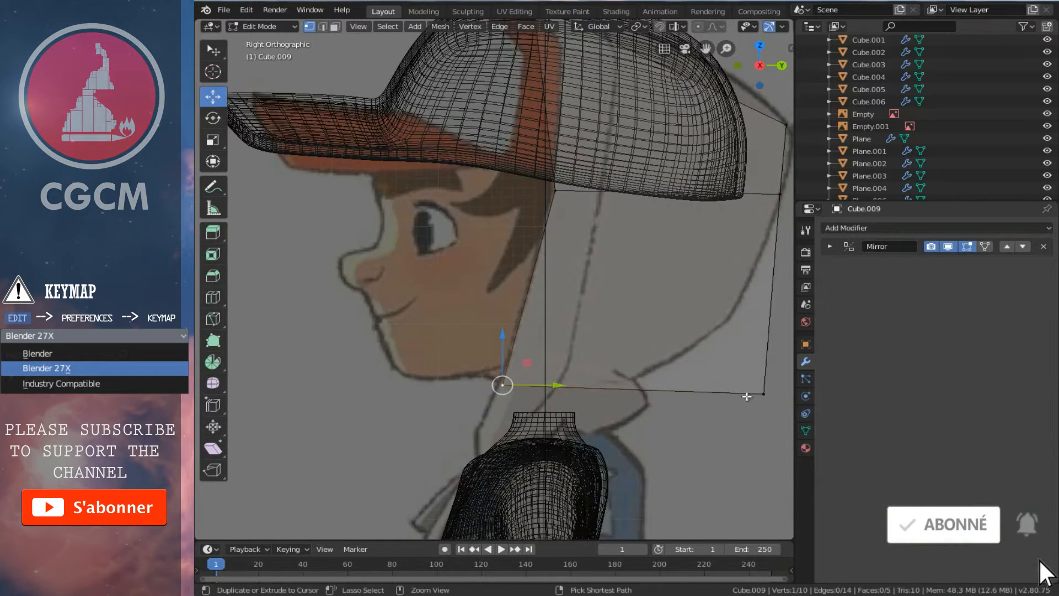
ctrl+scroll(752, 397, down, 1)
shift+right_click(720, 393)
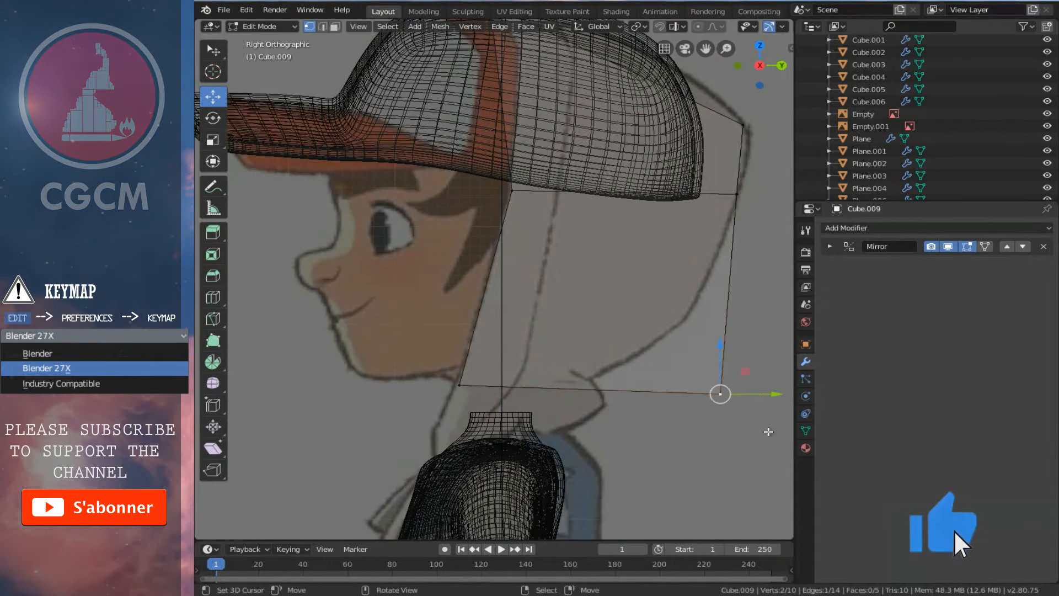
key(g)
key(y)
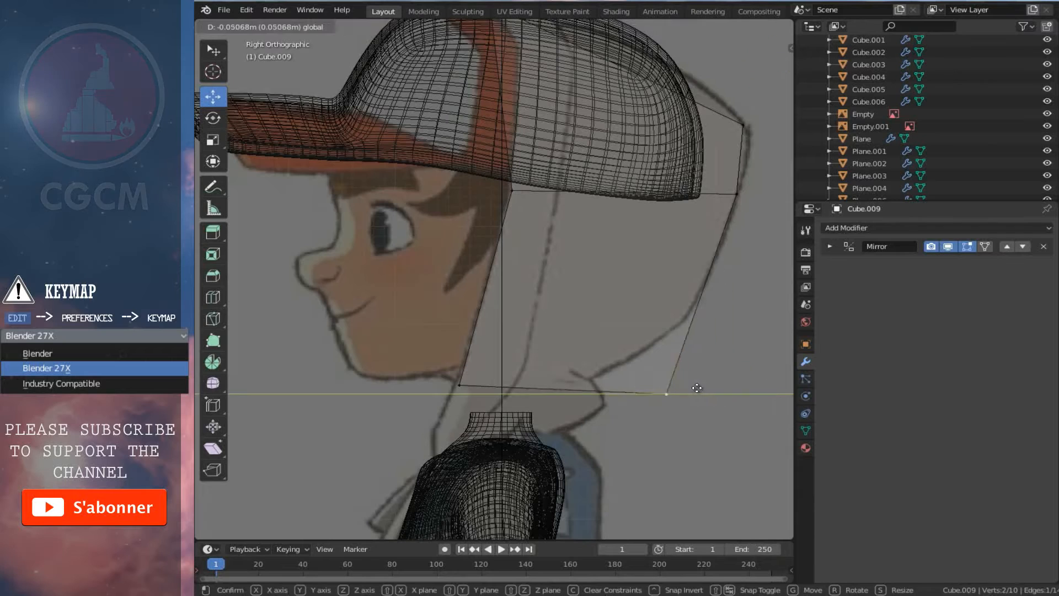
click(651, 385)
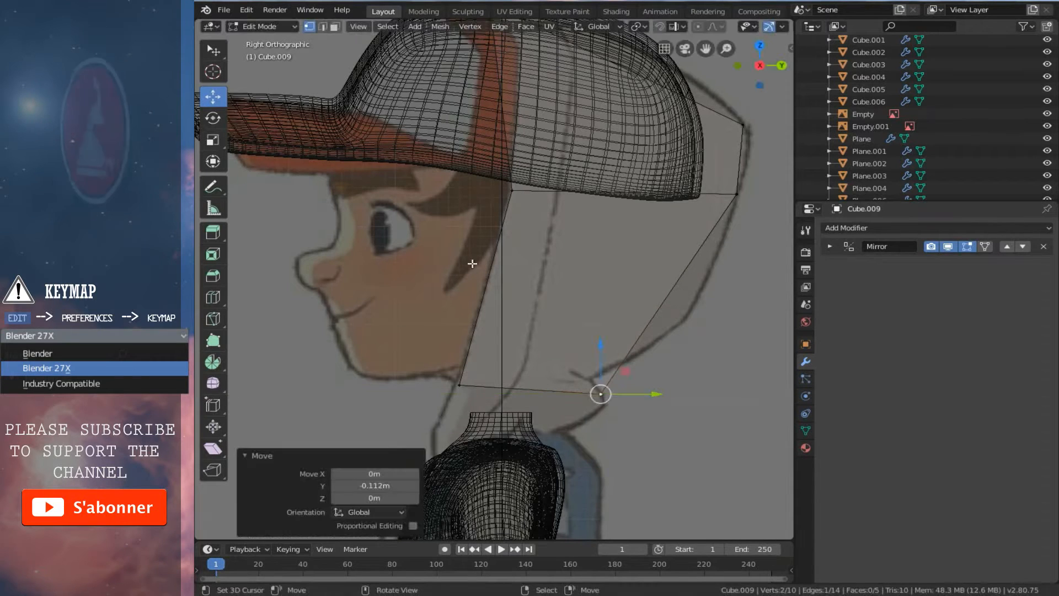
- In the front view, move the lower outer vertices about 0.056 m inward along X toward the drawn hood outline
key(KP_1)
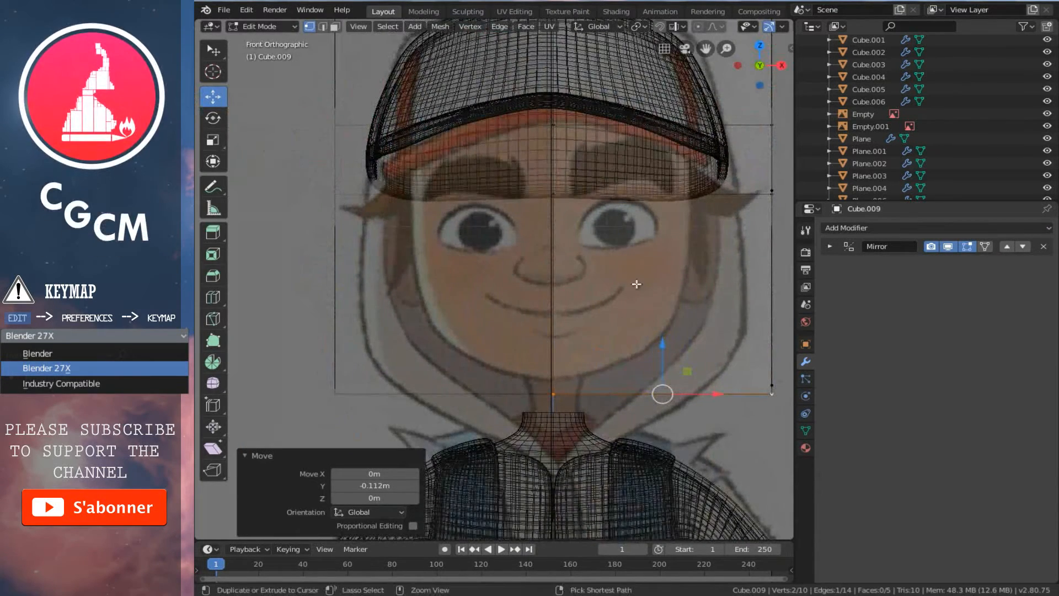
ctrl+scroll(657, 353, up, 2)
right_click(727, 387)
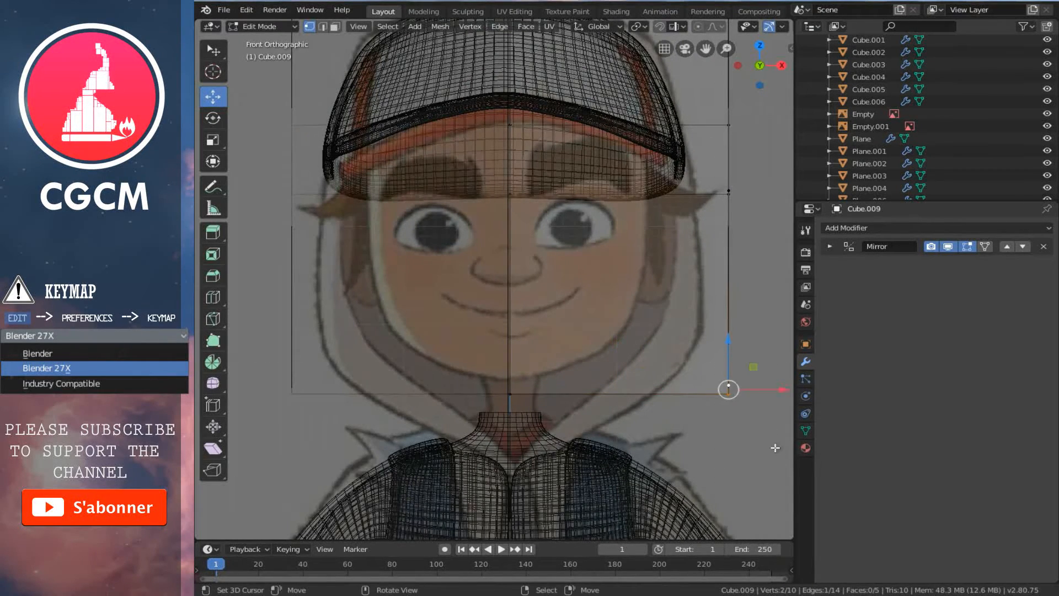
key(g)
key(x)
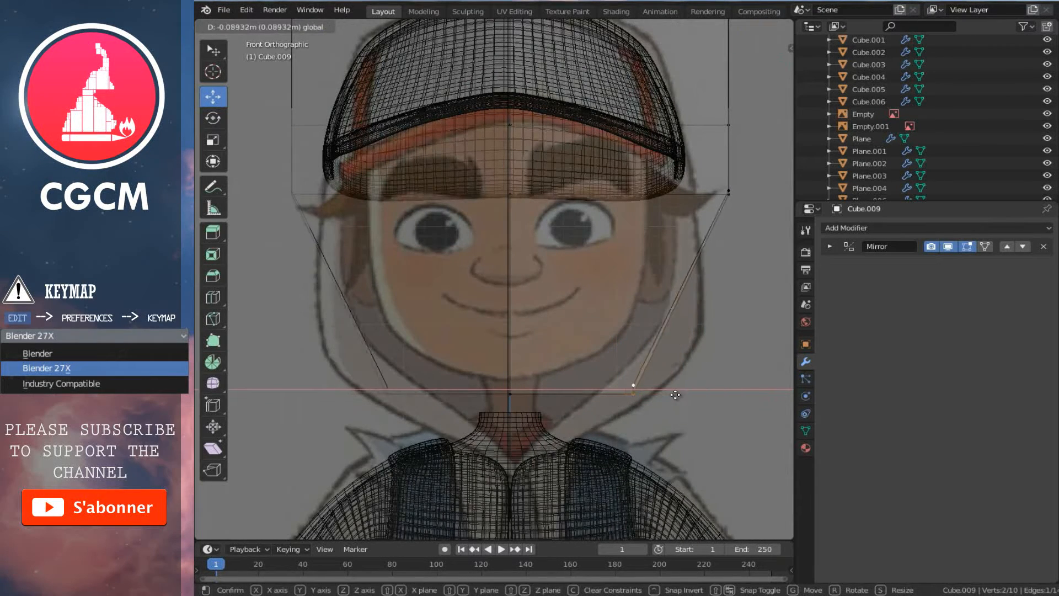
click(720, 410)
- Move the middle outer vertices about 0.032 m inward along X, beside the cap's lower edge
shift+scroll(726, 232, up, 2)
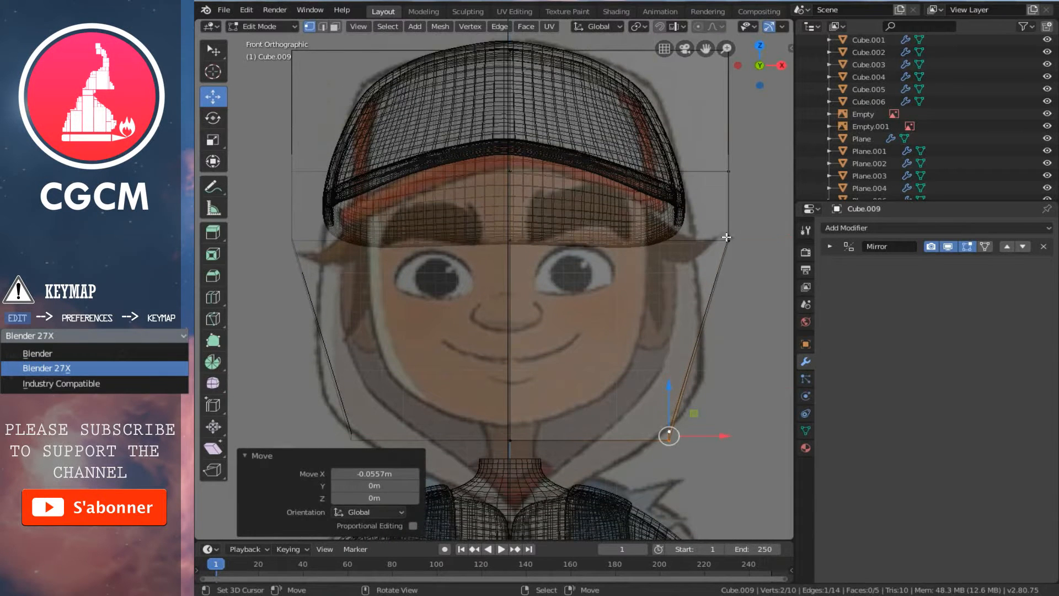
right_click(726, 237)
key(g)
key(x)
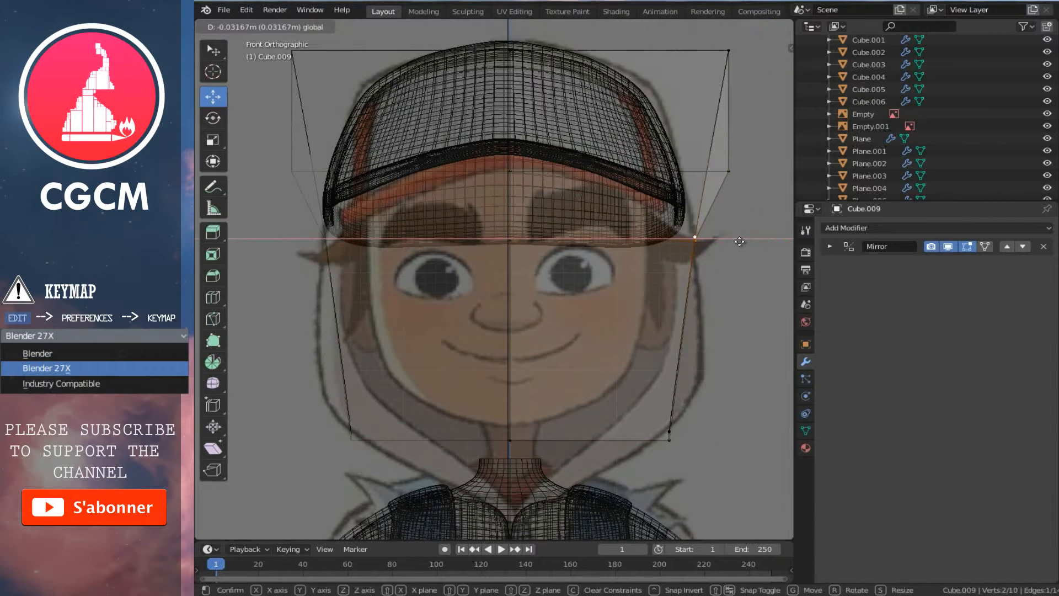
click(739, 241)
- Move the upper outer vertices 0.05 m inward along X, close to the cap's side
shift+scroll(719, 131, up, 3)
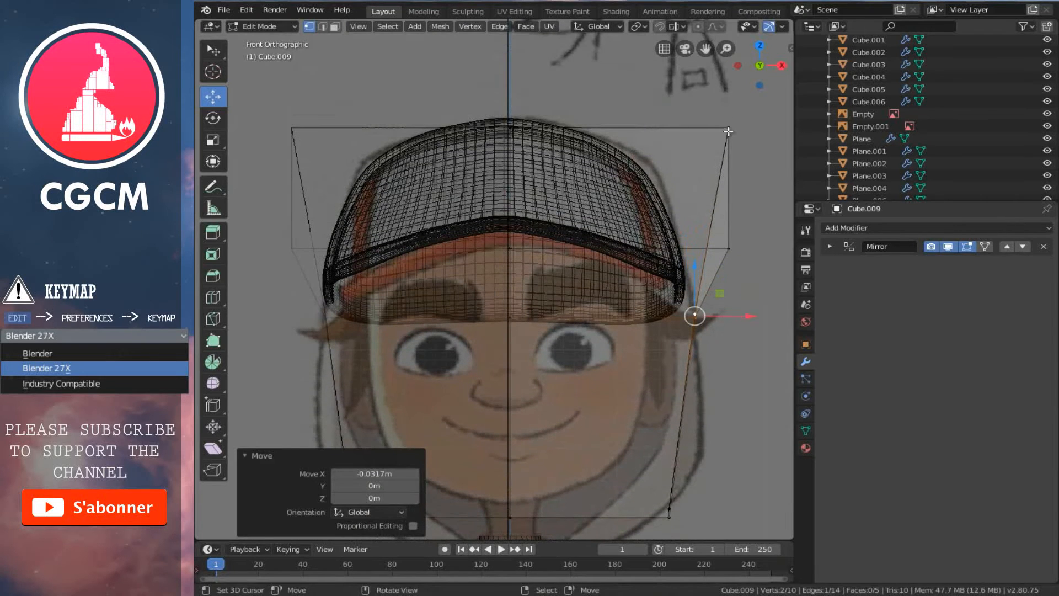
right_click(728, 132)
key(g)
key(x)
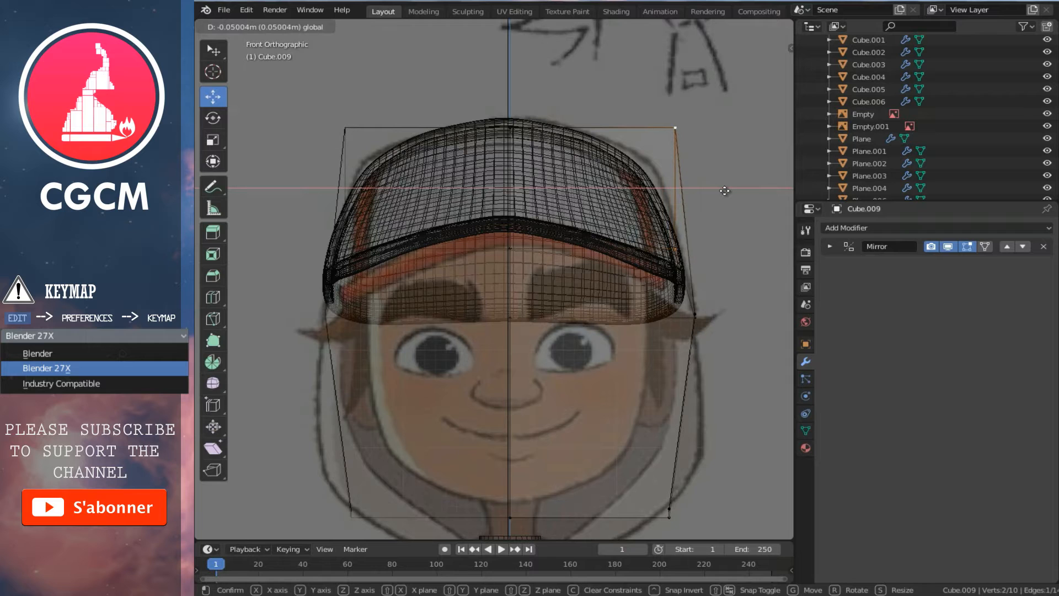
click(724, 191)
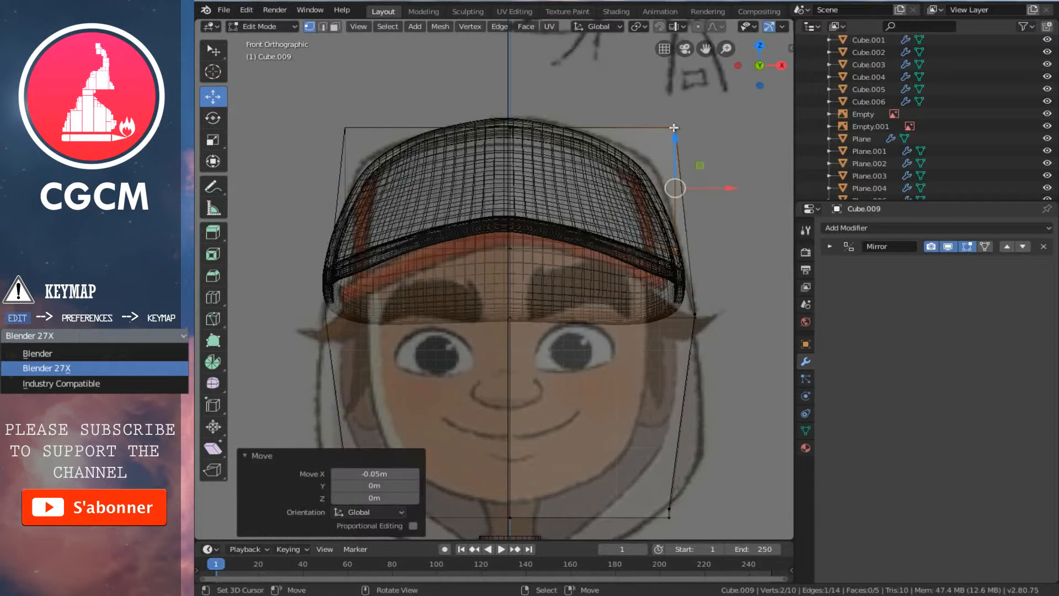
- Move the upper front outer vertex about 0.029 m inward and 0.032 m down onto the drawn hood outline
right_click(672, 127)
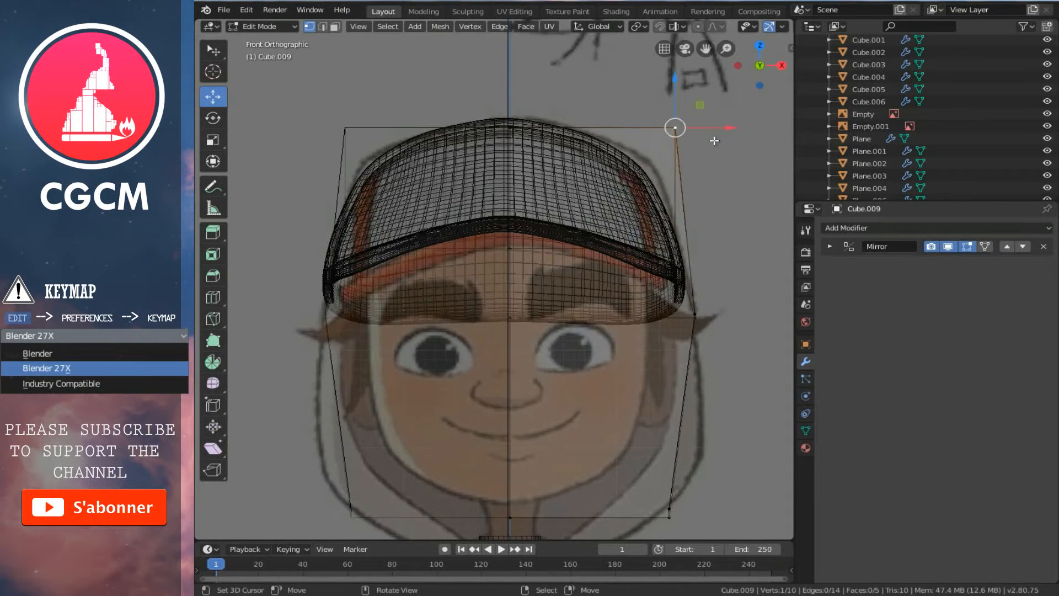
key(g)
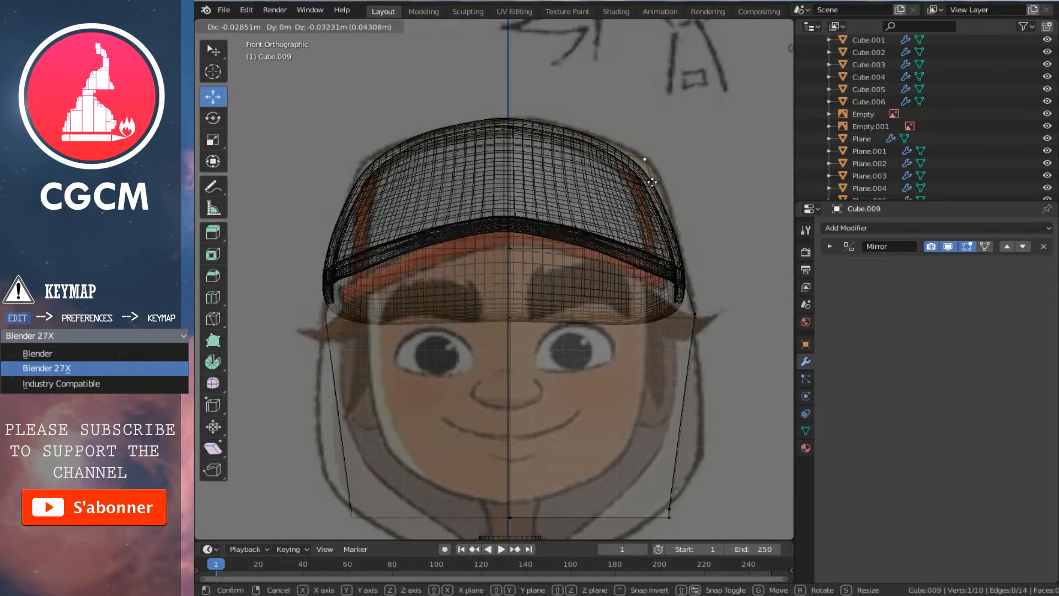
click(652, 180)
- In the right side view, add one centred loop cut between the hood's front and rear edges
key(KP_3)
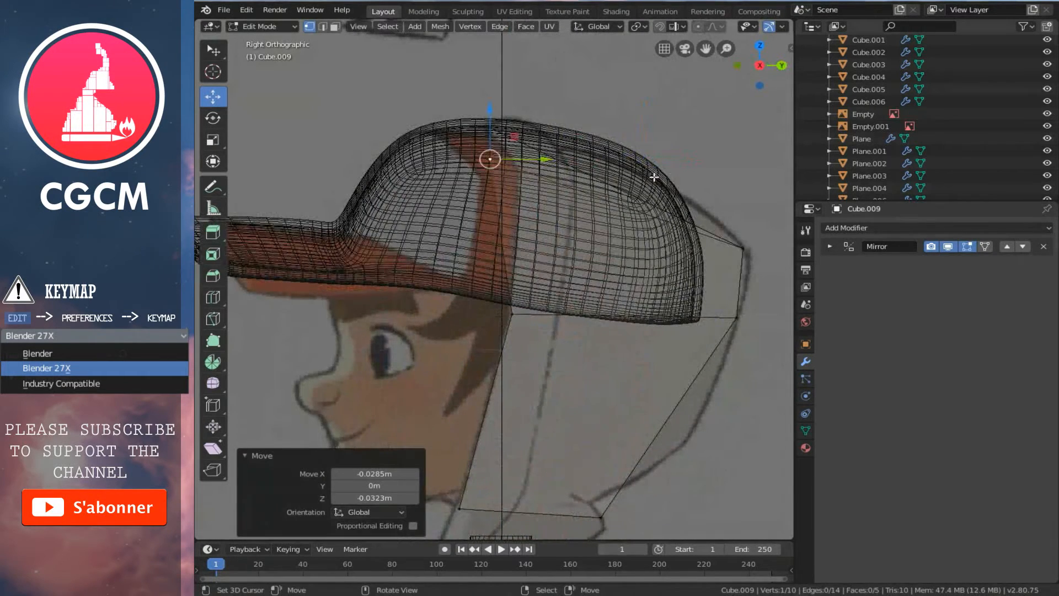
scroll(654, 177, down, 1)
key(KP_1)
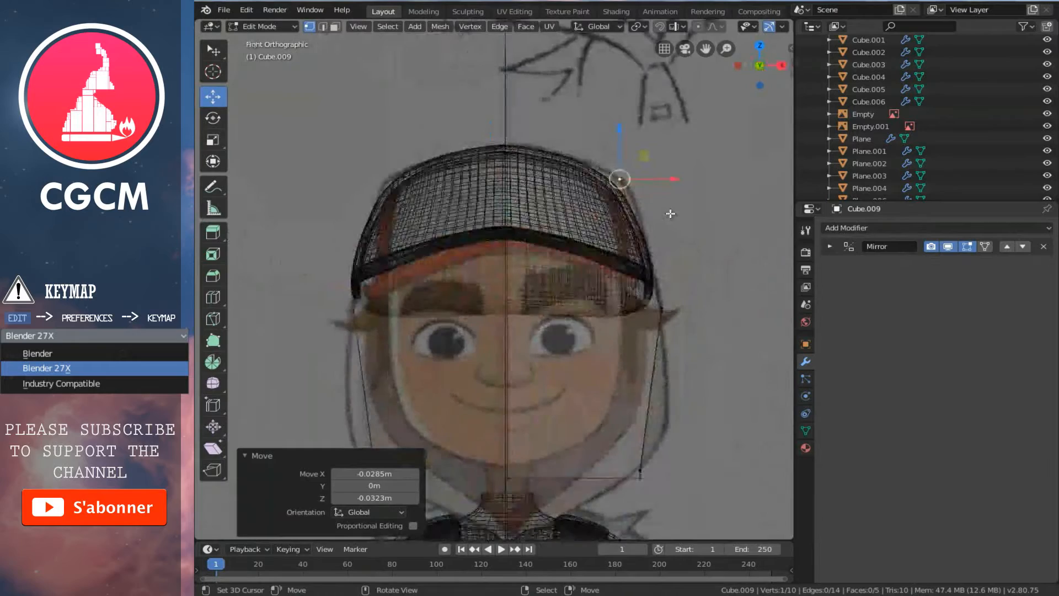
key(KP_3)
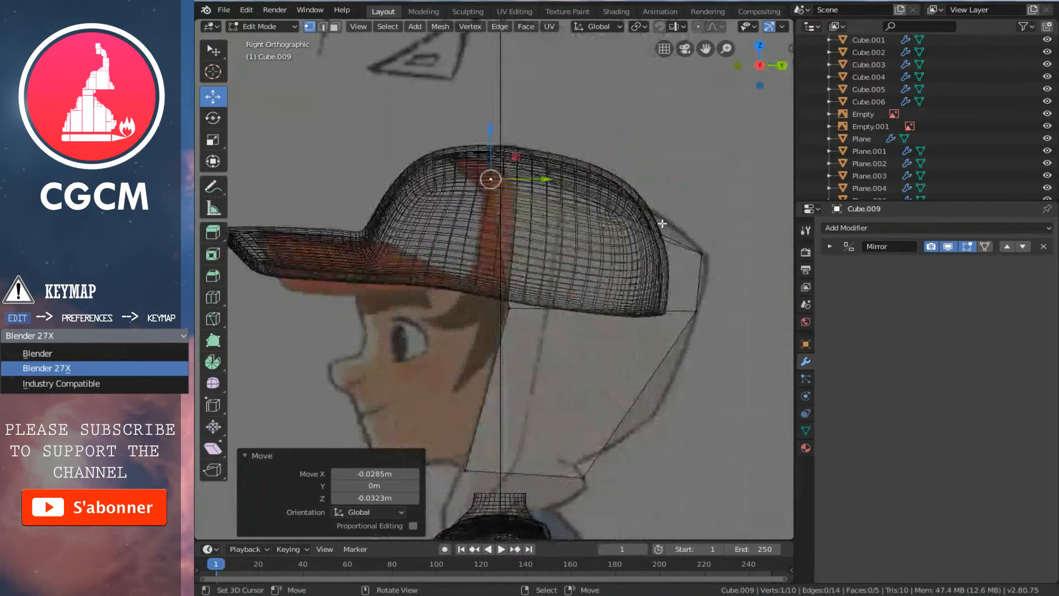
key(ctrl+r)
click(607, 309)
right_click(607, 309)
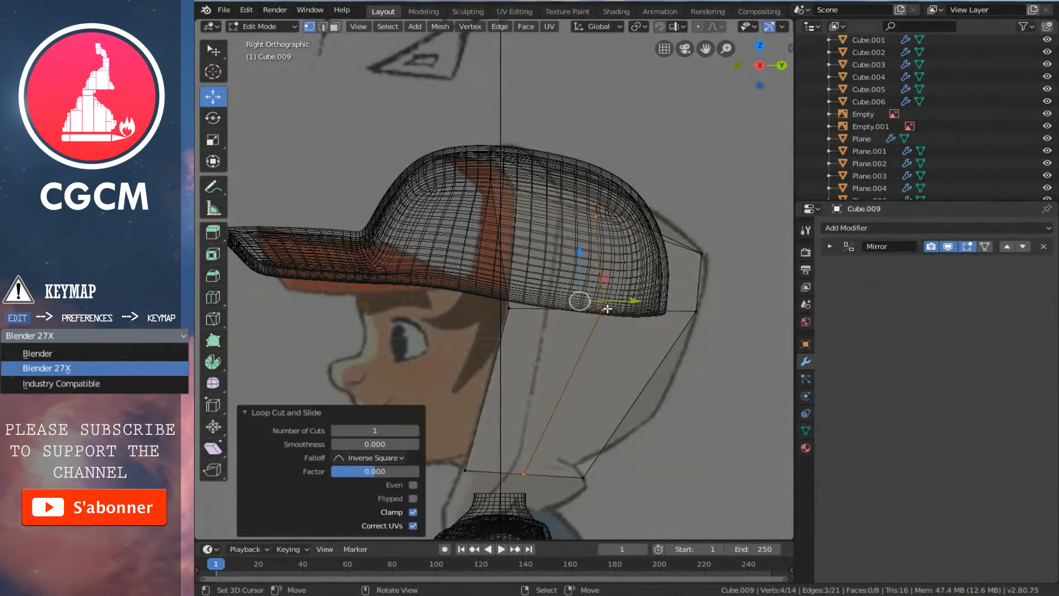
- Move the new loop's upper outer vertex about 0.043 m up along Z onto the top of the cap
click(595, 216)
key(c)
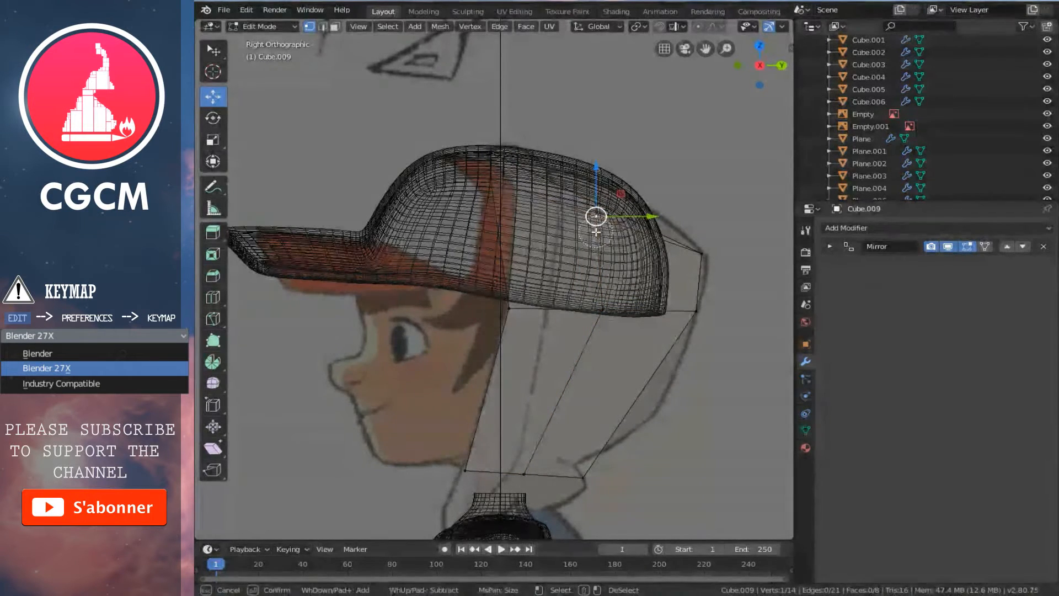
key(Escape)
key(g)
key(z)
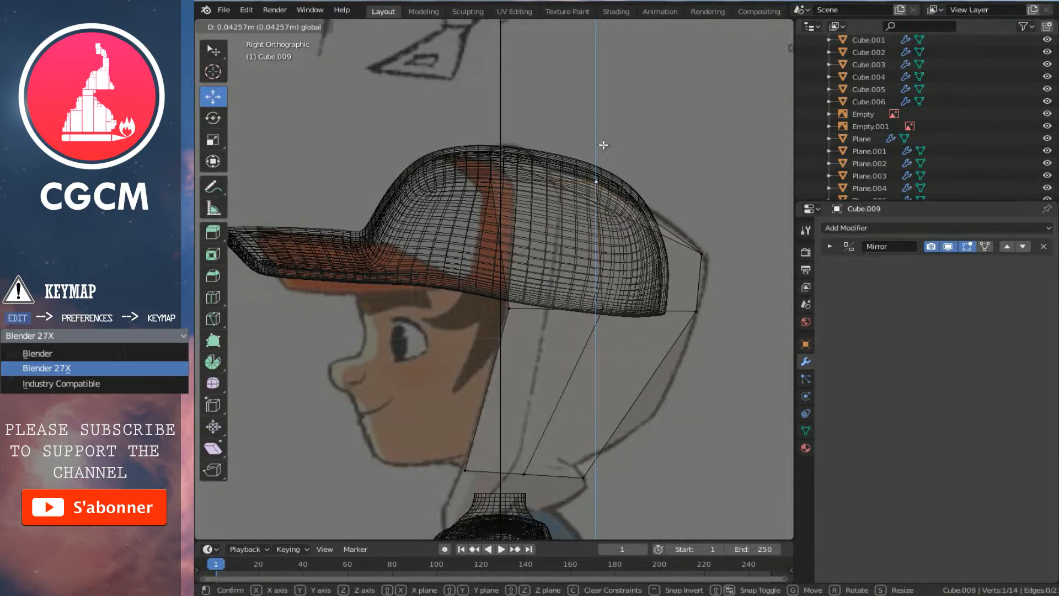
click(603, 144)
- Switch to solid shading and add a vertical loop cut on the hood's back, slid to a factor of about -0.094
key(KP_1)
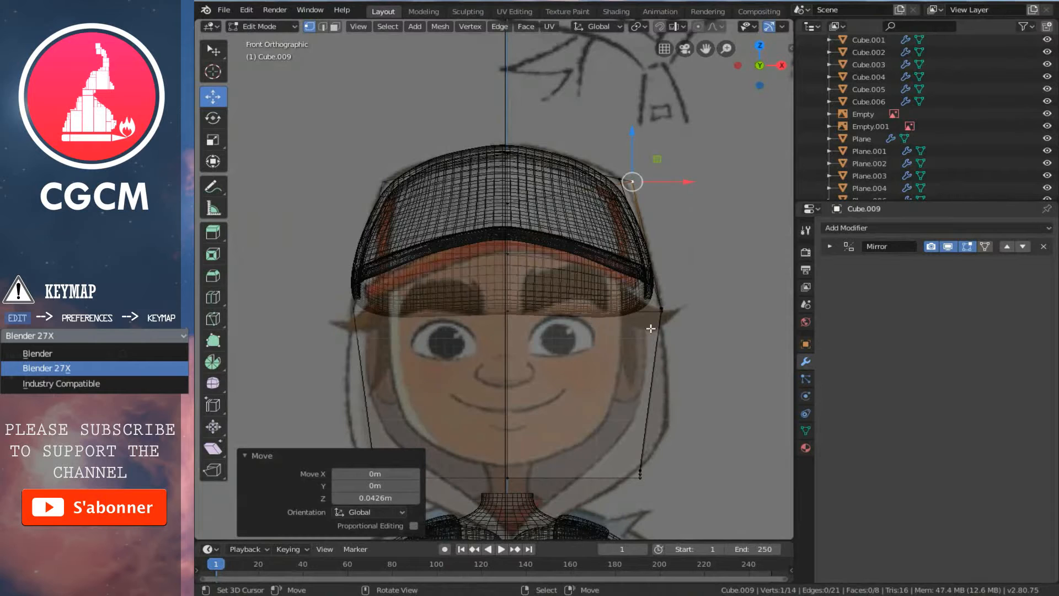
ctrl+scroll(565, 230, down, 1)
key(KP_3)
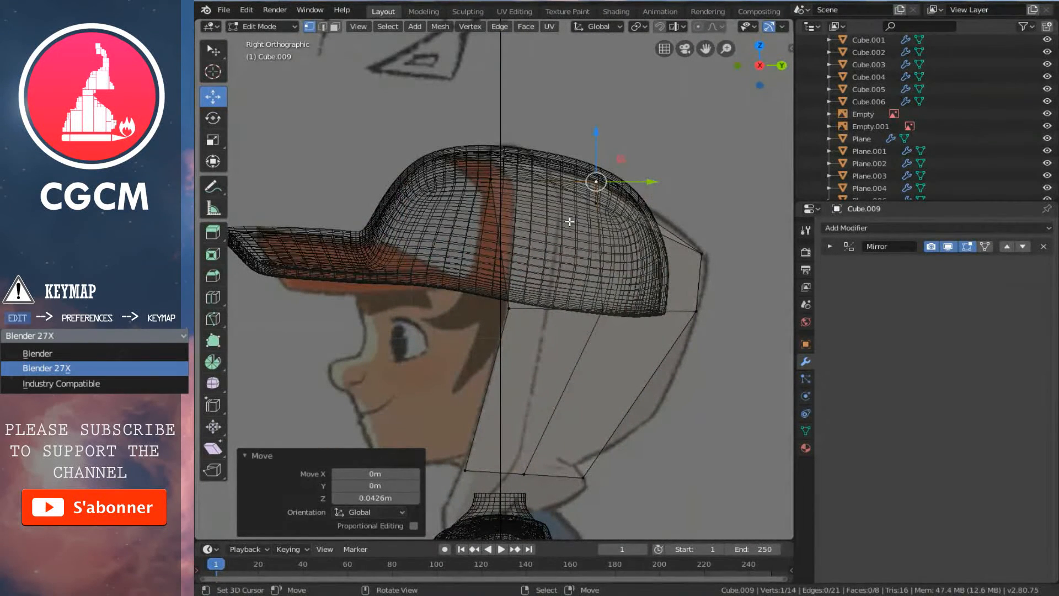
key(z)
scroll(610, 218, down, 4)
middle_drag(610, 217, 490, 358)
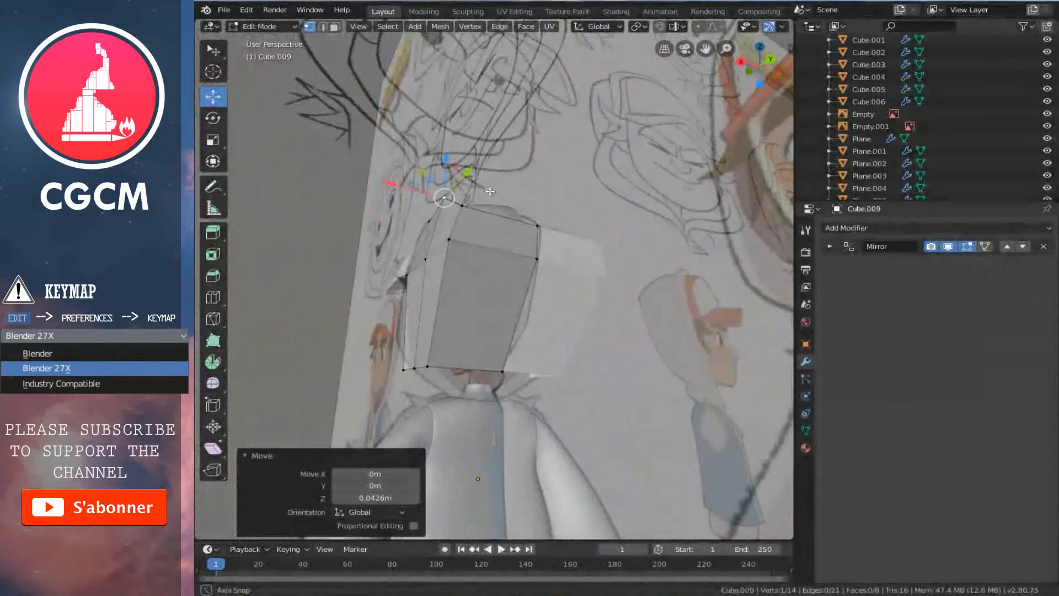
key(ctrl+r)
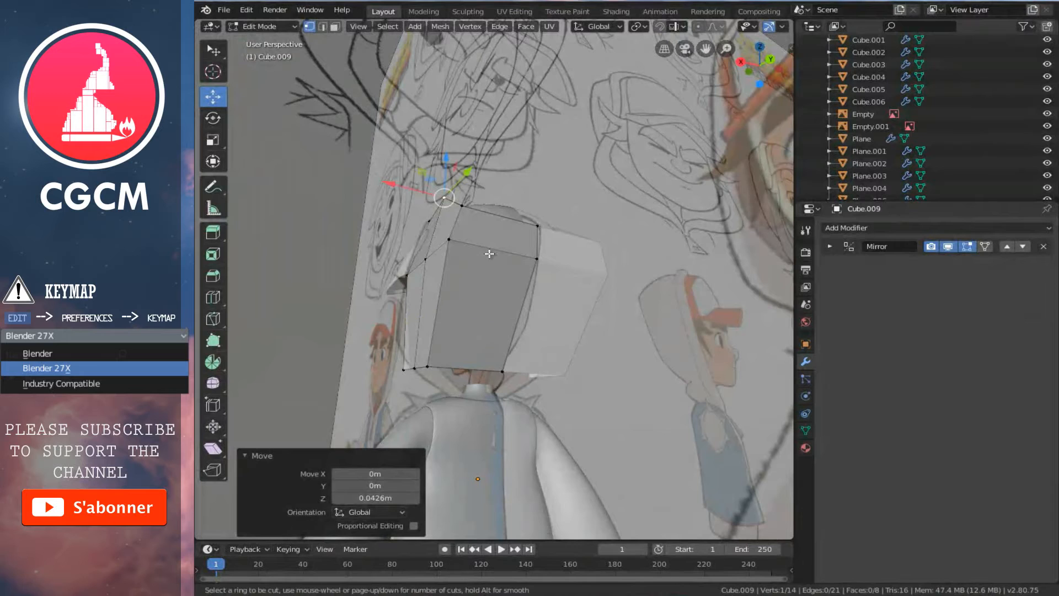
click(489, 252)
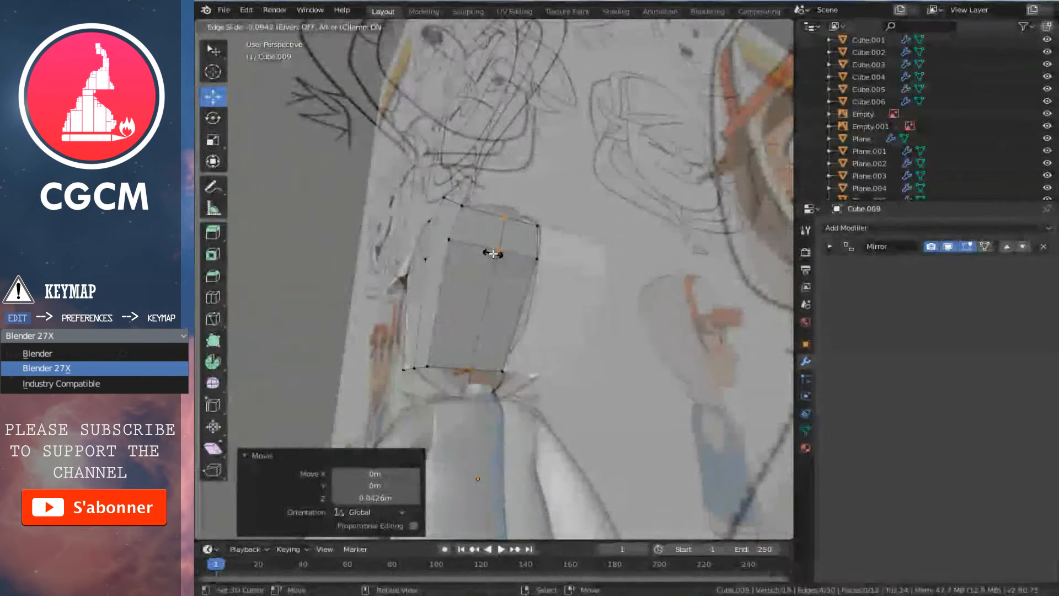
click(493, 252)
- Move the three vertices along the hood's rear outer corner inward along X to narrow the back
middle_drag(495, 250, 468, 303)
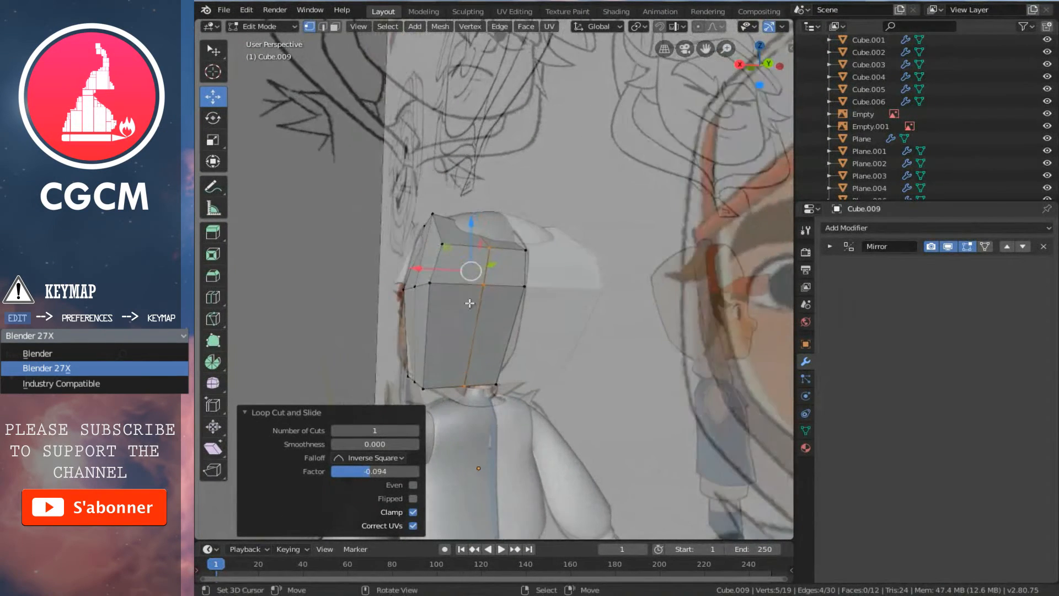
scroll(469, 306, up, 1)
right_click(411, 289)
middle_drag(420, 342, 482, 319)
shift+right_click(425, 389)
middle_drag(425, 389, 433, 425)
middle_drag(446, 263, 435, 292)
shift+right_click(436, 292)
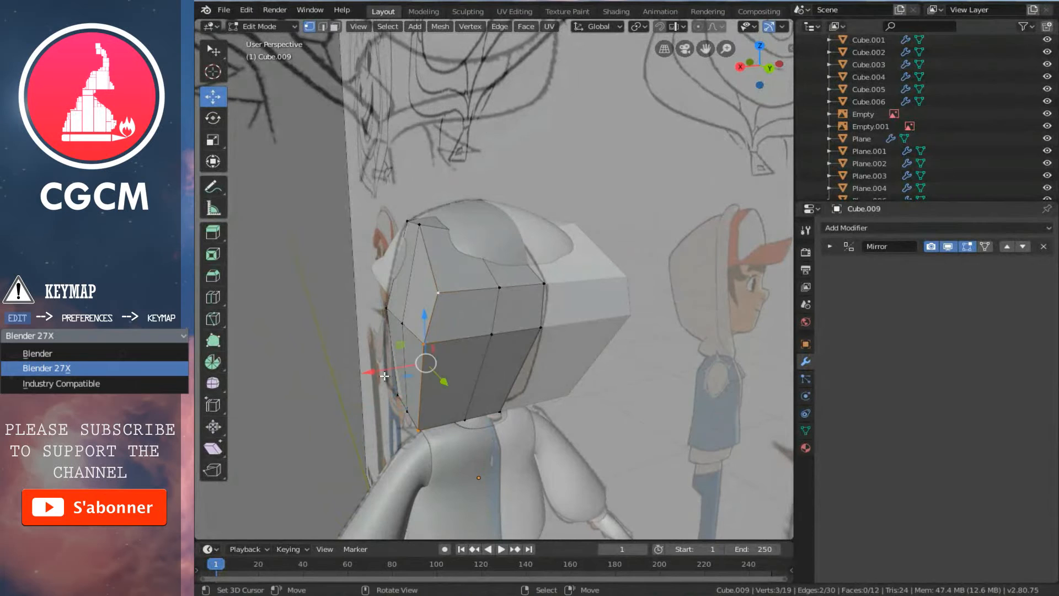
key(g)
key(x)
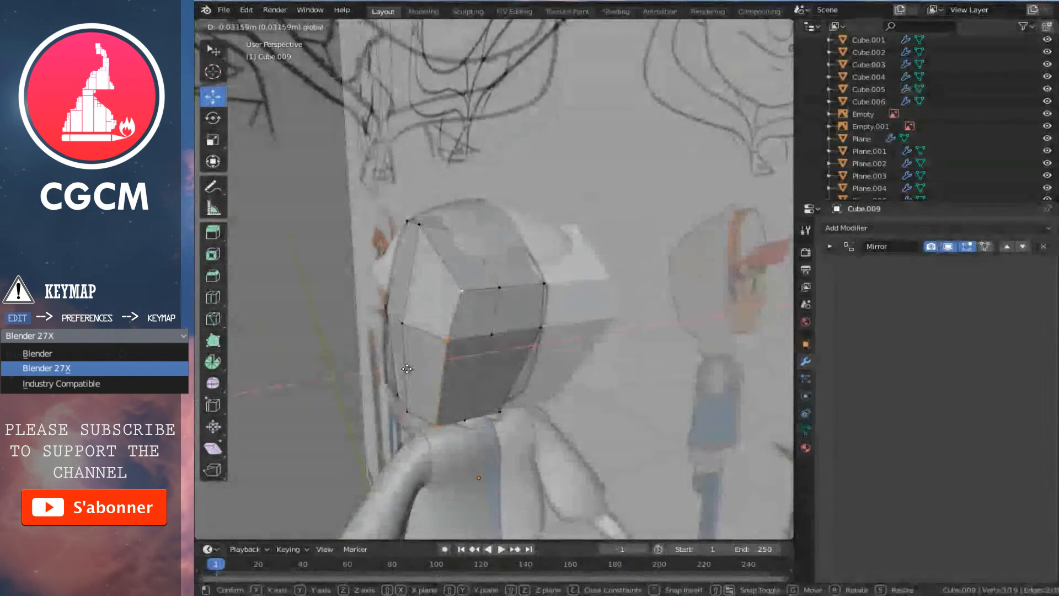
click(438, 410)
- Move the three vertices of the back's new vertical loop about 0.006 m backward along Y
right_click(466, 415)
shift+right_click(490, 337)
shift+right_click(499, 292)
middle_drag(499, 311, 535, 358)
key(g)
key(y)
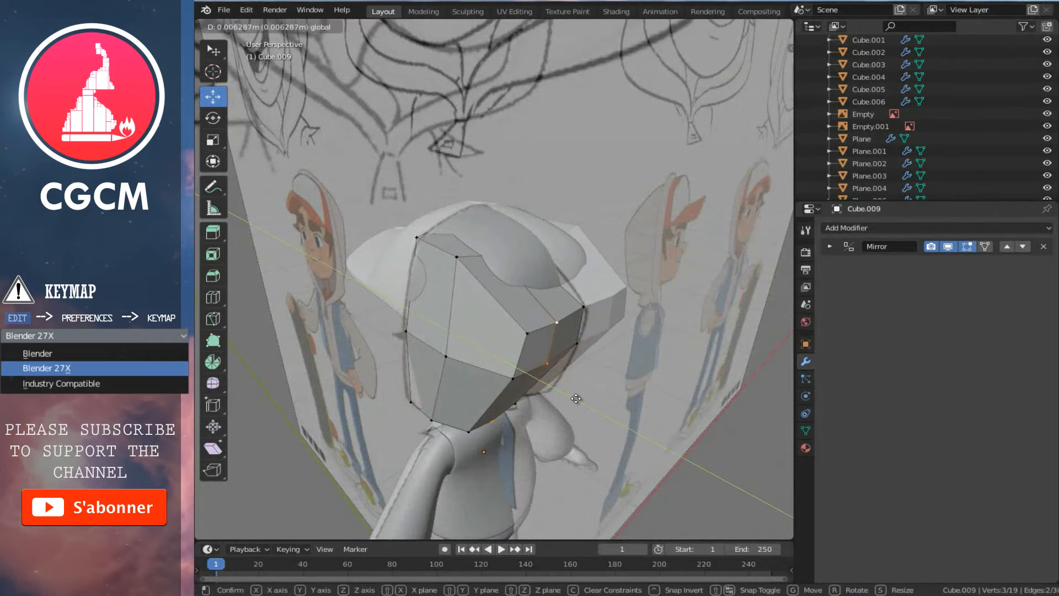
click(577, 398)
- Move the three vertices on the hood's rear centre line about 0.005 m backward along Y
middle_drag(577, 398, 601, 359)
right_click(503, 394)
shift+right_click(543, 358)
shift+right_click(547, 323)
key(g)
key(y)
click(565, 401)
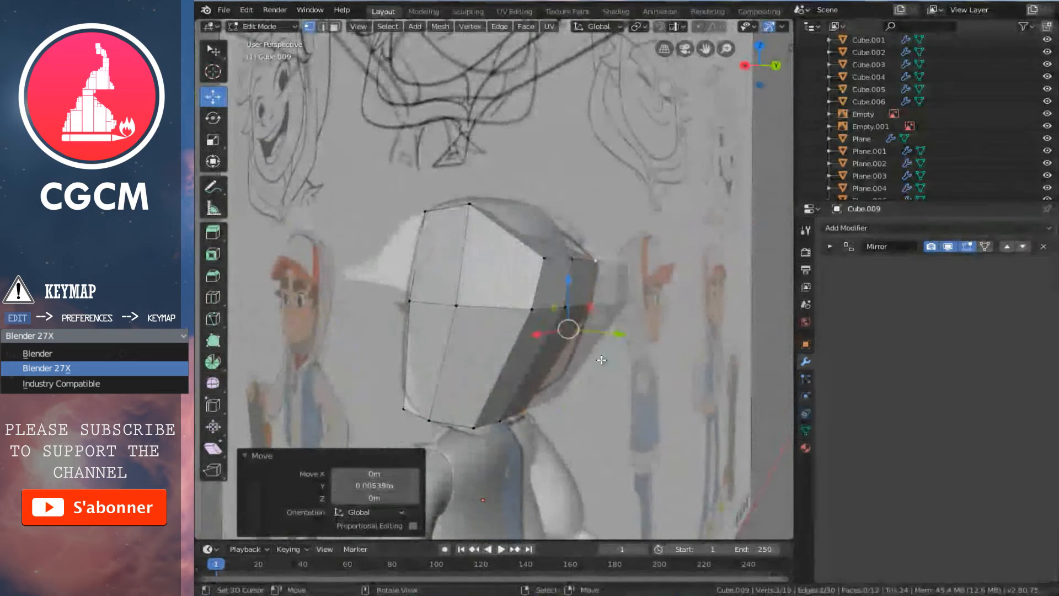
- In wireframe side view, add a centred vertical loop cut between the hood's middle loop and its back edge
key(KP_3)
scroll(631, 353, up, 3)
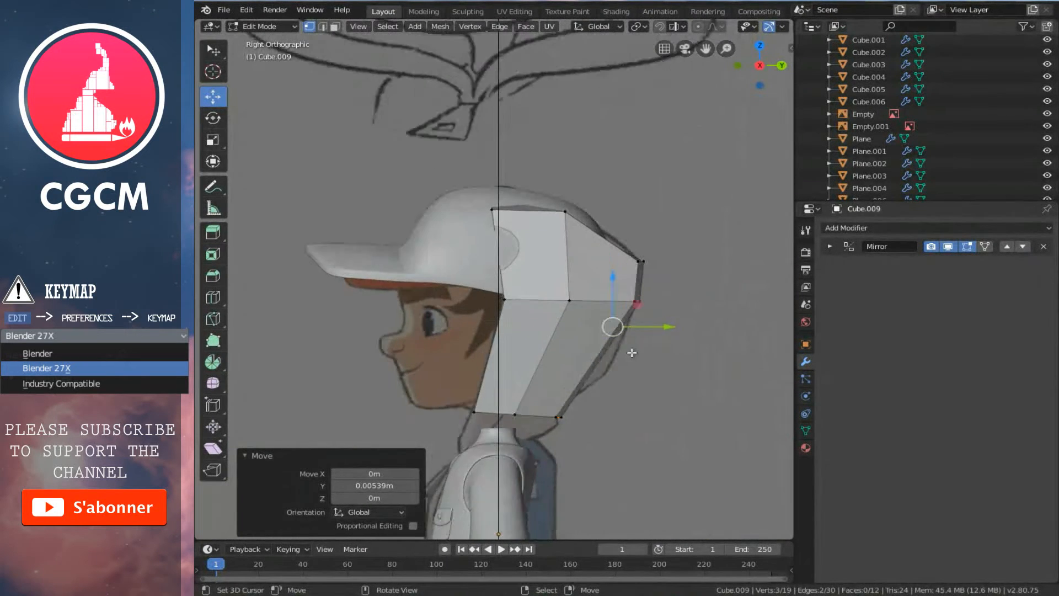
ctrl+scroll(633, 343, up, 2)
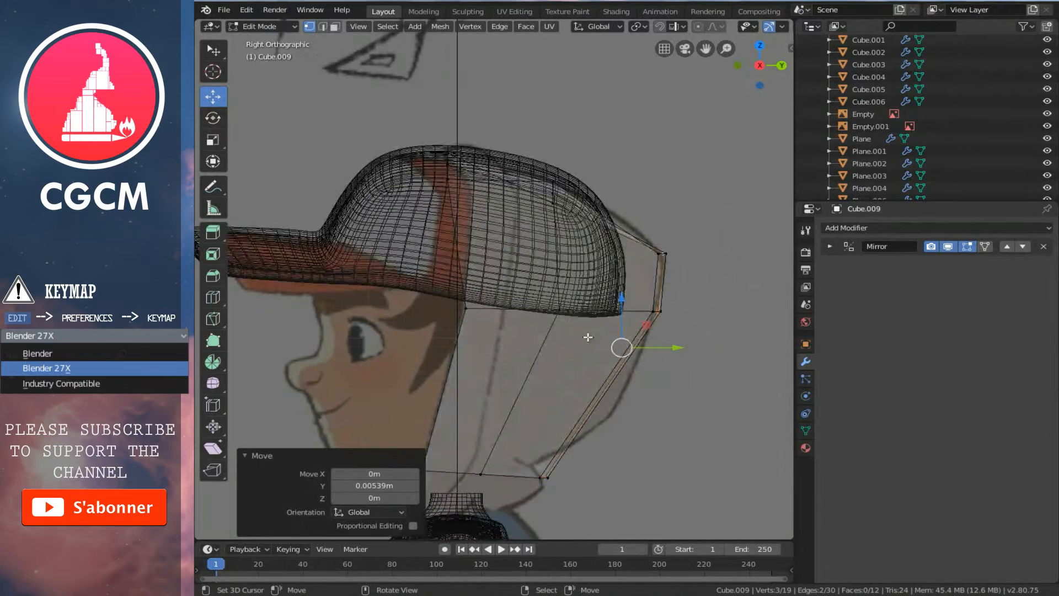
key(ctrl+r)
click(600, 276)
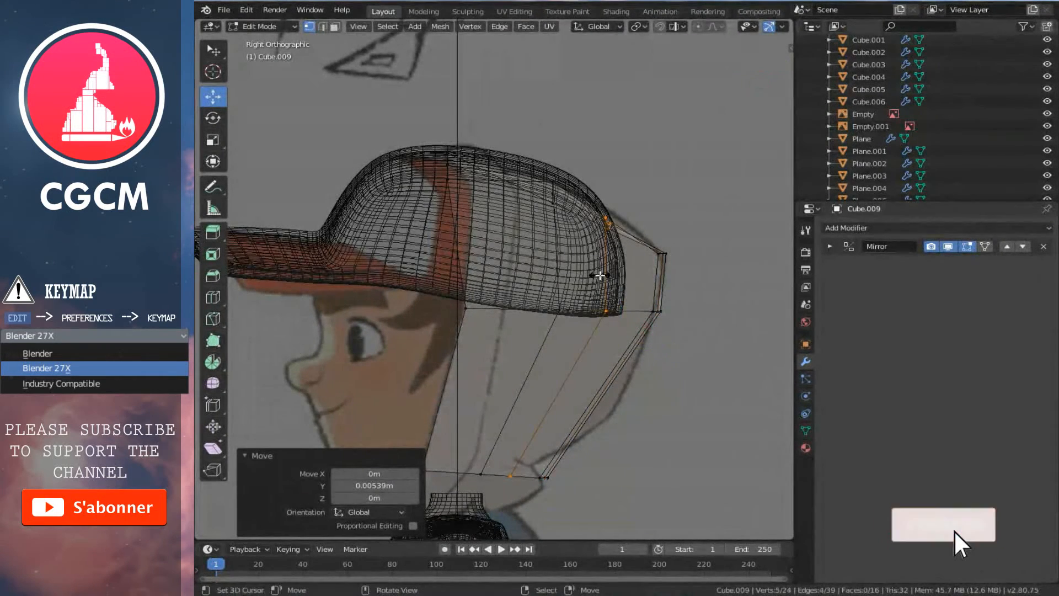
right_click(602, 275)
- Move the three top vertices of the new rear loop about 0.005 m backward along Y and 0.014 m up
right_click(604, 218)
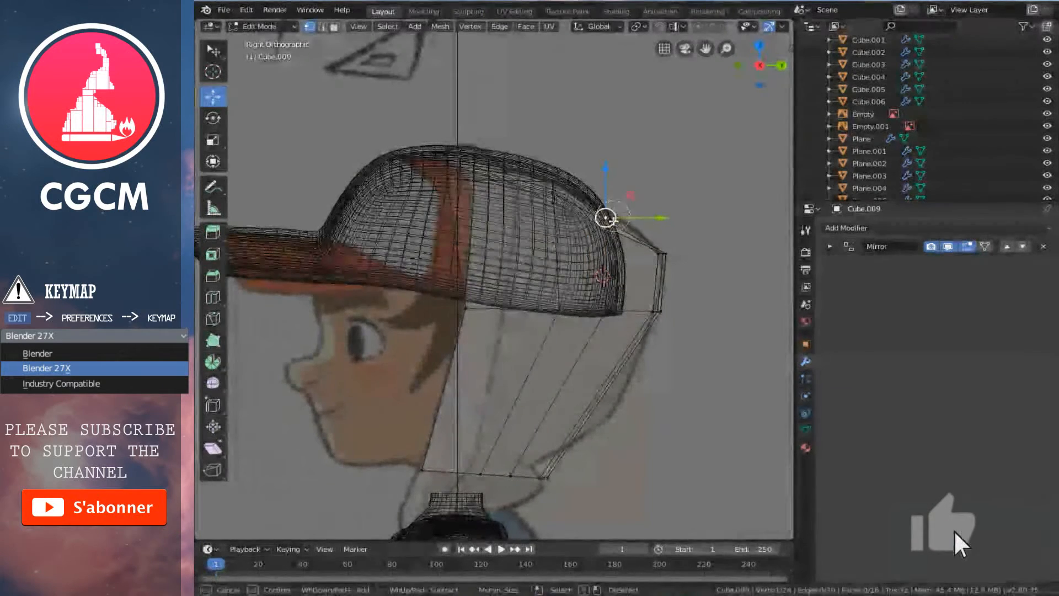
shift+right_click(610, 228)
shift+right_click(606, 219)
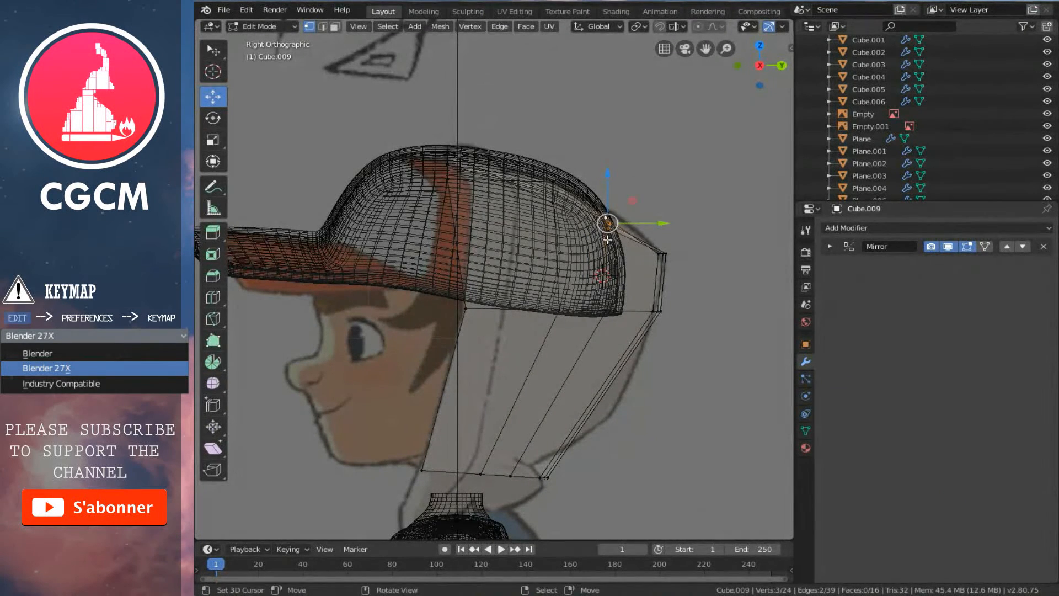
key(g)
click(616, 256)
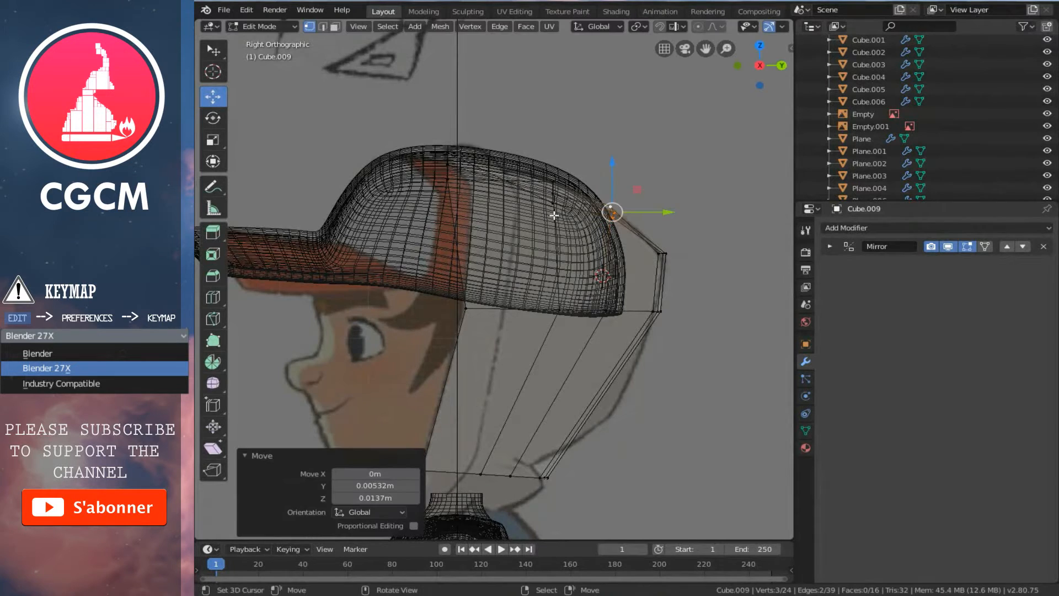
- Move the three top vertices of the hood's middle vertical loop about 0.005 m backward along Y and 0.023 m up
right_click(551, 206)
key(c)
click(556, 187)
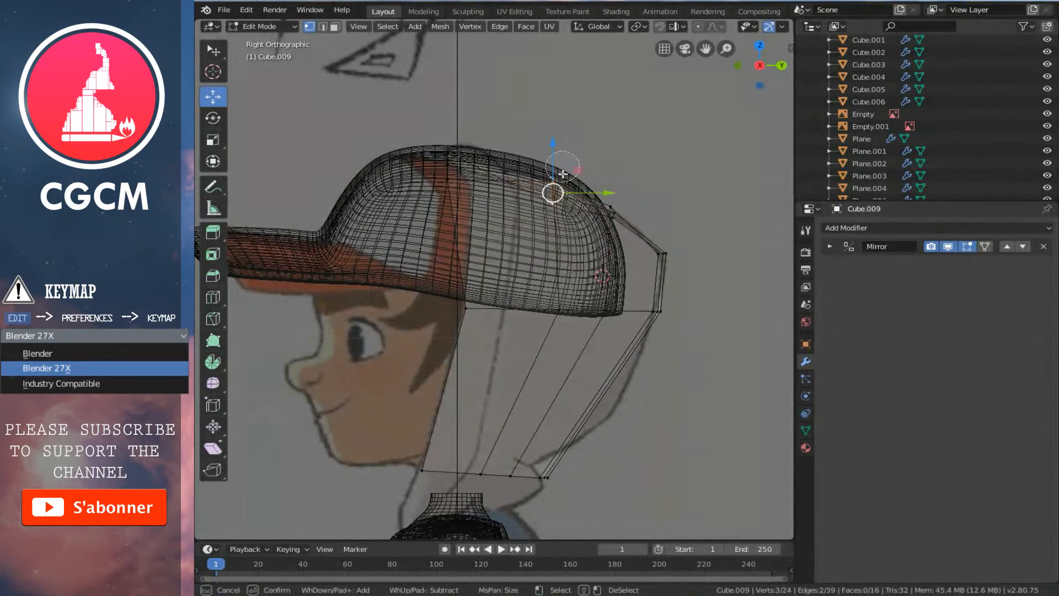
right_click(567, 177)
key(g)
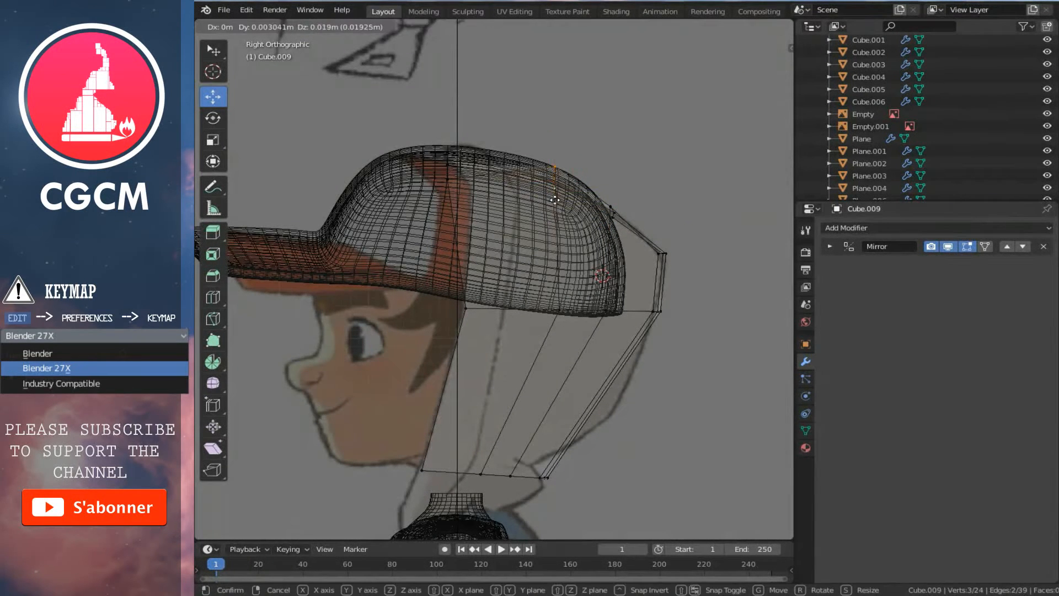
click(556, 198)
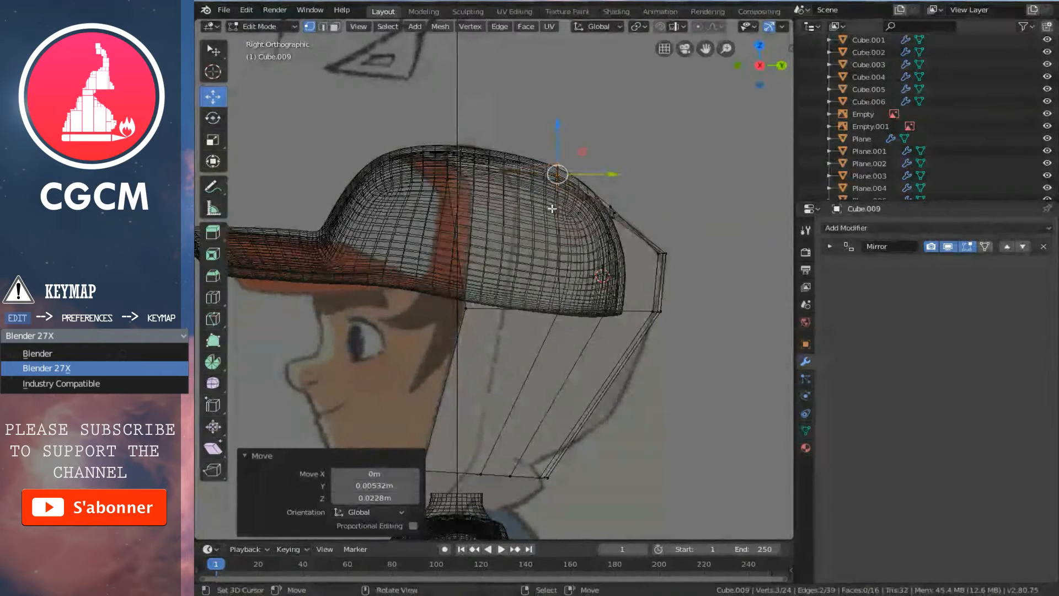
- Return to solid shading, leave mesh editing and delete the cap object that covers the side reference
key(z)
scroll(548, 214, down, 3)
shift+middle_drag(548, 214, 589, 215)
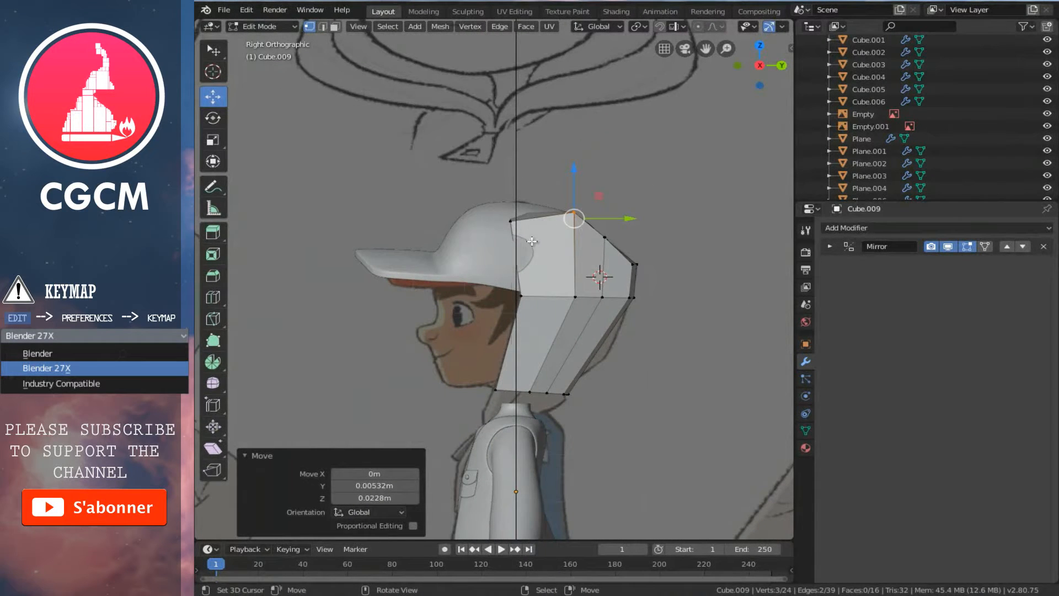
key(Tab)
right_click(478, 260)
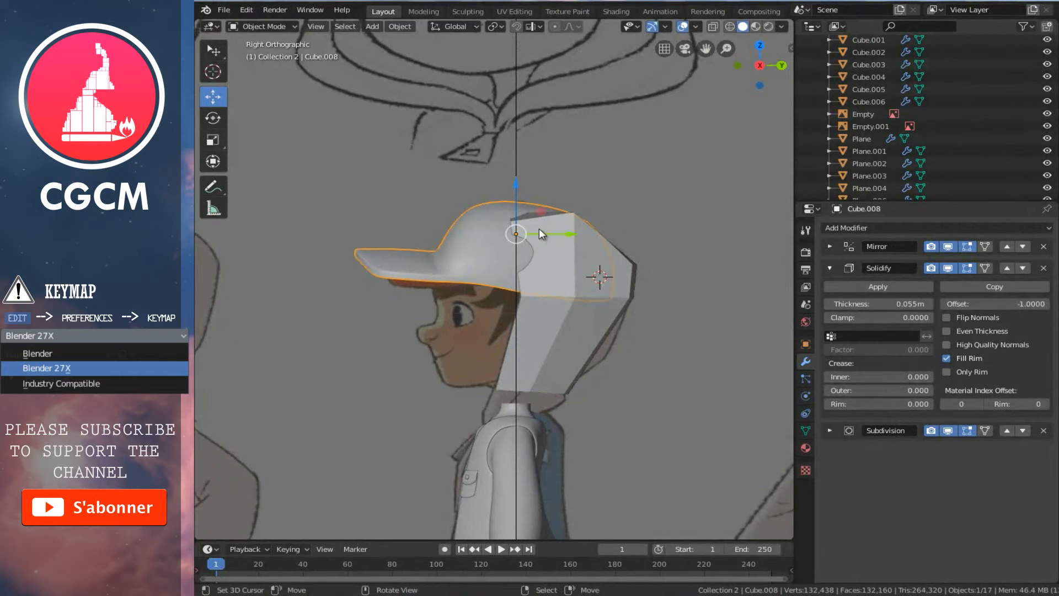
key(Delete)
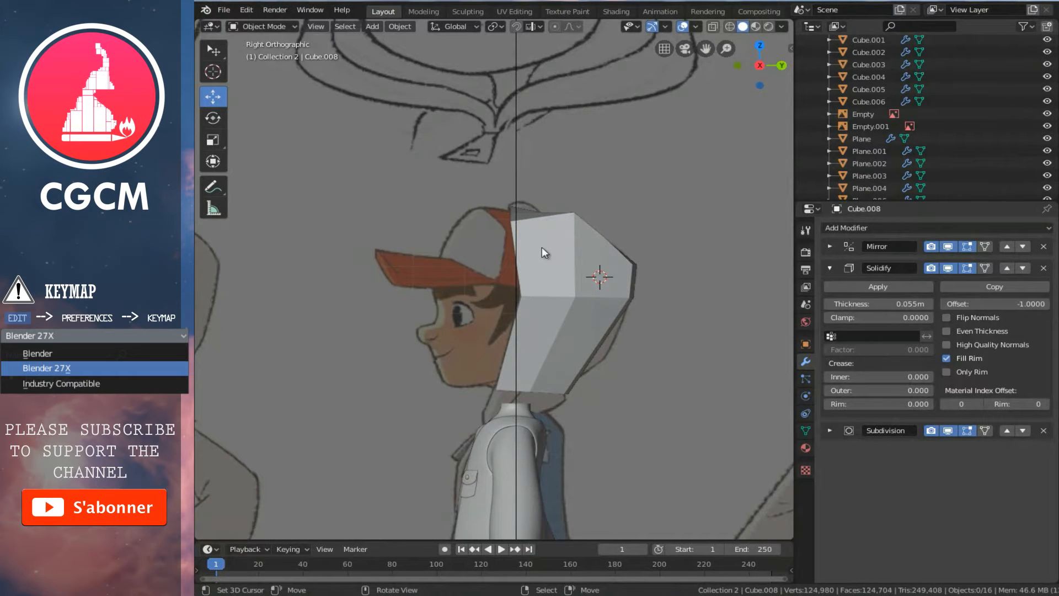
- Edit the hood mesh in wireframe and add a vertical loop cut midway between its front edge and middle loop
scroll(571, 221, up, 3)
key(z)
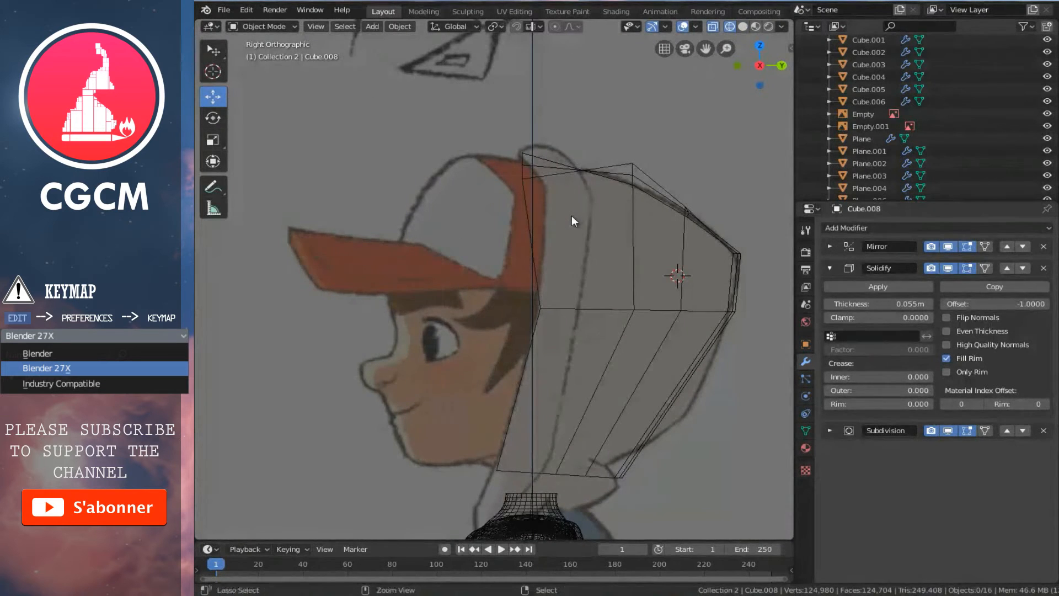
scroll(571, 221, up, 2)
right_click(564, 198)
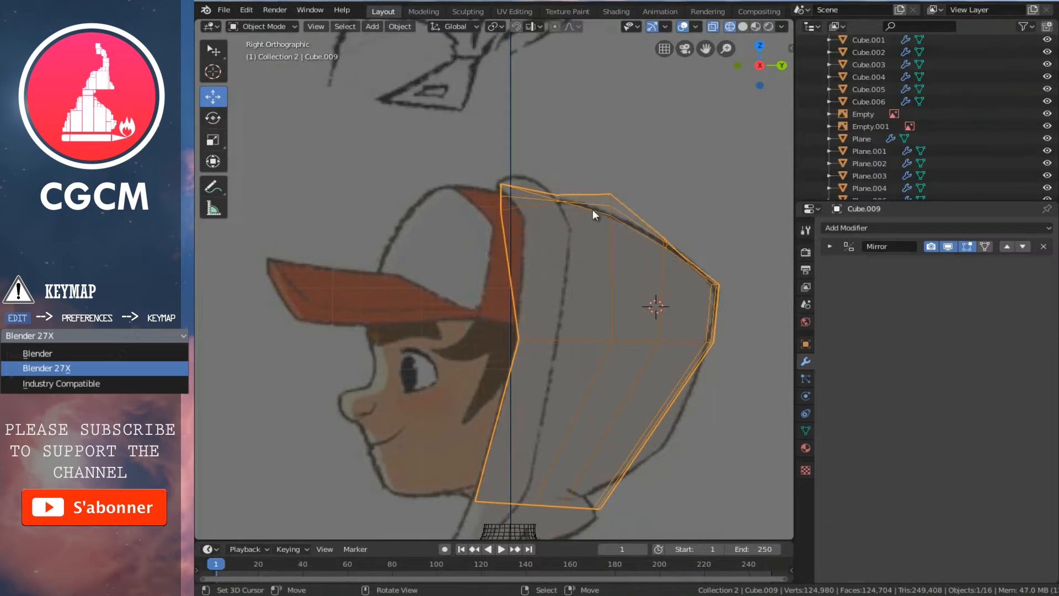
key(Tab)
key(ctrl+r)
click(563, 203)
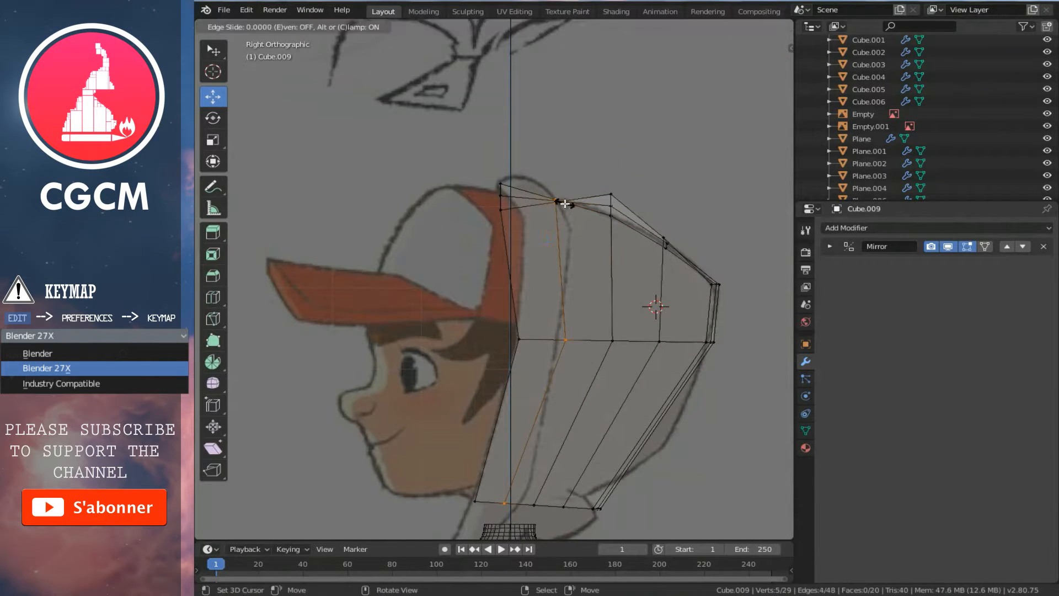
click(564, 204)
- Move the three top vertices of the new front loop about 0.017 m up and 0.002 m forward along Y
right_click(555, 200)
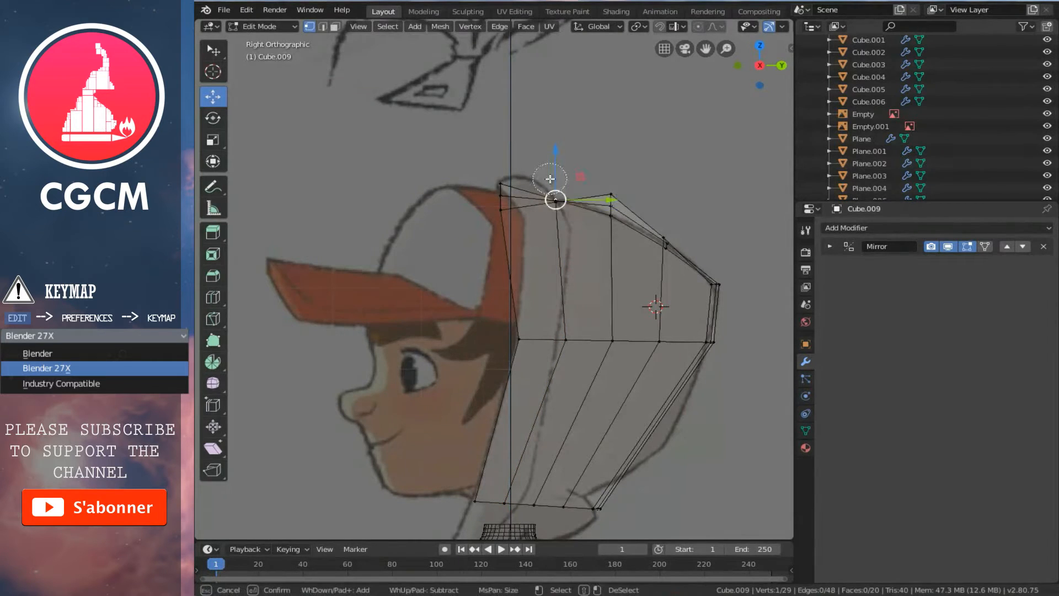
key(g)
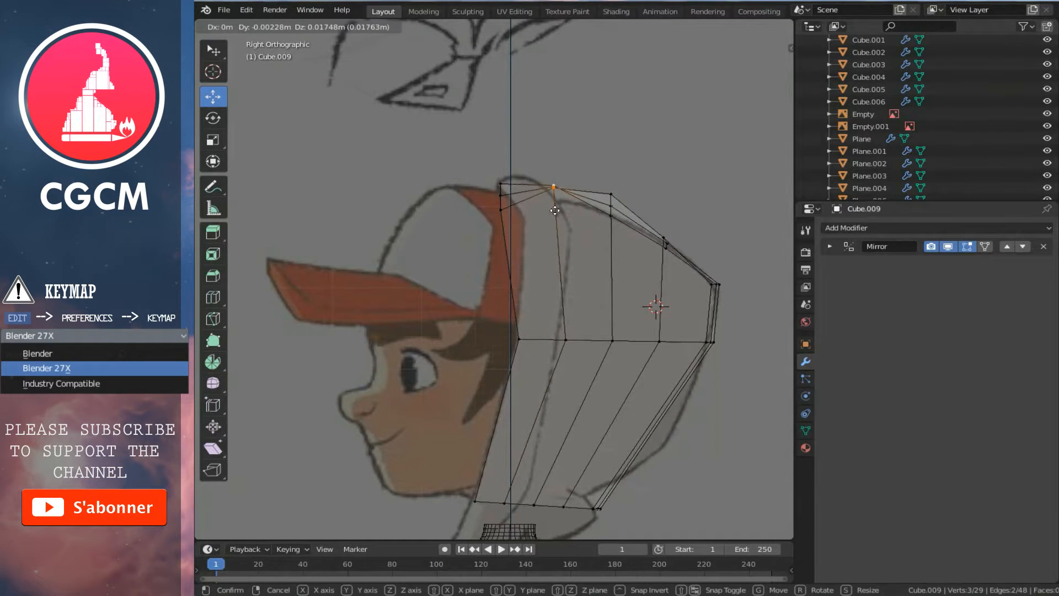
click(554, 210)
- Move the three top vertices of the hood's front edge about 0.006 m up and 0.001 m backward along Y
right_click(504, 216)
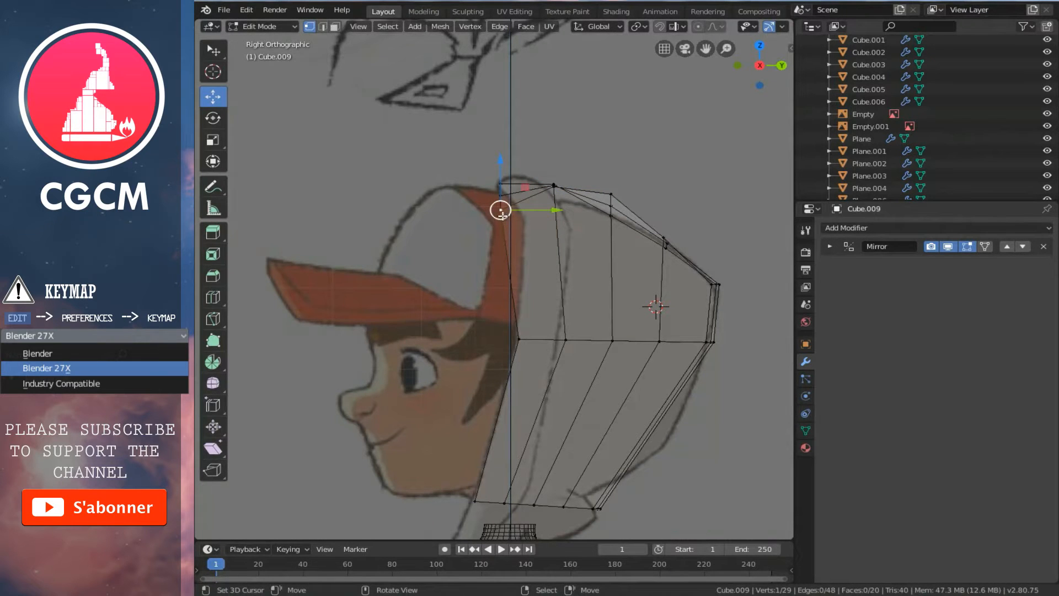
key(c)
drag(502, 199, 502, 185)
right_click(518, 209)
key(g)
click(532, 218)
scroll(558, 280, down, 1)
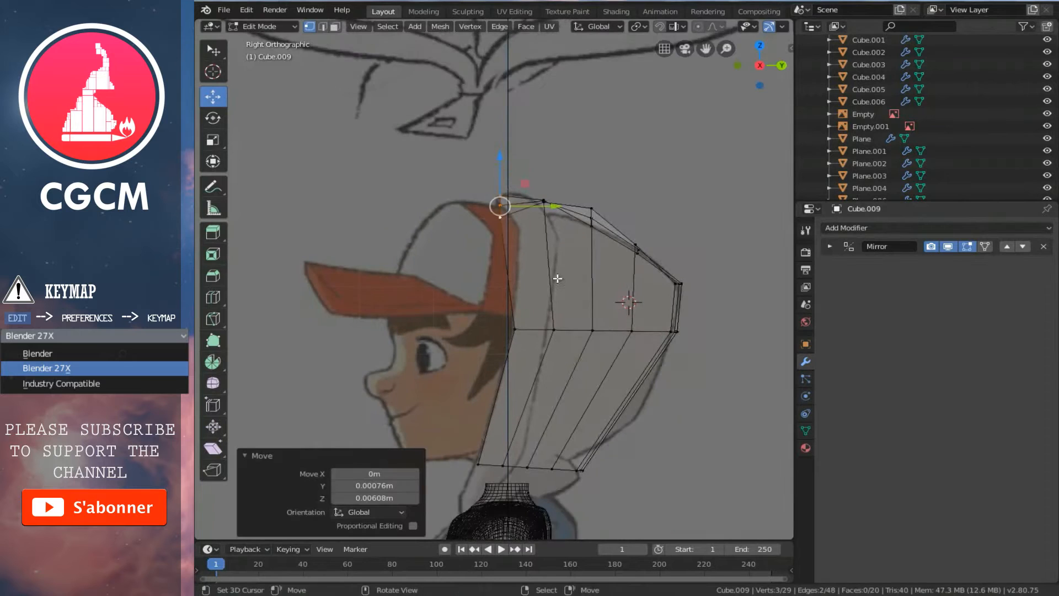
- Add a horizontal loop cut around the lower half of the hood, slid to a factor of about 0.114
scroll(557, 278, up, 3)
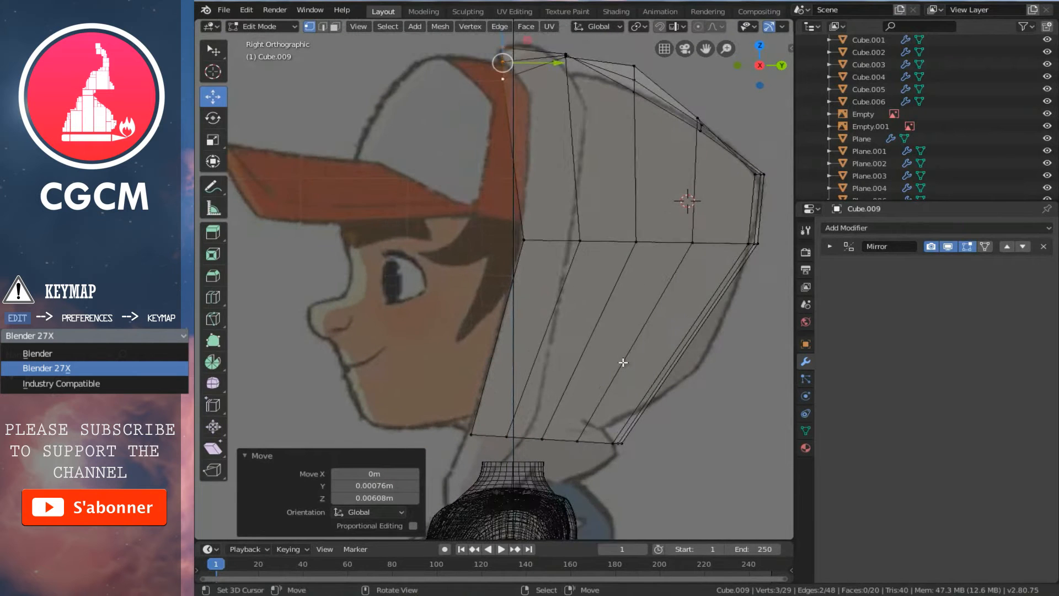
key(ctrl+r)
click(671, 367)
click(673, 383)
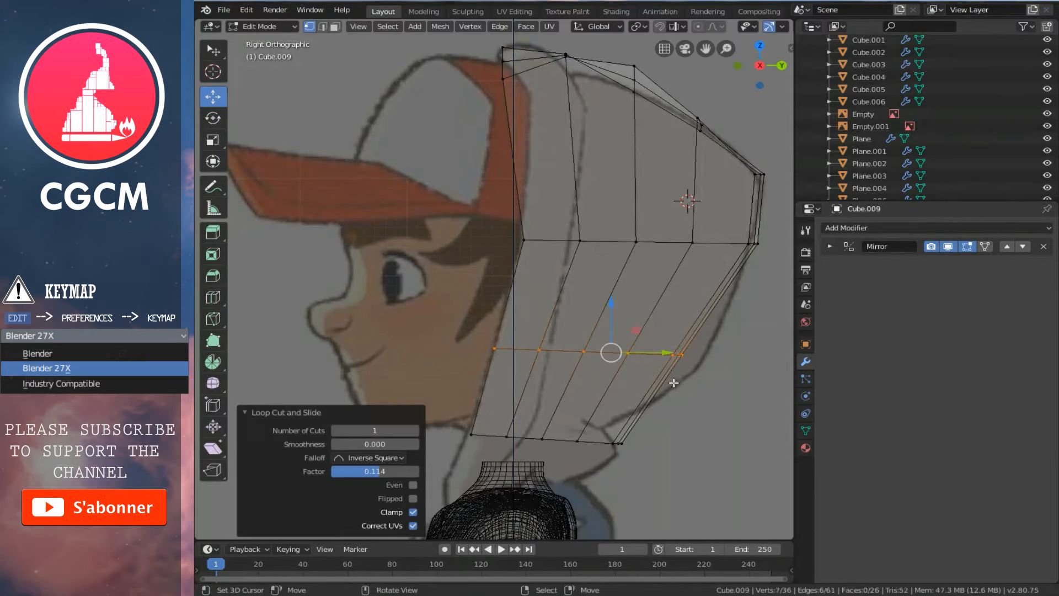
- Move the three rear vertices of the new horizontal loop about 0.023 m backward along Y
right_click(673, 353)
key(c)
key(Escape)
drag(738, 355, 770, 356)
- In front view, move the five side vertices of the new horizontal loop about 0.018 m outward along X
key(KP_1)
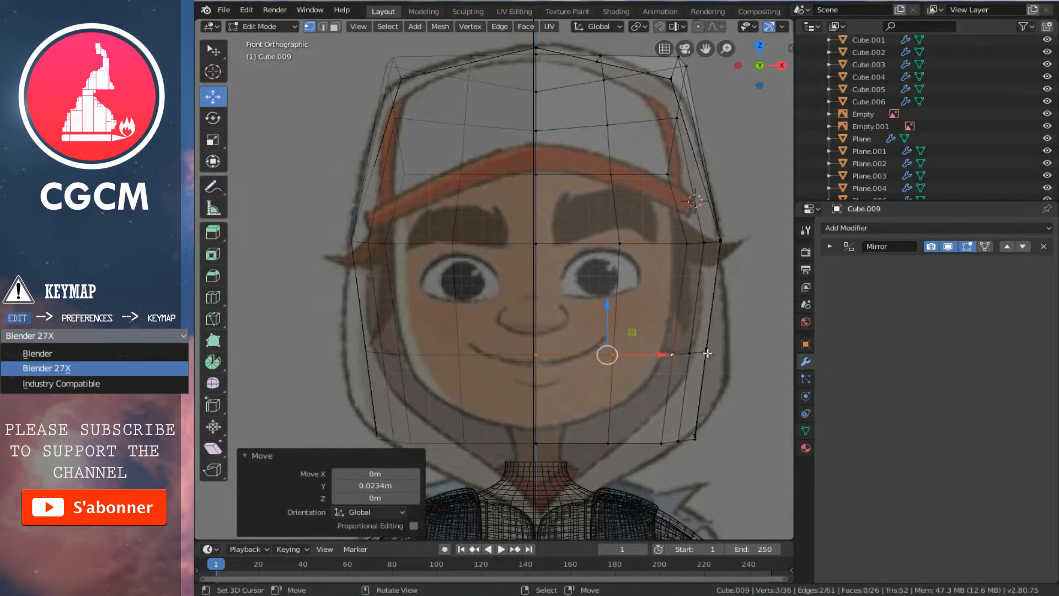
right_click(691, 353)
key(c)
drag(675, 352, 765, 355)
key(Escape)
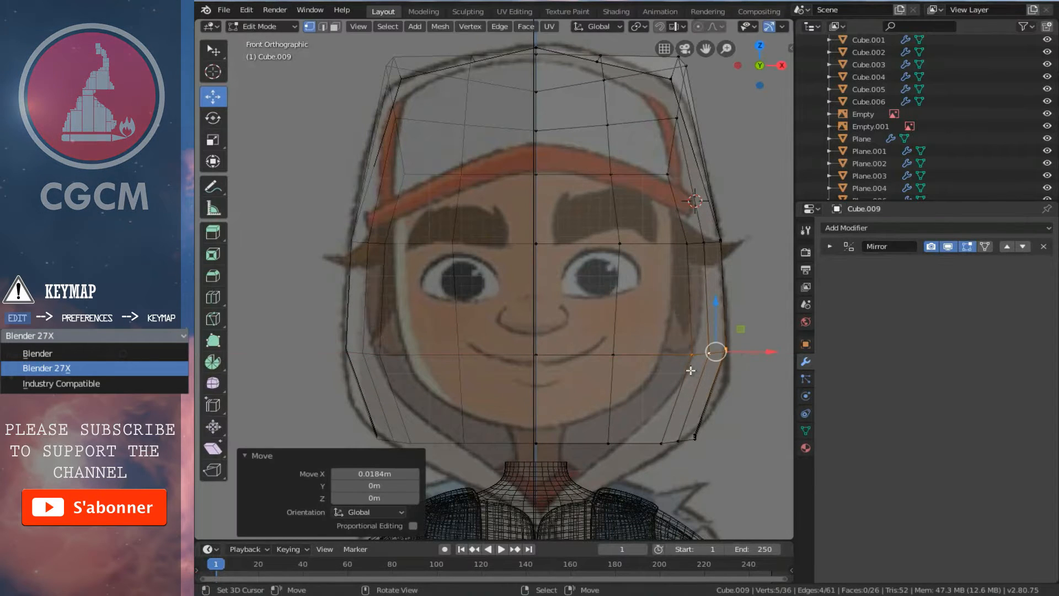
- Move the outer vertices of the hood's bottom edge slightly inward along X
shift+scroll(691, 370, down, 5)
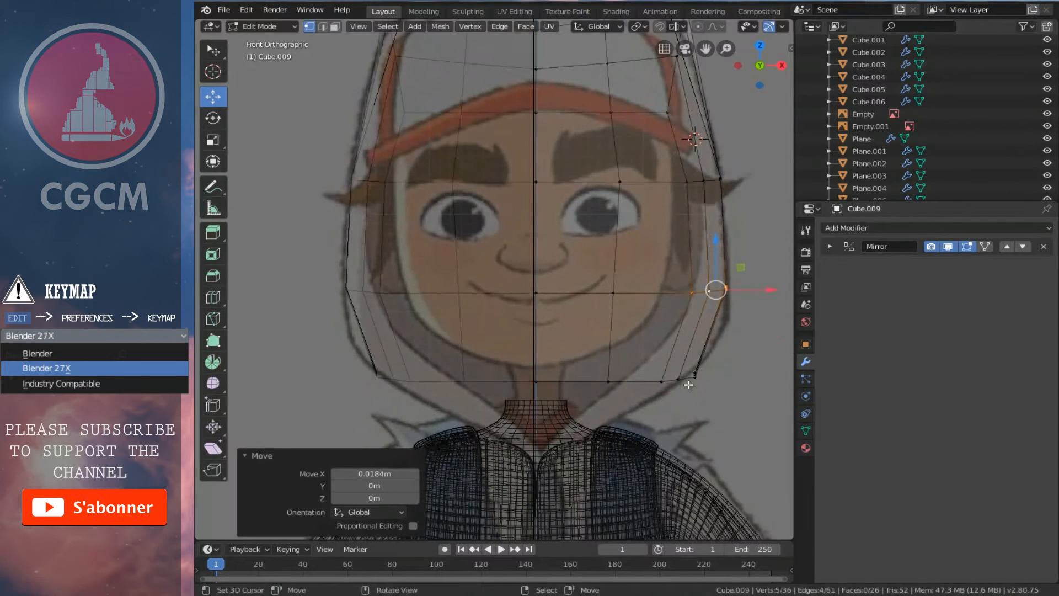
right_click(660, 379)
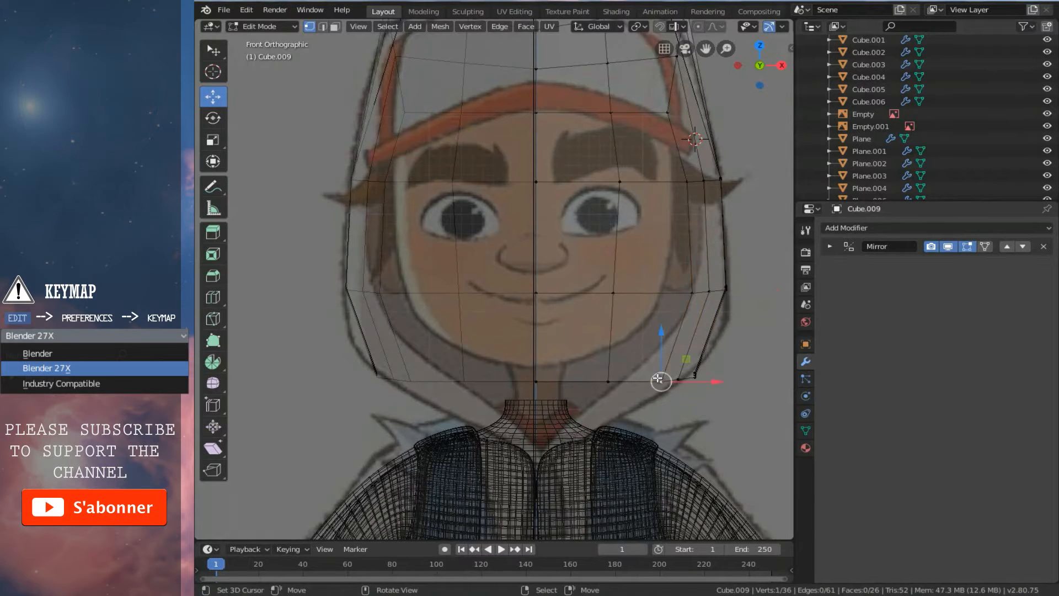
mouse_move(722, 382)
mouse_down()
mouse_move(734, 377)
mouse_move(497, 386)
mouse_up()
key(ctrl+z)
key(ctrl+z)
- Select all seven vertices of the hood's bottom edge and extrude them about 0.068 m down along Z
key(c)
right_click(544, 389)
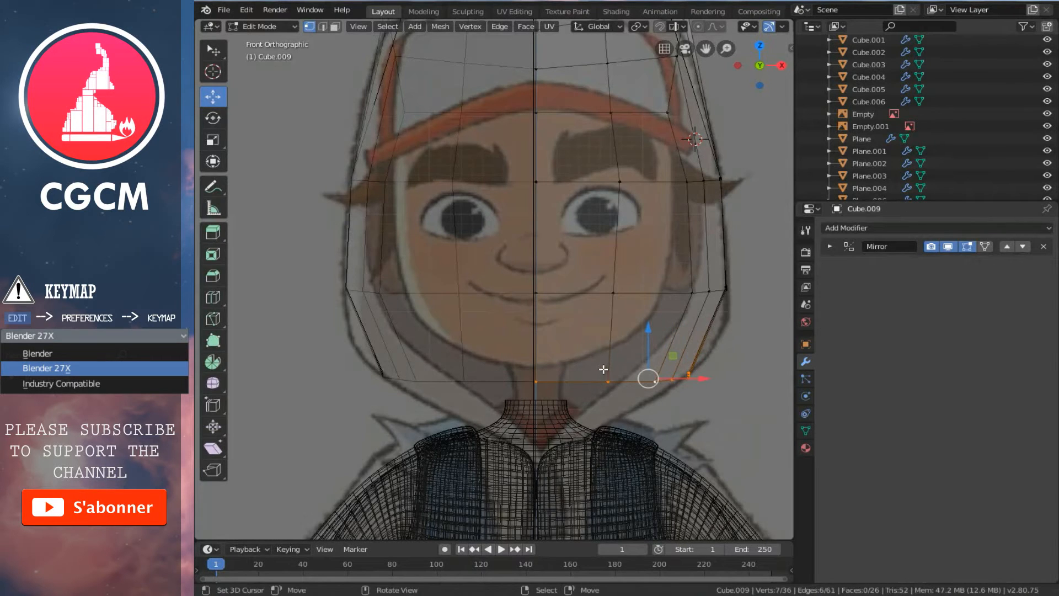
key(e)
key(z)
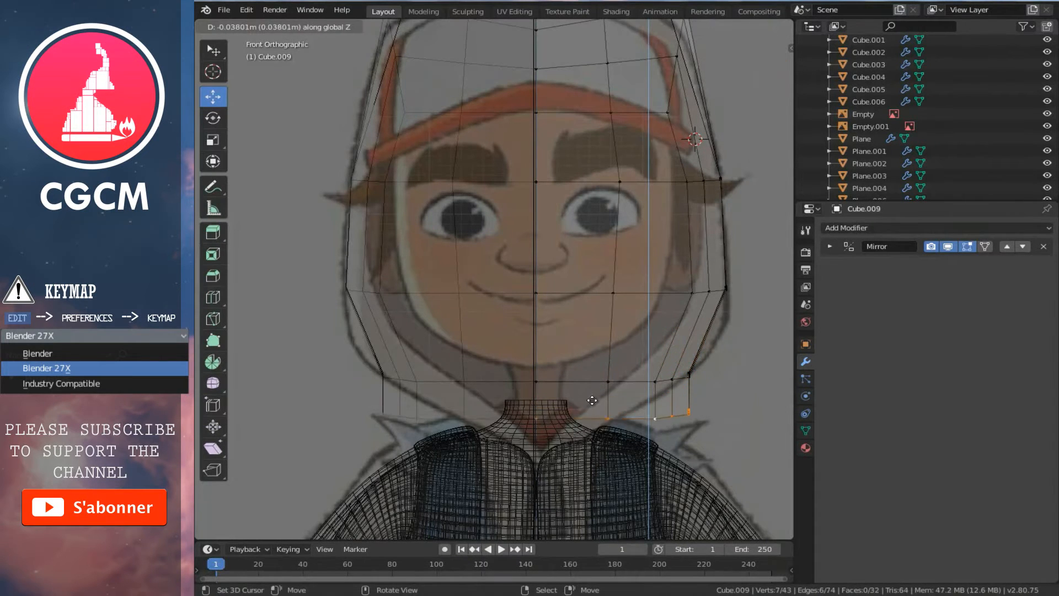
click(596, 428)
- Select the extruded bottom vertices except the one on the centre line and move them about 0.038 m inward along X
scroll(645, 442, up, 2)
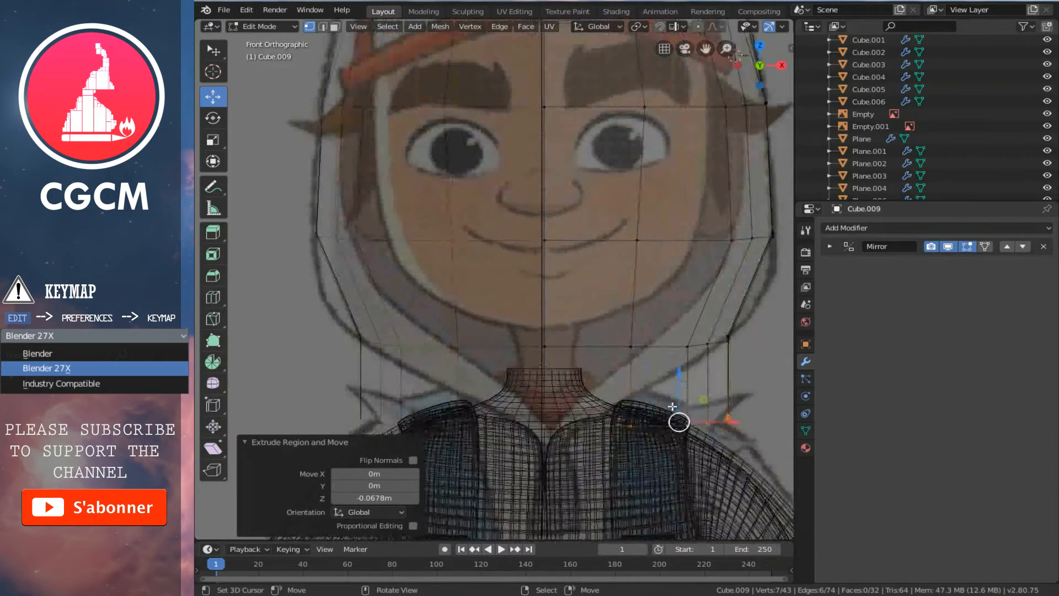
right_click(708, 423)
key(c)
drag(736, 413, 630, 431)
right_click(674, 426)
key(g)
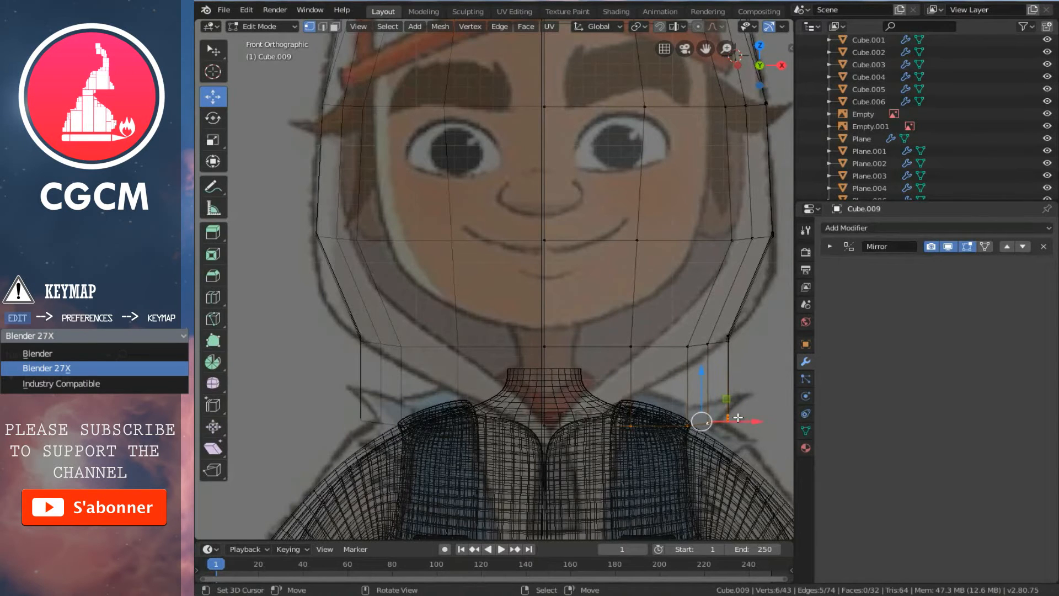
key(x)
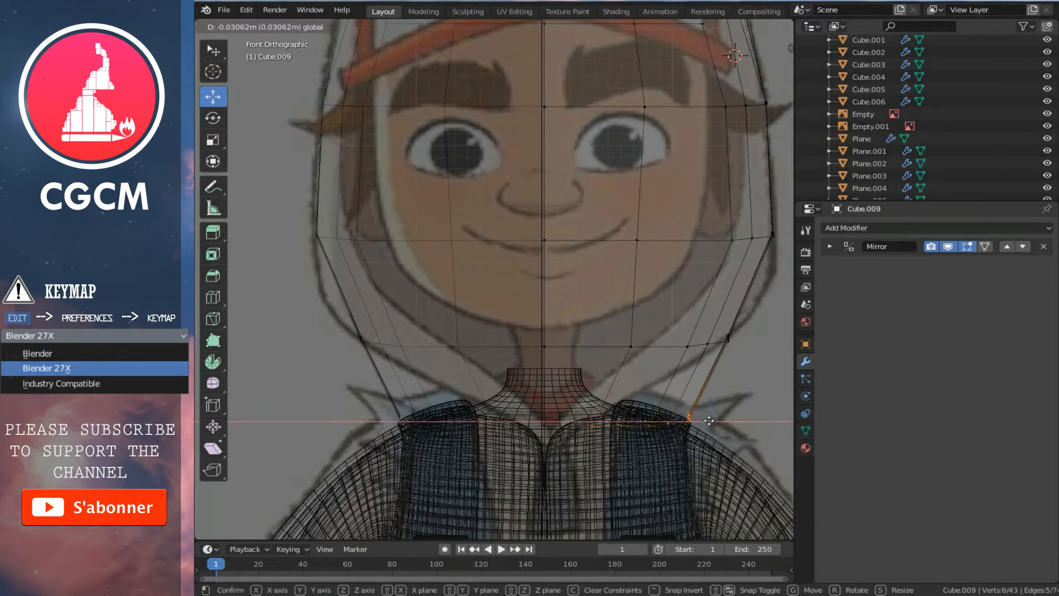
click(699, 440)
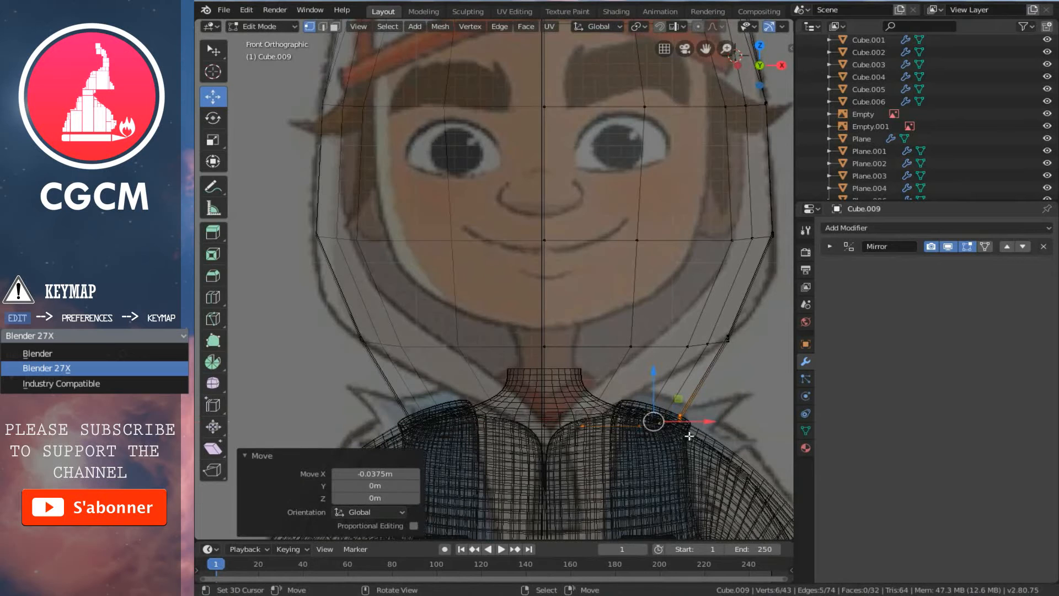
- Scale the six selected bottom vertices to about 0.723 and move them about 0.027 m further inward along X
key(s)
click(715, 462)
key(g)
key(x)
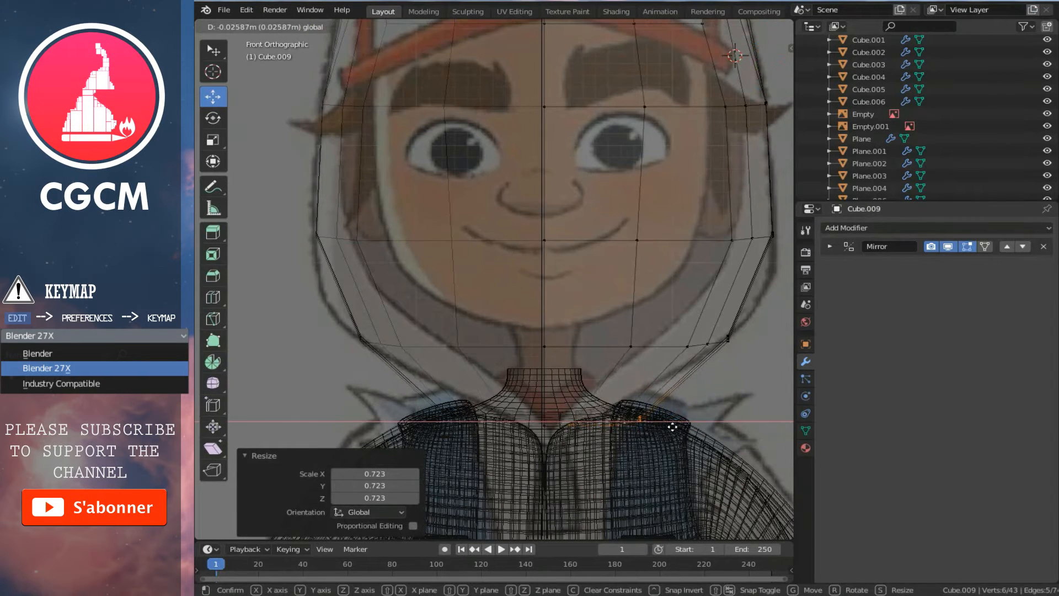
click(670, 427)
- Add a centred horizontal loop cut across the newly extruded neck section
key(ctrl+r)
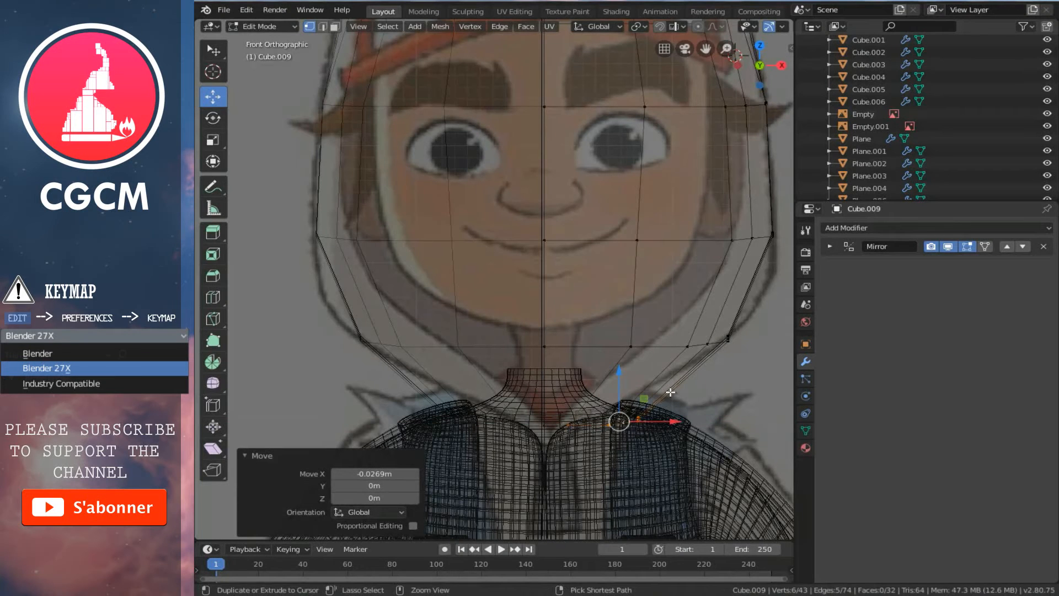
click(670, 391)
right_click(670, 391)
- Move the five outer vertices of the neck section's new loop about 0.013 m inward along X
right_click(642, 383)
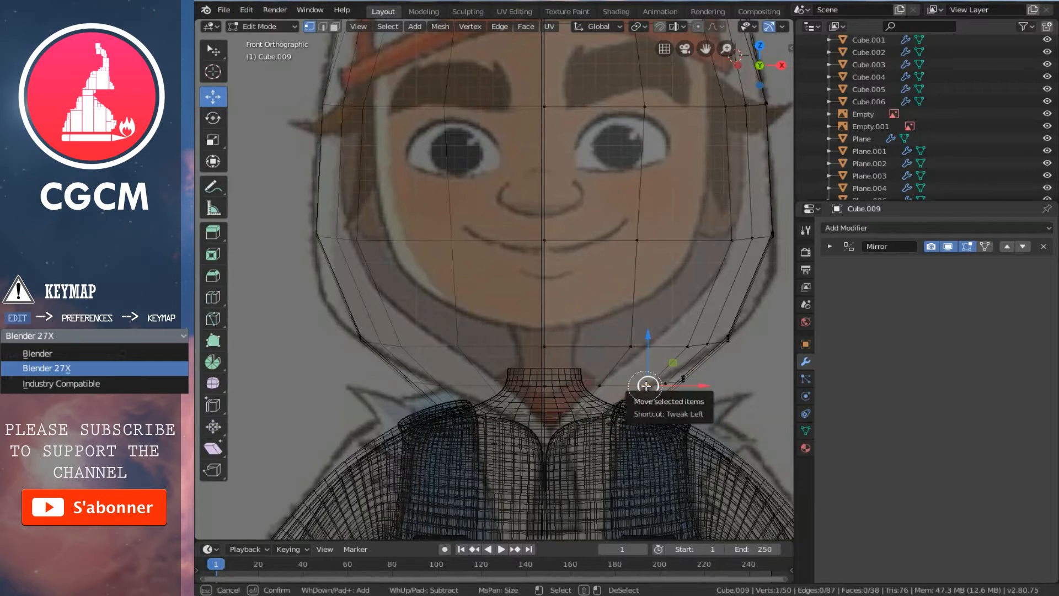
ctrl+right_click(644, 385)
drag(726, 381, 713, 380)
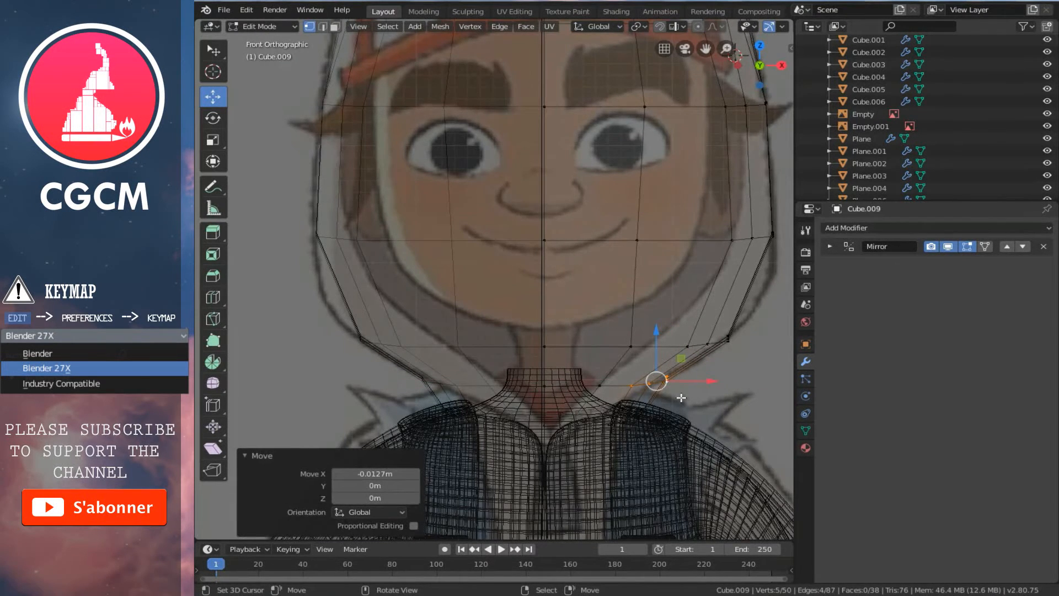
- In the right side view, select all vertices of the neck section's middle loop and move them forward along Y
key(KP_3)
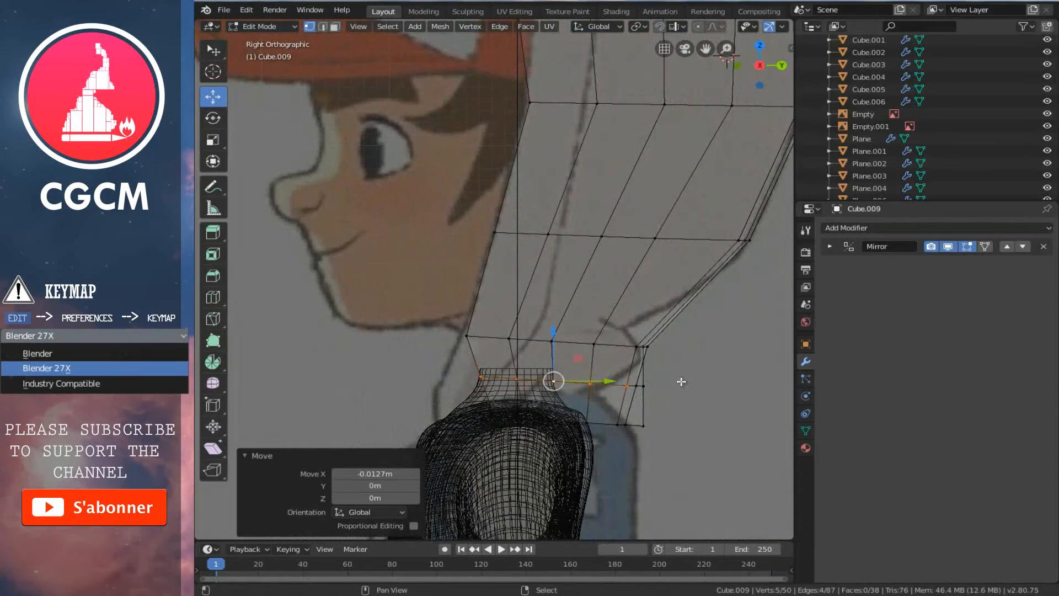
scroll(678, 381, up, 1)
drag(627, 345, 604, 346)
click(668, 349)
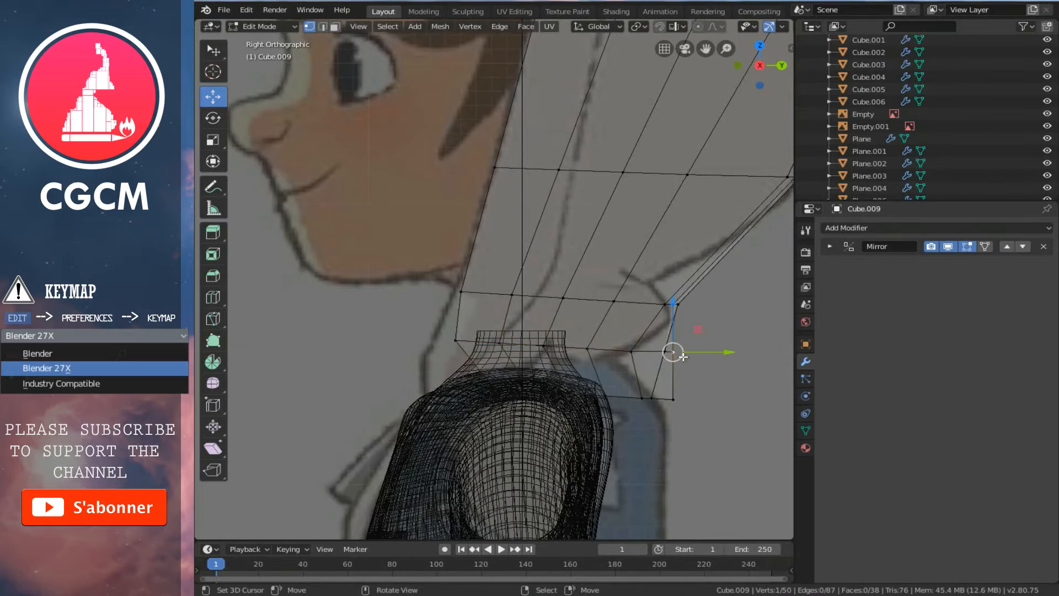
drag(669, 350, 432, 344)
key(c)
key(Escape)
drag(626, 347, 610, 347)
- Try moving the neck section's bottom vertices about 0.055 m forward along Y
right_click(652, 399)
key(c)
drag(672, 400, 428, 393)
key(Escape)
drag(657, 392, 567, 390)
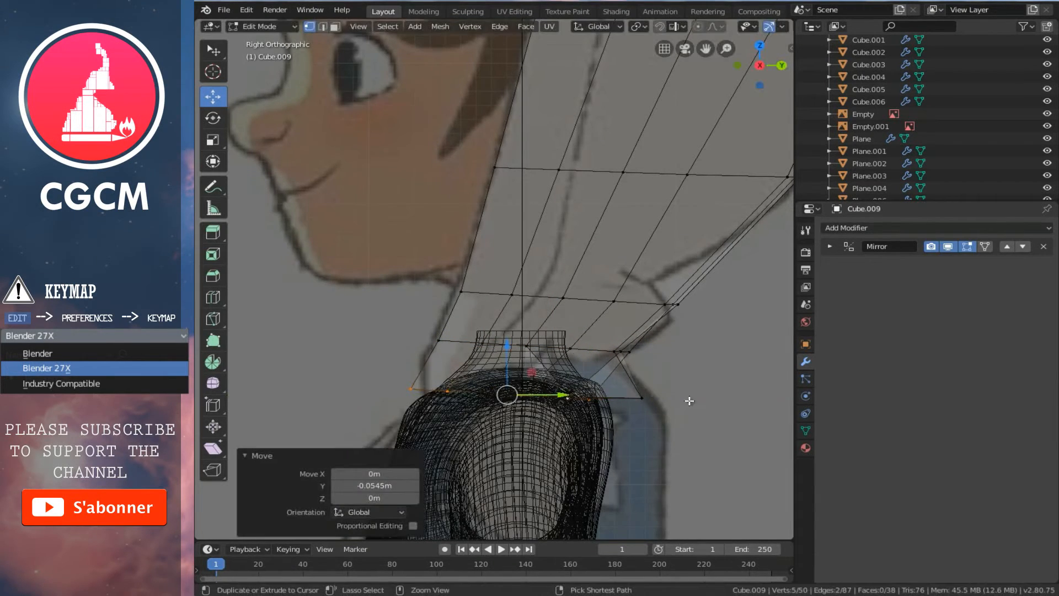
key(ctrl+z)
- Select all seven bottom vertices of the neck section and move them about 0.052 m forward along Y
right_click(653, 400)
key(c)
drag(696, 398, 425, 402)
key(Escape)
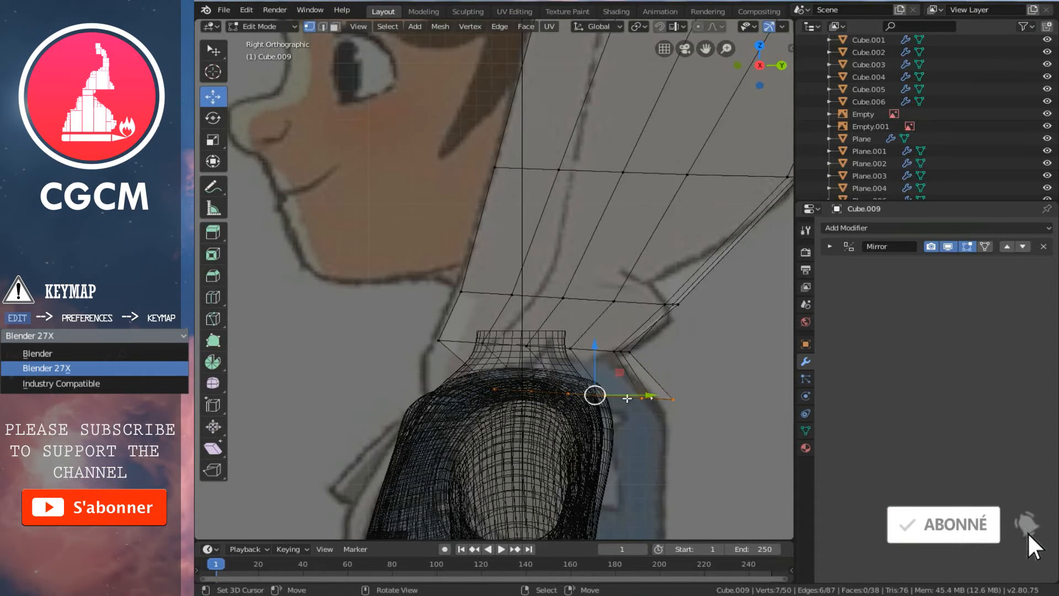
key(g)
key(y)
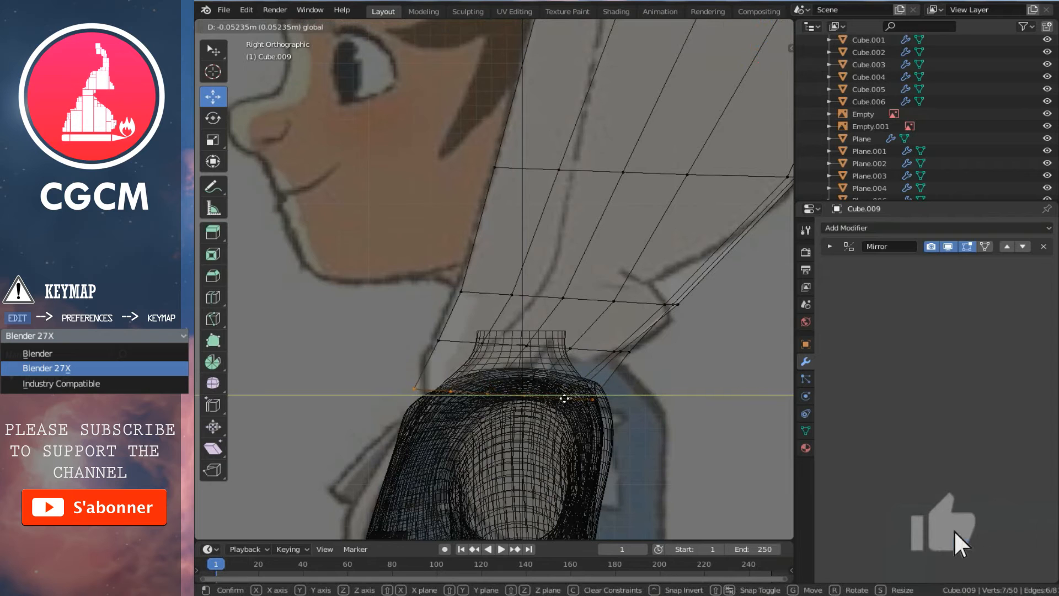
click(565, 398)
- Try scaling the seven bottom vertices uniformly to about 0.89
key(s)
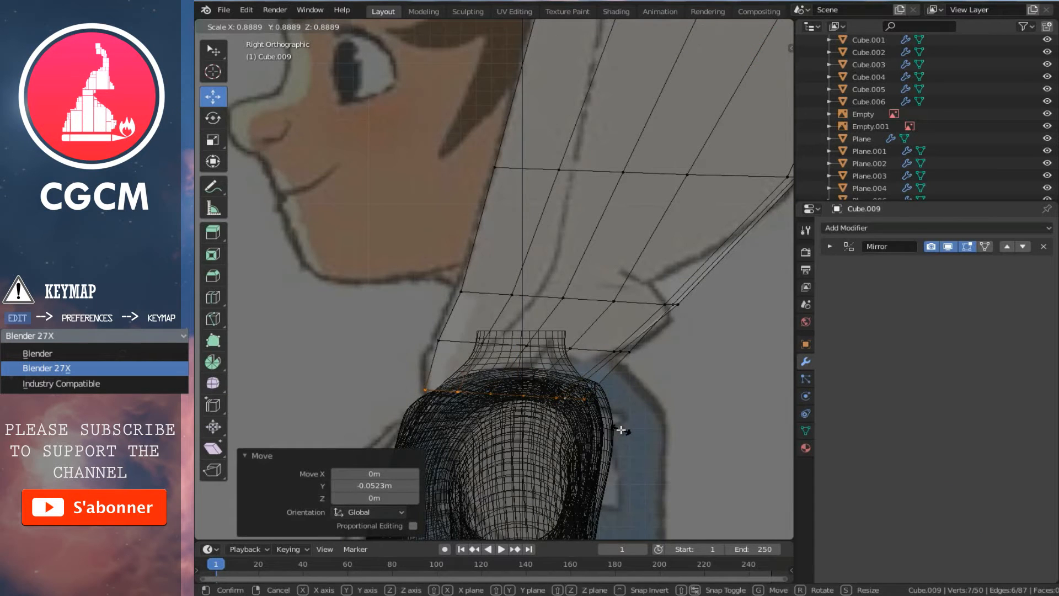
click(621, 430)
key(ctrl+z)
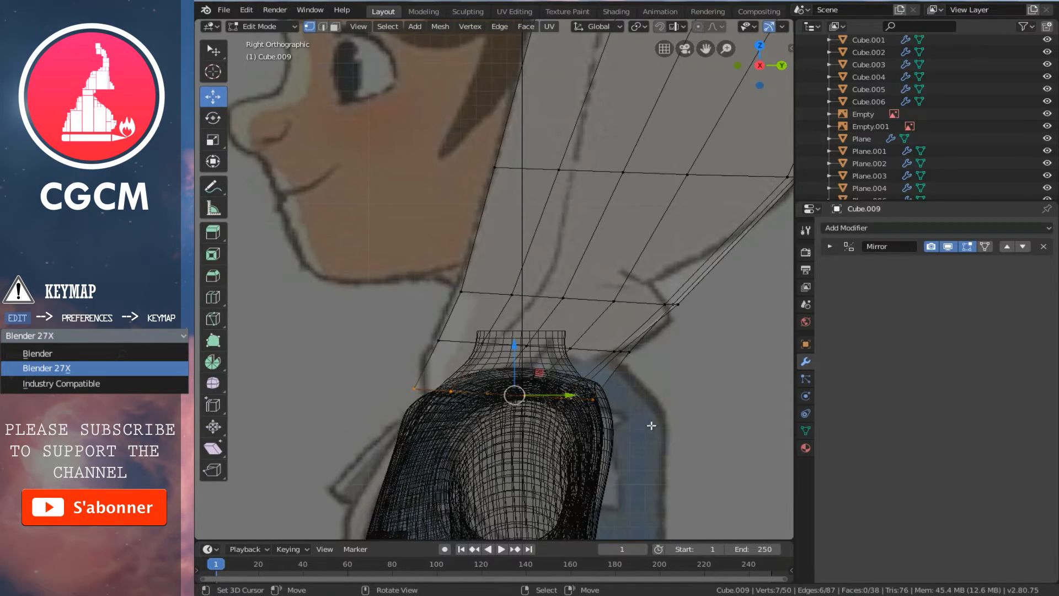
- Scale the seven bottom vertices to about 0.833 along Y and move them about 0.004 m further forward
key(s)
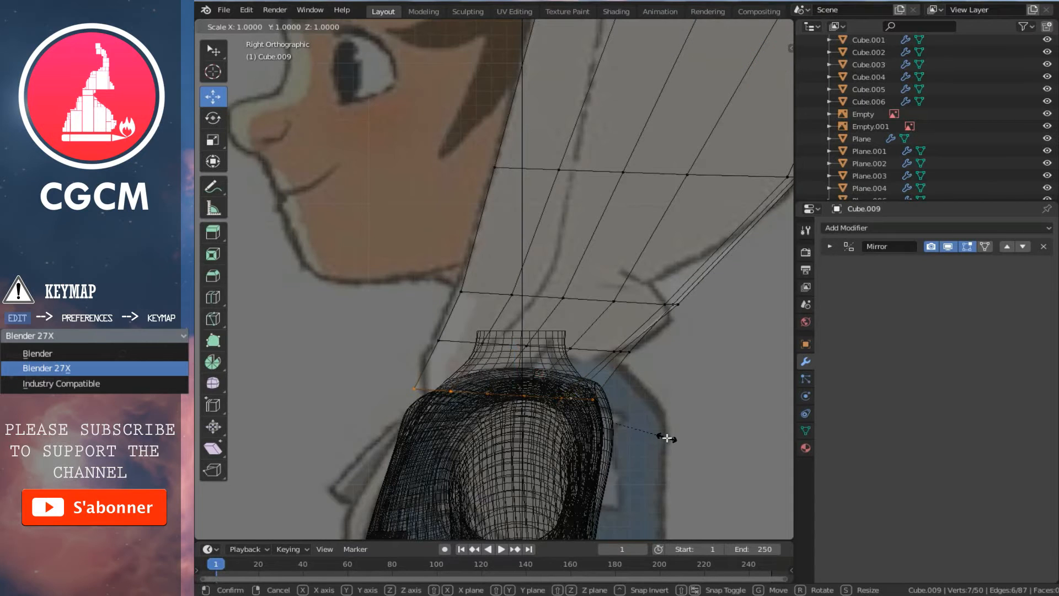
key(y)
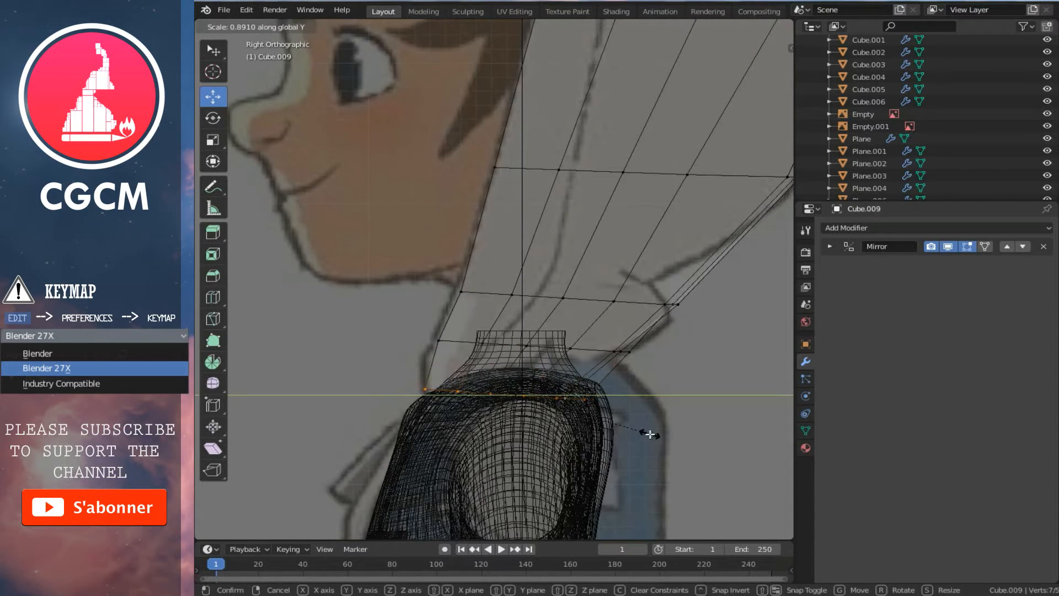
click(640, 433)
key(g)
key(y)
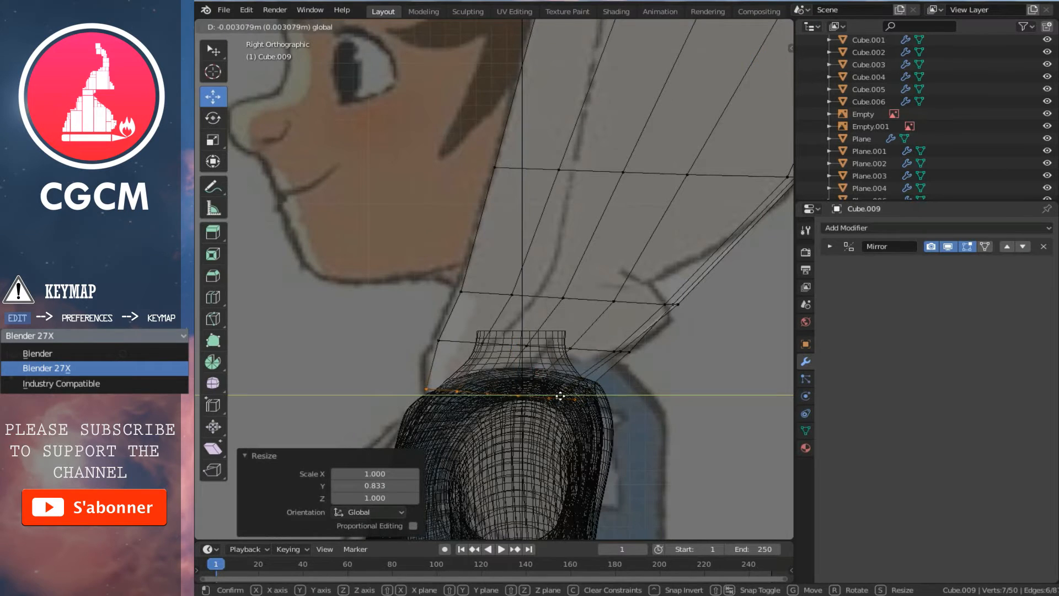
click(559, 395)
- Add a horizontal loop cut above the neck section and slide it down close to the hood's base row
shift+scroll(600, 355, up, 4)
key(ctrl+r)
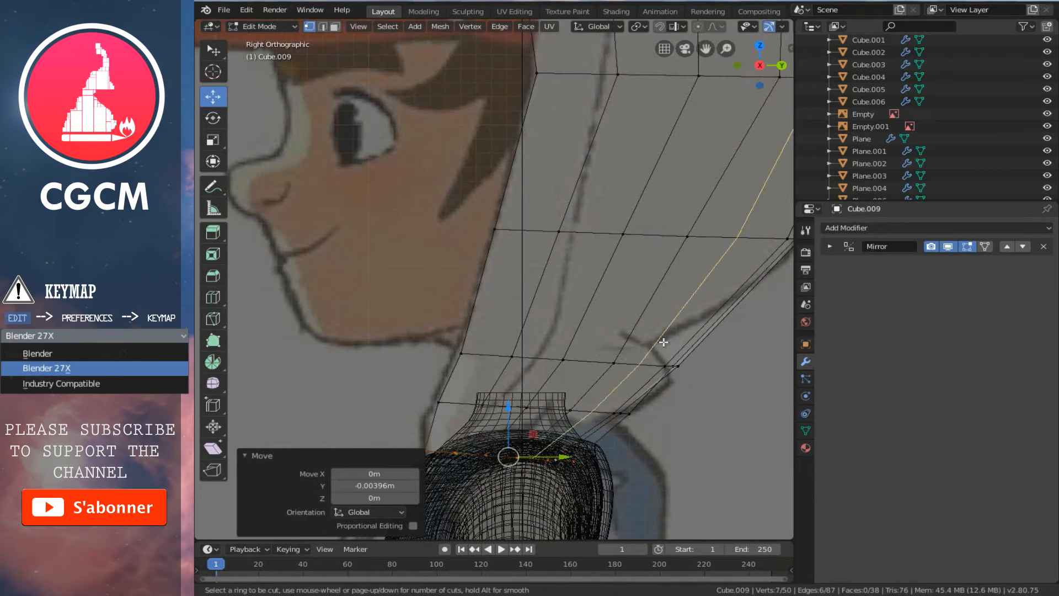
click(665, 341)
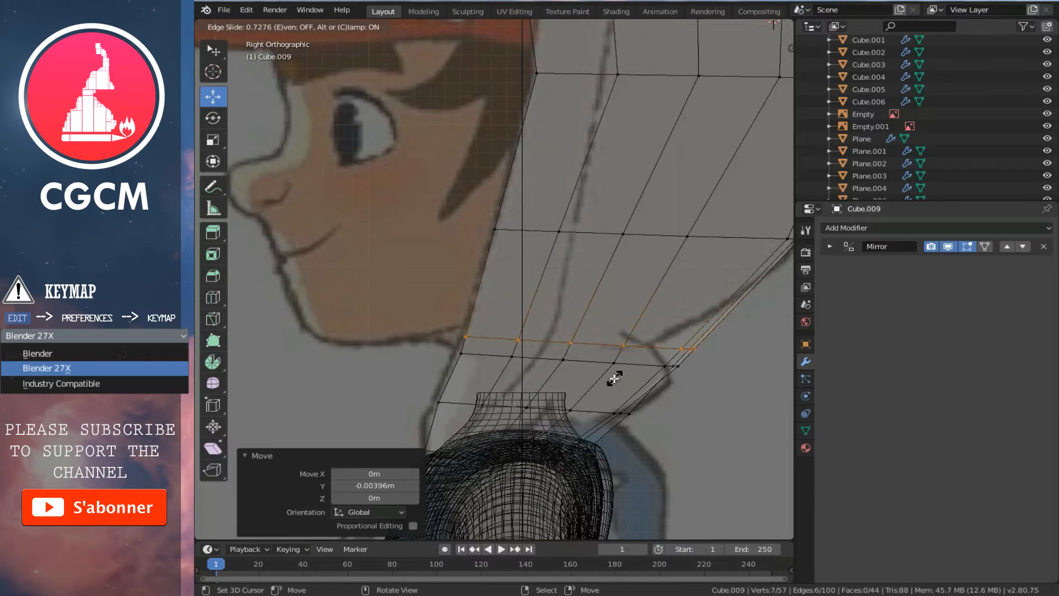
click(616, 372)
- Select the new loop's three rear vertices and move them about 0.027 m forward along Y to form the fold
right_click(684, 345)
key(c)
click(690, 343)
key(Escape)
drag(748, 348, 691, 317)
- Add a horizontal loop cut about midway between the fold's loop and the mouth-level row above it
key(ctrl+r)
click(693, 303)
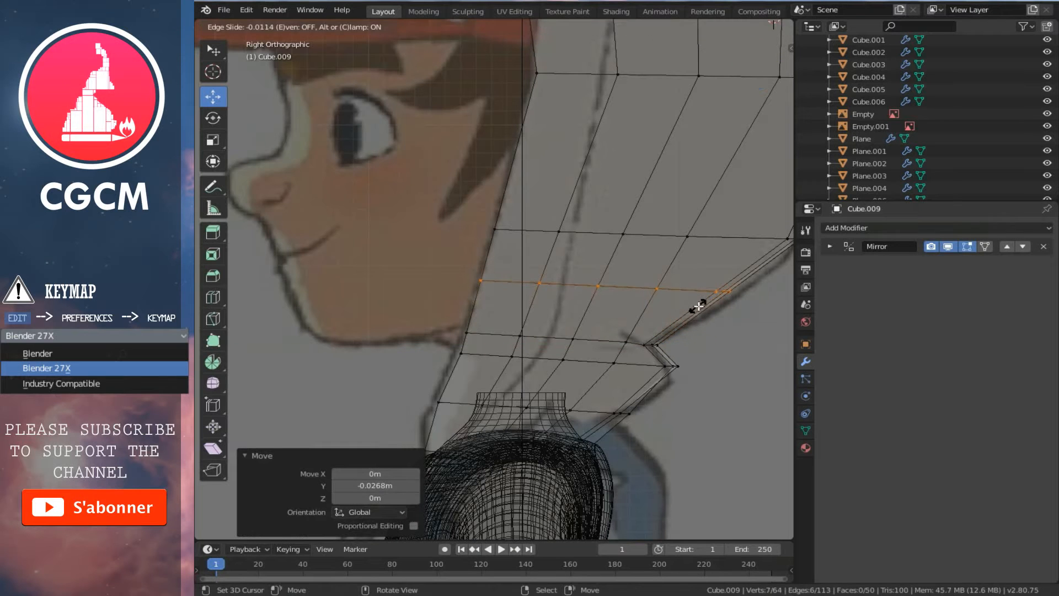
click(713, 294)
- Move the three rear vertices of this loop about 0.011 m backward along Y to match the reference outline
right_click(721, 290)
key(c)
click(726, 294)
key(Escape)
drag(778, 290, 796, 292)
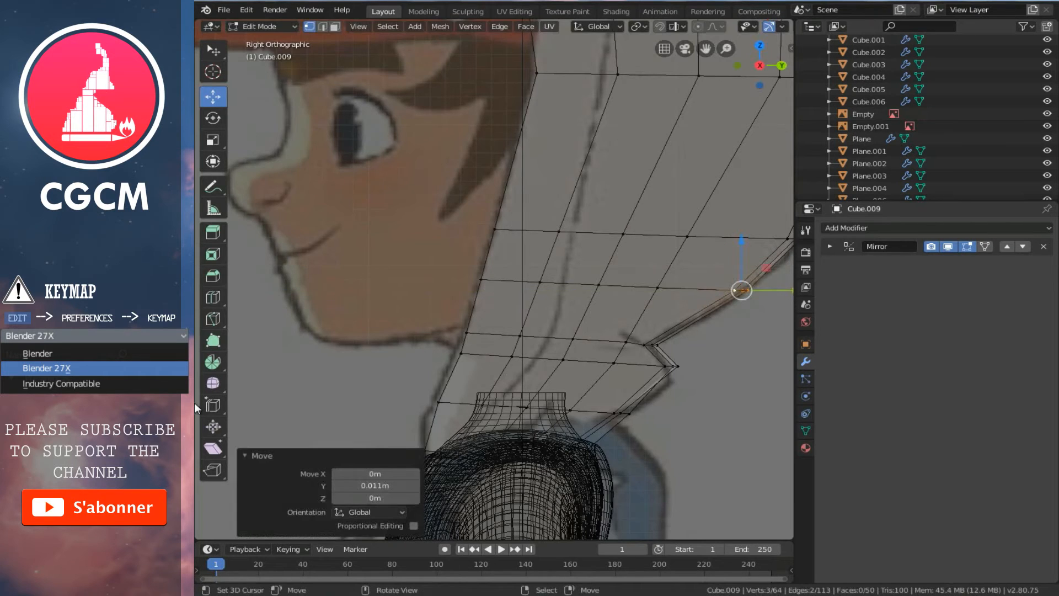
- Add a centred horizontal loop cut across the hood between the brow-level and mouth-level rows
scroll(420, 389, up, 1)
shift+middle_drag(486, 469, 485, 396)
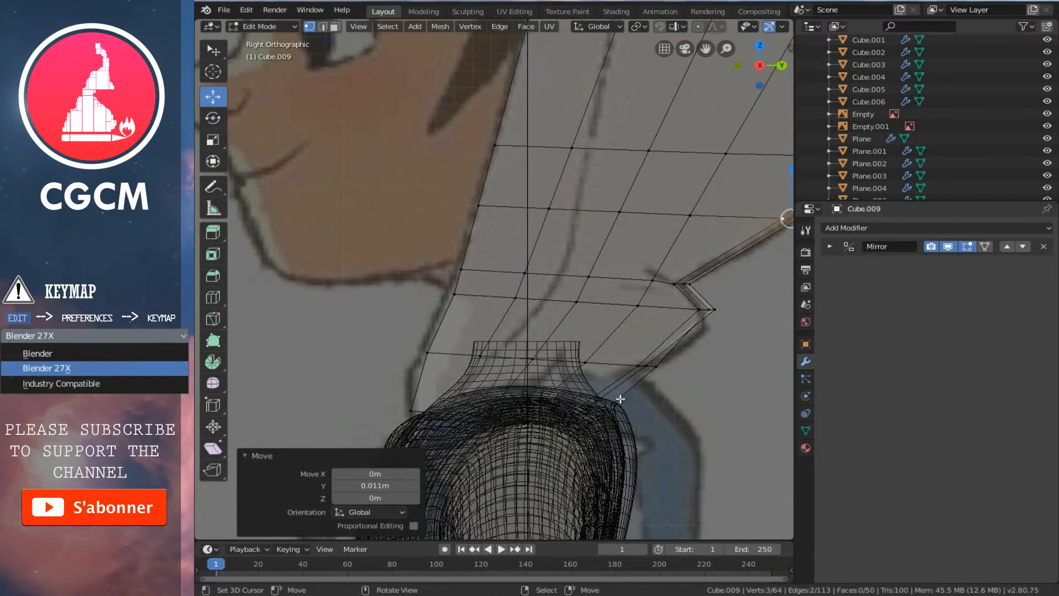
scroll(618, 398, down, 4)
shift+scroll(590, 369, up, 8)
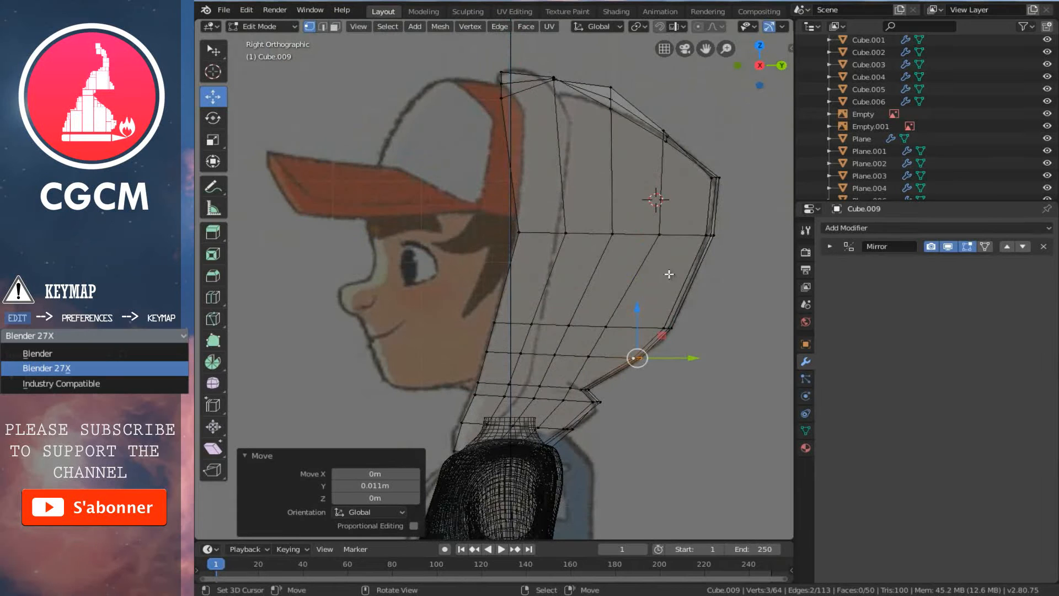
key(ctrl+r)
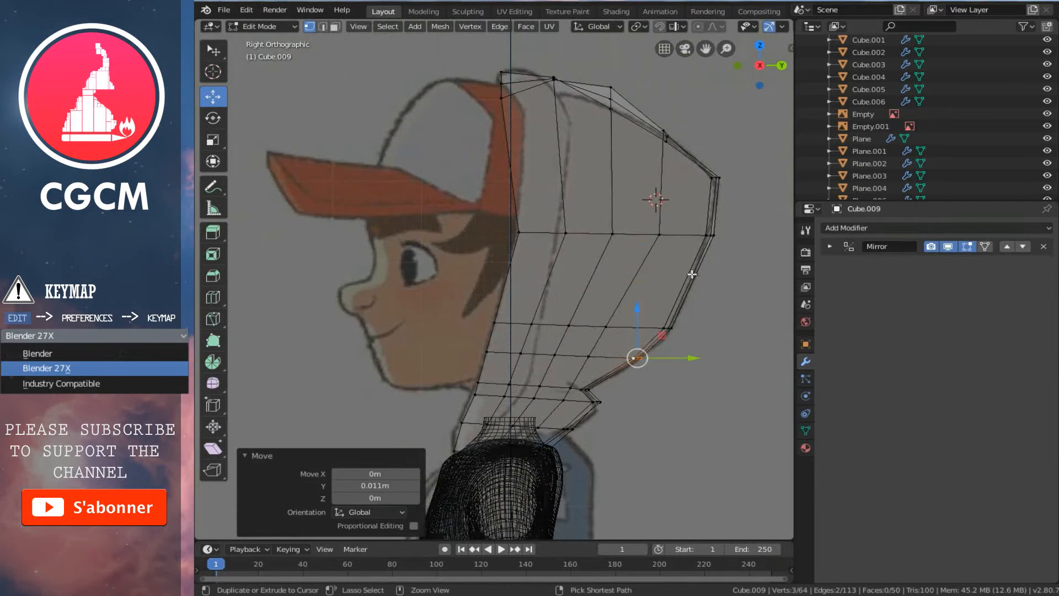
click(693, 273)
right_click(693, 273)
- Select the three rear vertices of the brow-level row and move them about 0.003 m forward along Y
shift+scroll(710, 259, up, 4)
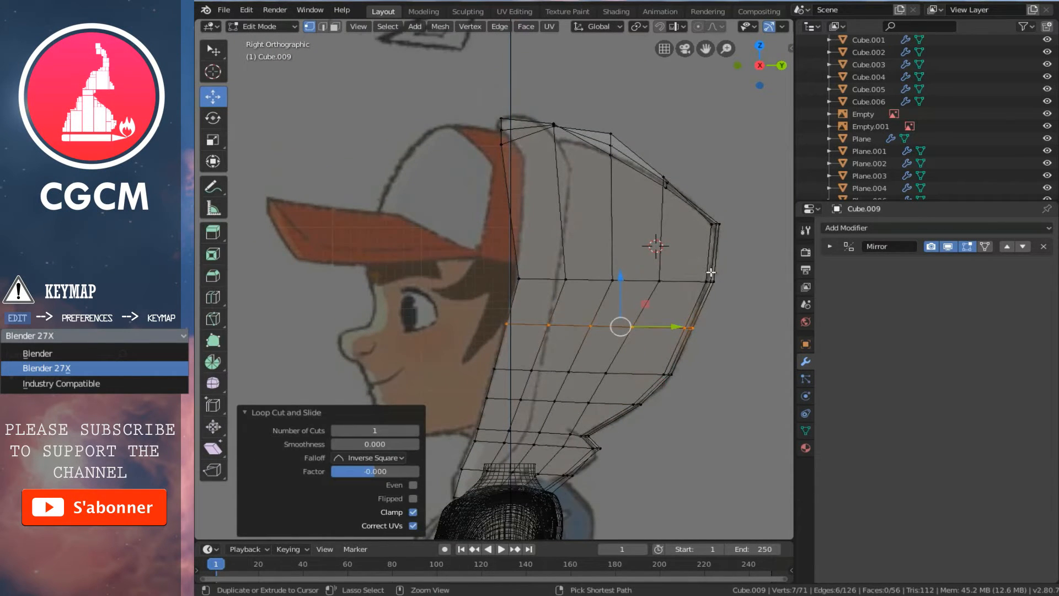
ctrl+scroll(709, 274, up, 3)
scroll(705, 278, up, 2)
right_click(746, 282)
shift+right_click(737, 283)
shift+right_click(742, 283)
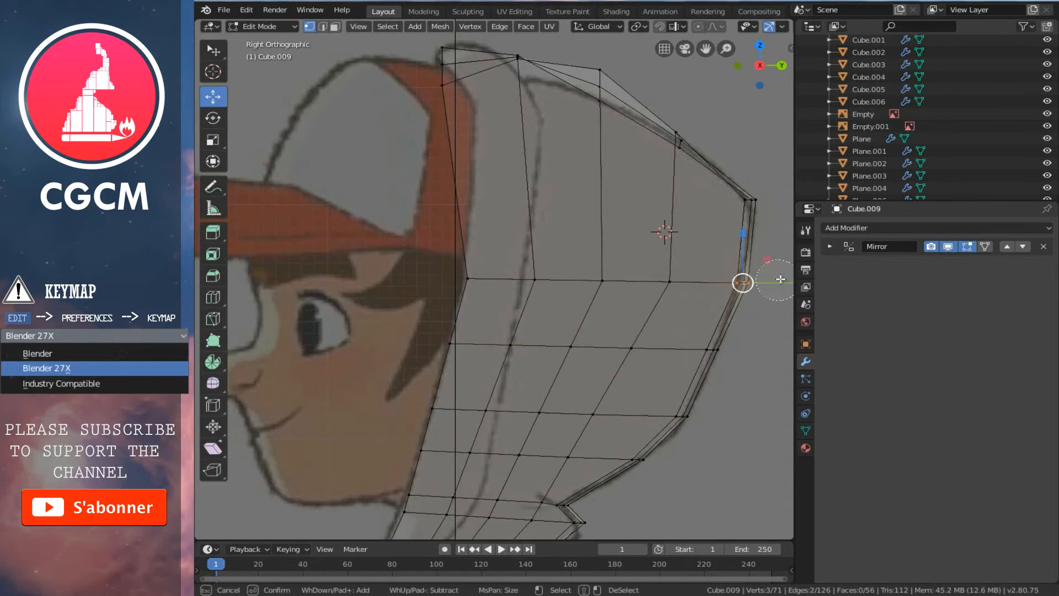
ctrl+scroll(727, 301, up, 4)
key(g)
key(y)
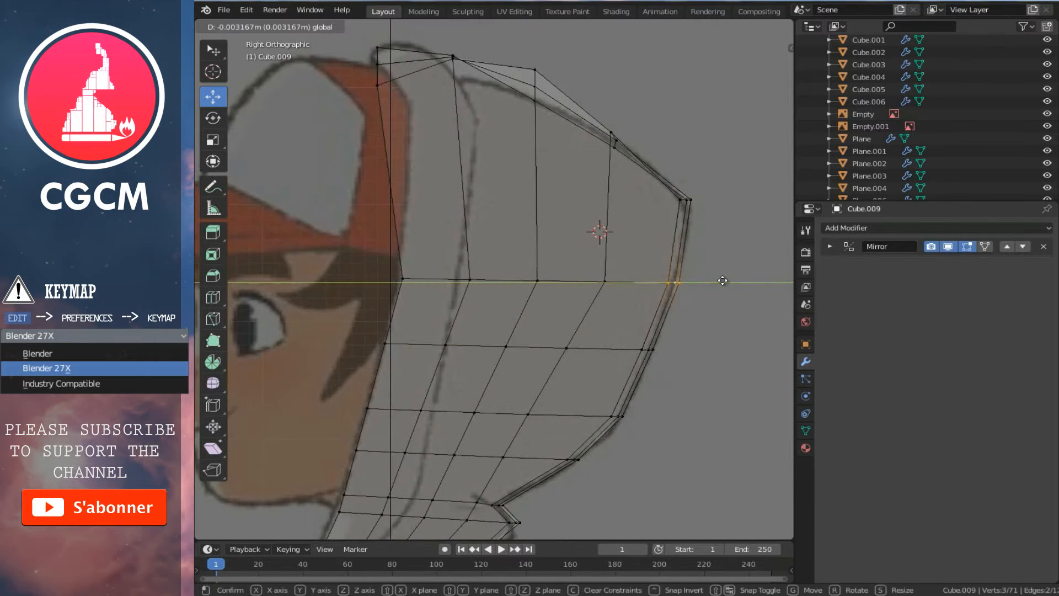
click(675, 259)
- Move the three vertices of the rear upper corner about 0.003 m forward and 0.003 m down
shift+scroll(675, 259, up, 5)
right_click(684, 263)
shift+right_click(690, 262)
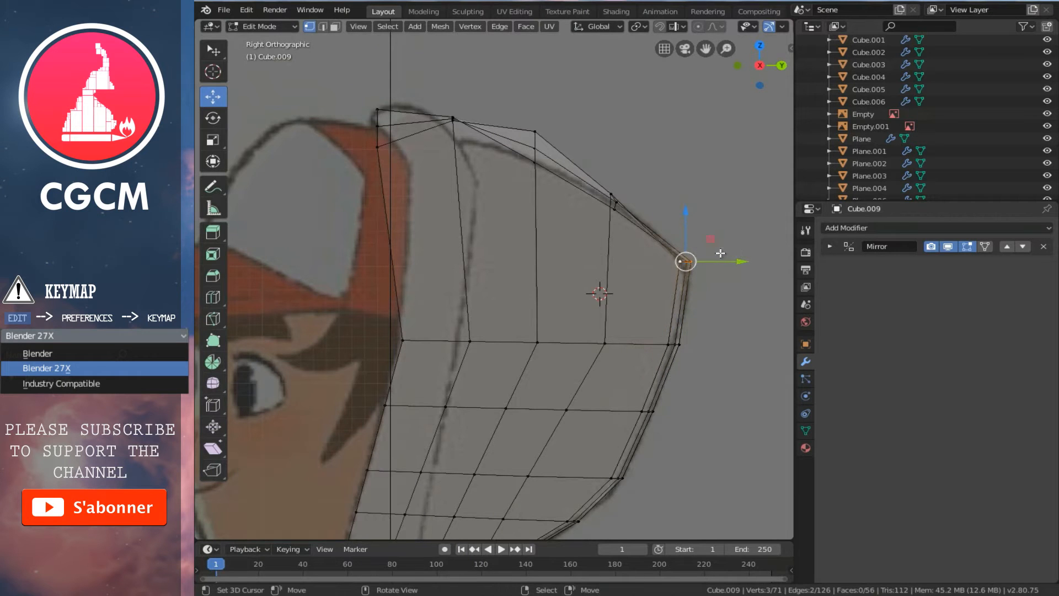
key(g)
click(672, 280)
- Select the three vertices in the middle of the hood's top edge and lower them about 0.0095 m along Z
shift+scroll(593, 239, up, 5)
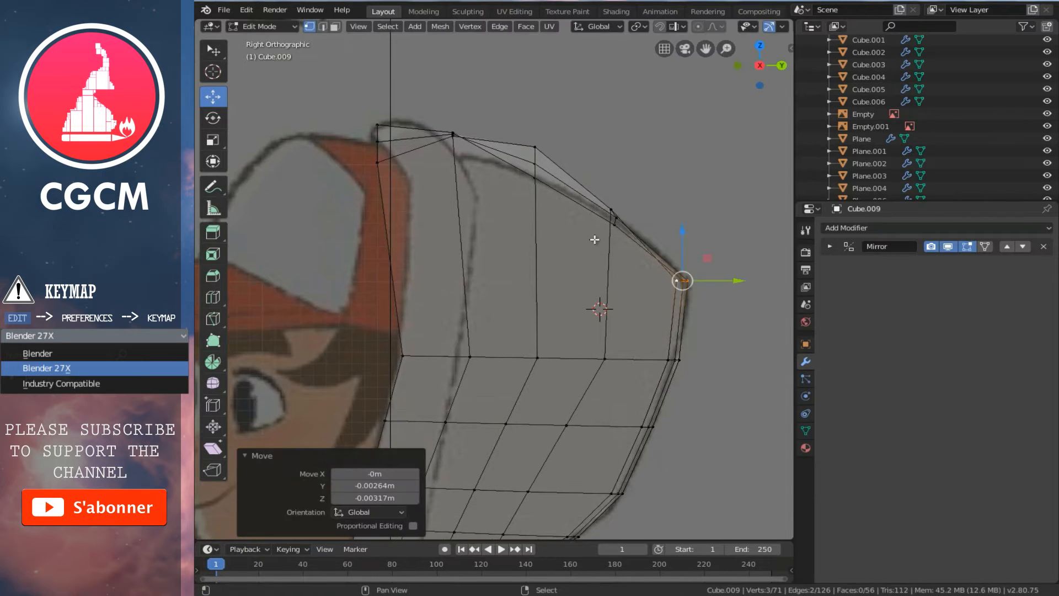
ctrl+scroll(597, 227, down, 4)
key(a)
key(c)
mouse_move(591, 238)
mouse_down()
mouse_move(604, 166)
mouse_move(601, 174)
mouse_up()
right_click(602, 182)
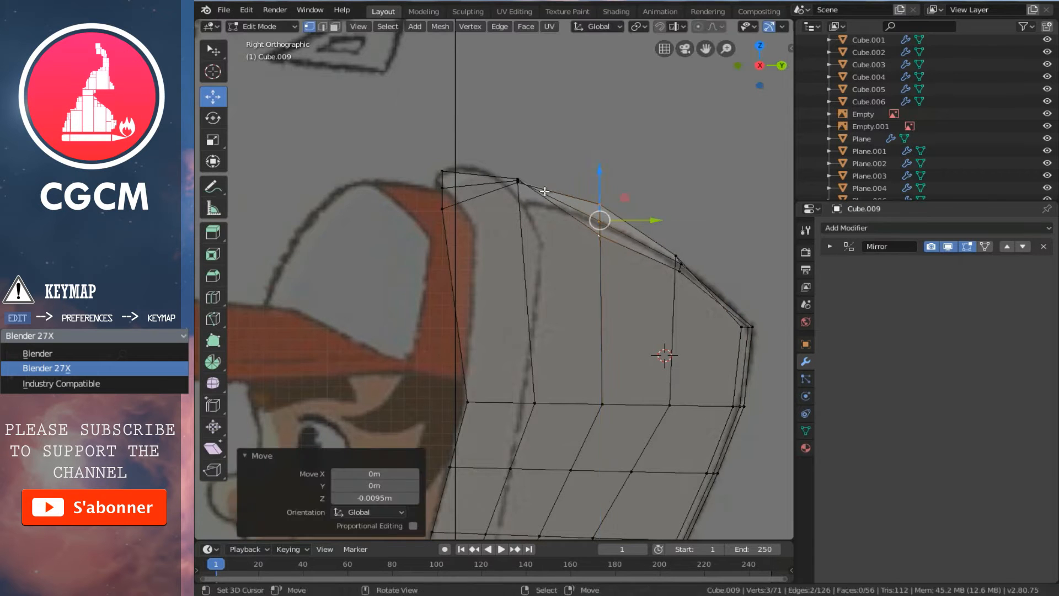
- Lower the next group of top vertices toward the front along Z to follow the reference outline
ctrl+scroll(561, 174, down, 1)
right_click(541, 179)
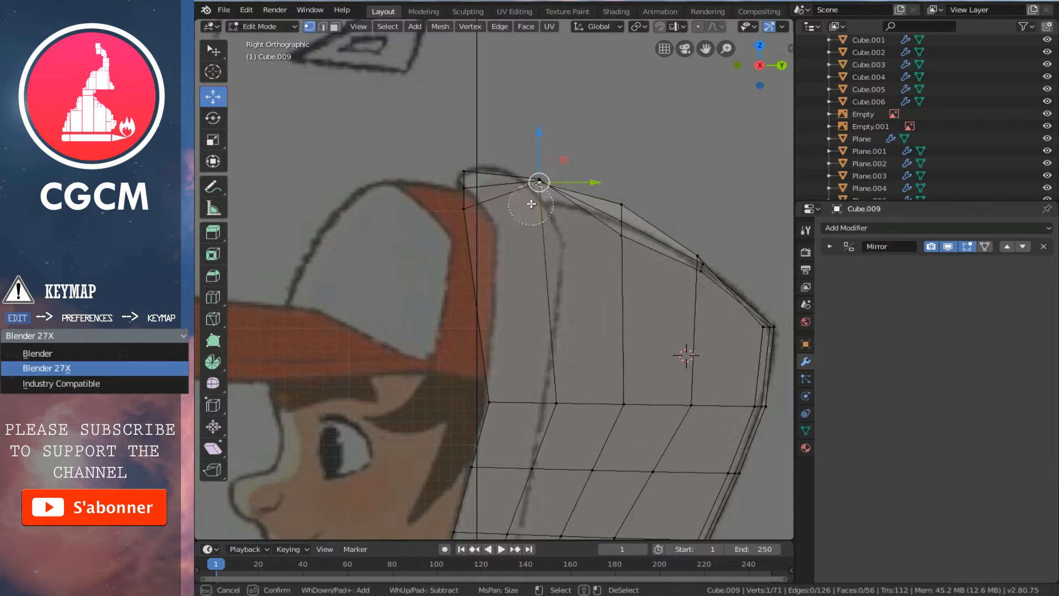
key(g)
key(z)
drag(541, 153, 541, 153)
- Move the three front top vertices about 0.0037 m down along Z and about 0.005 m backward along Y
right_click(465, 209)
key(c)
drag(464, 219, 452, 127)
key(Escape)
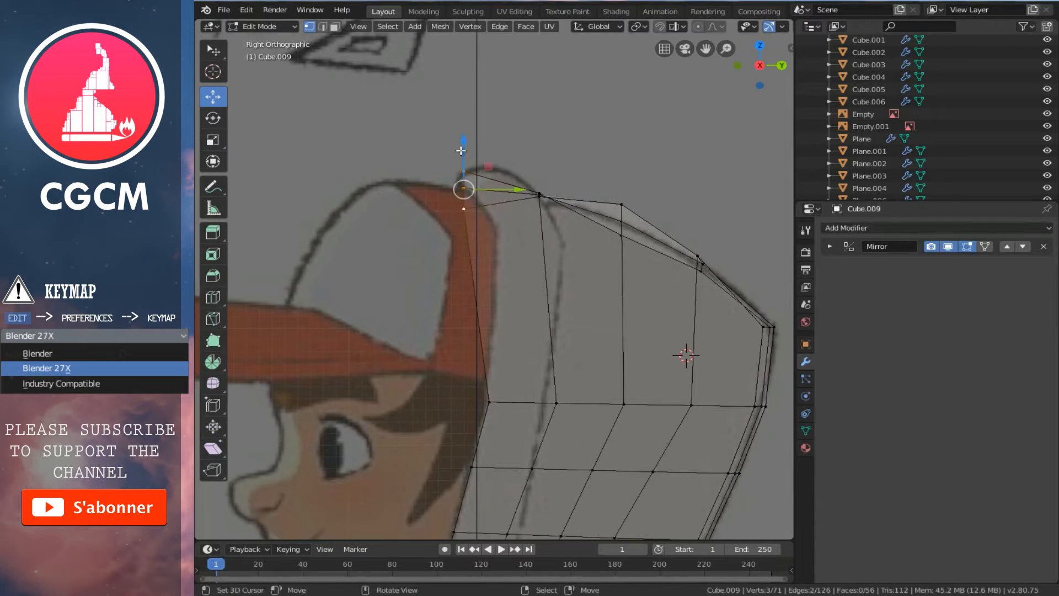
key(g)
key(z)
key(y)
click(484, 178)
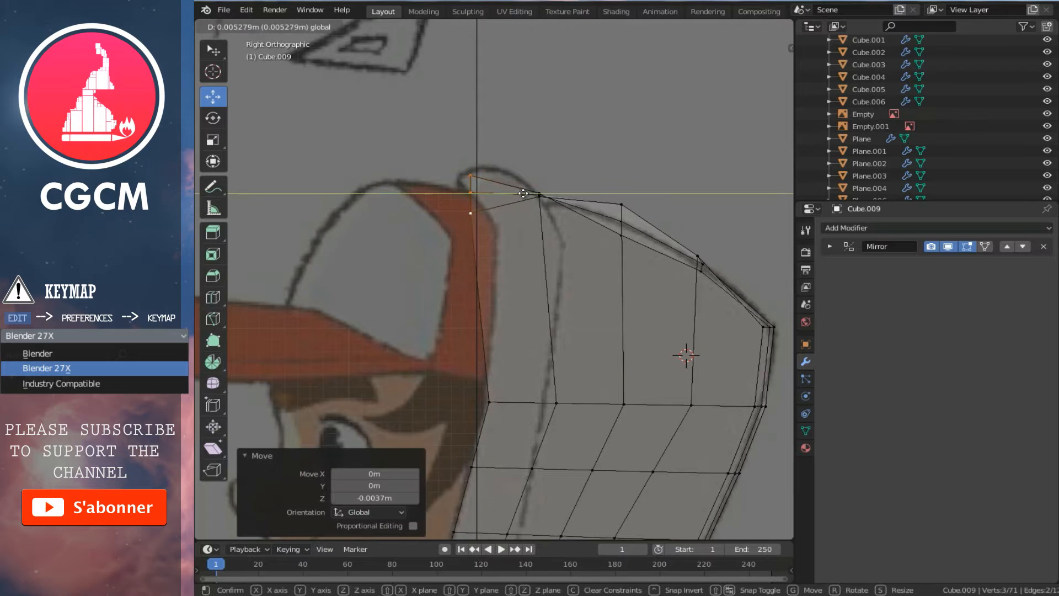
- Isolate the hood in local view and add a centred horizontal loop cut between its upper side corners and the brow-level row
scroll(519, 212, down, 5)
middle_drag(519, 212, 378, 312)
key(KP_Divide)
scroll(640, 283, down, 4)
scroll(467, 313, up, 1)
middle_drag(468, 312, 562, 256)
right_click(562, 244)
middle_drag(563, 198, 474, 266)
key(ctrl+r)
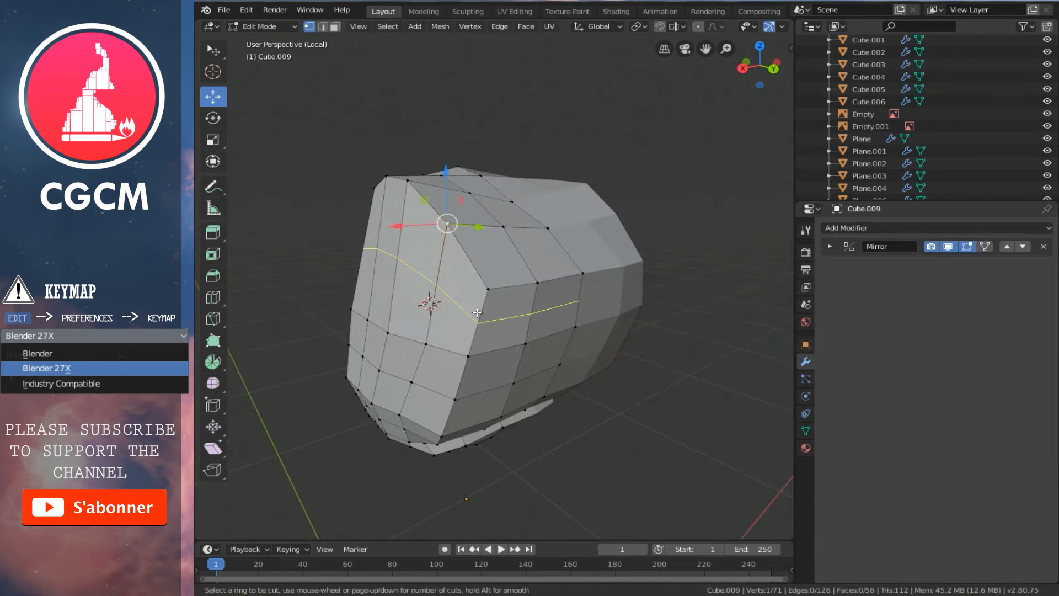
click(475, 313)
right_click(477, 312)
- Lower three upper corner vertices along the hood's side edge in Z to round off the shape
right_click(451, 228)
drag(445, 179, 437, 203)
right_click(408, 180)
drag(404, 149, 410, 175)
right_click(386, 175)
right_click(408, 200)
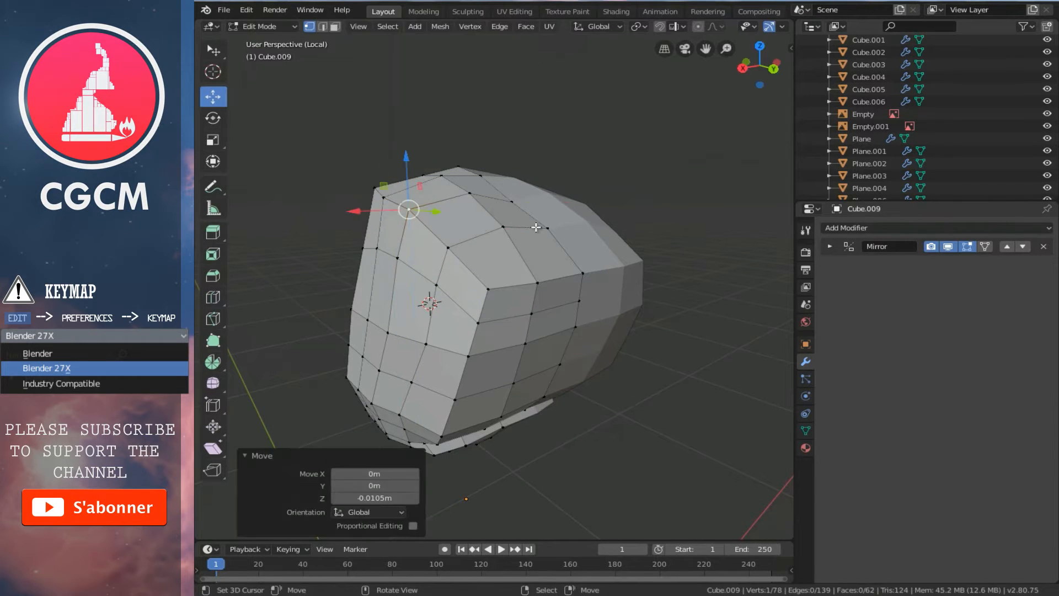
- Raise two rear top vertices on the hood's centre line to round the crown
right_click(536, 226)
drag(544, 183, 520, 153)
right_click(514, 199)
click(522, 145)
middle_drag(505, 190, 493, 164)
- Move the rear side corner vertices forward along Y, row by row, to round the back of the hood
middle_drag(455, 224, 514, 269)
right_click(590, 328)
drag(636, 334, 622, 327)
right_click(582, 355)
drag(630, 369, 586, 394)
right_click(574, 387)
right_click(547, 424)
drag(593, 432, 548, 453)
right_click(522, 451)
key(ctrl+z)
- Return to the right side view, leave local view and switch to wireframe display over the reference drawing
middle_drag(548, 453, 589, 314)
key(KP_3)
scroll(648, 221, up, 1)
scroll(648, 220, up, 1)
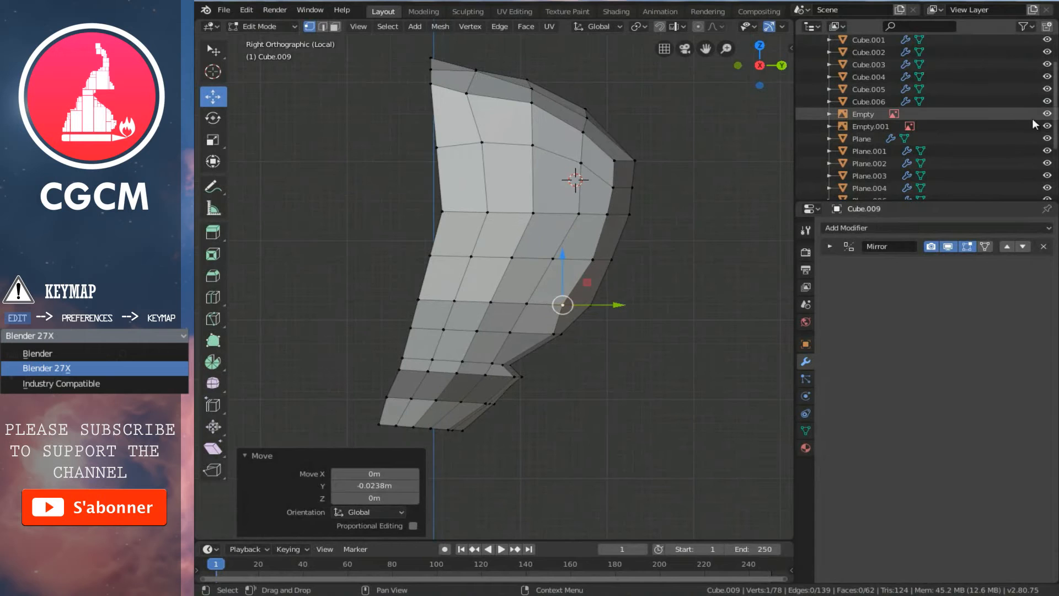
key(KP_Divide)
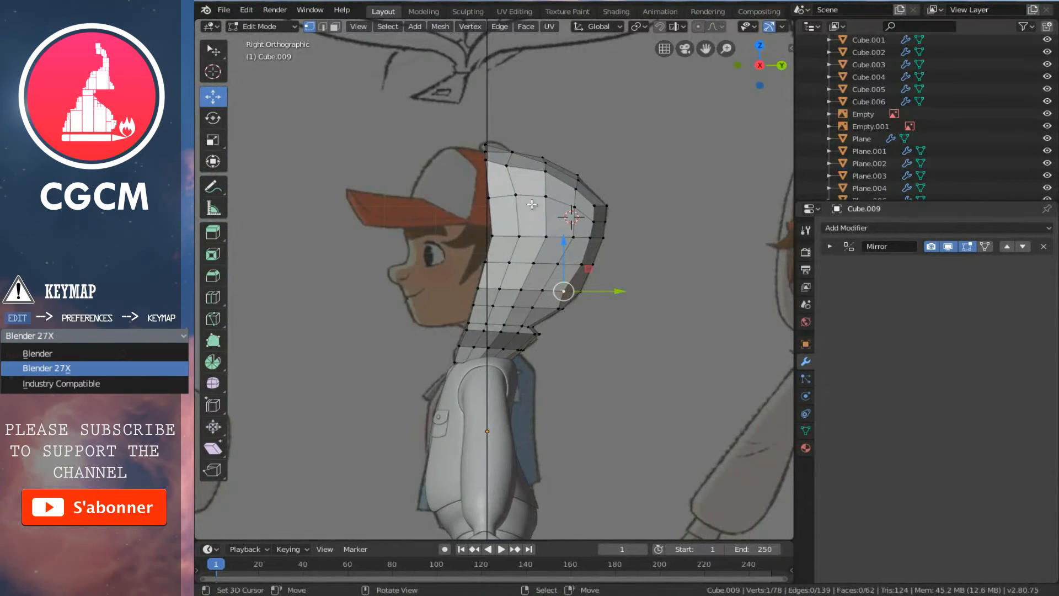
shift+scroll(581, 199, down, 5)
scroll(581, 199, up, 4)
shift+scroll(581, 198, up, 4)
scroll(639, 237, up, 3)
key(z)
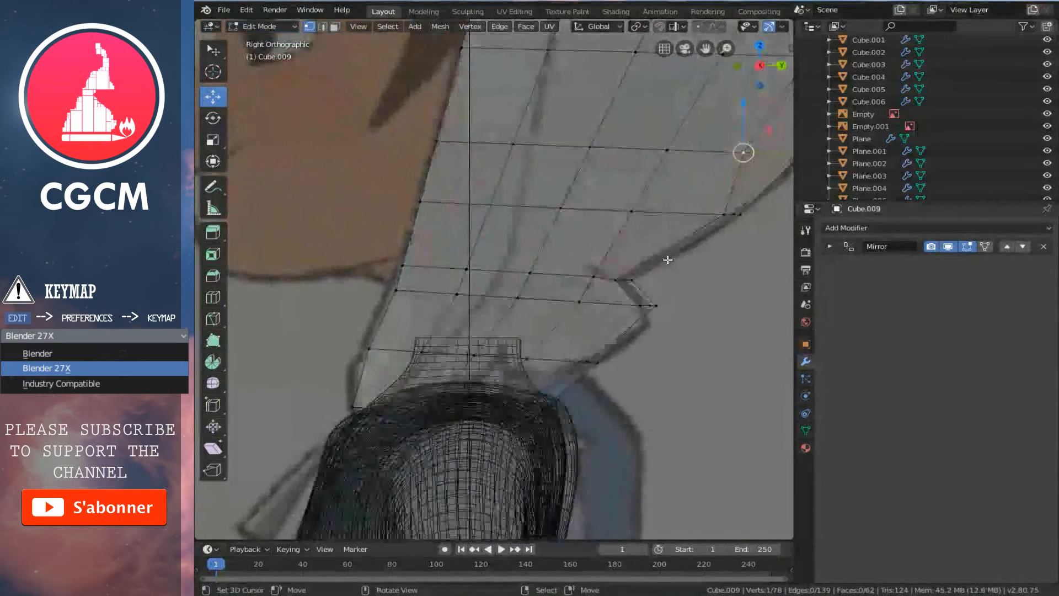
- Add a horizontal loop cut in the upper half of the neck section, slid slightly up toward the hood's base row
scroll(661, 292, up, 2)
key(ctrl)
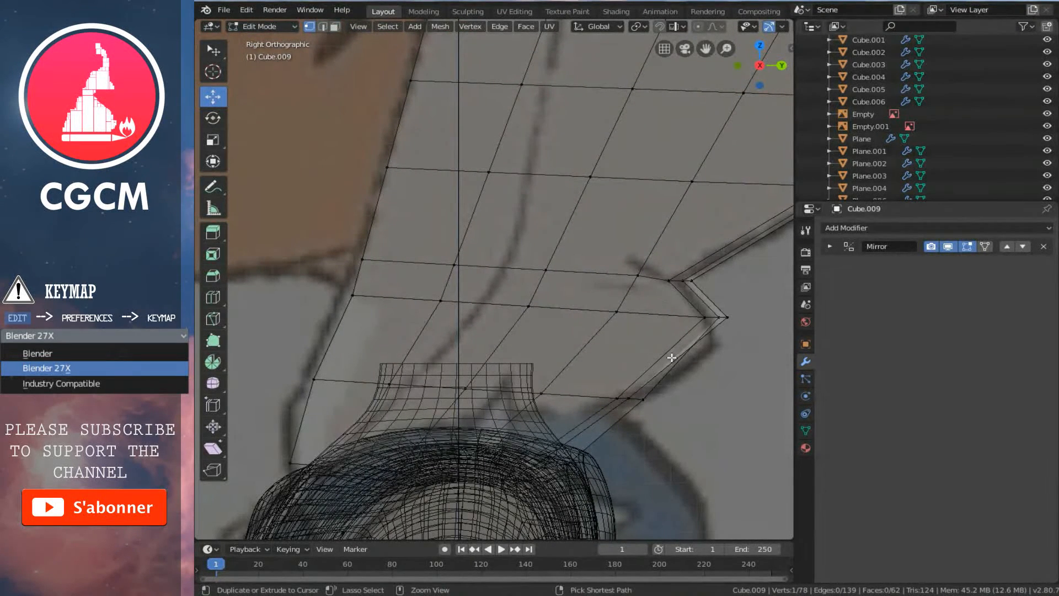
key(ctrl+r)
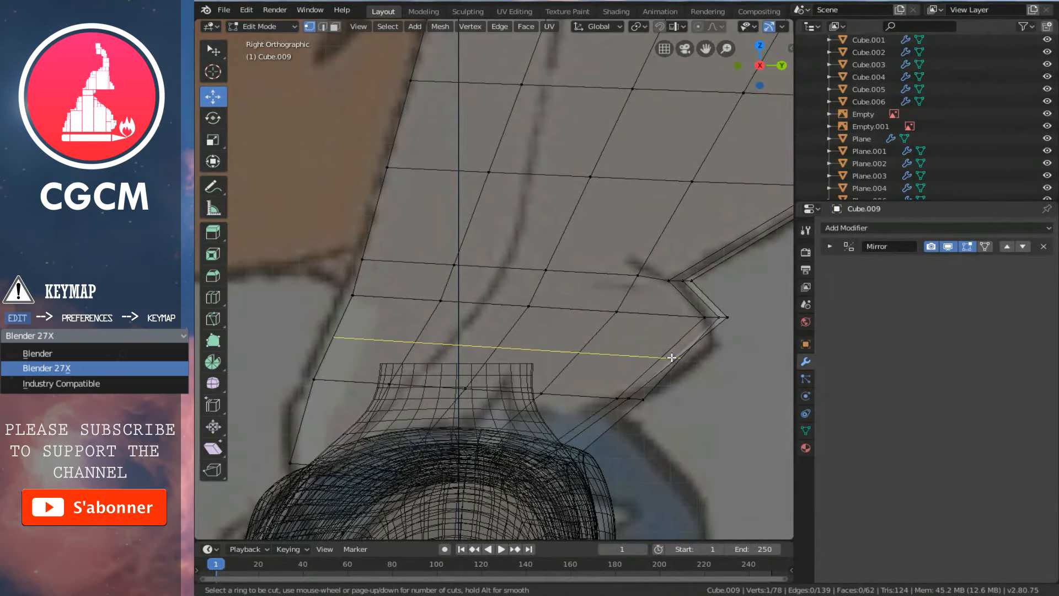
click(670, 356)
click(685, 347)
- Select the new neck loop's three rear vertices and move them about 0.0076 m backward along Y
right_click(673, 349)
key(c)
right_click(690, 346)
key(c)
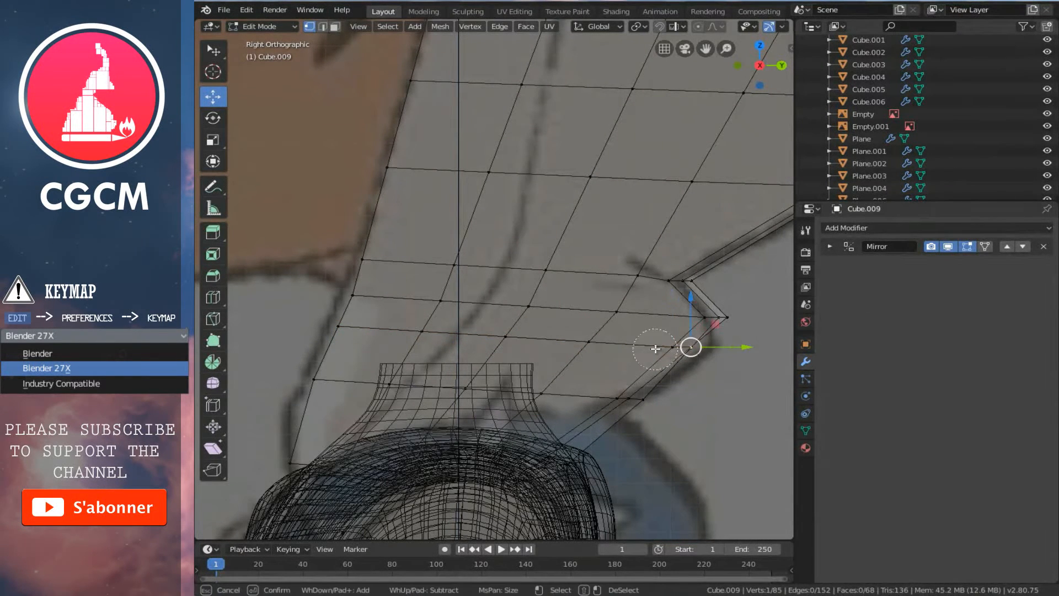
right_click(726, 347)
drag(731, 347, 752, 350)
scroll(665, 336, down, 1)
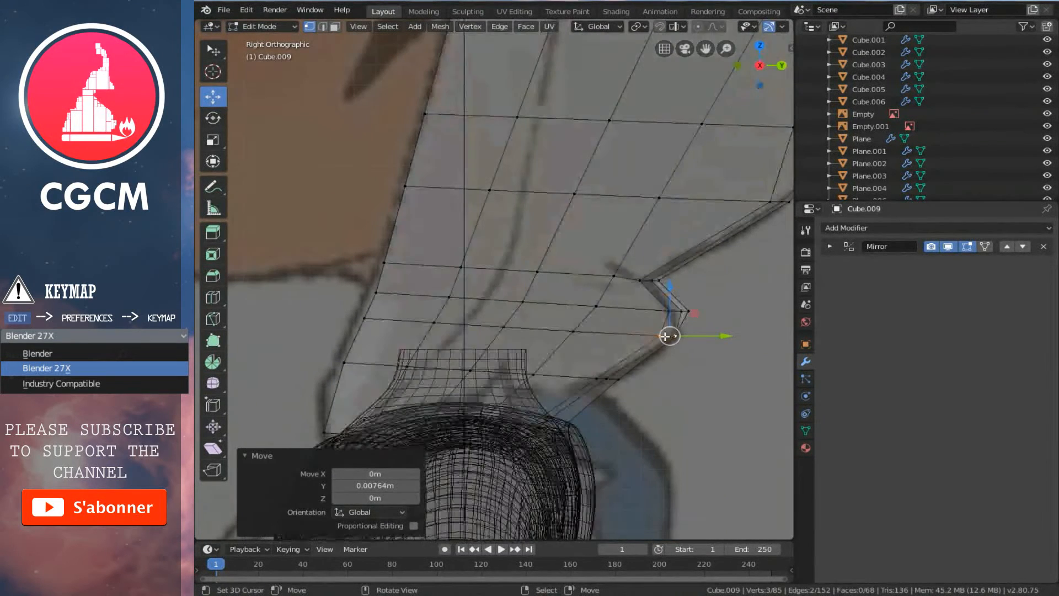
- Isolate the hood in local view and nudge the front opening's upper side corner vertex slightly inward
middle_drag(665, 336, 524, 243)
key(KP_Divide)
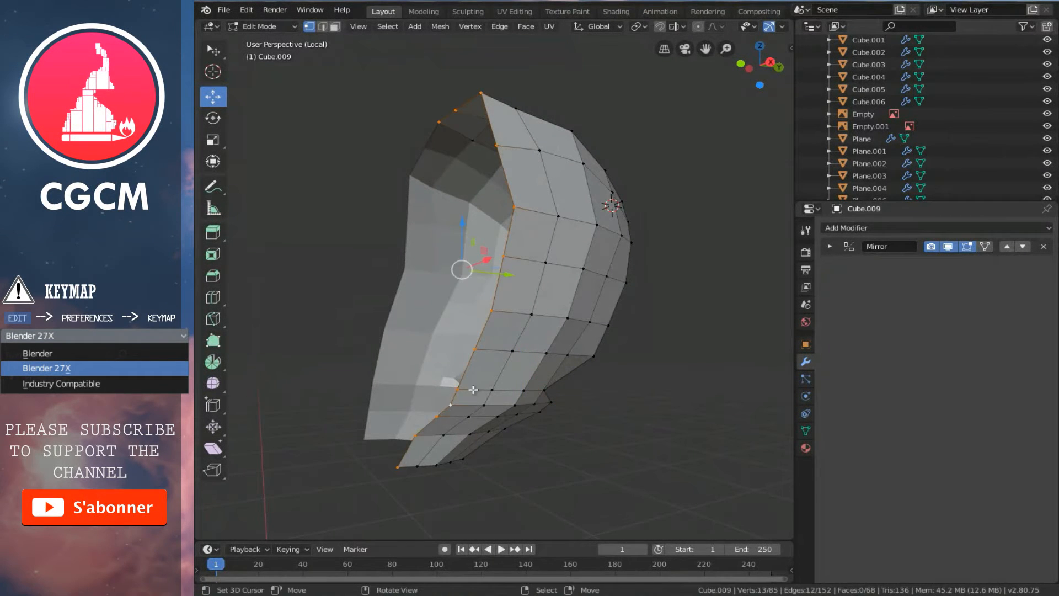
key(KP_3)
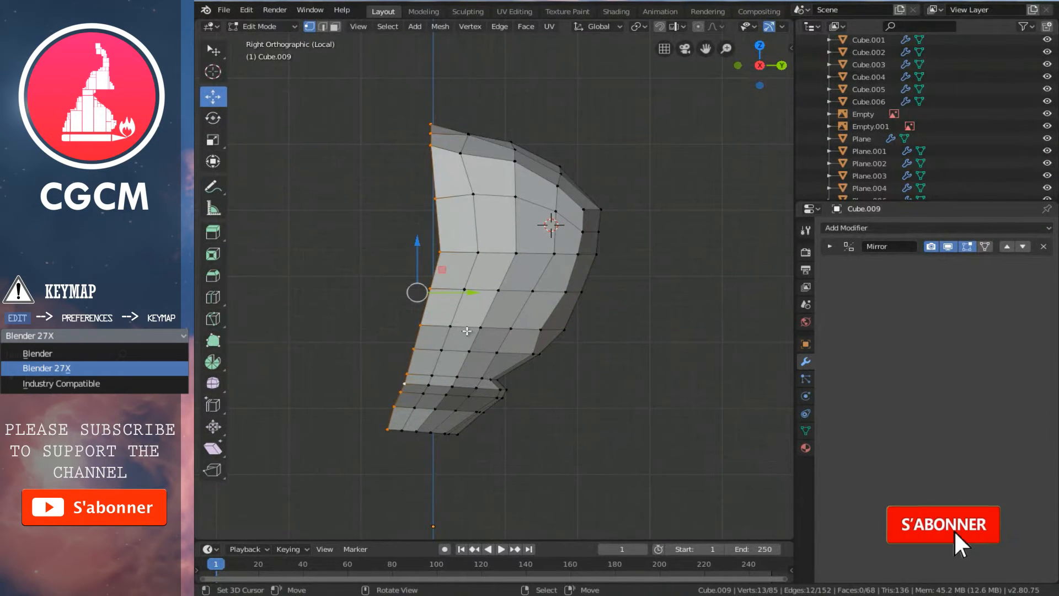
middle_drag(467, 330, 607, 207)
right_click(608, 208)
key(g)
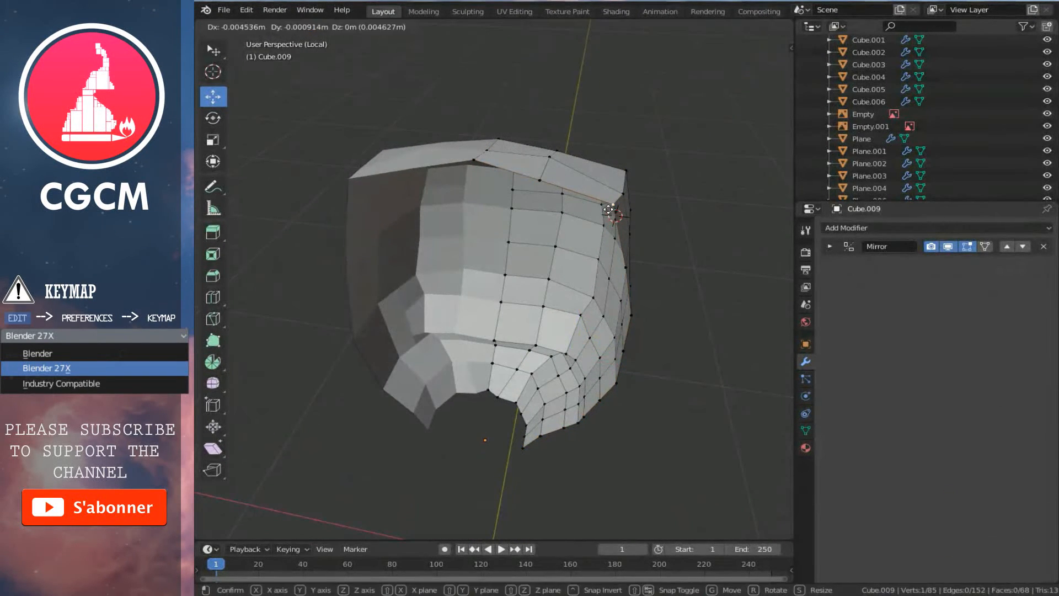
click(611, 218)
- Apply the hood's Mirror modifier so both halves become real geometry
key(Tab)
middle_drag(624, 231, 516, 220)
click(829, 247)
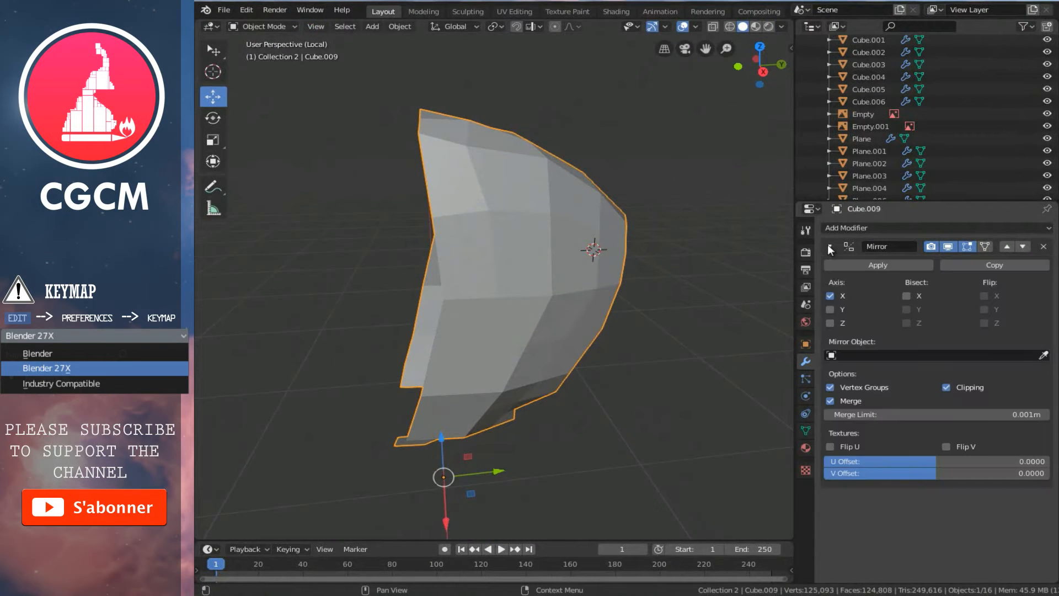
click(878, 264)
- Extrude the front opening's edge loop in place, scale it up by 1.047 and shift it slightly forward along Y
key(Tab)
middle_drag(500, 310, 469, 386)
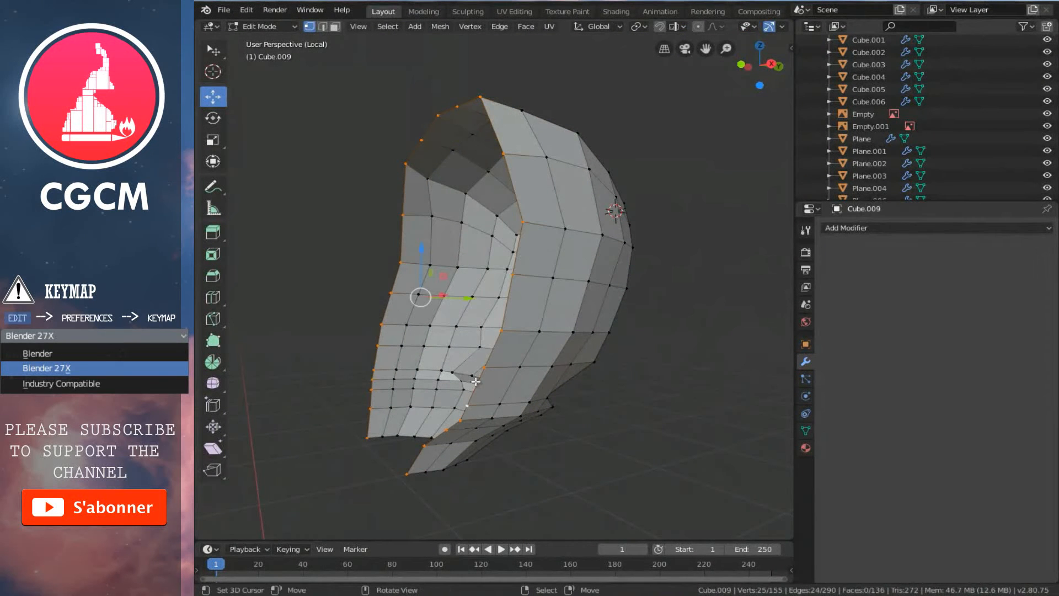
key(e)
right_click(538, 401)
key(s)
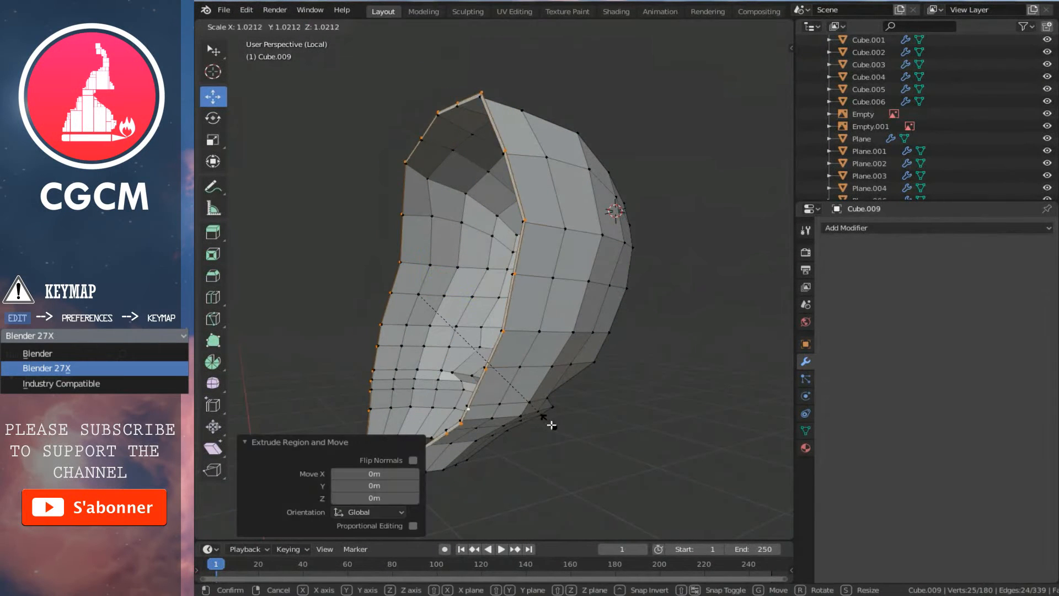
click(552, 427)
key(g)
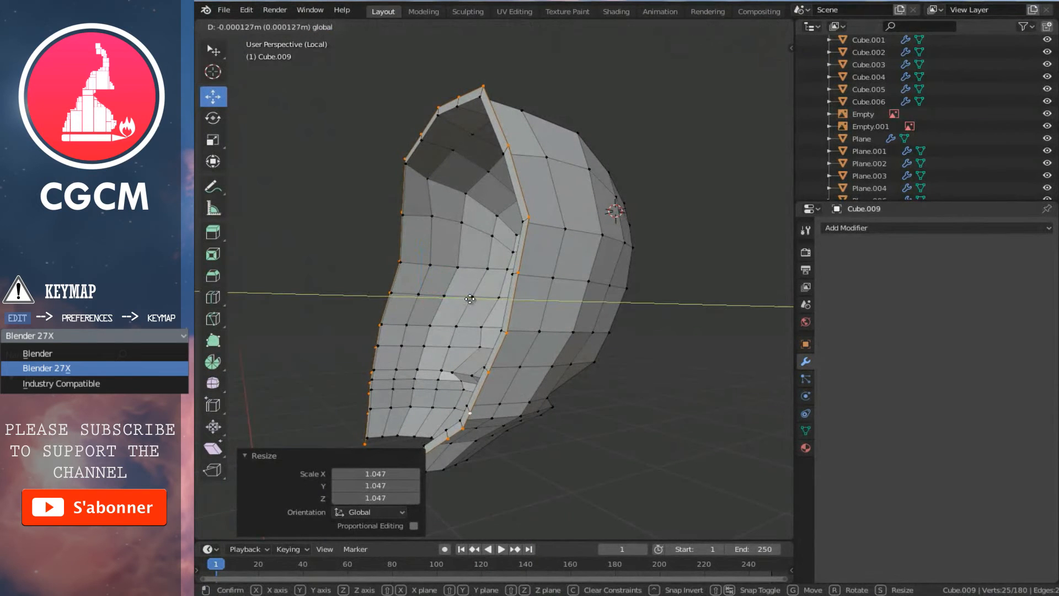
key(y)
click(466, 298)
- Extrude the rim loop again, scale it slightly outward and move it about 0.0065 m backward along Y
key(e)
right_click(524, 336)
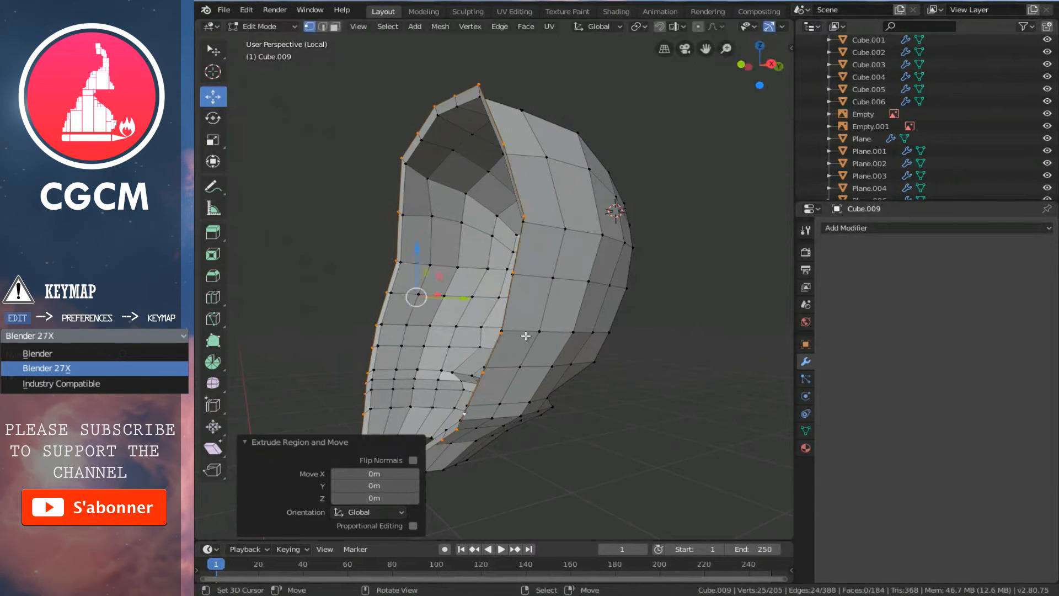
key(s)
click(531, 347)
drag(498, 294, 506, 296)
middle_drag(507, 301, 475, 332)
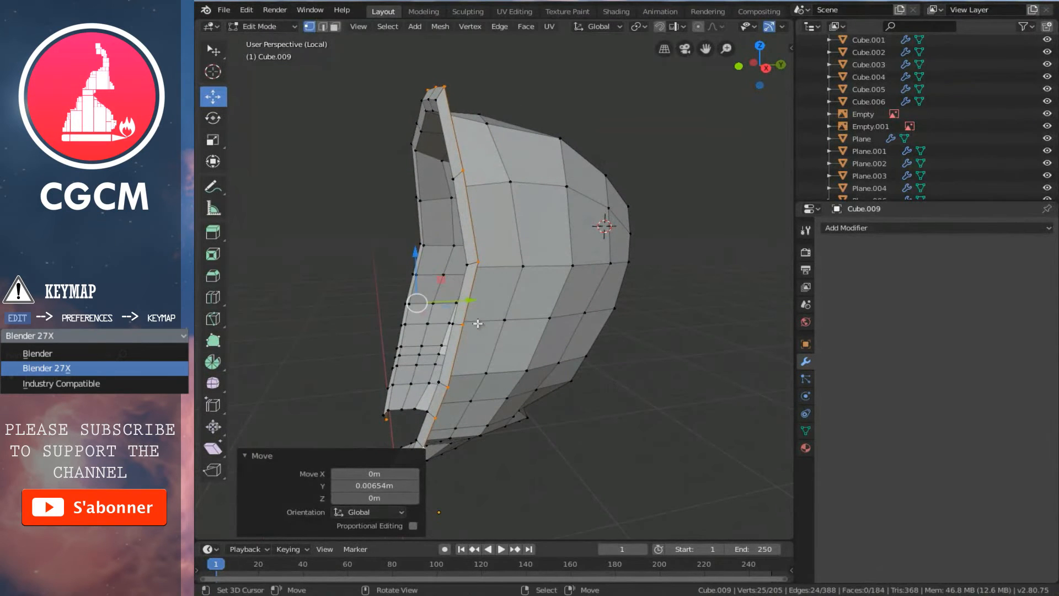
- Extrude the outer rim loop once more and move it farther backward along Y to widen the hood's border
key(e)
right_click(490, 333)
drag(472, 300, 488, 300)
middle_drag(488, 301, 471, 316)
key(Tab)
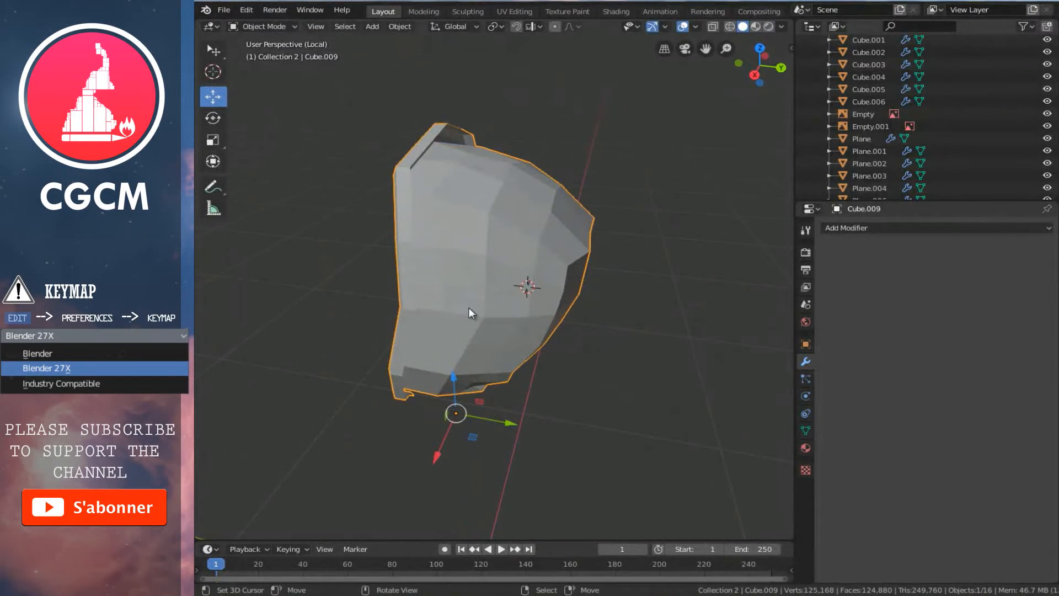
- In the right side view, scale the rim's rear loop to 0.982 and the neighbouring outer loop to about 0.989
key(KP_3)
scroll(468, 312, up, 2)
key(Tab)
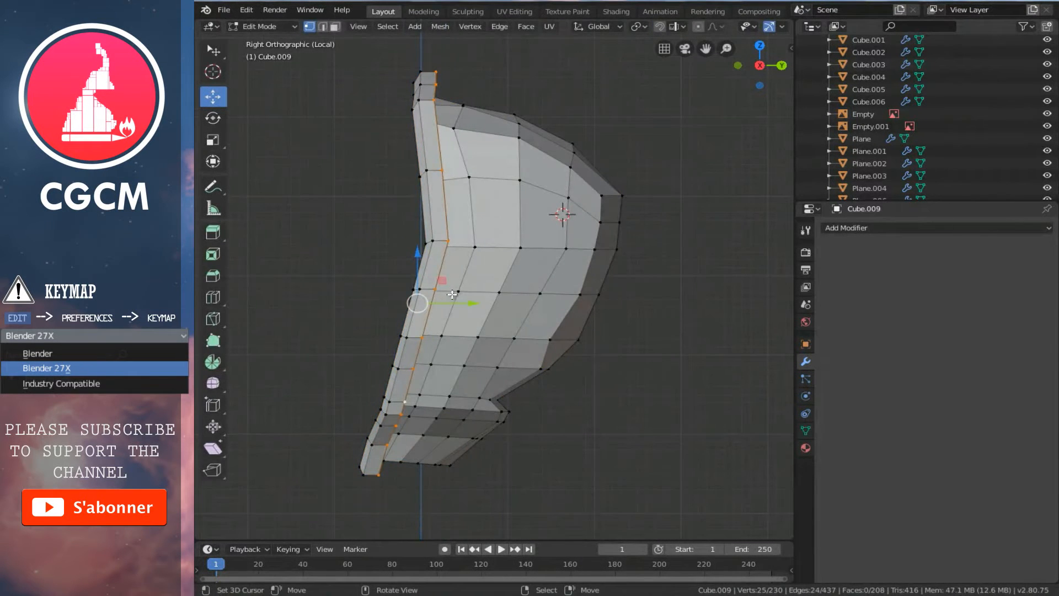
key(s)
click(533, 355)
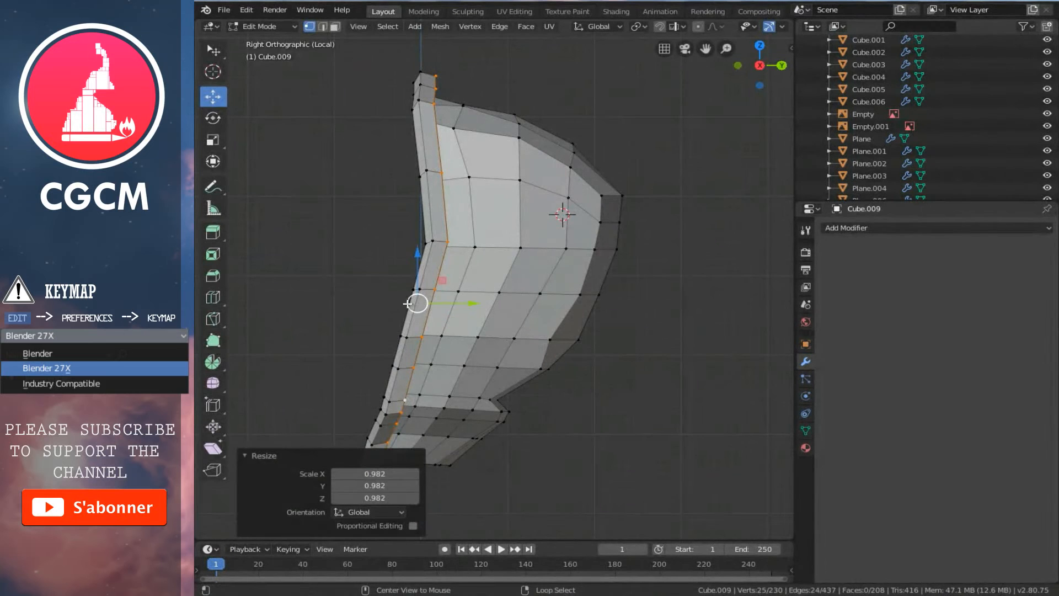
alt+right_click(411, 298)
key(s)
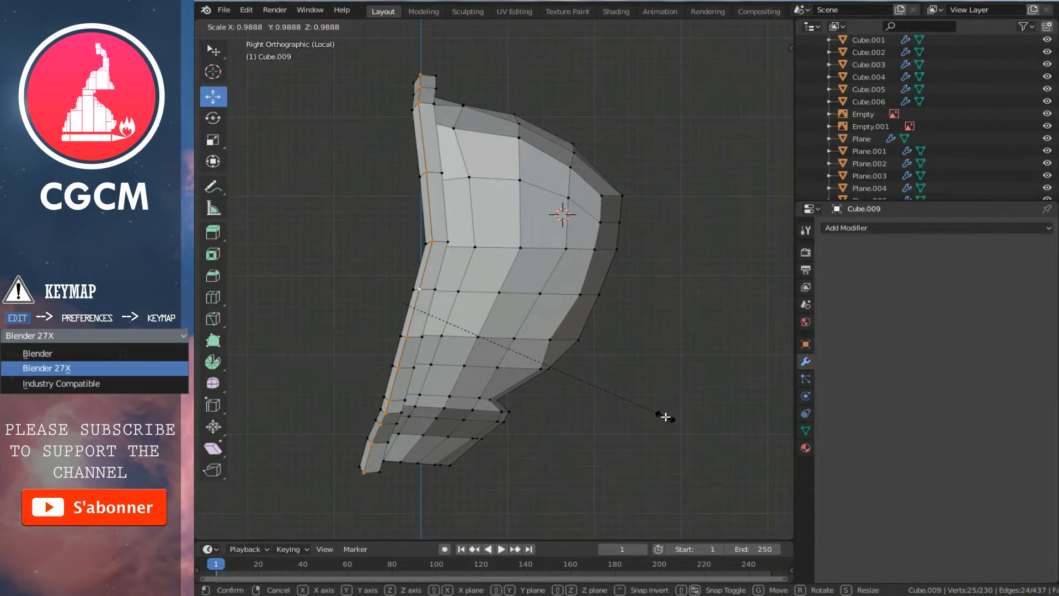
click(665, 416)
key(Tab)
- Add a Subdivision Surface modifier with viewport level 2 and shade the hood smooth
middle_drag(518, 312, 680, 296)
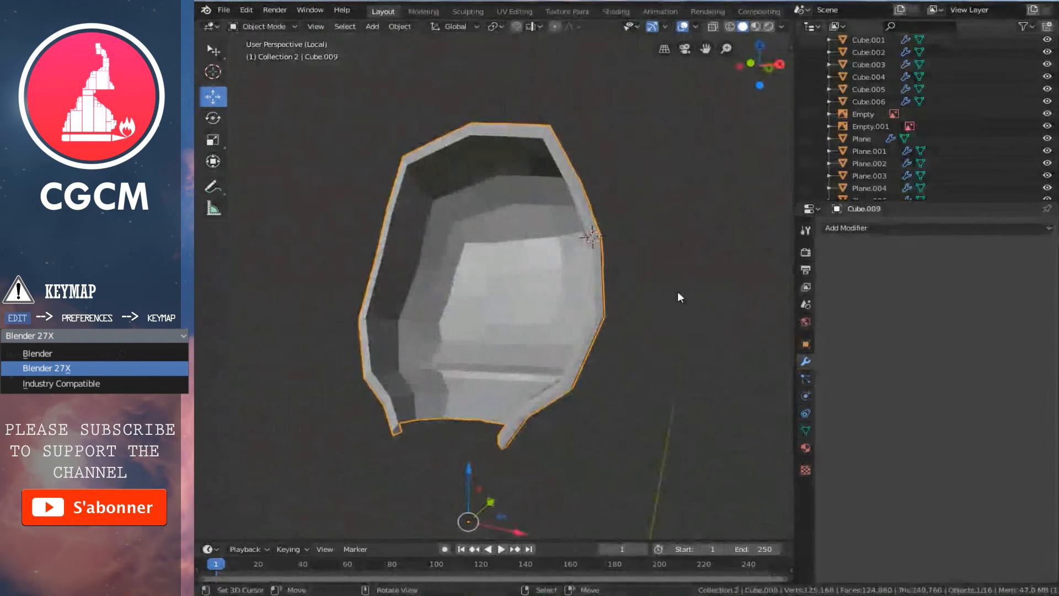
click(878, 227)
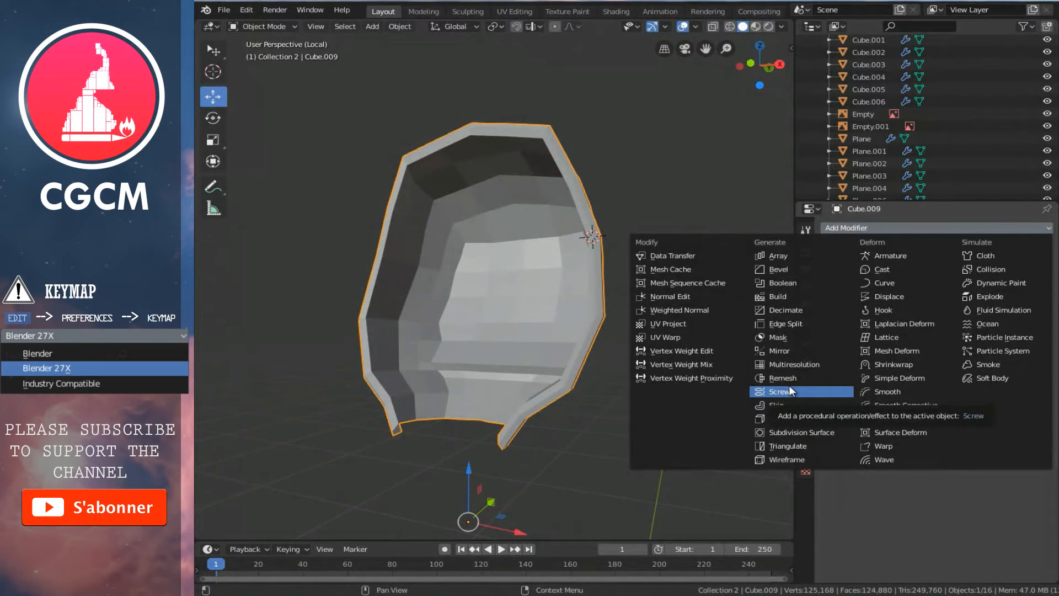
click(820, 435)
middle_drag(612, 408, 554, 360)
click(926, 321)
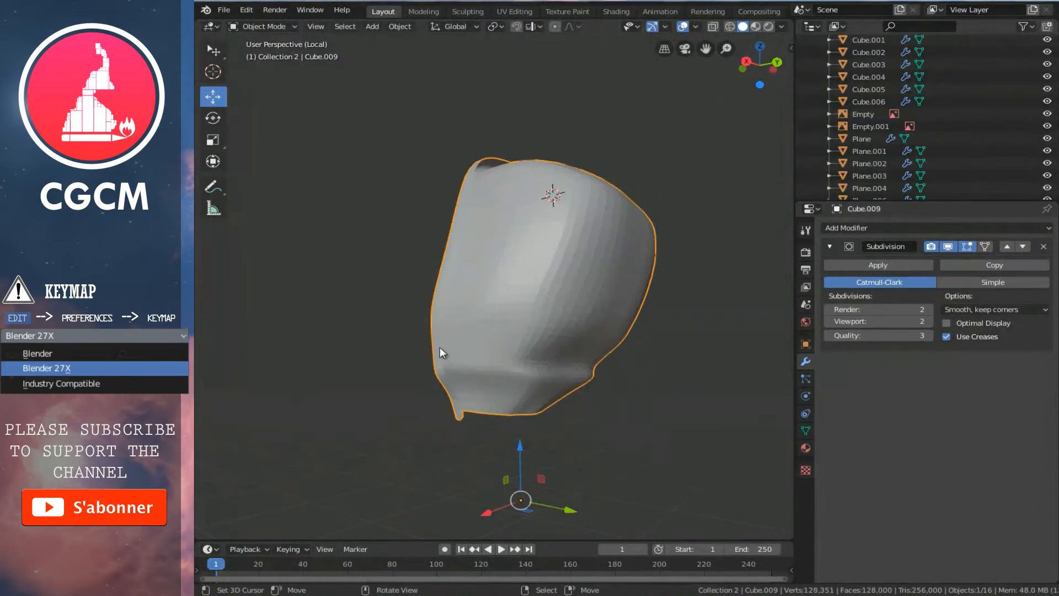
key(w)
click(531, 371)
mouse_move(632, 345)
middle_down()
mouse_move(604, 323)
mouse_move(622, 343)
middle_up()
- Select the whole hood mesh and apply Smooth Vertices with smoothing 0.5 and one repeat
key(Tab)
key(a)
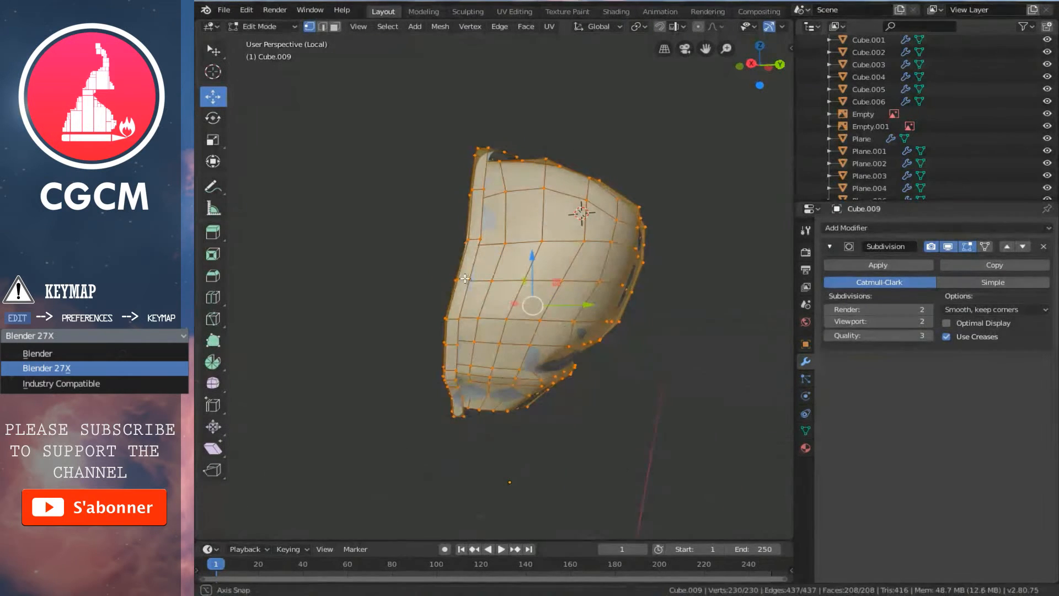
middle_drag(465, 279, 536, 314)
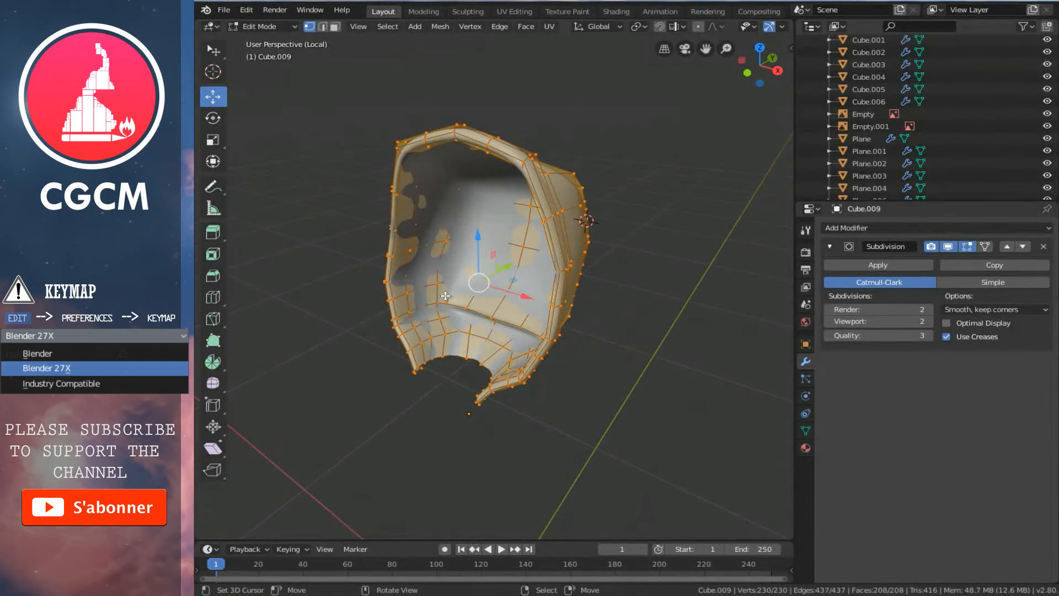
key(w)
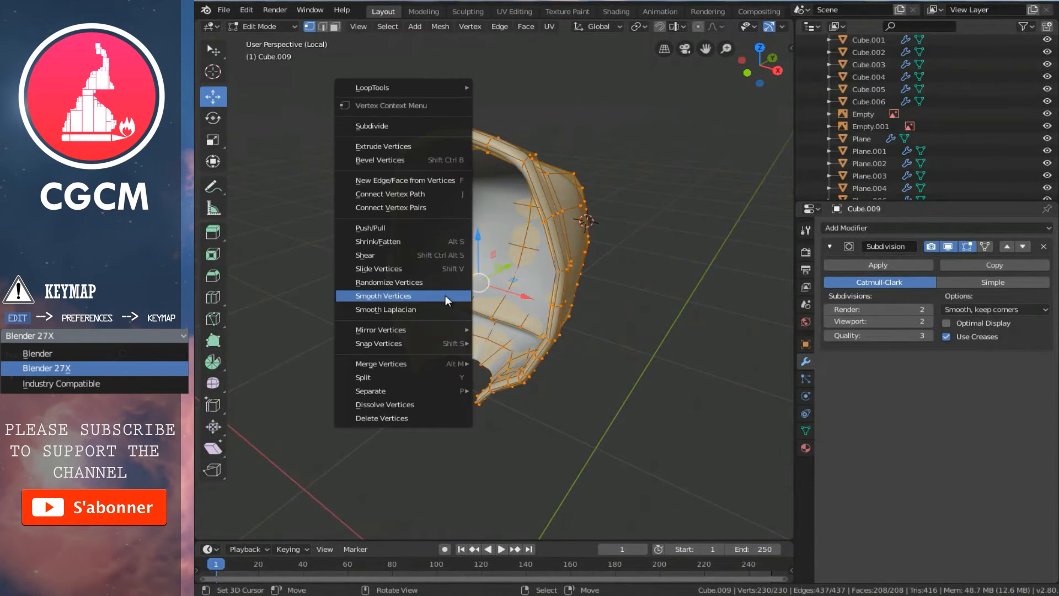
click(445, 295)
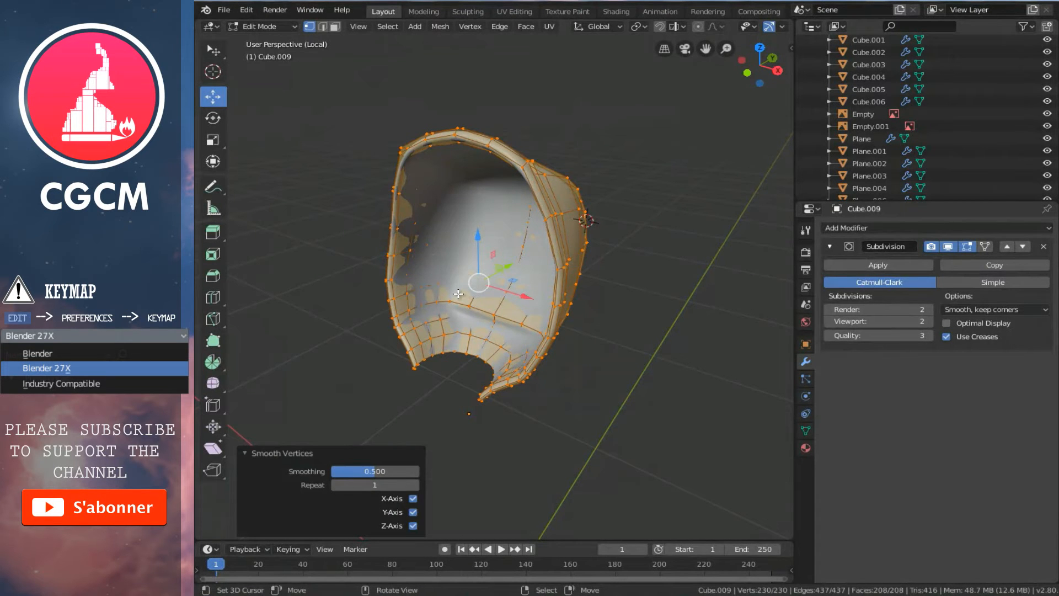
middle_drag(579, 306, 539, 327)
key(Tab)
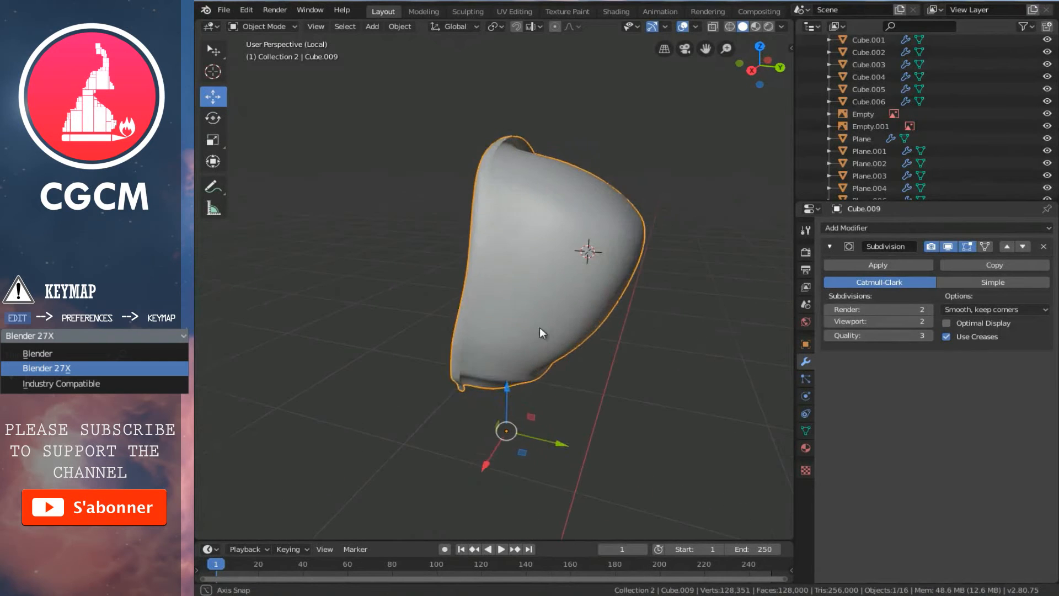
- Apply Smooth Vertices to the whole hood mesh a second time and return to Object Mode
key(Tab)
key(w)
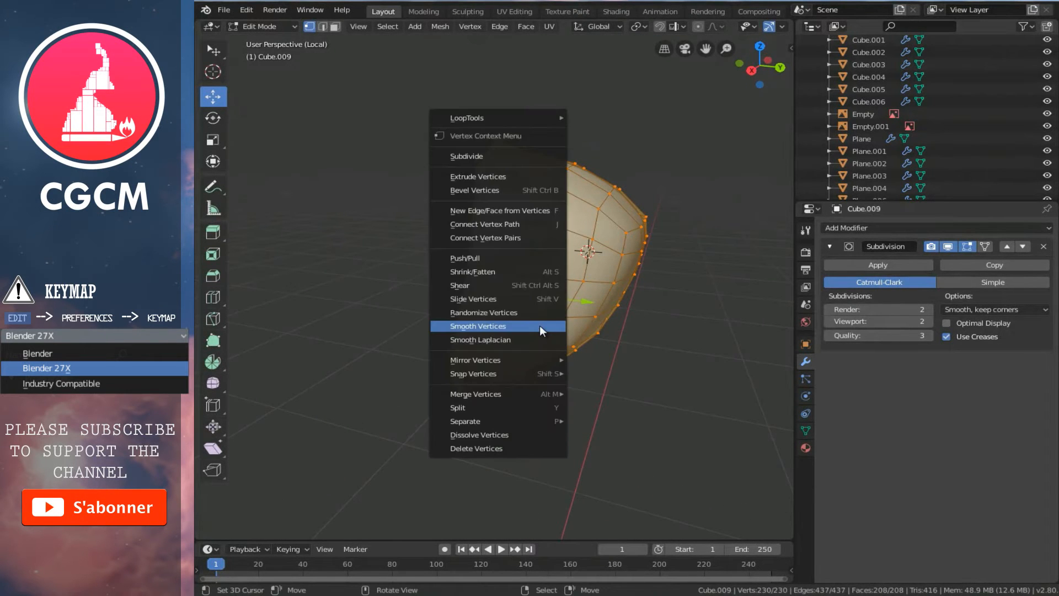
click(539, 326)
key(Tab)
middle_drag(610, 327, 599, 262)
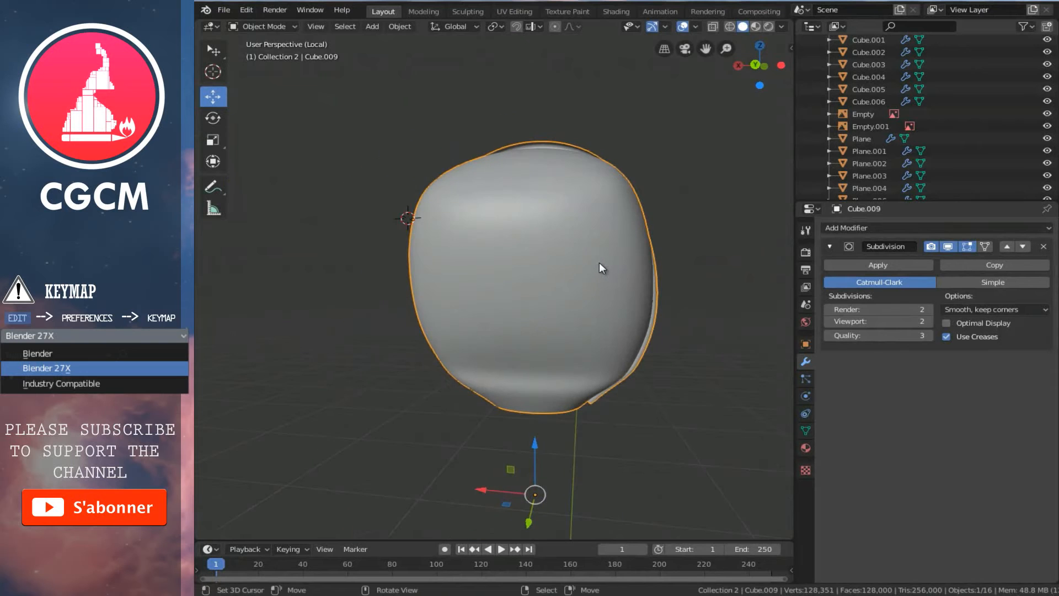
- Leave local view and show the hood mesh in wireframe over the right side reference, focused on the rear neck fold
key(KP_Divide)
key(KP_3)
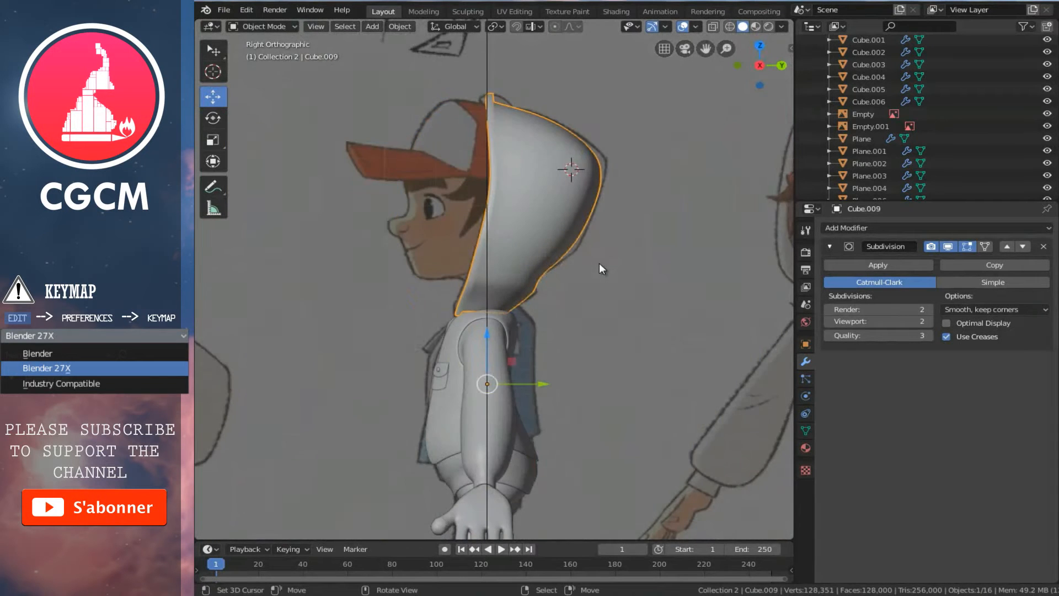
scroll(599, 263, up, 3)
key(Tab)
shift+scroll(592, 267, up, 2)
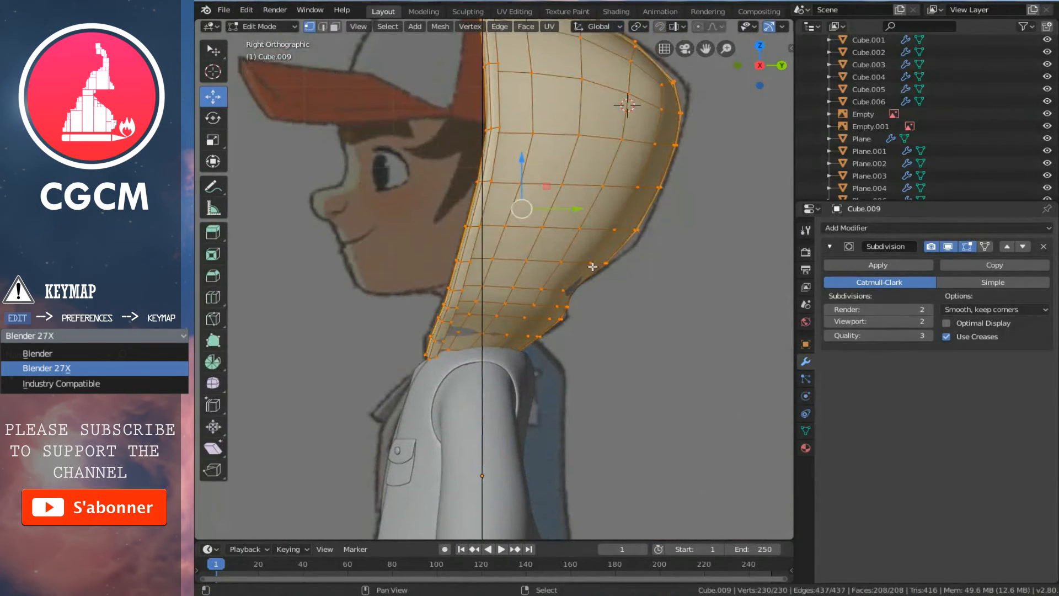
key(z)
scroll(607, 317, up, 3)
ctrl+scroll(621, 348, up, 1)
scroll(621, 349, up, 3)
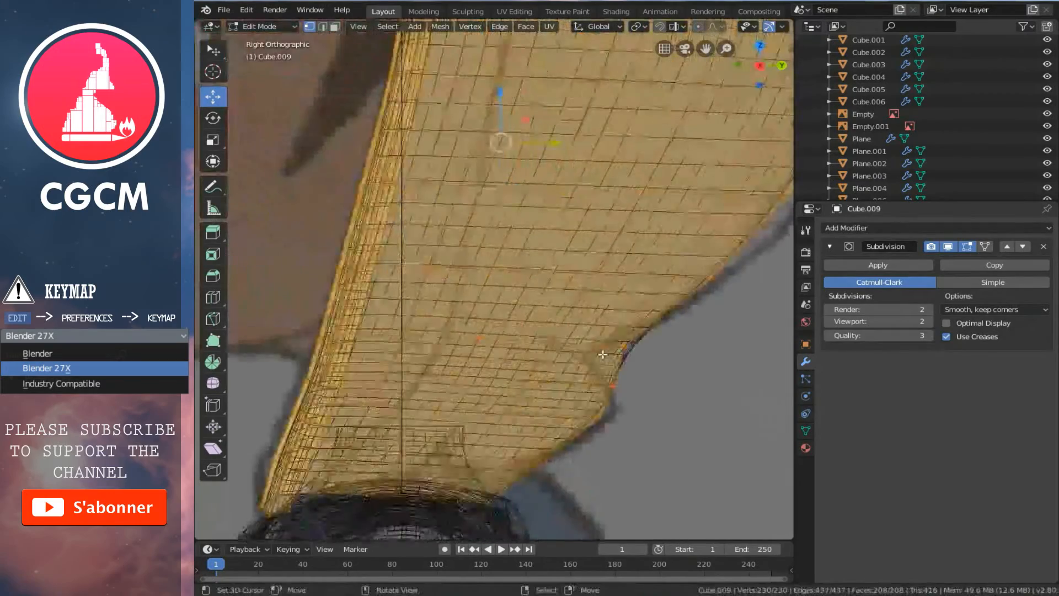
right_click(586, 384)
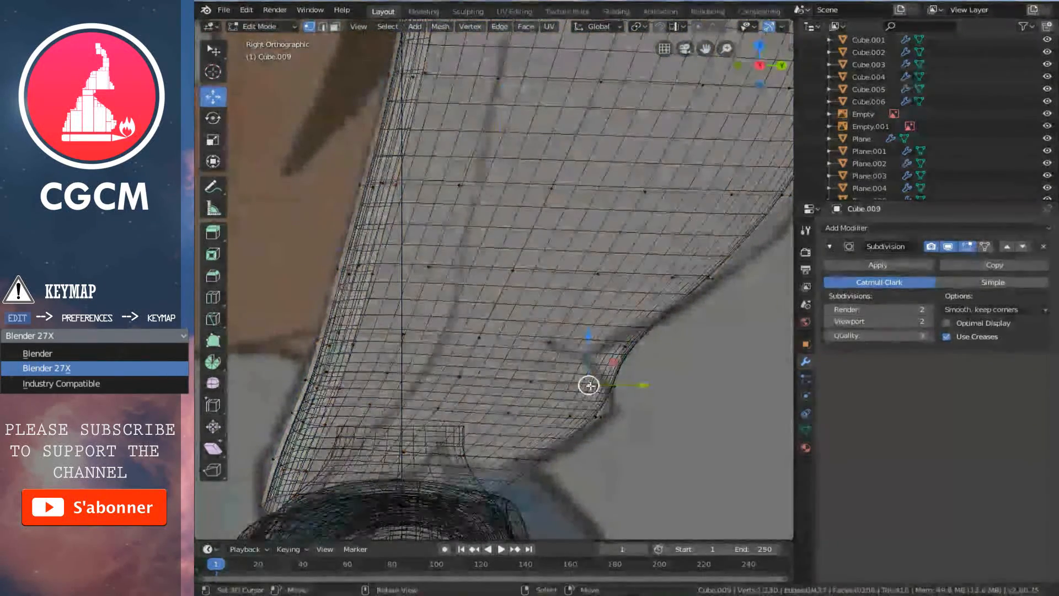
key(c)
click(552, 343)
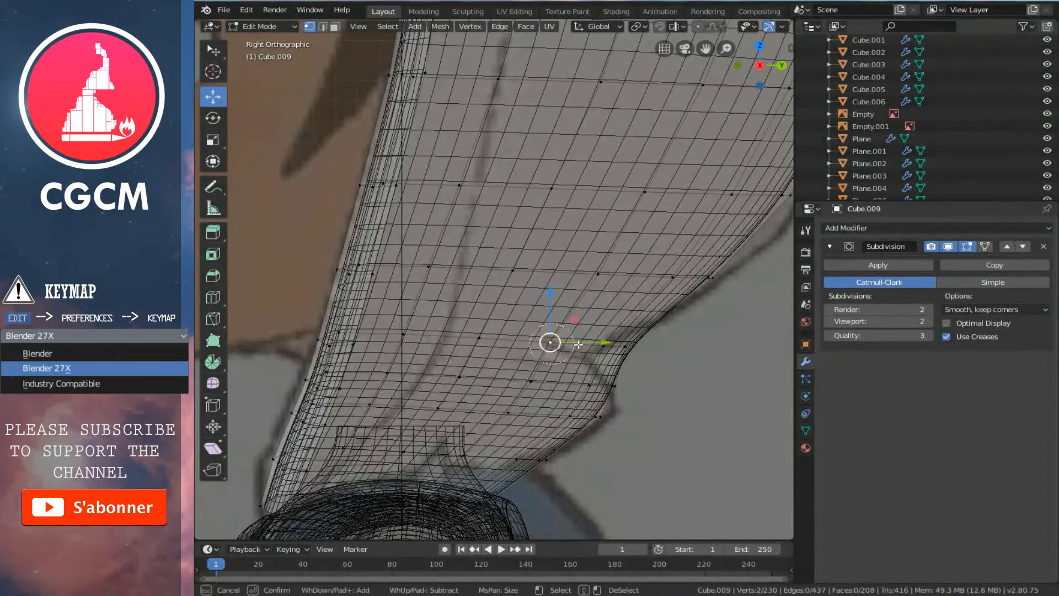
right_click(693, 359)
key(g)
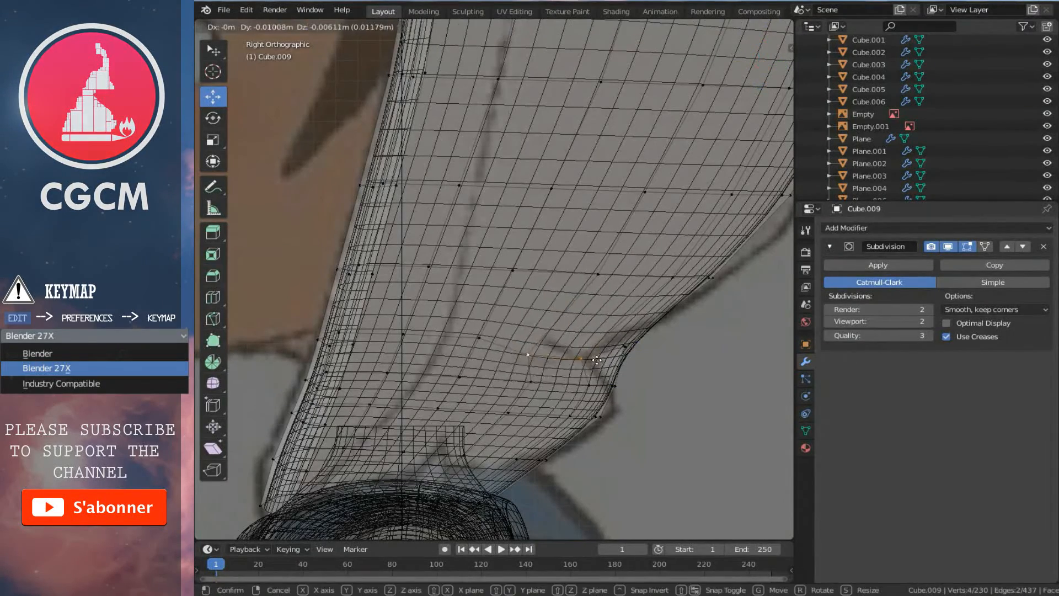
right_click(630, 352)
- Move the neck crease's rear vertices -0.0165 m along Y and about -0.0046 m along Z, and return to solid display
right_click(624, 346)
key(c)
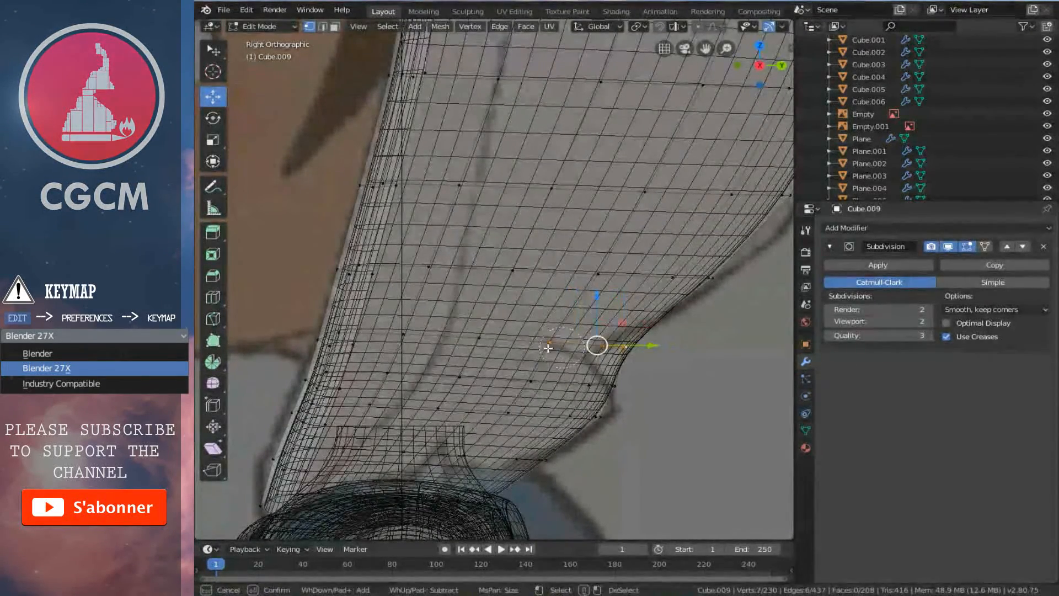
right_click(587, 352)
key(g)
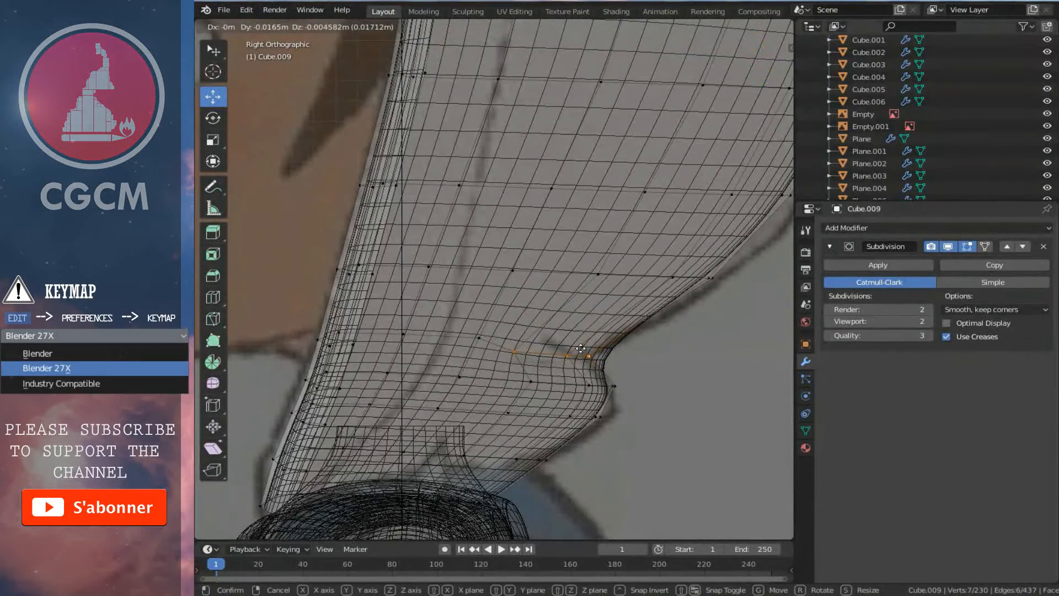
click(581, 349)
shift+scroll(580, 346, down, 3)
key(z)
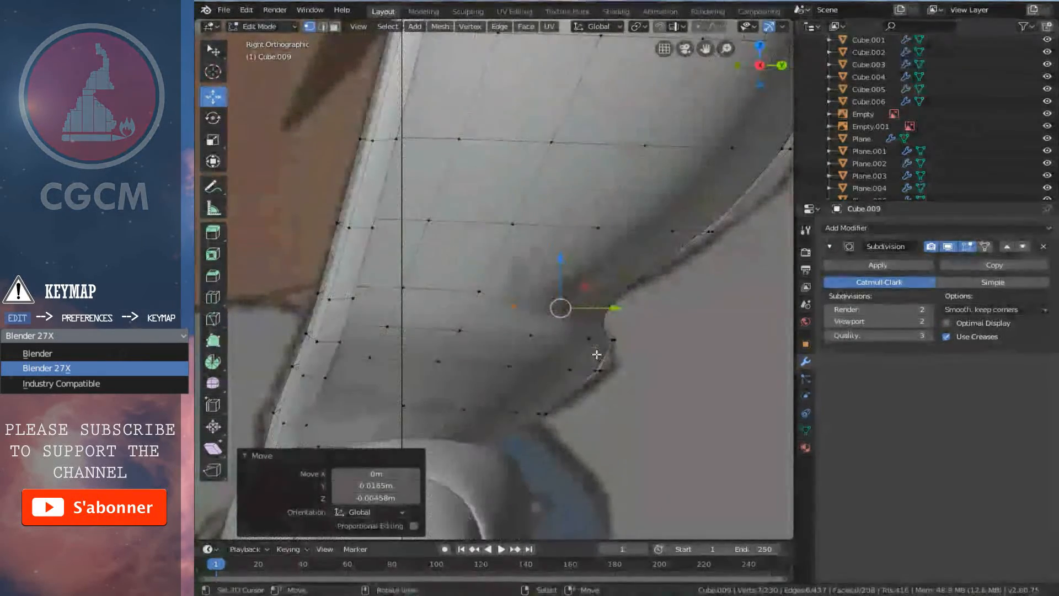
key(Tab)
scroll(660, 358, down, 4)
scroll(659, 353, down, 2)
scroll(656, 343, up, 6)
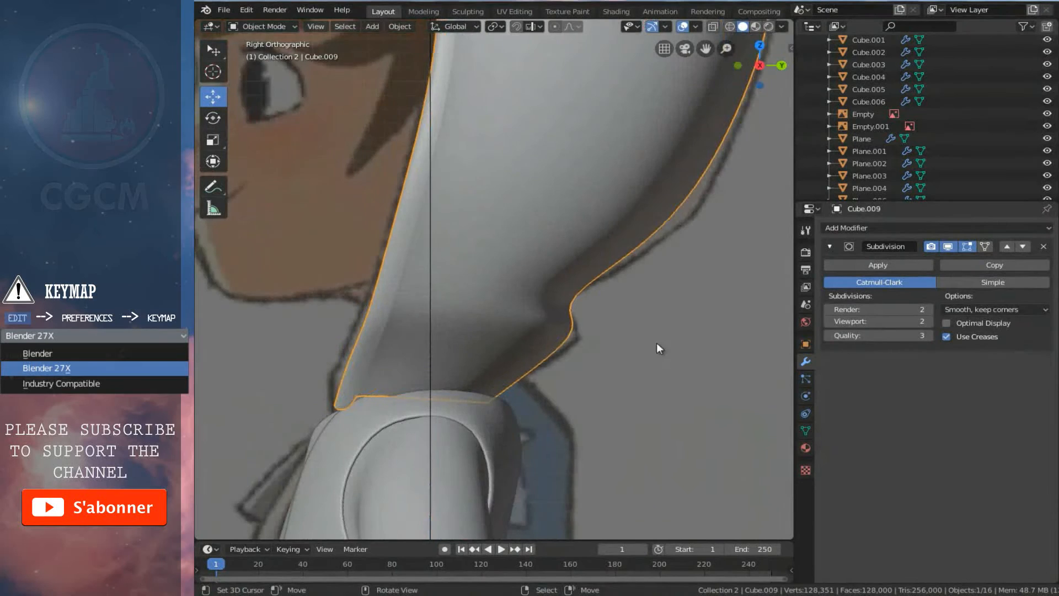
- Edge Slide three side vertices in the hood's lower neck area downward and return to Object Mode
key(Tab)
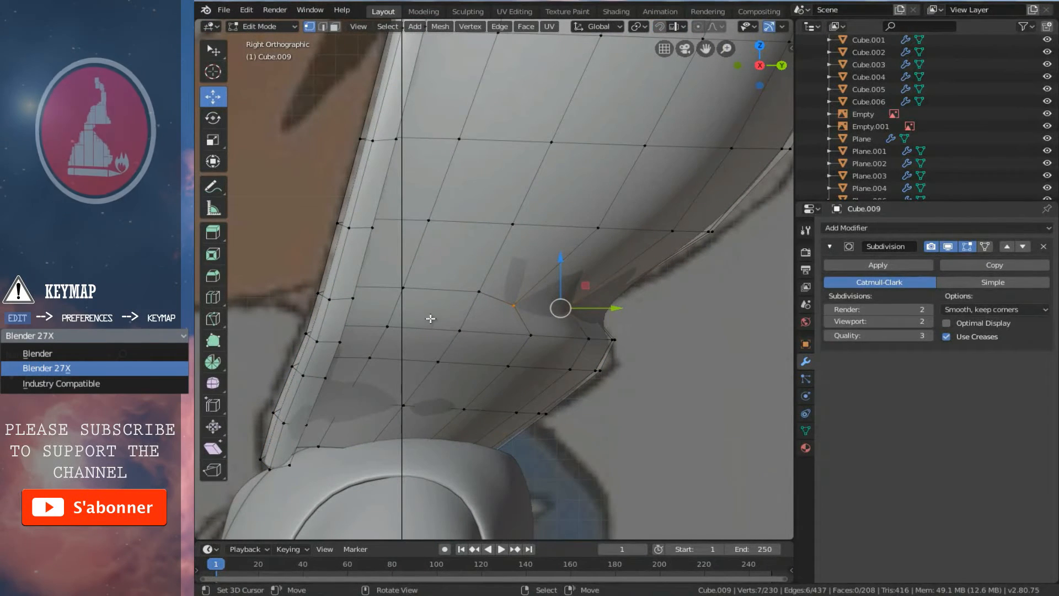
scroll(436, 352, up, 1)
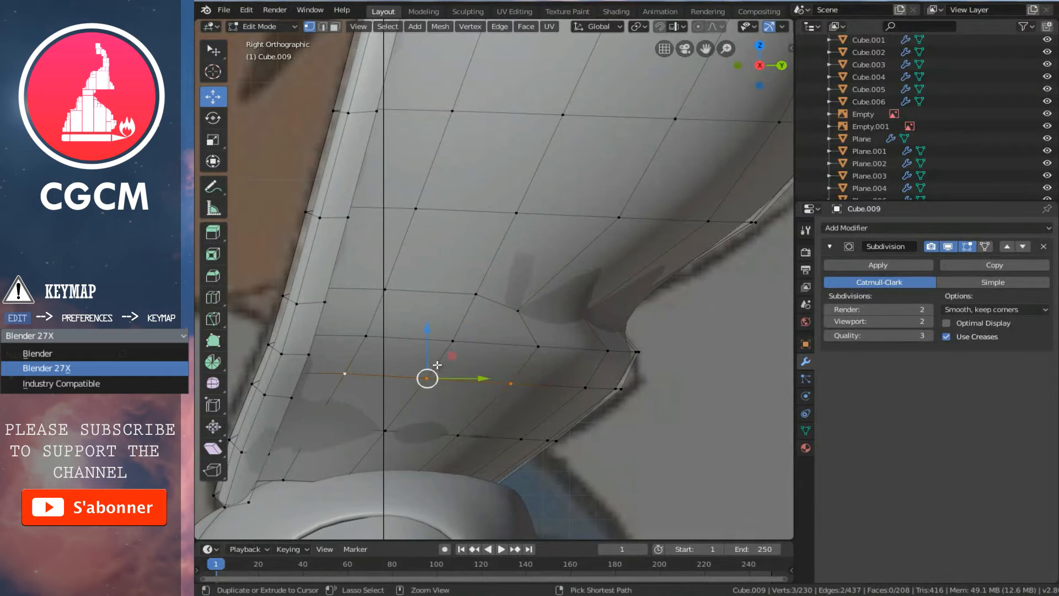
key(ctrl+e)
click(421, 368)
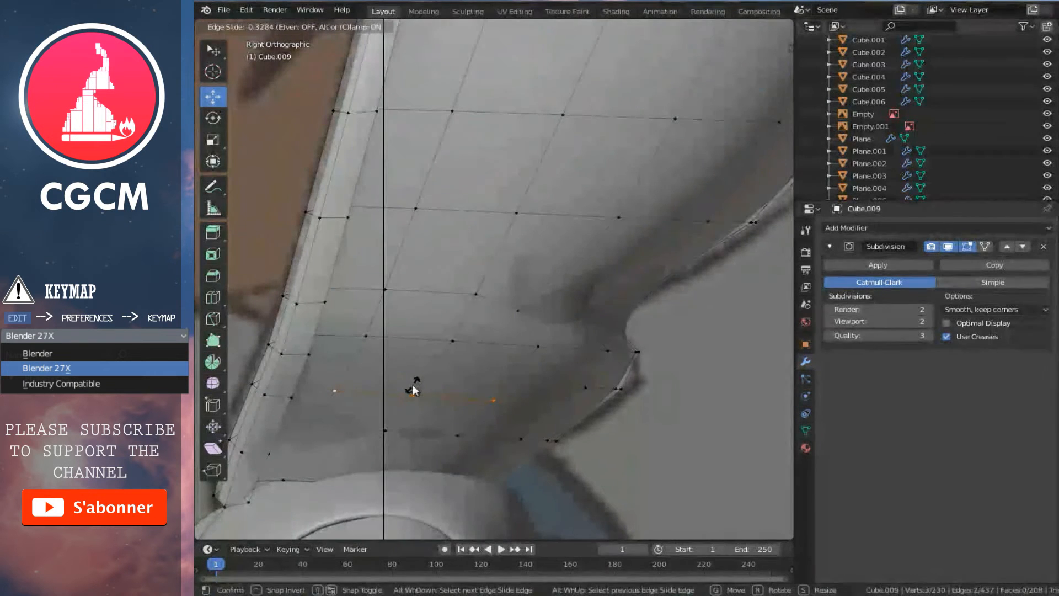
click(414, 385)
key(Tab)
scroll(599, 371, down, 2)
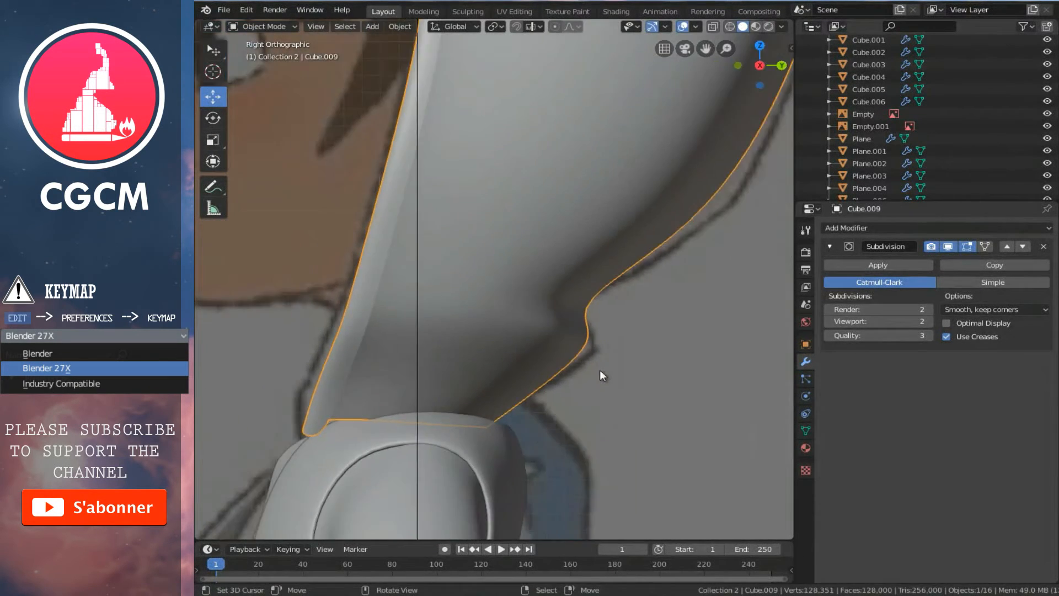
- Try to move the rear vertices above the neck crease outward along Y in wireframe, and undo the move
key(Tab)
key(z)
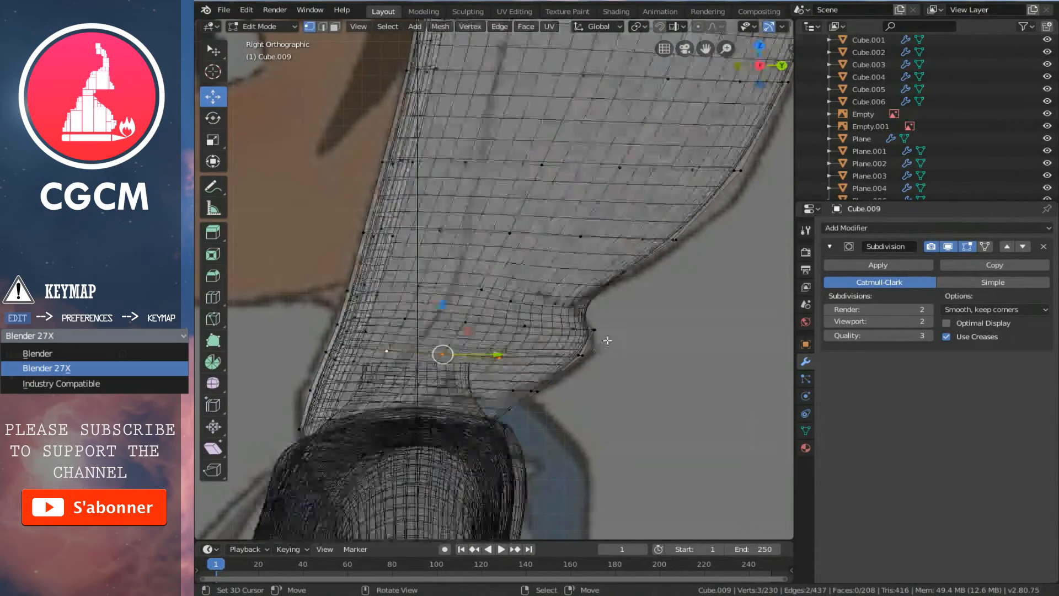
shift+scroll(601, 331, up, 7)
ctrl+scroll(596, 334, up, 5)
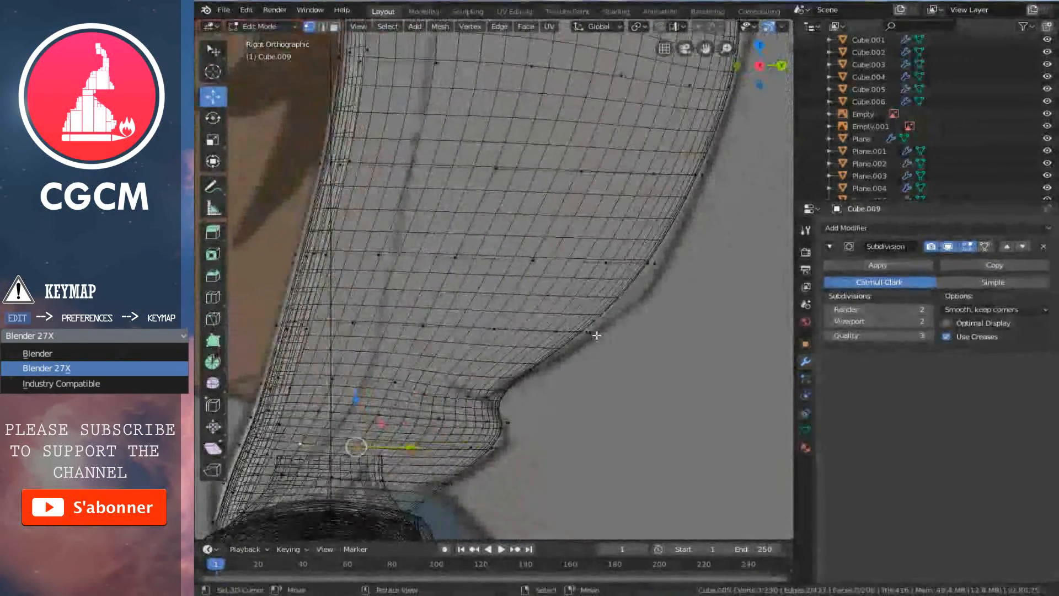
click(585, 332)
key(c)
right_click(663, 346)
drag(620, 333, 634, 335)
key(ctrl+z)
- Return to solid display and Object Mode and isolate the hood in local view from the front
scroll(613, 335, down, 6)
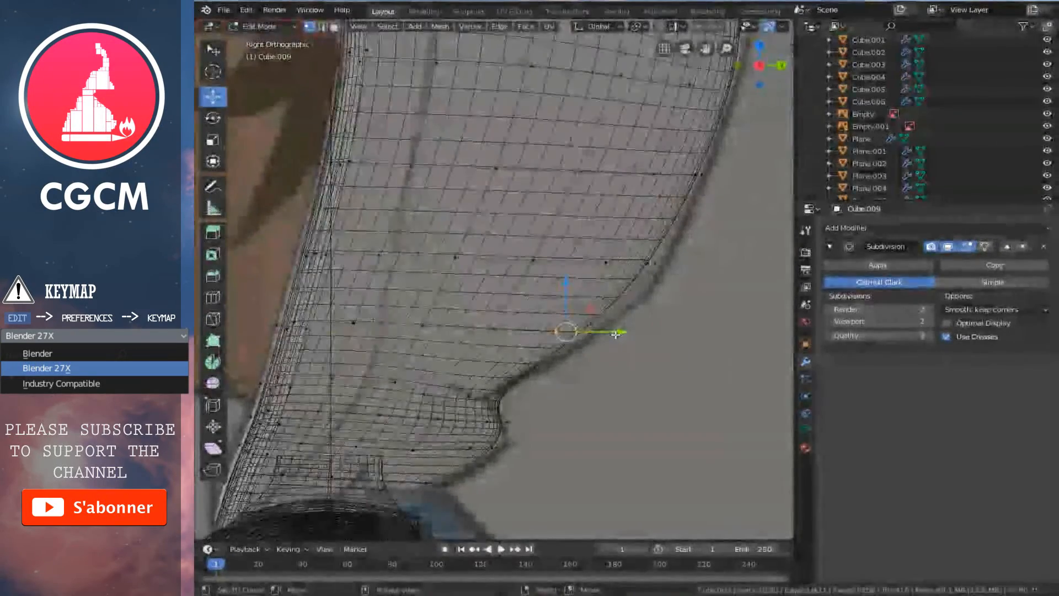
key(z)
middle_drag(482, 289, 511, 339)
key(Tab)
key(KP_1)
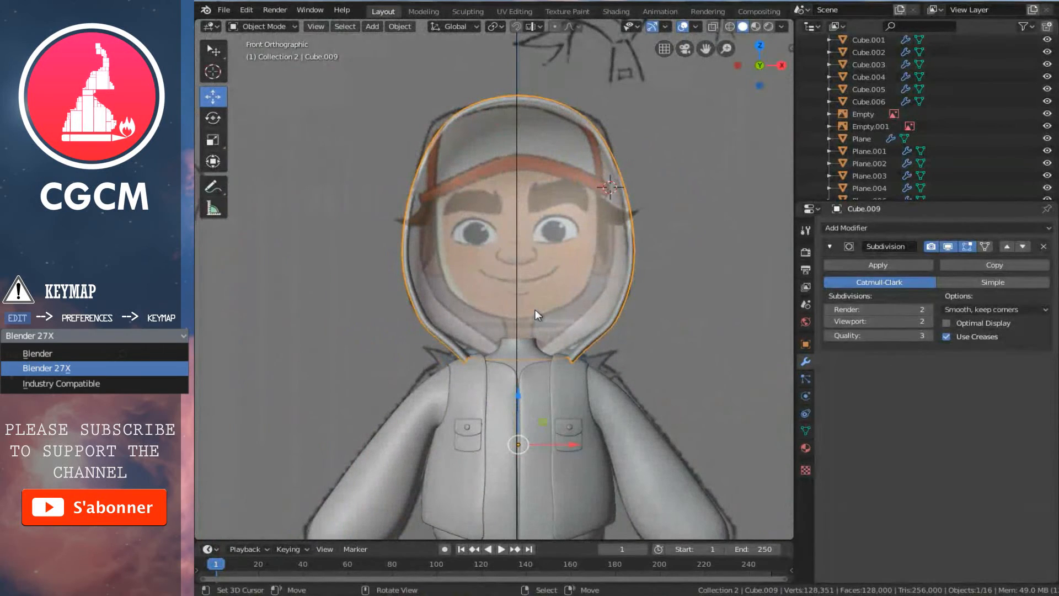
key(KP_Divide)
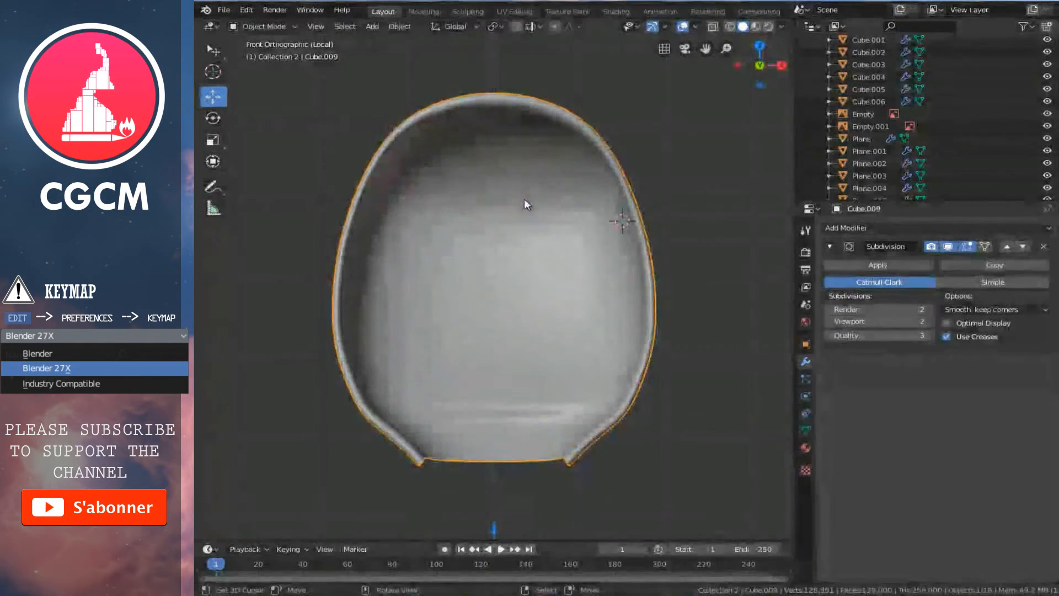
- Delete all vertices of the hood on the negative X side of the centre line and return to Object Mode
key(Tab)
key(z)
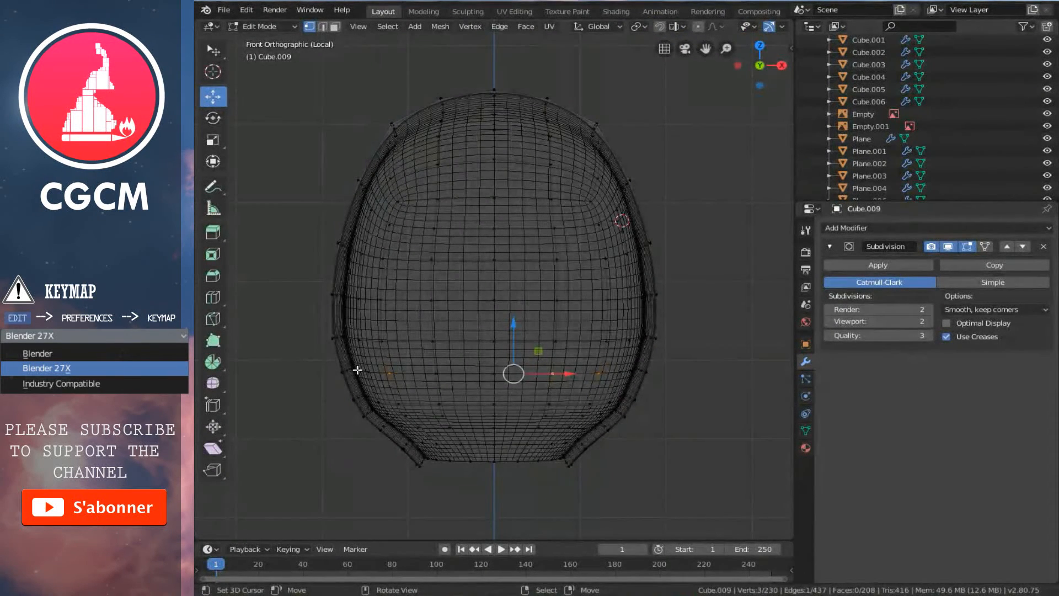
scroll(374, 364, down, 1)
key(b)
drag(283, 73, 488, 480)
key(x)
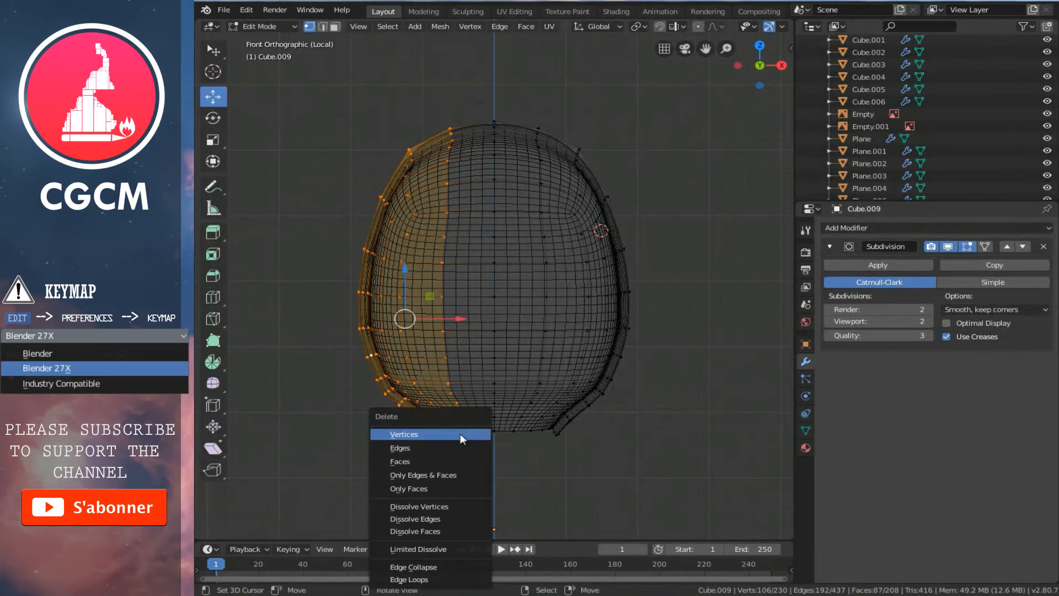
click(460, 433)
key(Tab)
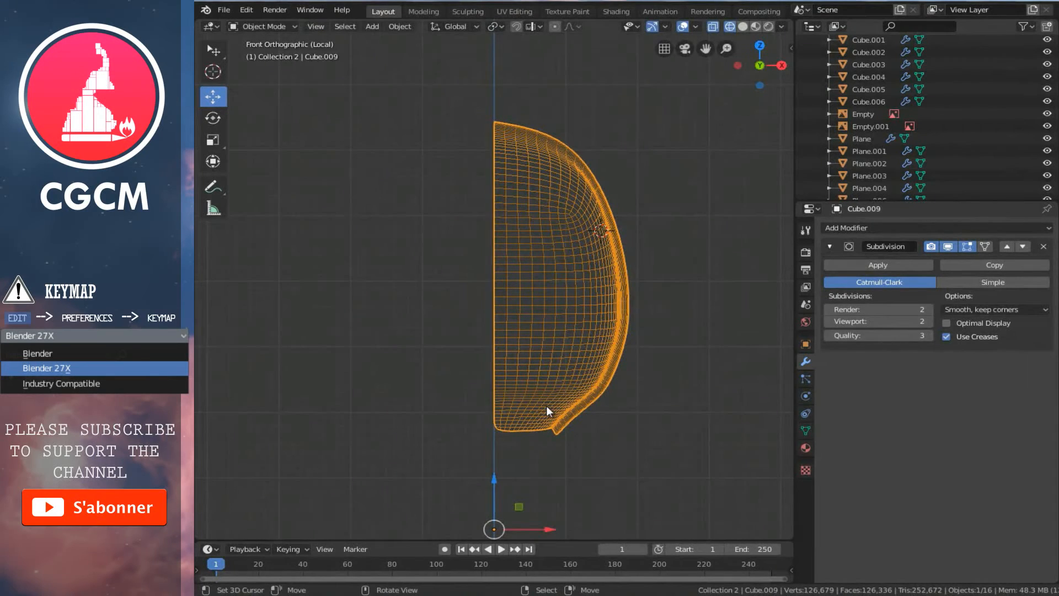
- Add an X-axis Mirror modifier to the hood, place it above the Subdivision modifier and leave local view
click(868, 228)
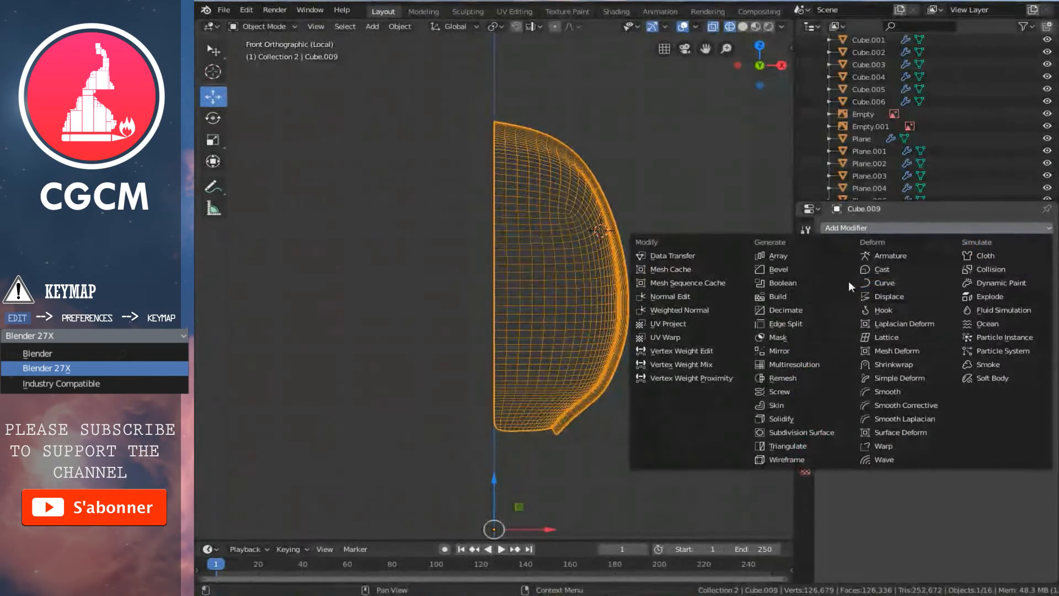
click(794, 350)
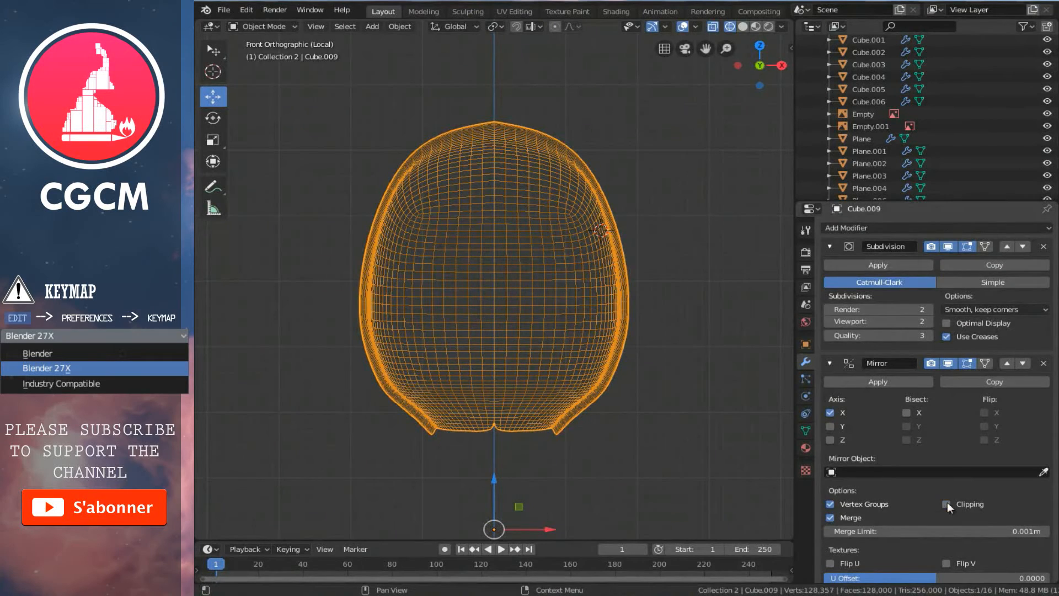
click(829, 246)
click(828, 267)
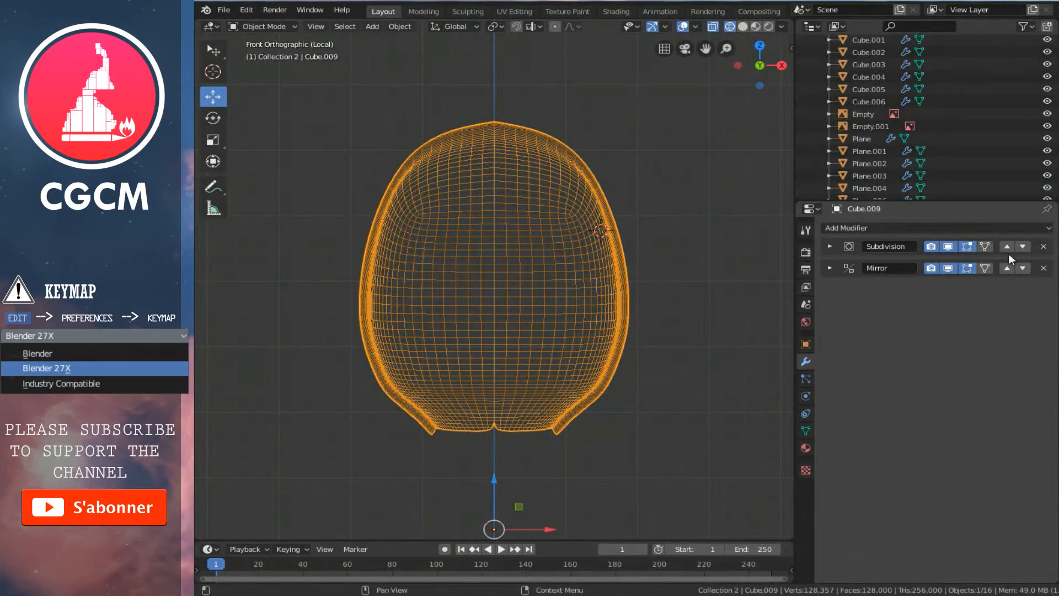
click(1007, 267)
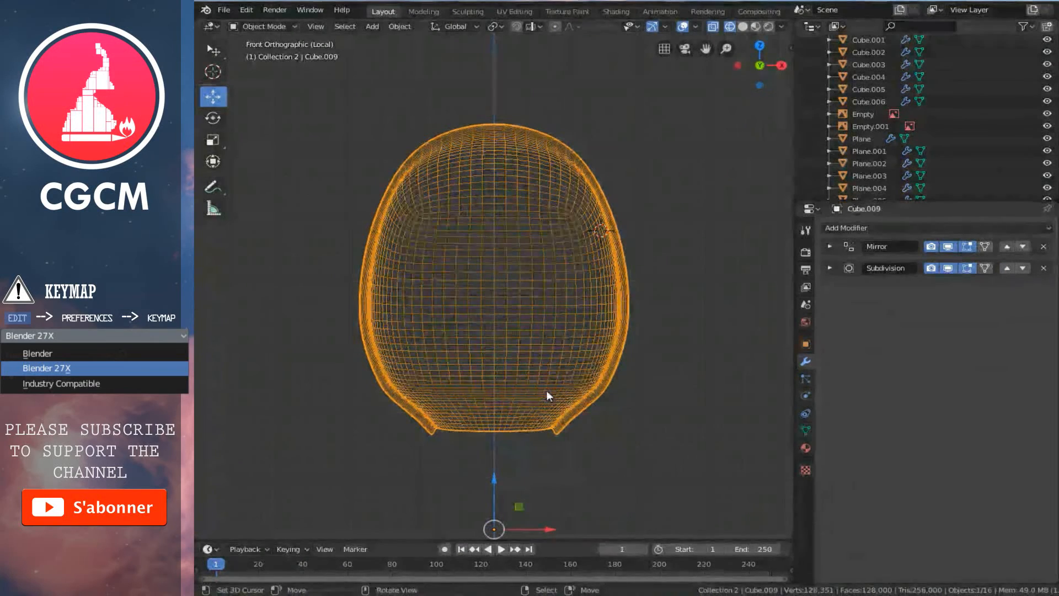
key(KP_Divide)
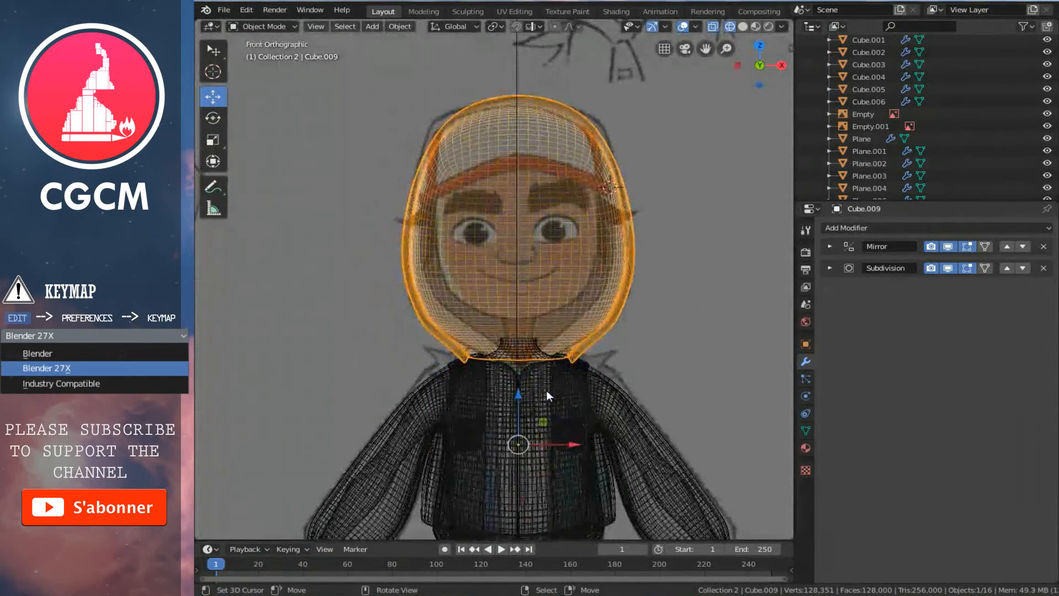
- Over the right side reference, move the rear vertices above the neck crease 0.00836 m along Y with smooth proportional editing, size 0.102
key(KP_3)
scroll(481, 395, up, 5)
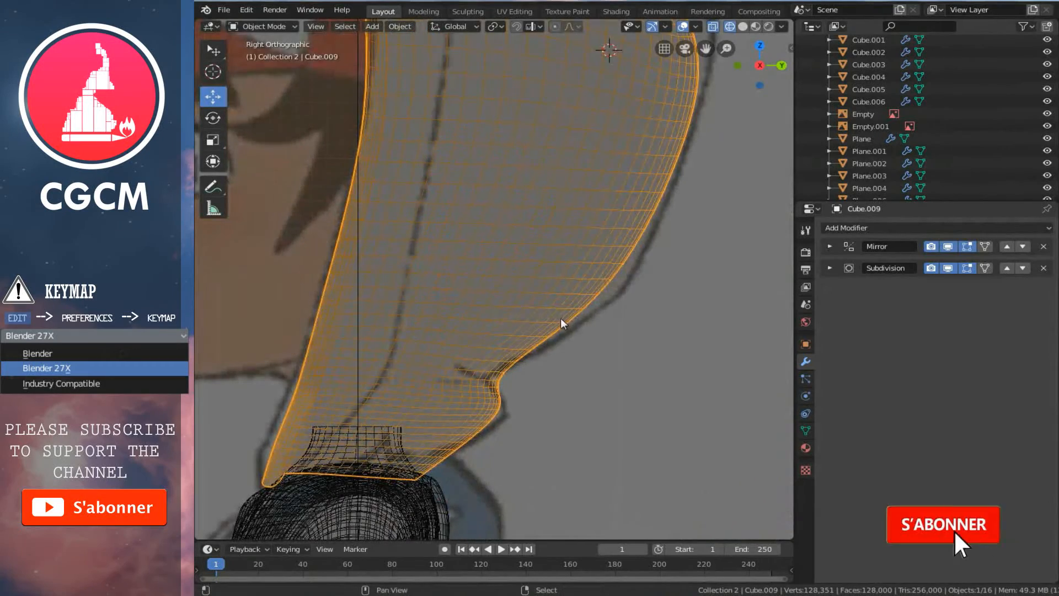
shift+scroll(577, 314, up, 2)
key(Tab)
click(620, 297)
key(c)
drag(672, 297, 689, 296)
right_click(572, 354)
key(c)
click(571, 357)
click(698, 26)
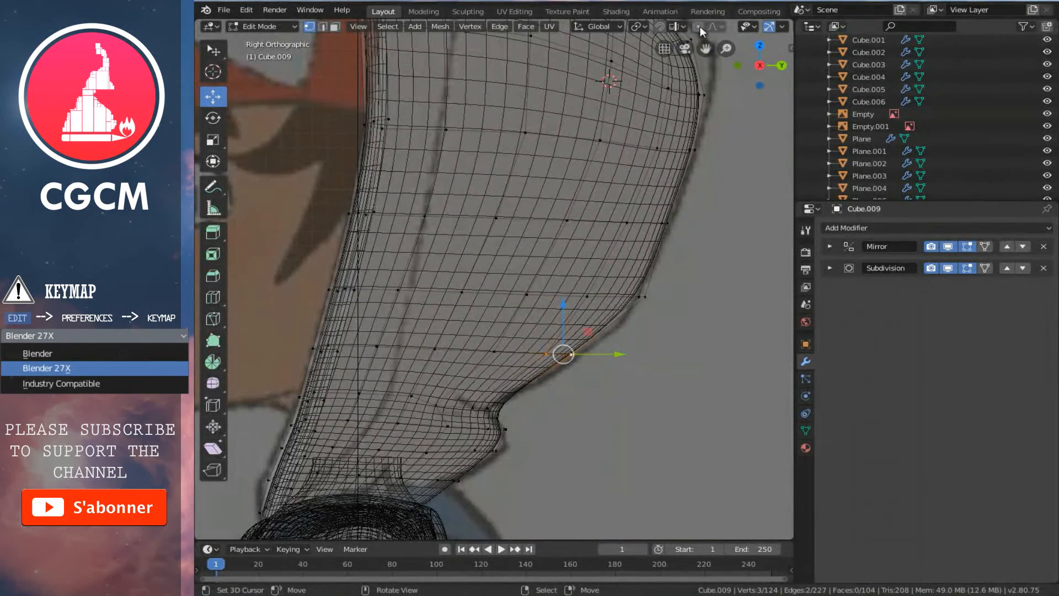
key(g)
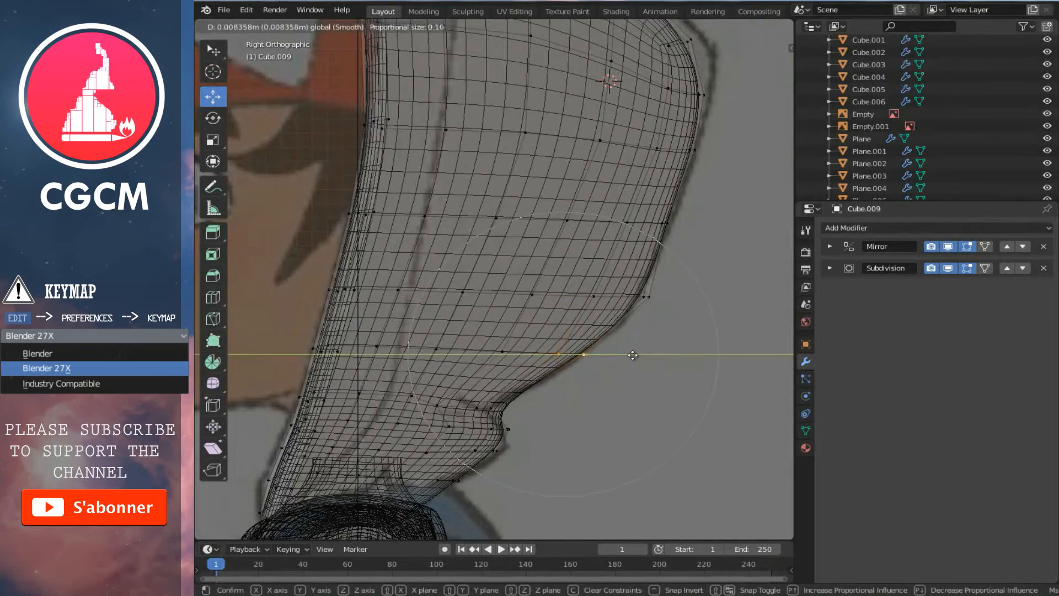
click(615, 354)
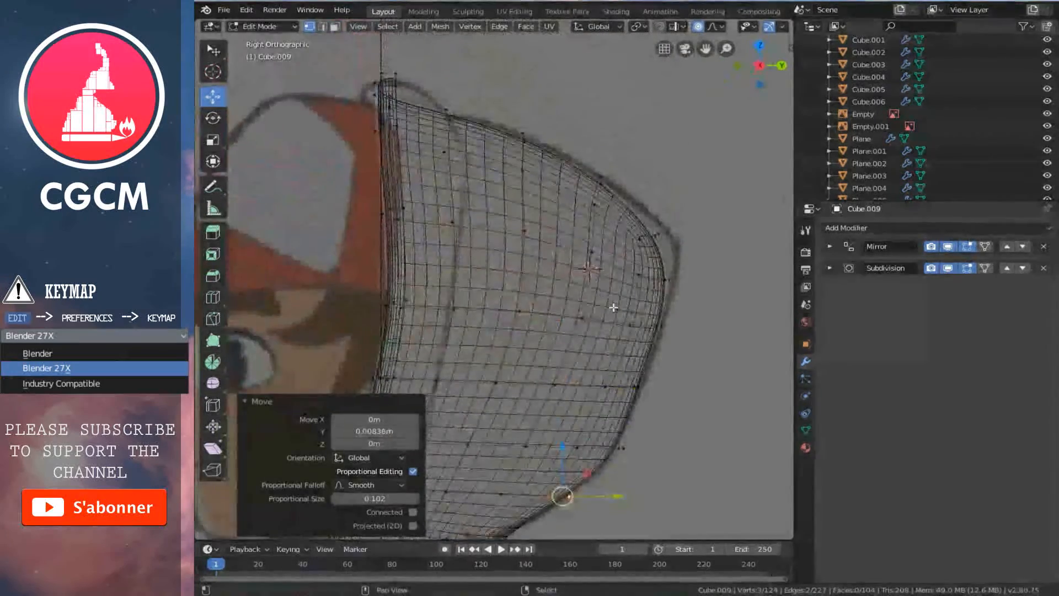
- Move the vertices at the hood's upper rear corner 0.0121 m along Y with proportional editing to meet the reference outline
shift+middle_drag(613, 307, 590, 323)
ctrl+middle_drag(627, 291, 647, 259)
shift+middle_drag(647, 260, 619, 262)
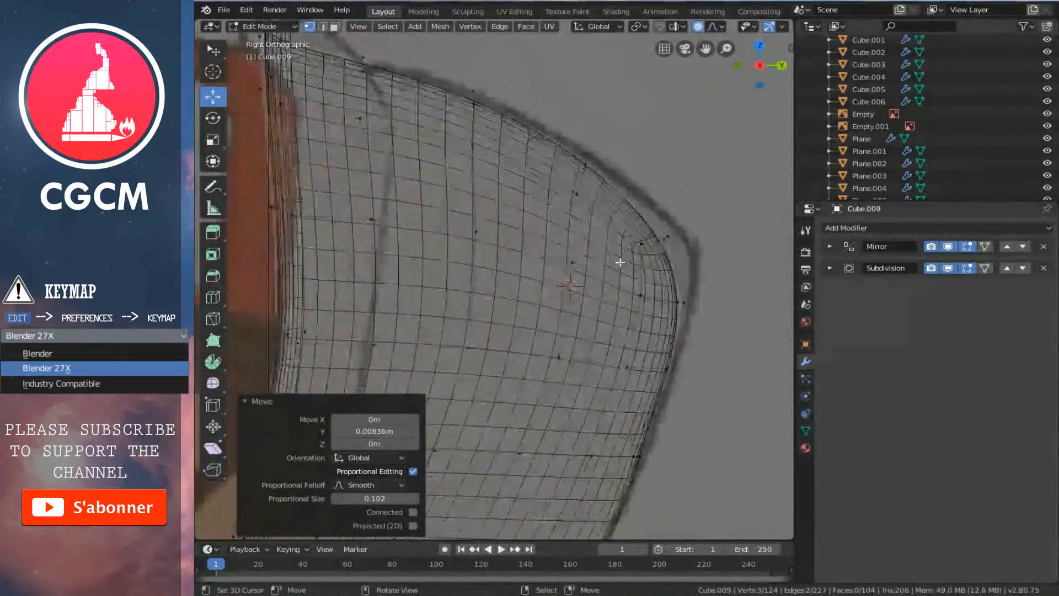
right_click(641, 245)
key(c)
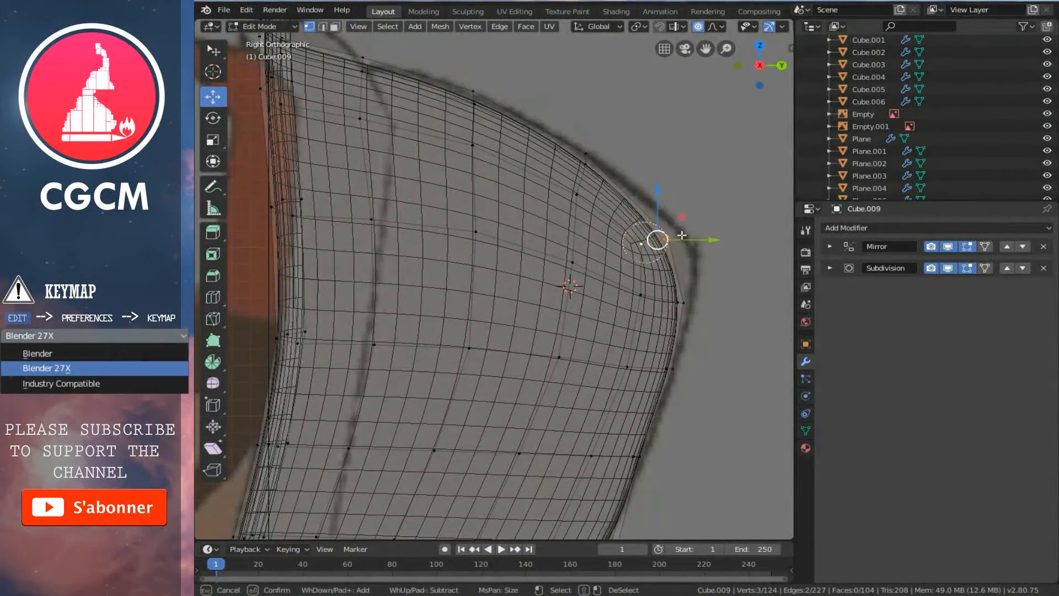
drag(702, 242, 725, 234)
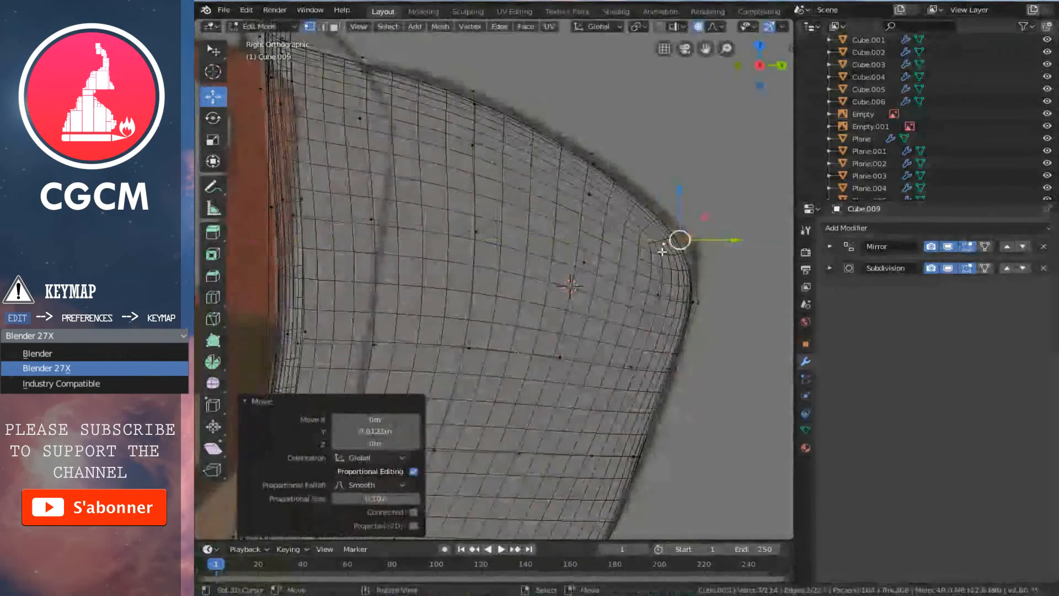
scroll(662, 248, down, 3)
ctrl+scroll(640, 246, down, 5)
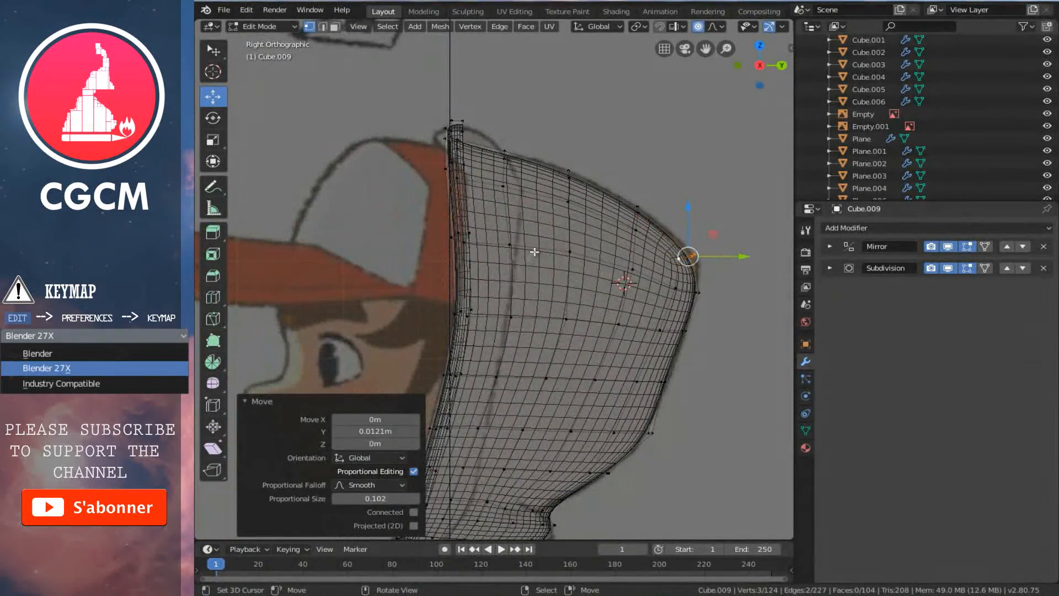
- In solid display, widen the front rim by moving its rear edge loop about 0.0132 m along Y without proportional editing
key(z)
mouse_move(442, 283)
shift+middle_down()
mouse_move(465, 283)
mouse_move(493, 247)
shift+middle_up()
scroll(492, 263, down, 4)
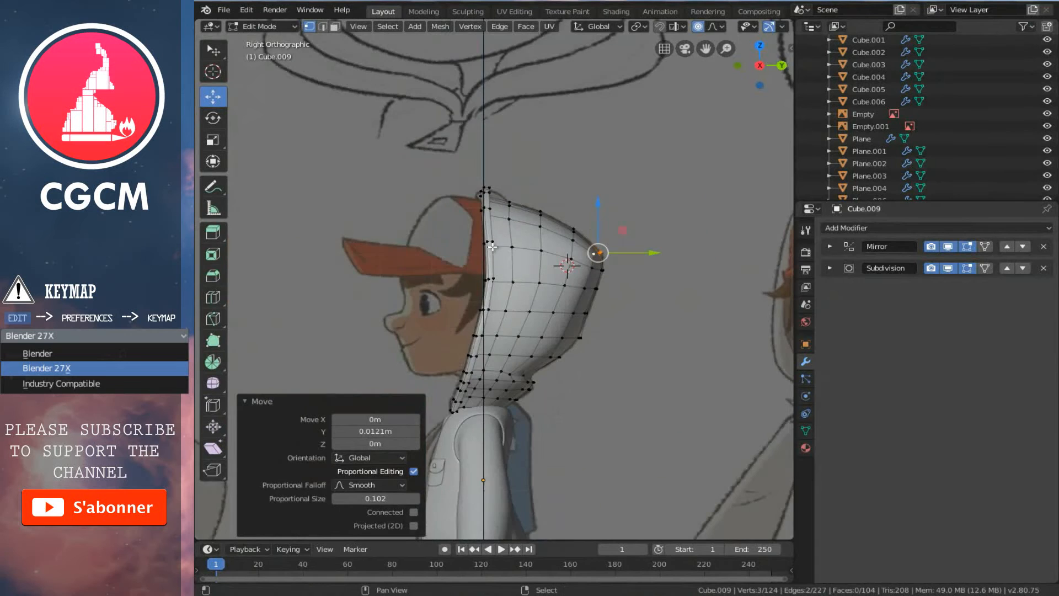
scroll(507, 279, up, 3)
alt+click(492, 293)
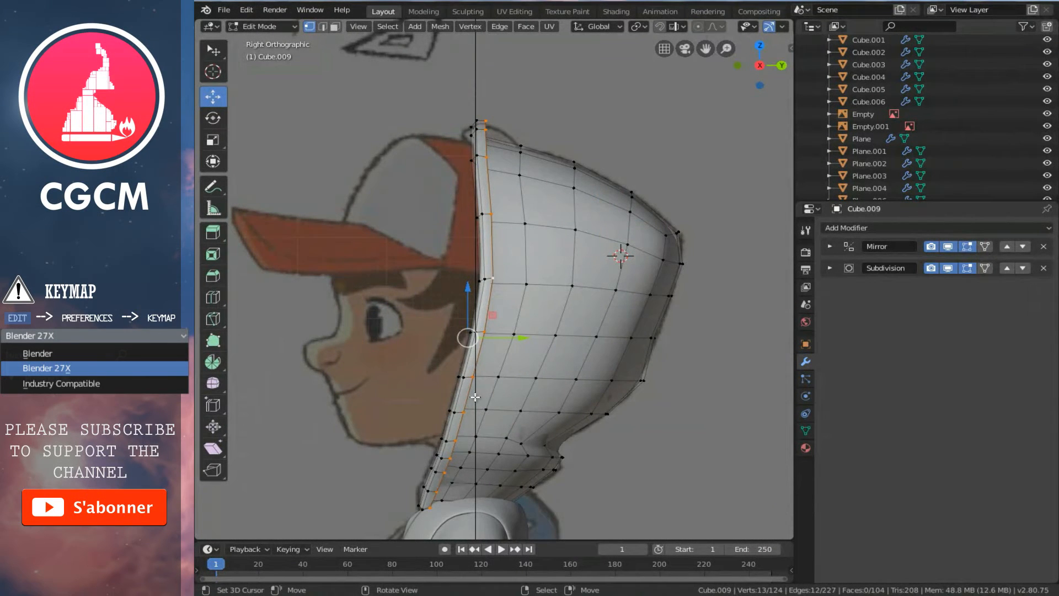
scroll(474, 396, up, 2)
drag(516, 362, 537, 366)
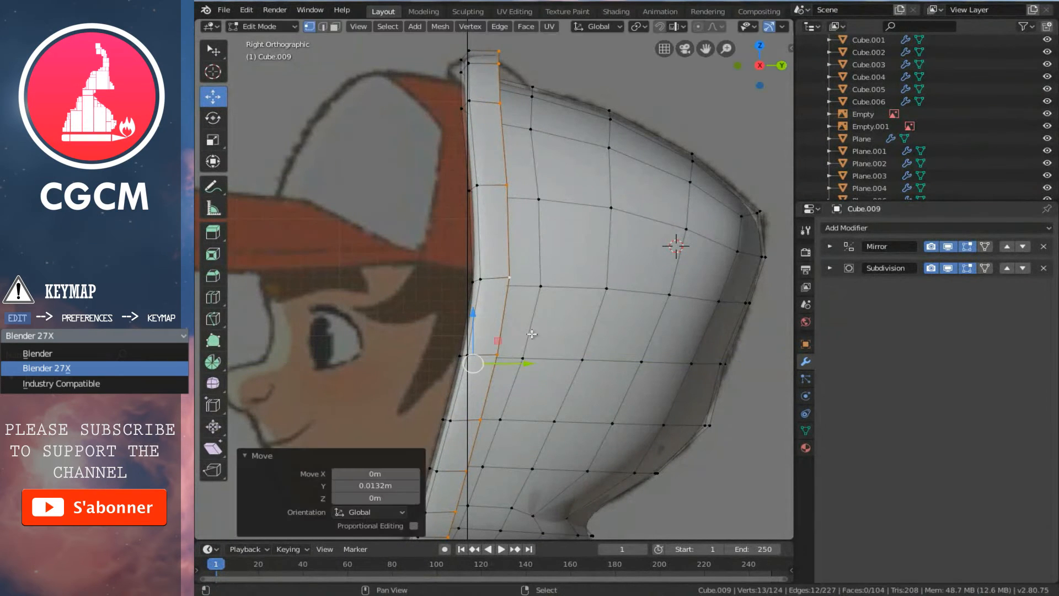
shift+middle_drag(536, 366, 525, 326)
drag(525, 318, 527, 318)
- Add one centred loop cut along the length of the hood's front rim and return to Object Mode
key(ctrl+r)
click(490, 314)
right_click(511, 337)
scroll(511, 336, down, 4)
mouse_move(499, 350)
middle_down()
mouse_move(585, 365)
mouse_move(480, 380)
mouse_move(390, 356)
mouse_move(402, 332)
mouse_move(375, 390)
middle_up()
key(z)
scroll(579, 368, down, 1)
key(z)
key(Tab)
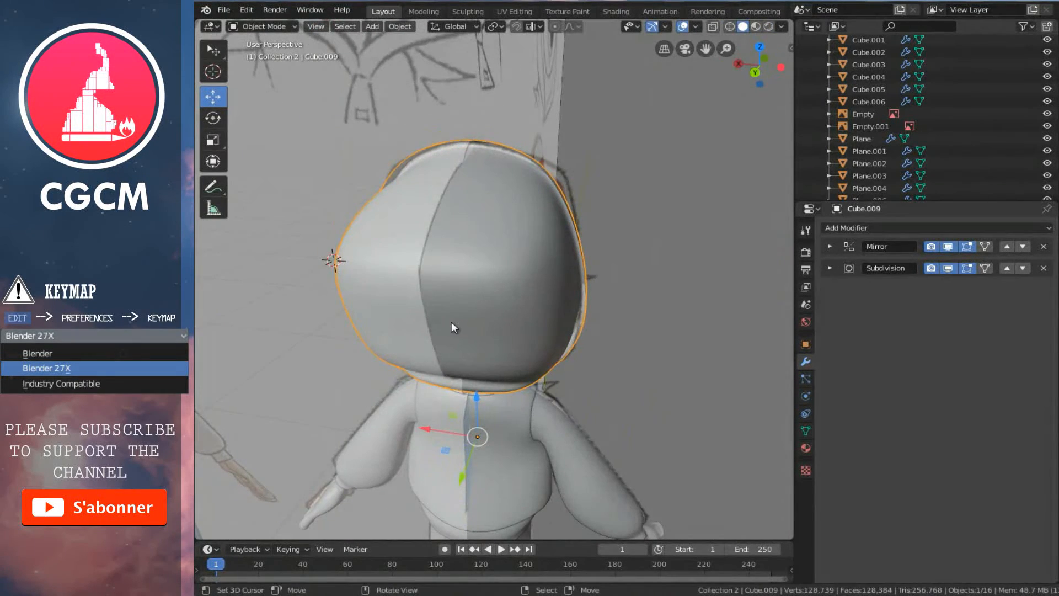
- Examine the hood's interior and rim in local view, toggle Empty.002's visibility, and return to the full scene
key(KP_Divide)
middle_drag(467, 316, 794, 253)
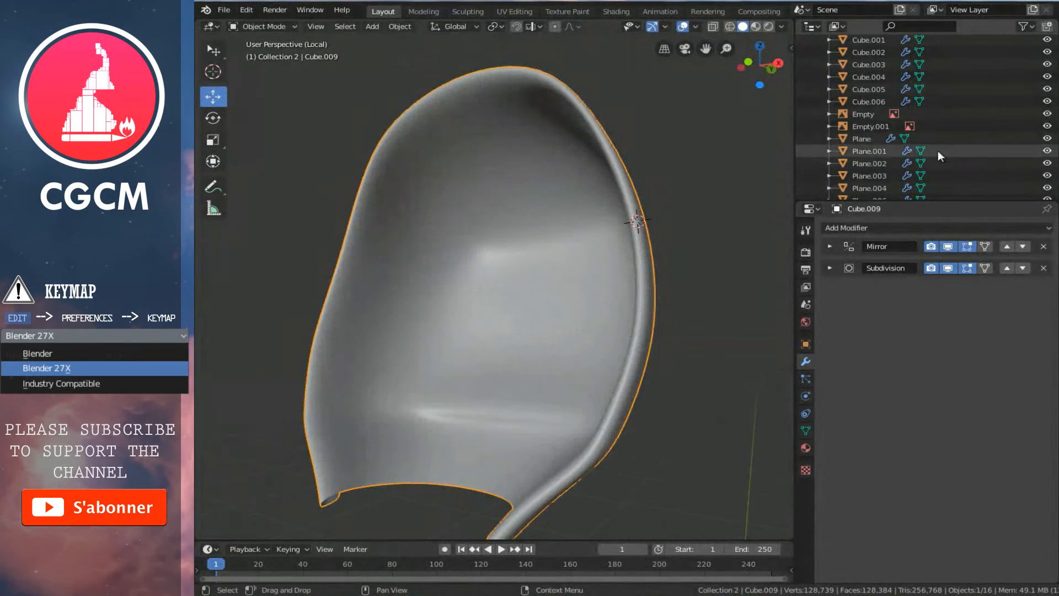
scroll(938, 151, down, 4)
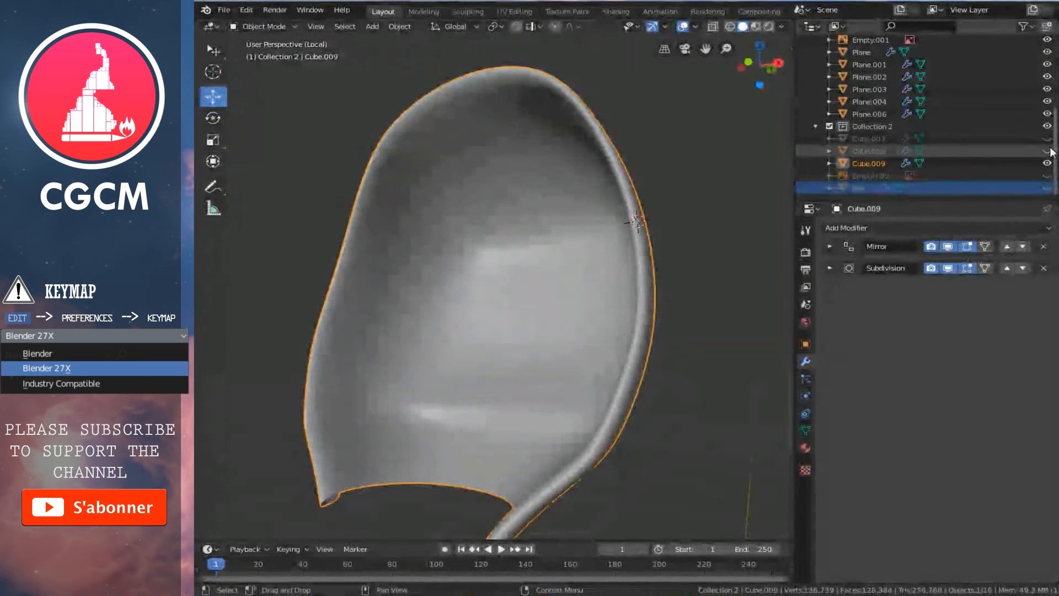
click(1047, 176)
click(1047, 176)
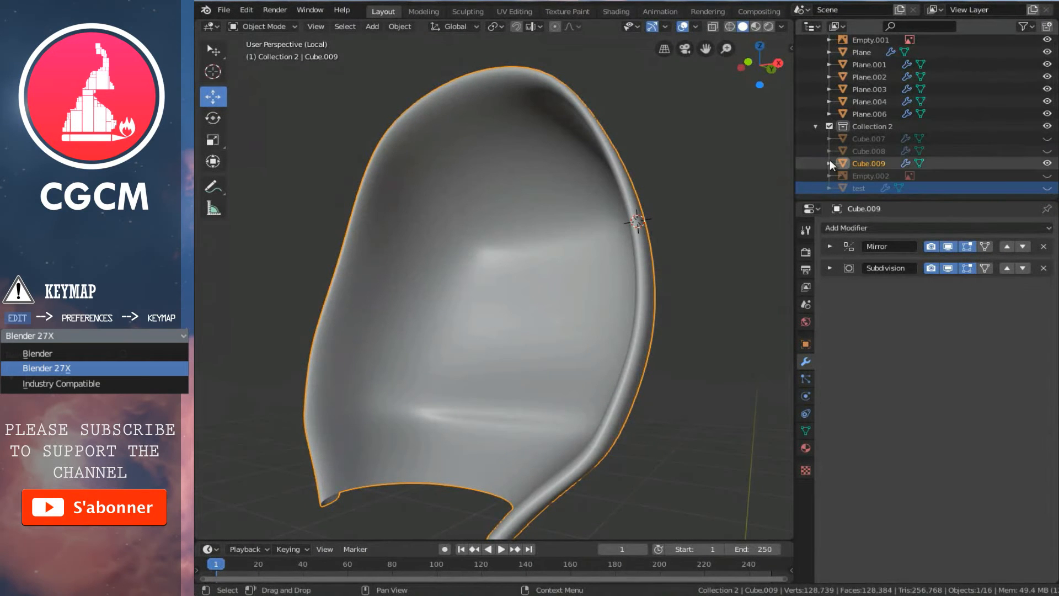
scroll(631, 282, down, 1)
key(KP_Divide)
middle_drag(631, 282, 596, 263)
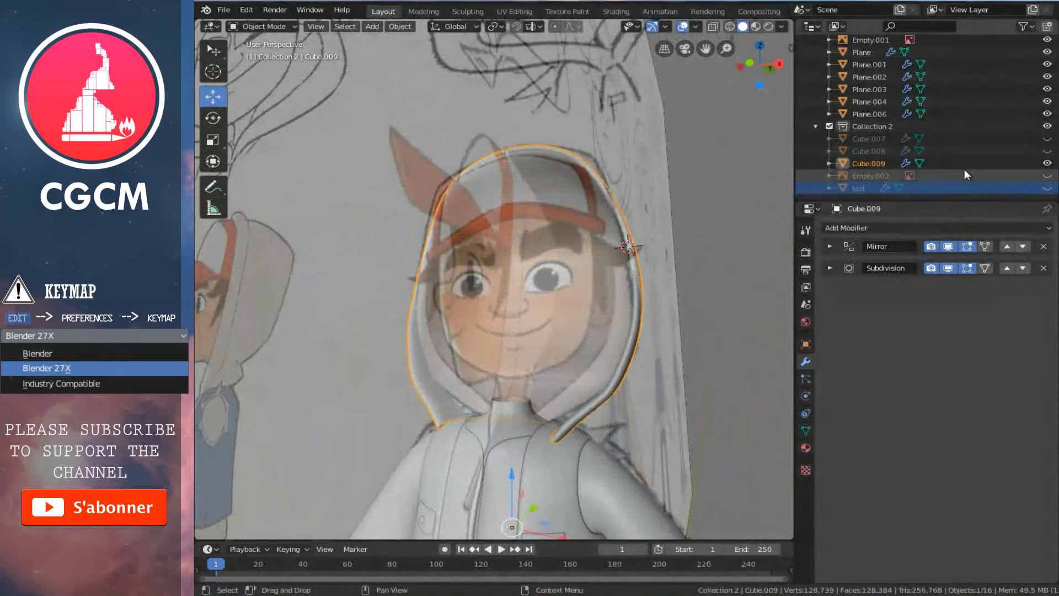
- Make Cube.008 visible in Collection 2 and rename it "chapeau"
click(1045, 151)
click(1045, 151)
click(1045, 151)
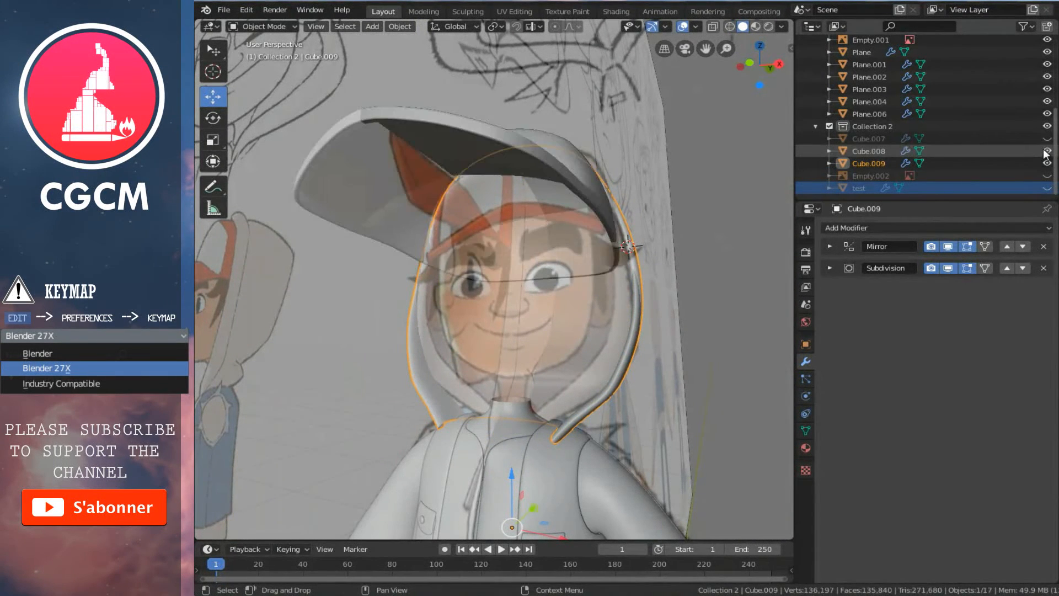
double_click(862, 150)
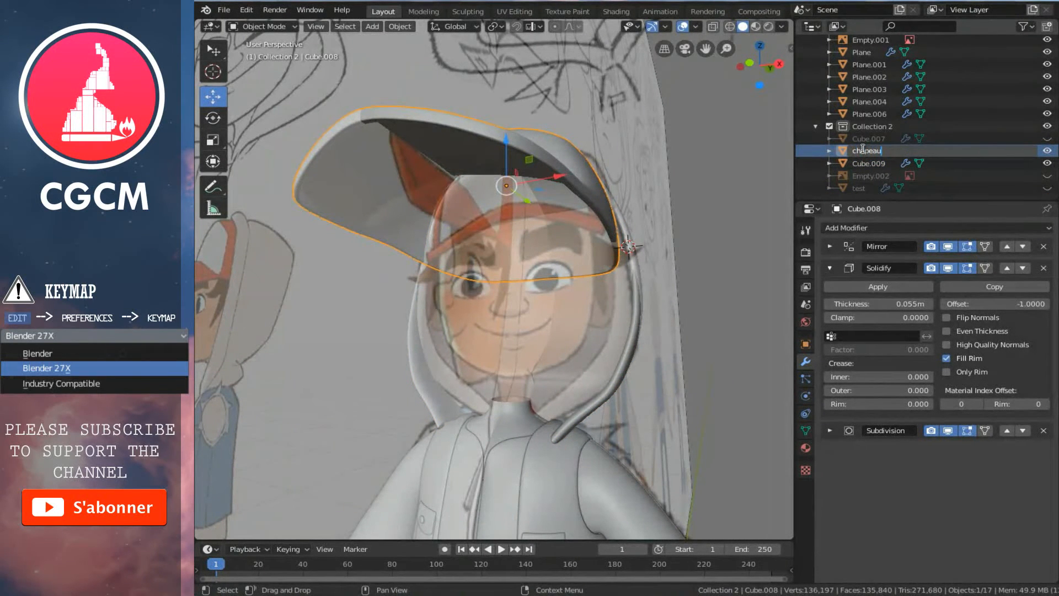
text(chapeau)
key(Return)
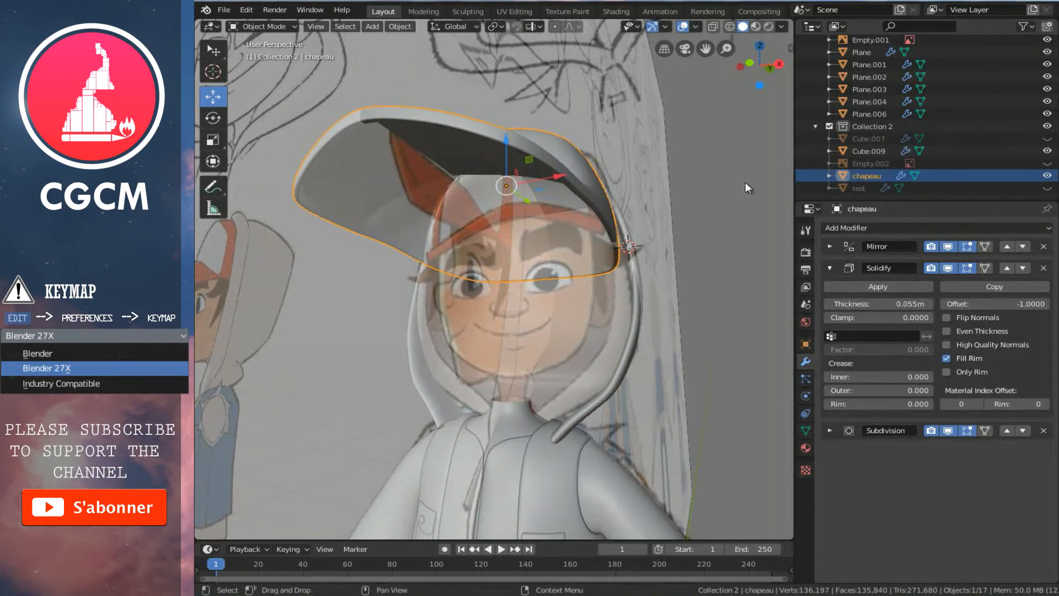
middle_drag(745, 182, 635, 244)
key(KP_1)
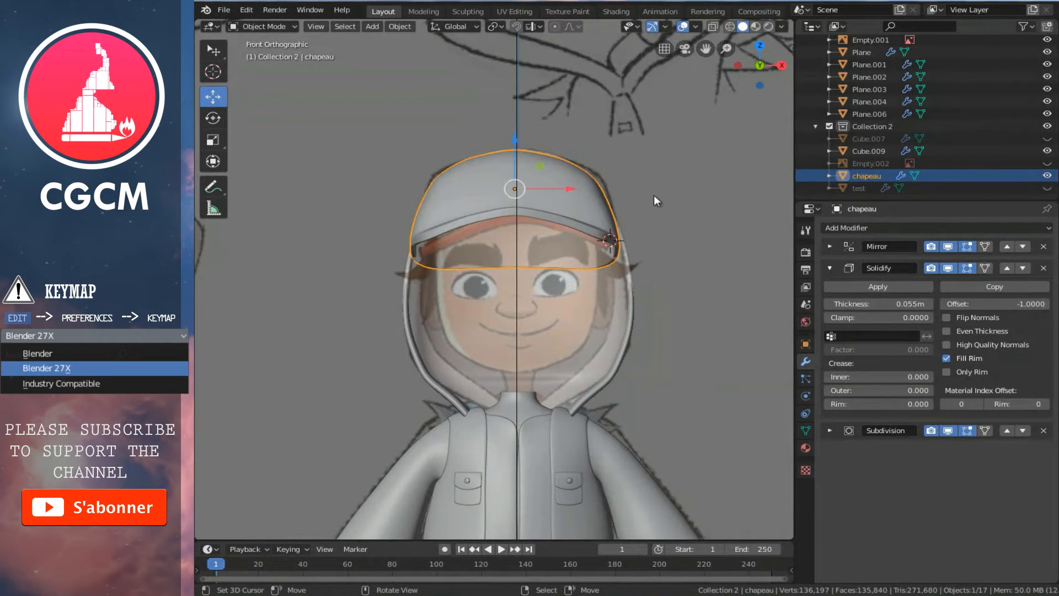
click(660, 594)
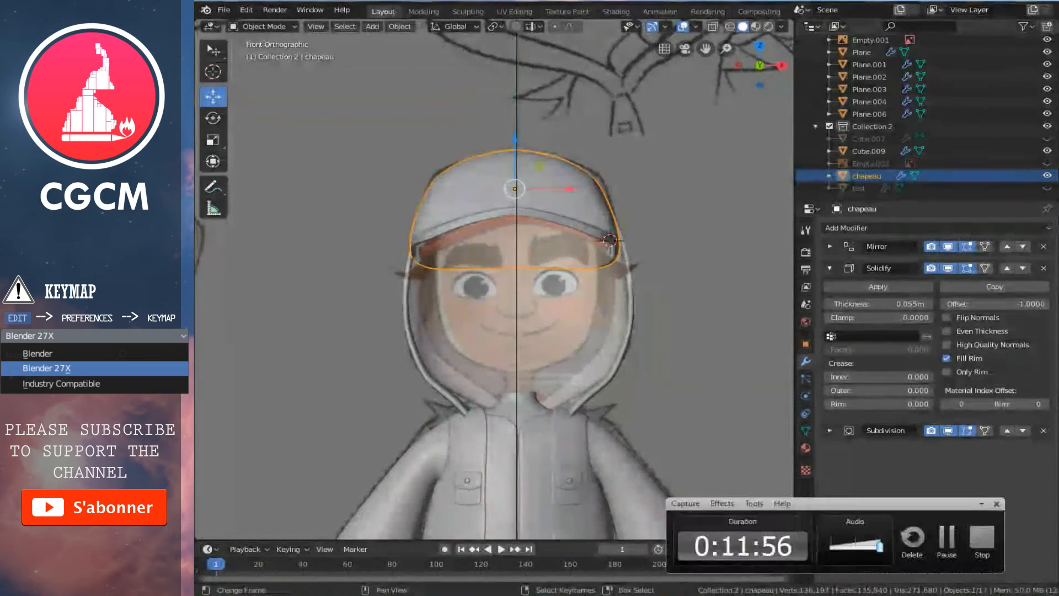
click(1000, 552)
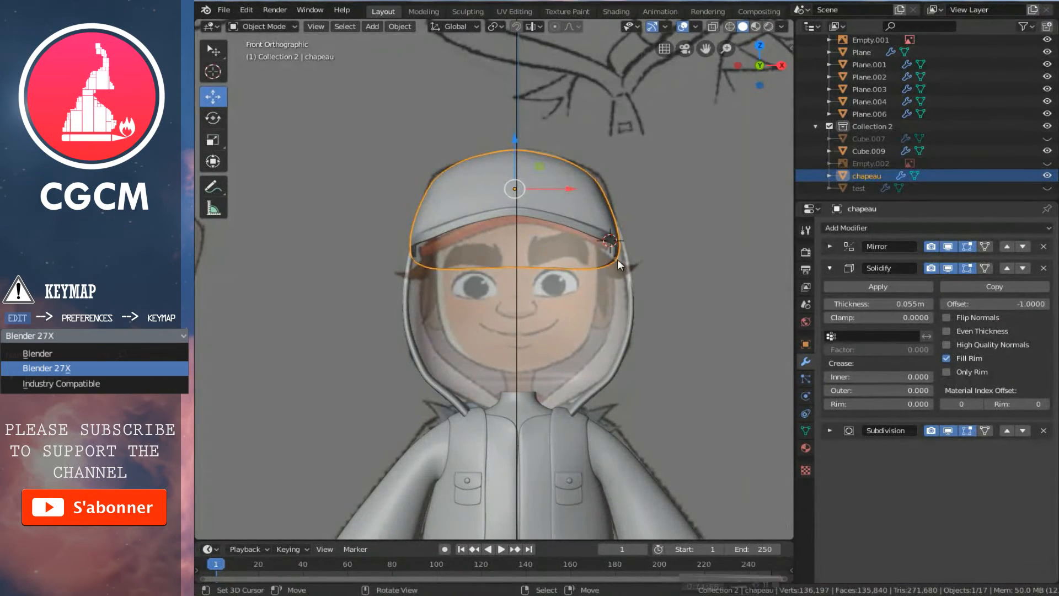
- Enter Edit Mode on the hood and raise two vertices along its crown with proportional editing
middle_drag(618, 259, 419, 292)
middle_drag(571, 236, 545, 279)
right_click(545, 280)
key(Tab)
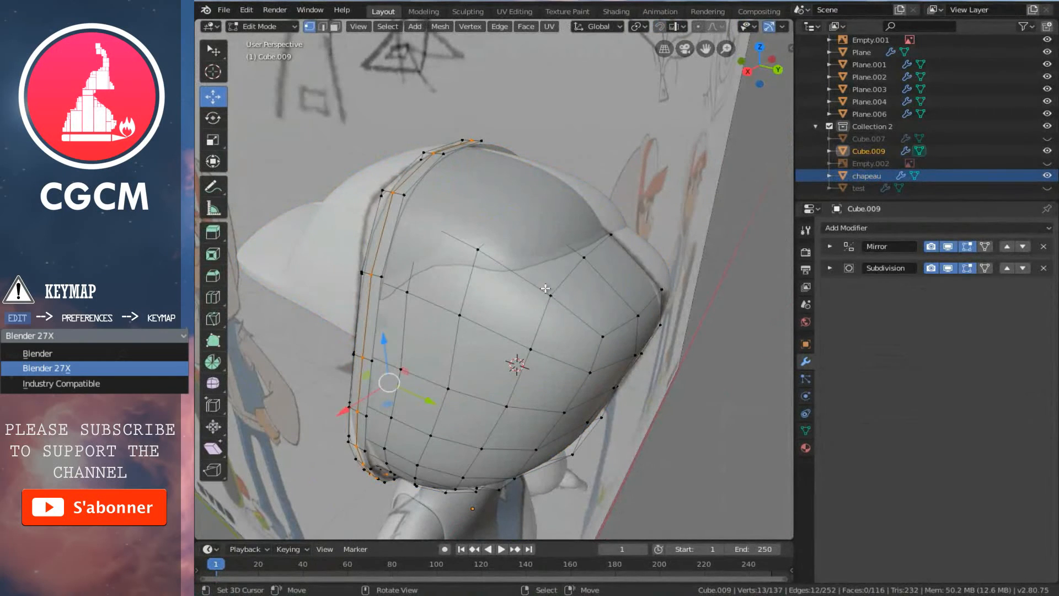
middle_drag(539, 218, 544, 246)
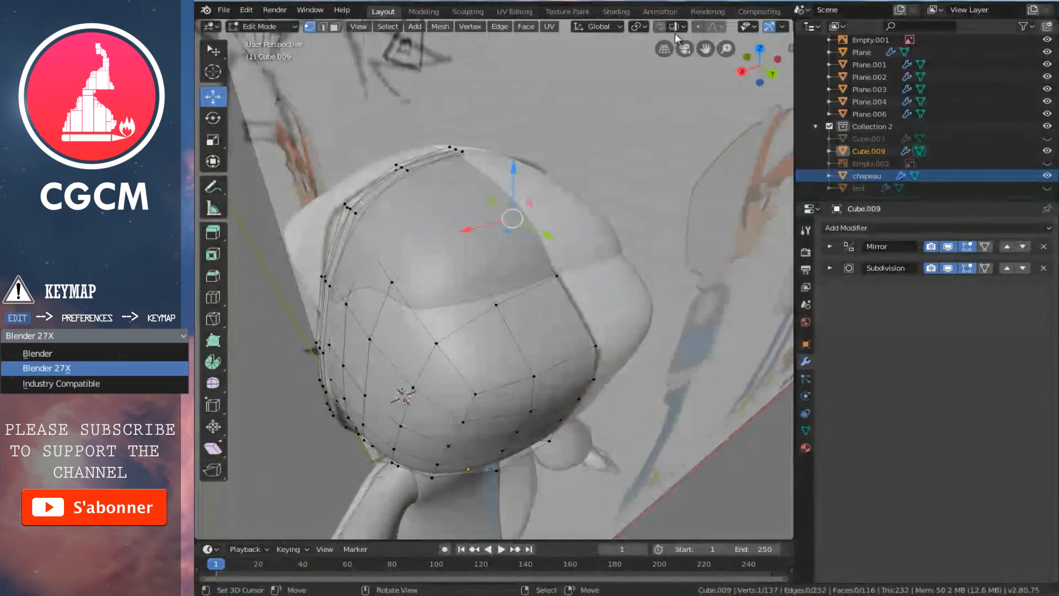
drag(508, 169, 509, 129)
scroll(512, 144, down, 5)
right_click(392, 257)
drag(386, 232, 385, 221)
middle_drag(386, 221, 361, 215)
- Move two vertices on the hood's back along X by -0.0105 m and -0.0126 m with proportional editing
scroll(348, 322, up, 1)
right_click(285, 314)
scroll(330, 325, down, 1)
middle_drag(330, 325, 340, 348)
drag(287, 366, 340, 362)
middle_drag(339, 362, 483, 293)
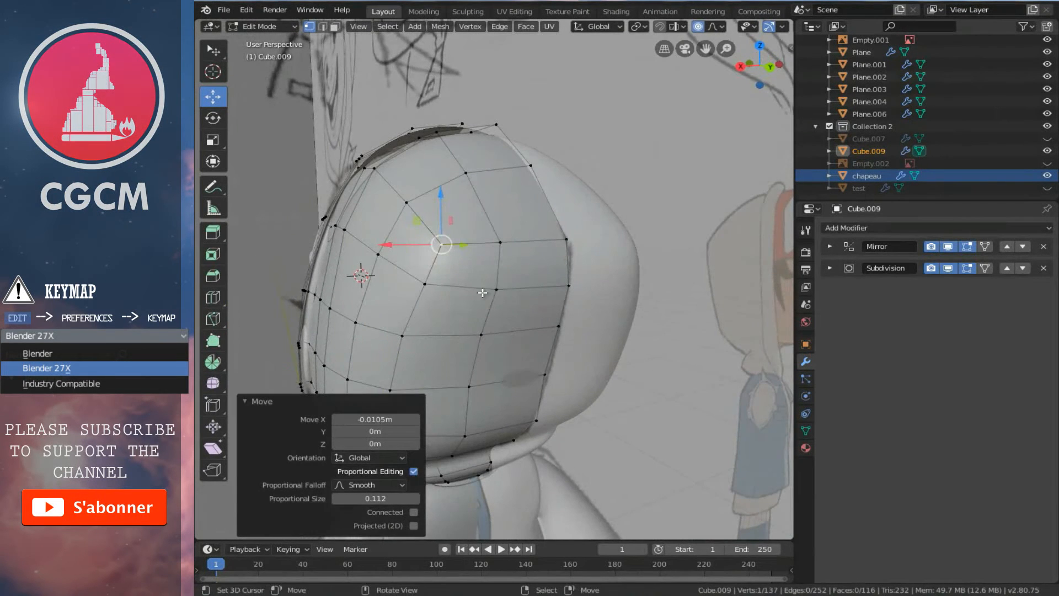
right_click(496, 289)
drag(432, 287, 458, 295)
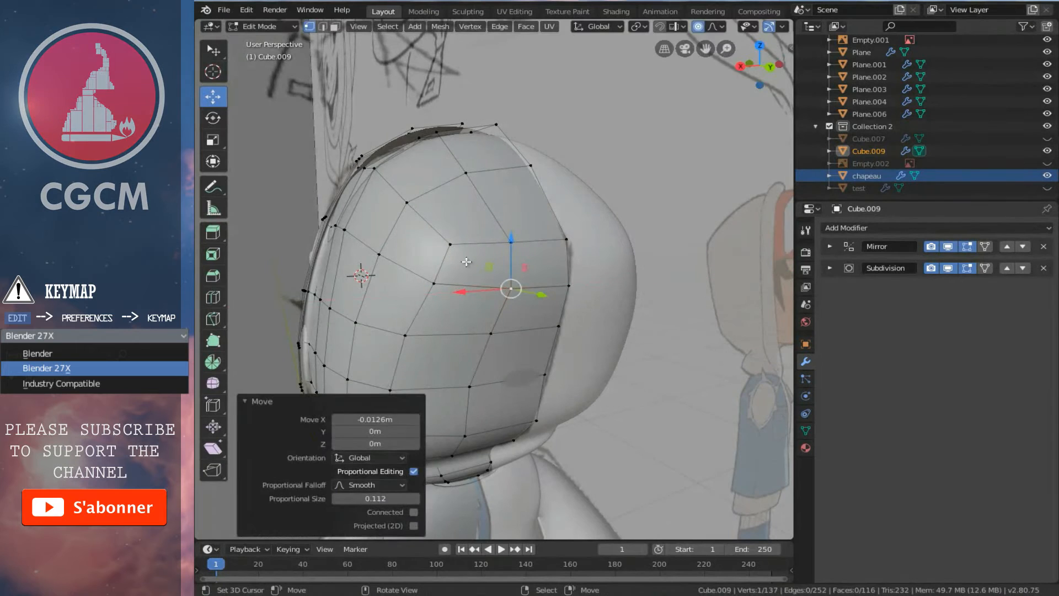
- Nudge a vertex on the hood's back with proportional editing and check the smoothed shape in Object Mode
middle_drag(474, 244, 523, 267)
key(Tab)
middle_drag(597, 267, 662, 260)
key(Tab)
right_drag(649, 261, 629, 259)
right_click(623, 298)
drag(683, 303, 679, 304)
middle_drag(679, 304, 575, 303)
key(Tab)
key(Tab)
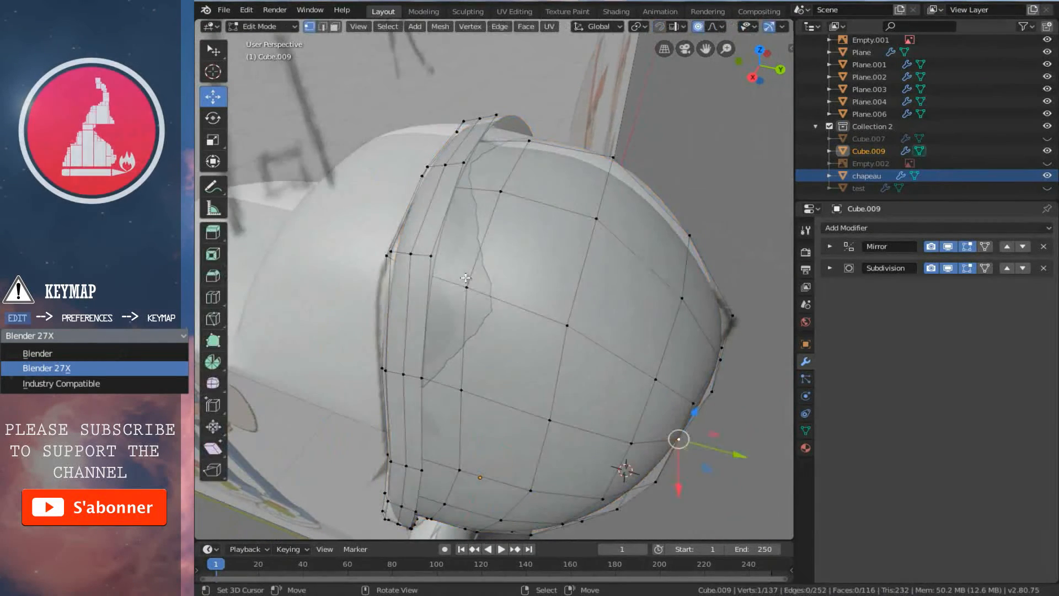
- Raise two vertices behind the hood's front rim with proportional editing, the first by 0.0102 m along Z, to cover the cap
right_click(475, 283)
middle_drag(477, 282, 430, 264)
drag(382, 210, 383, 204)
middle_drag(382, 204, 394, 198)
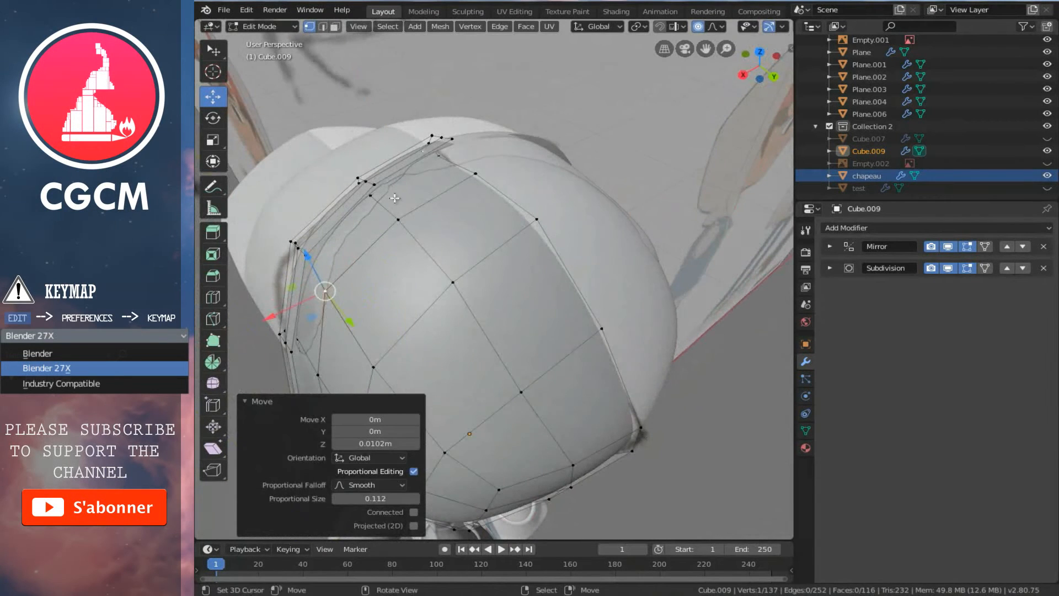
right_click(437, 154)
drag(432, 113, 429, 102)
middle_drag(429, 102, 348, 200)
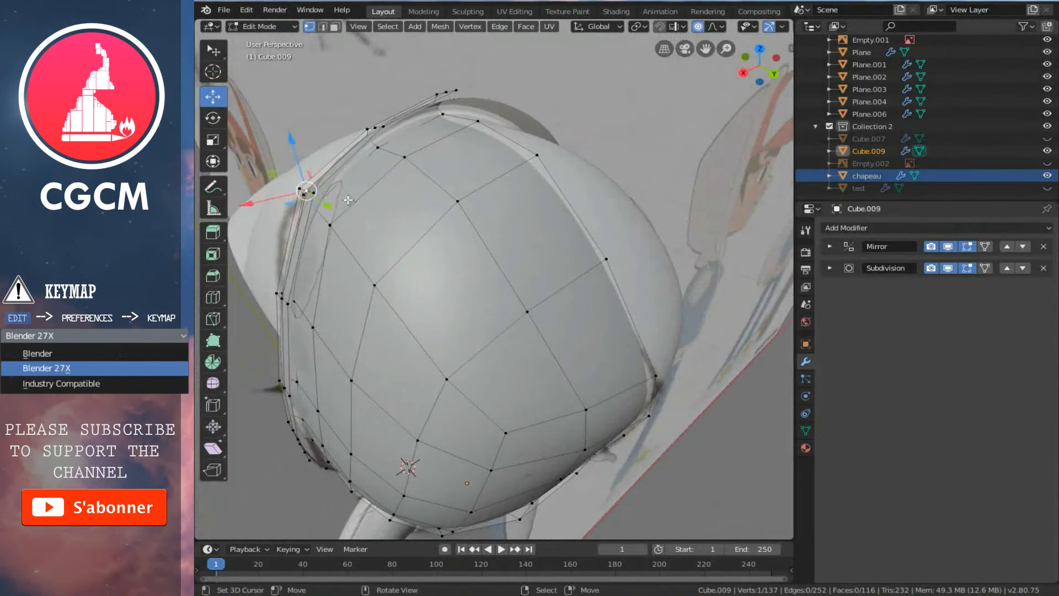
- Move the hood's upper rim vertex about 0.008 m outward along X with proportional editing and check it in Object Mode
key(g)
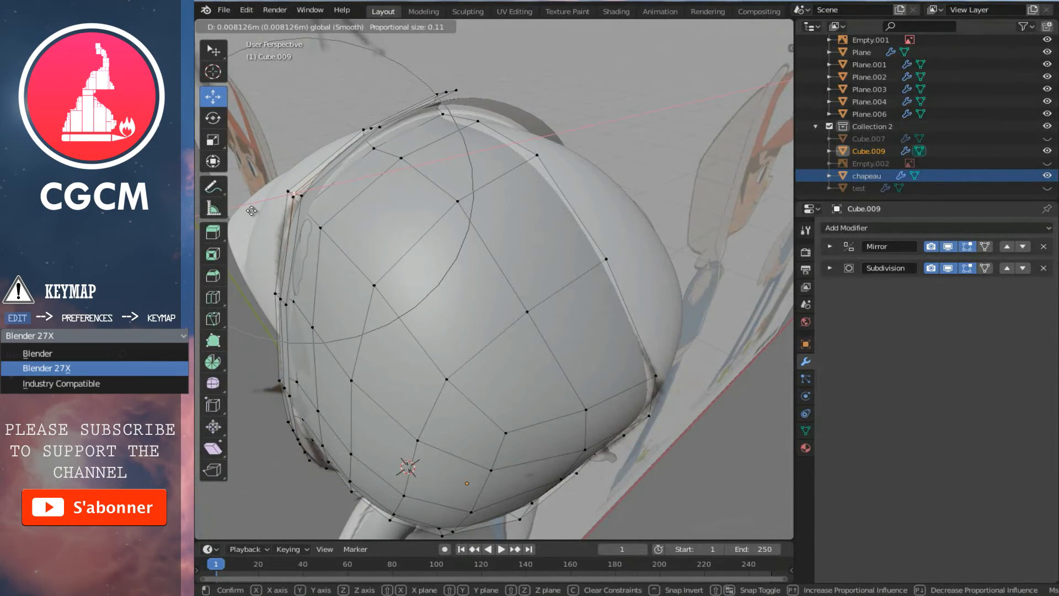
click(247, 214)
key(Tab)
scroll(384, 281, down, 4)
middle_drag(390, 280, 390, 253)
- Move the vertex at the hood's lower back about 0.02 m along Y with proportional editing
key(Tab)
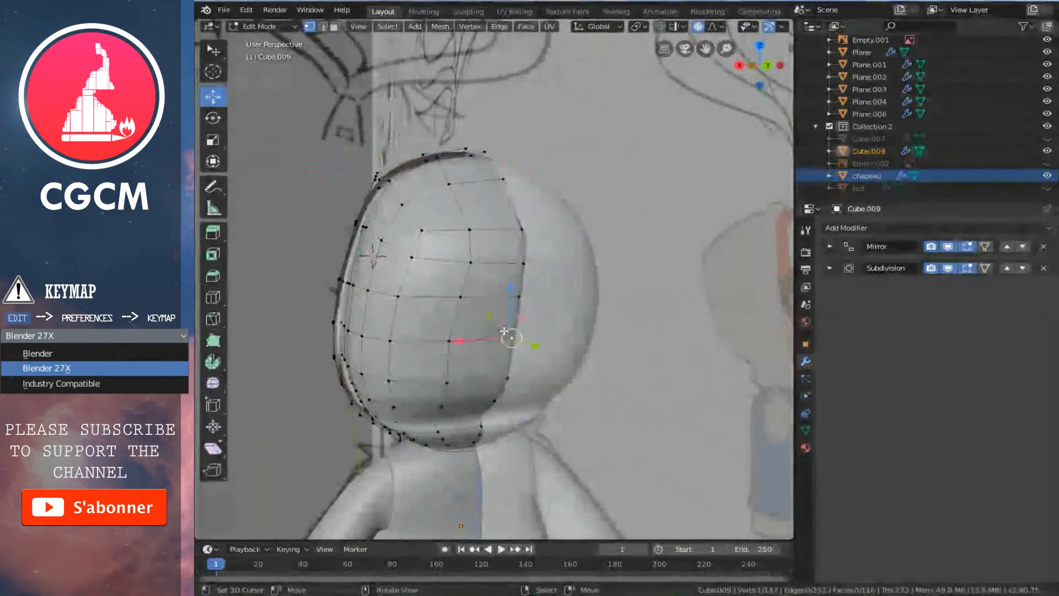
middle_drag(508, 331, 567, 319)
key(g)
key(y)
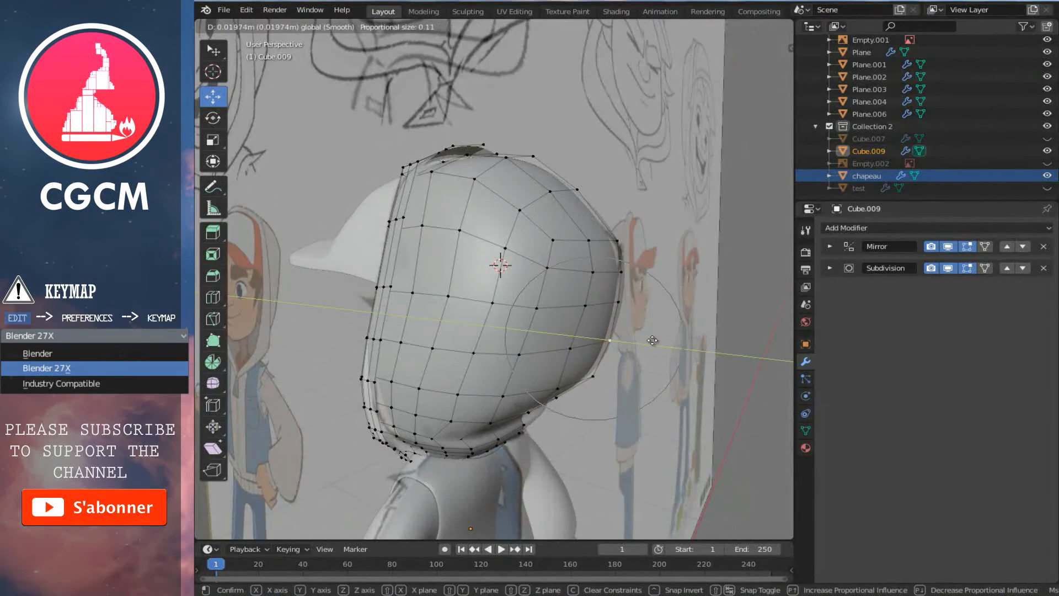
click(652, 340)
key(Tab)
middle_drag(652, 341, 514, 270)
- Shift the hood's lower back vertex freely by about 0.006 m with proportional editing and return to Object Mode
key(Tab)
middle_drag(468, 244, 524, 316)
key(g)
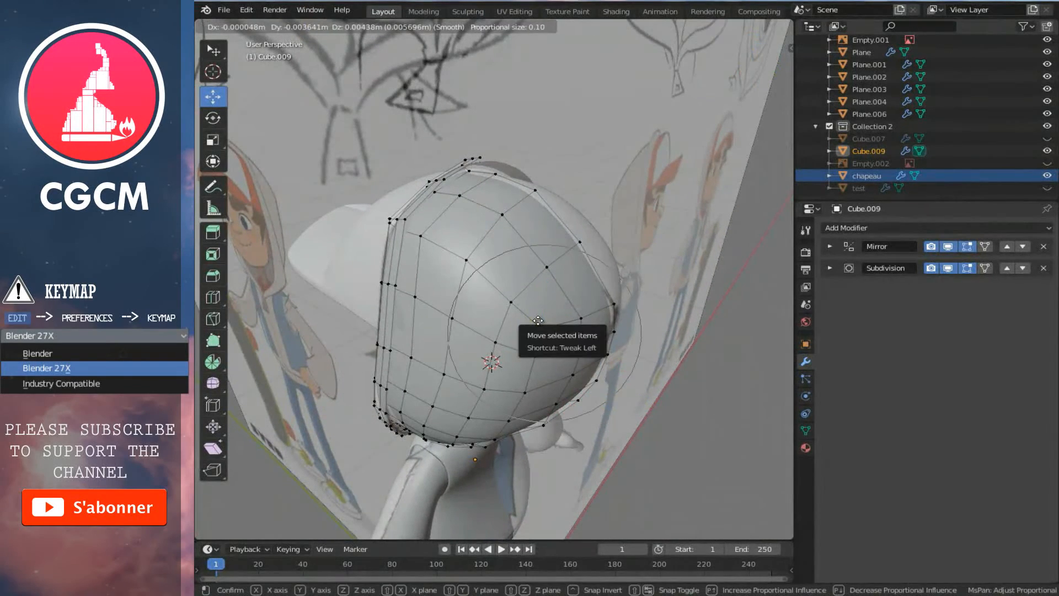
click(538, 320)
key(Tab)
- Hide the reference images Empty and Empty.001
middle_drag(478, 382, 661, 336)
scroll(606, 336, down, 5)
middle_drag(557, 336, 449, 326)
right_click(639, 349)
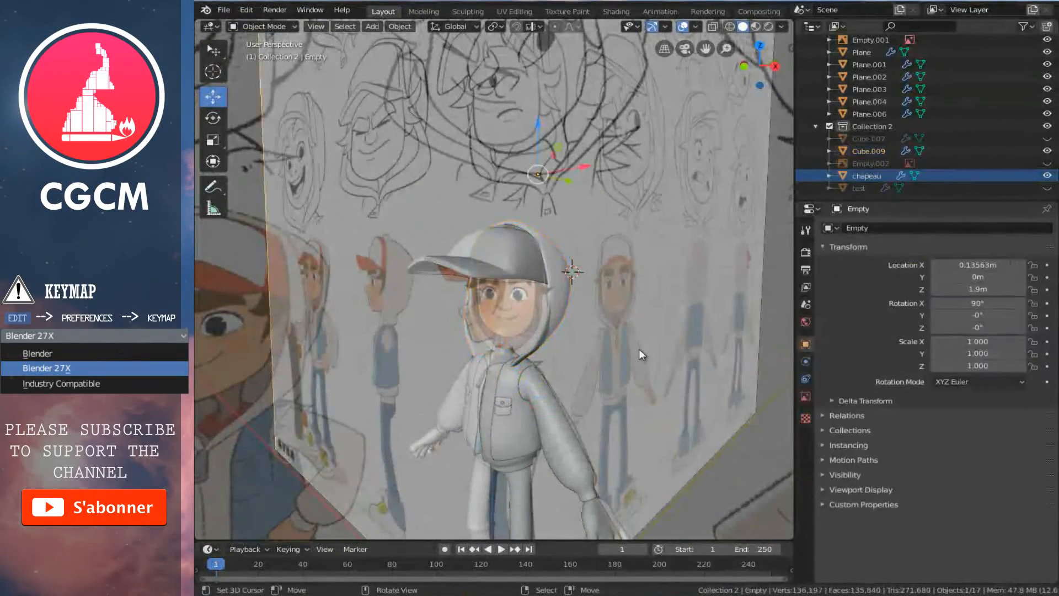
key(h)
right_click(639, 349)
key(h)
middle_drag(558, 365, 508, 306)
scroll(443, 329, up, 4)
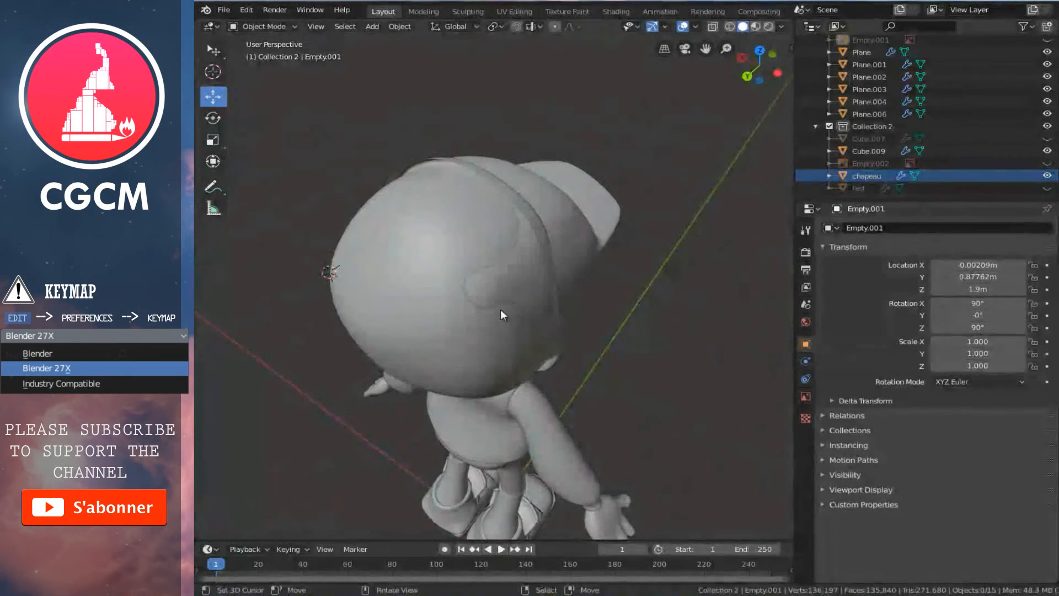
- Select the cap and shift the whole object 0.00799 m along X, then adjust its position once more
right_click(500, 309)
key(Tab)
key(Tab)
middle_drag(545, 289, 545, 175)
right_click(523, 269)
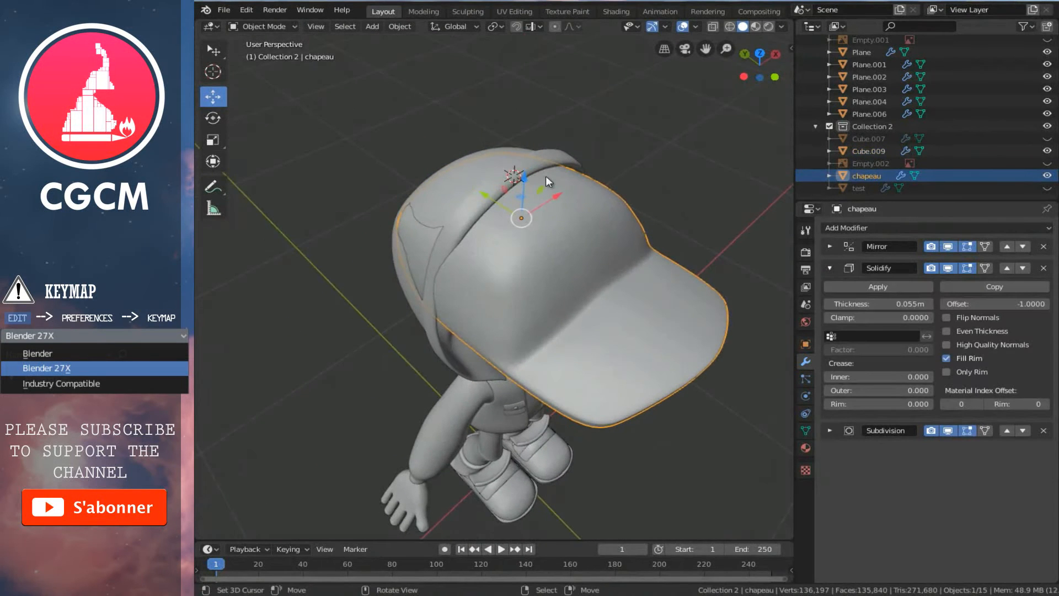
key(g)
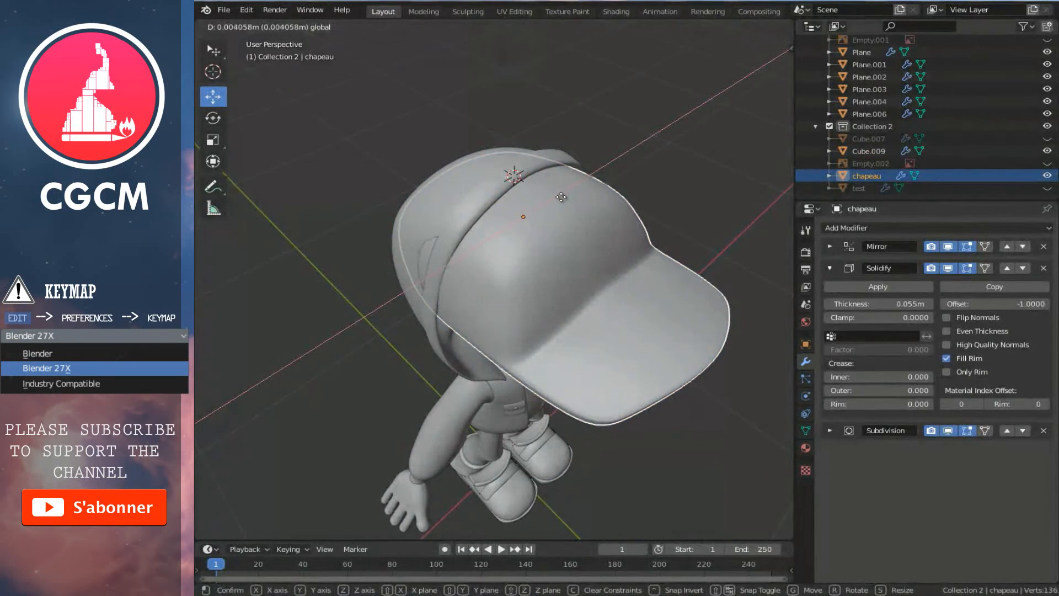
click(562, 197)
middle_drag(562, 197, 584, 258)
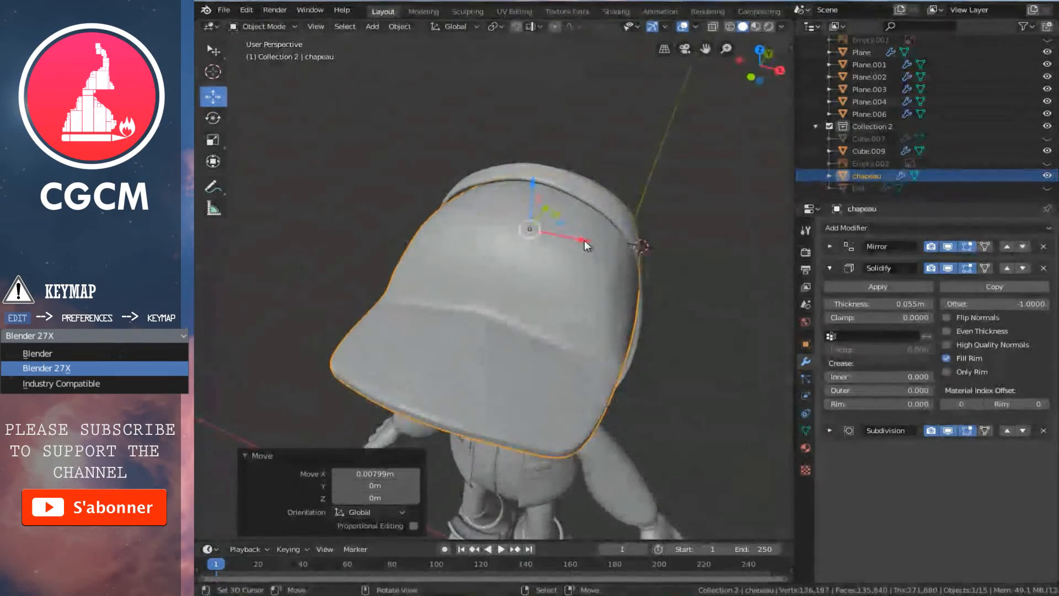
key(g)
click(582, 240)
- In Edit Mode, move a vertex on the cap's side -0.00713 m along X with proportional editing and refine its position
mouse_move(635, 317)
middle_down()
mouse_move(602, 287)
mouse_move(622, 316)
middle_up()
key(Tab)
key(g)
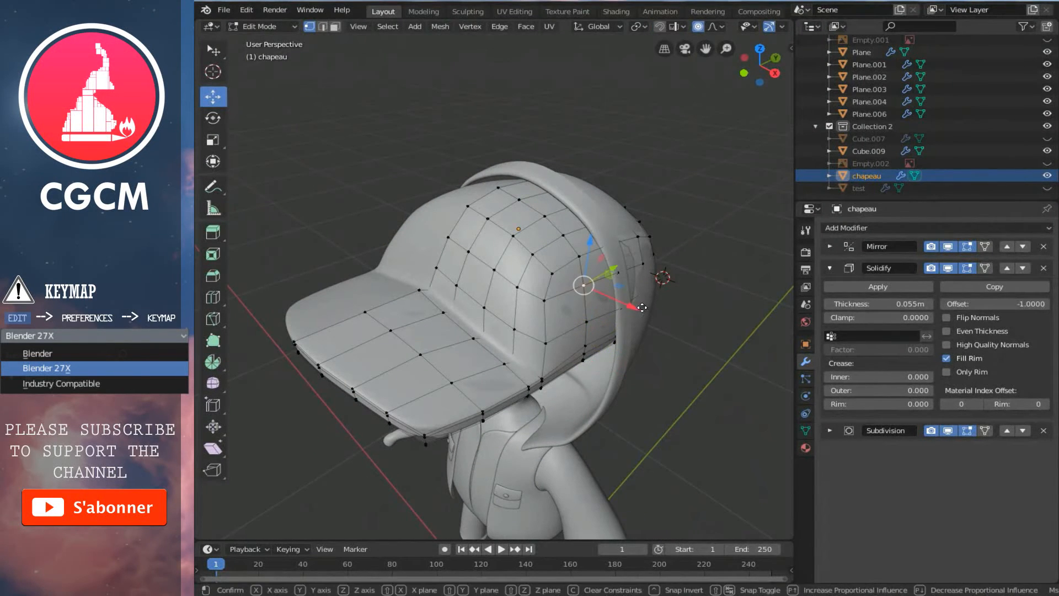
key(x)
click(637, 304)
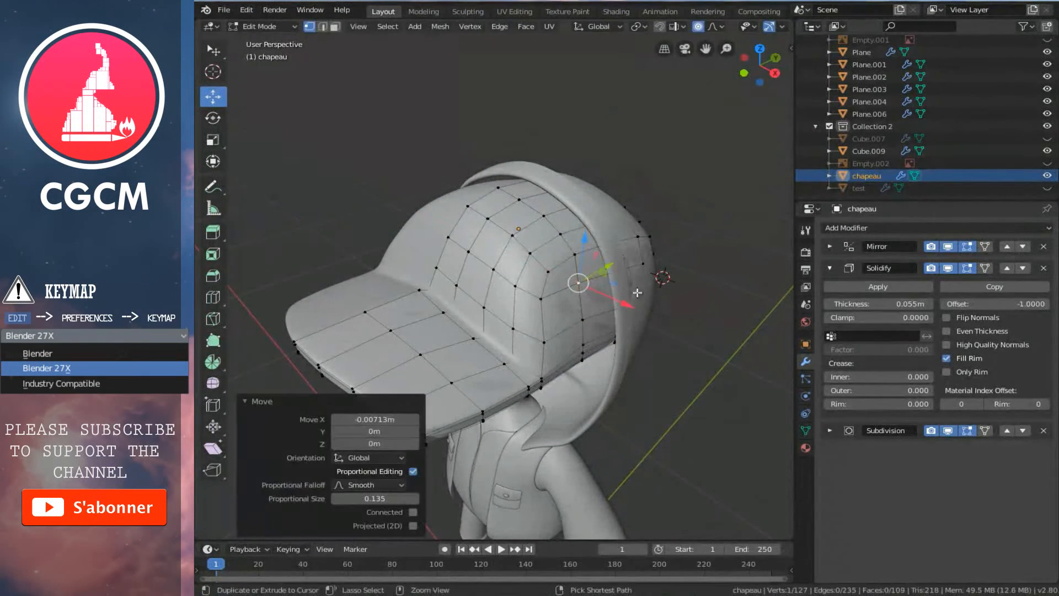
drag(687, 251, 676, 245)
- Move the cap's side vertex -0.00701 m along Y, nudge a vertex near its lower edge, and return to Object Mode
middle_drag(676, 246, 598, 269)
drag(640, 270, 636, 270)
middle_drag(636, 270, 654, 294)
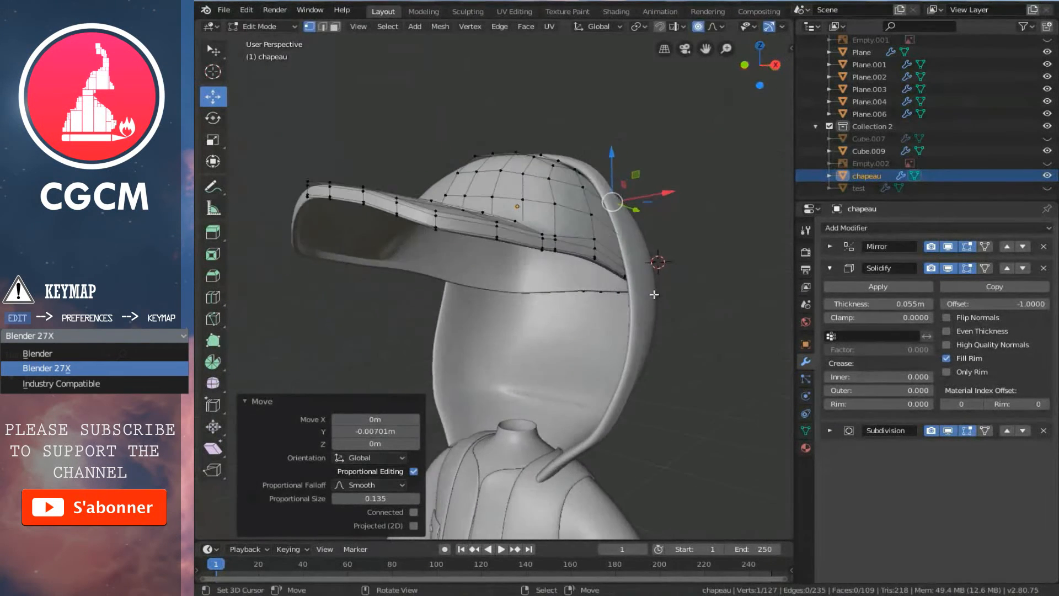
right_click(622, 276)
drag(677, 275, 673, 274)
middle_drag(673, 273, 554, 390)
key(Tab)
- Join the hood with the jacket object Cube.001, keeping the jacket as the active object
middle_drag(457, 371, 591, 369)
middle_drag(511, 326, 385, 343)
key(KP_3)
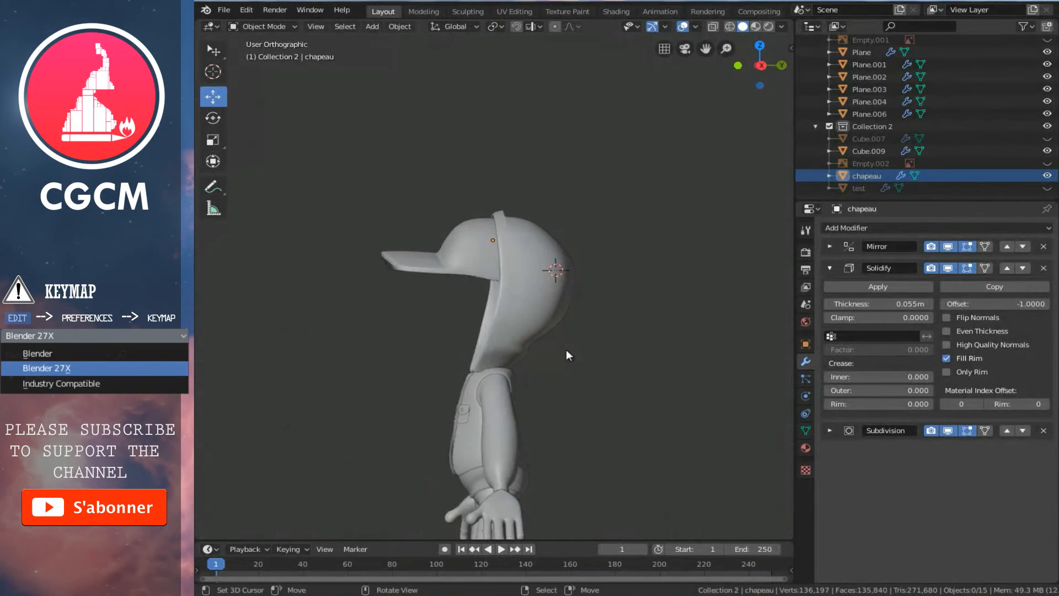
middle_drag(482, 365, 608, 309)
scroll(634, 320, up, 3)
middle_drag(567, 327, 602, 333)
right_click(604, 270)
middle_drag(541, 399, 619, 276)
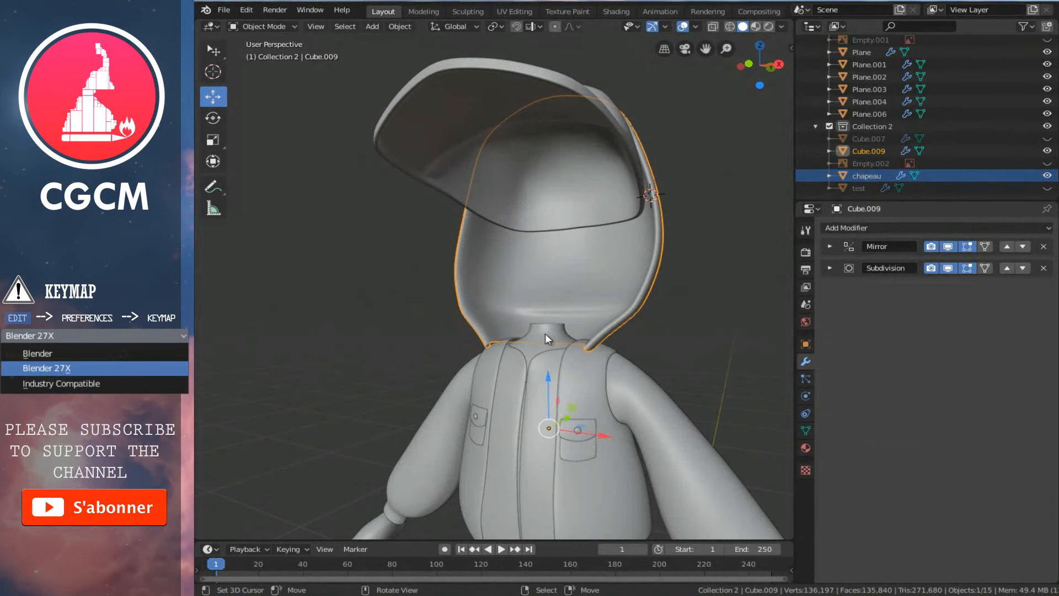
shift+right_click(545, 355)
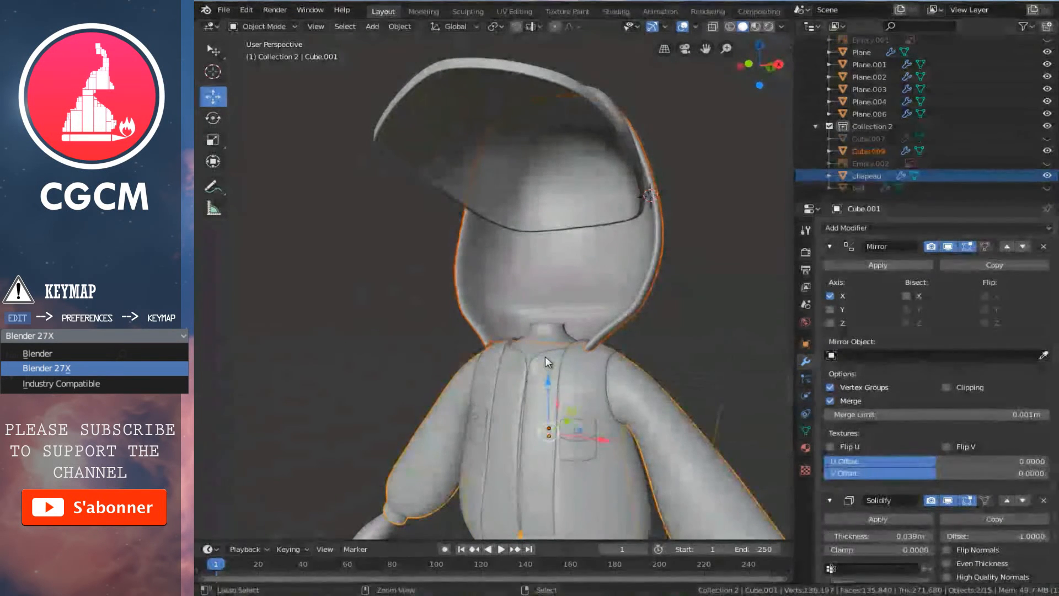
key(ctrl+j)
- Isolate the joined hood and jacket in local view and examine where they meet at the neck
middle_drag(545, 355, 746, 244)
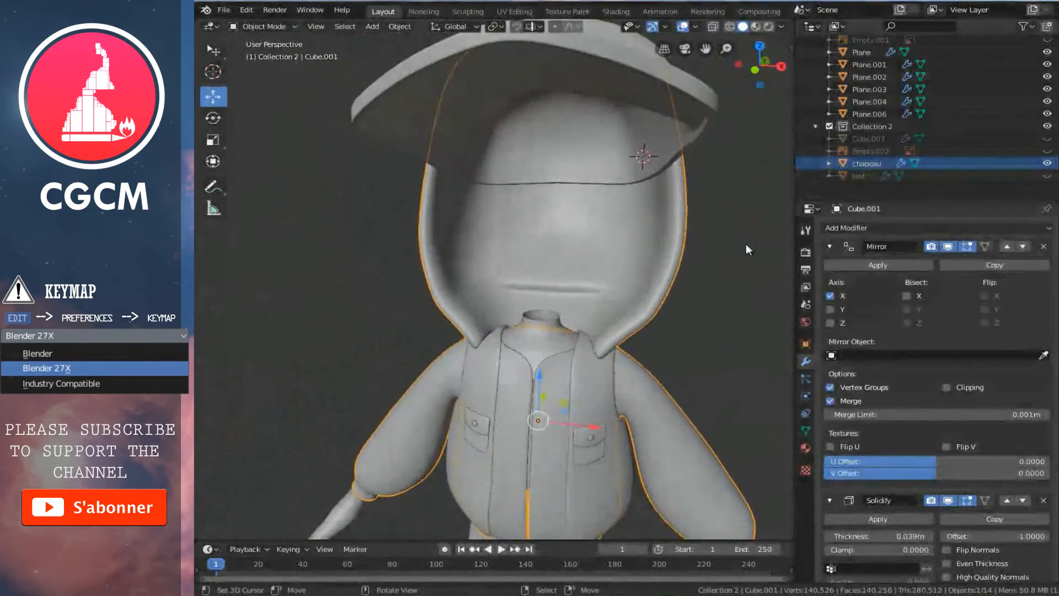
scroll(621, 235, down, 3)
middle_drag(535, 248, 491, 328)
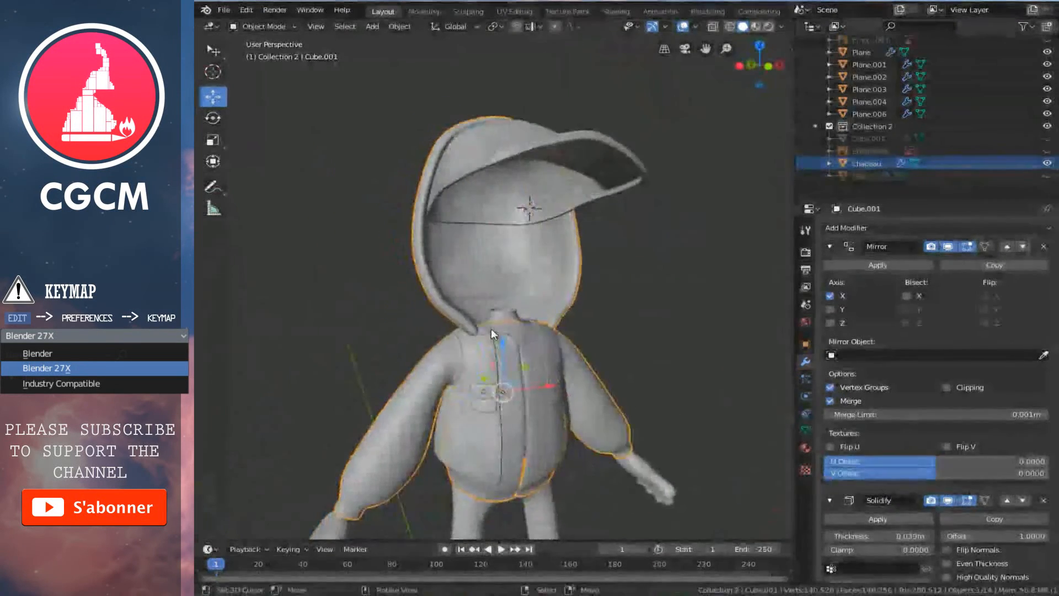
scroll(583, 320, up, 4)
key(KP_Divide)
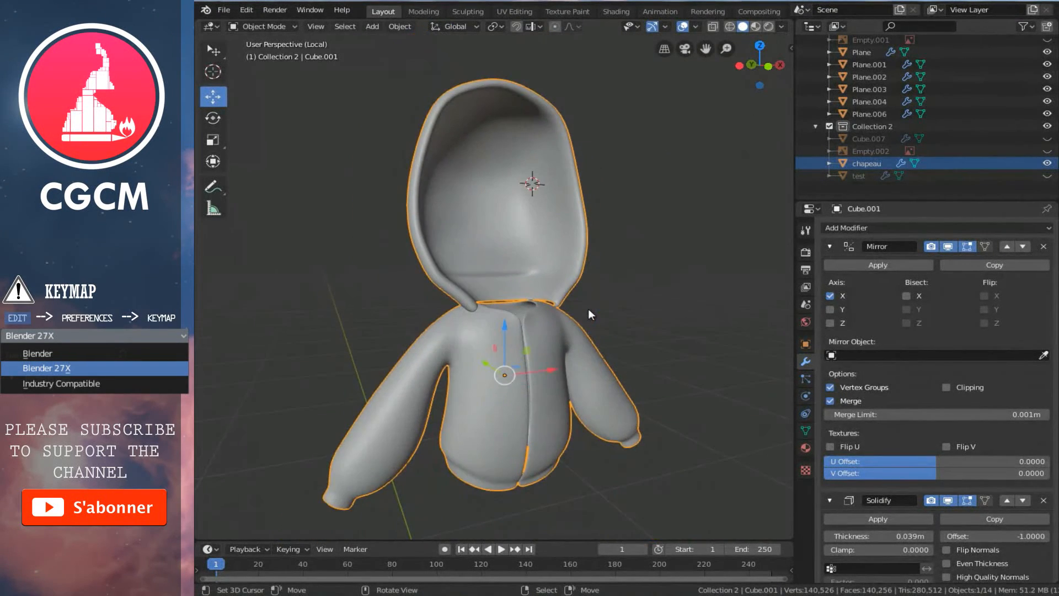
middle_drag(581, 309, 375, 298)
scroll(458, 286, up, 2)
middle_drag(458, 287, 360, 287)
scroll(436, 309, up, 2)
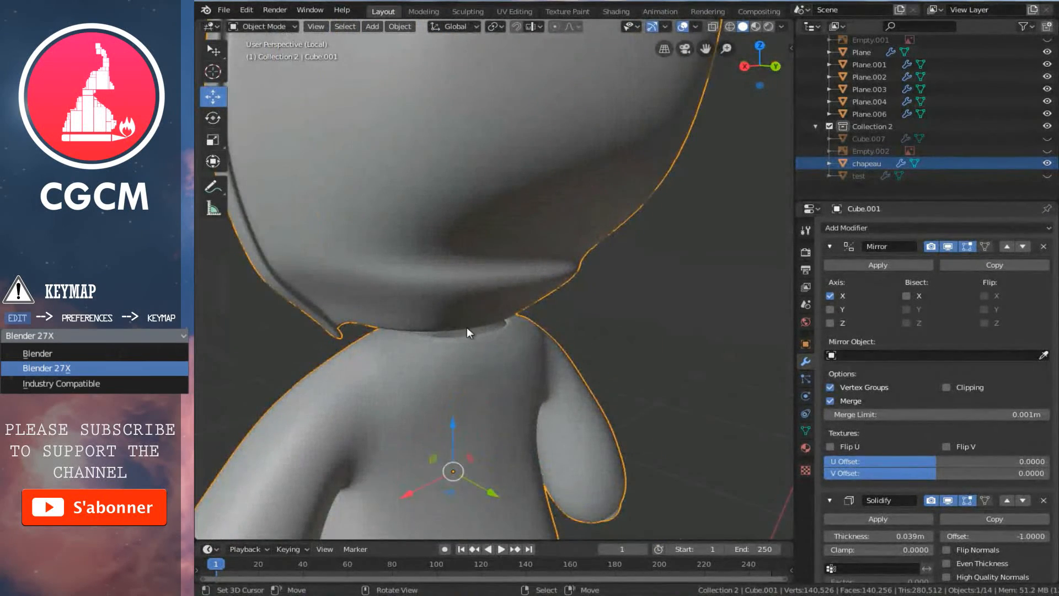
middle_drag(466, 327, 462, 333)
scroll(461, 333, up, 2)
- Enter Edit Mode and select the hood's entire linked mesh
key(Tab)
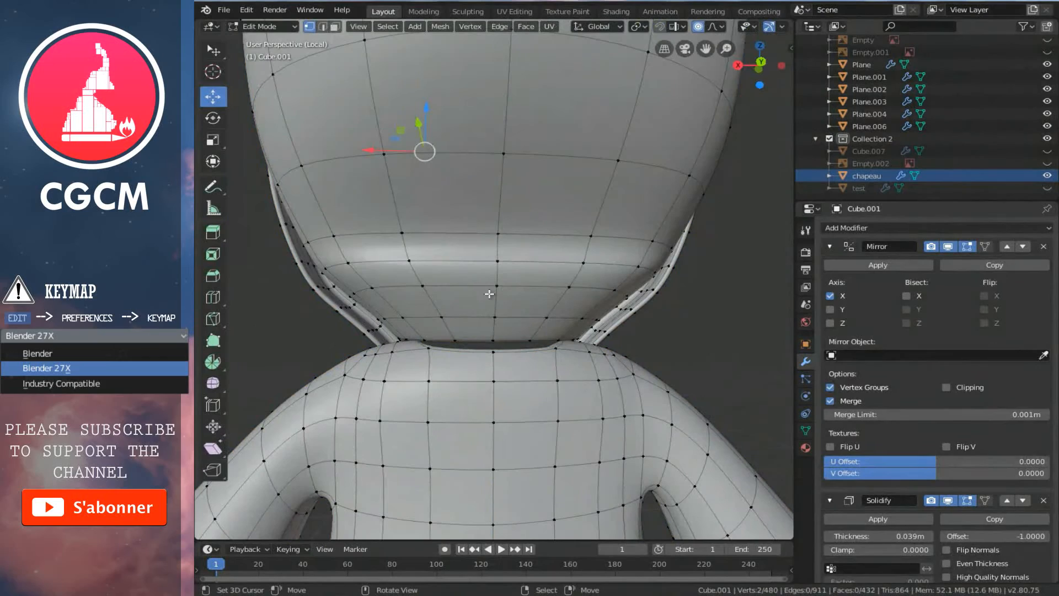
key(l)
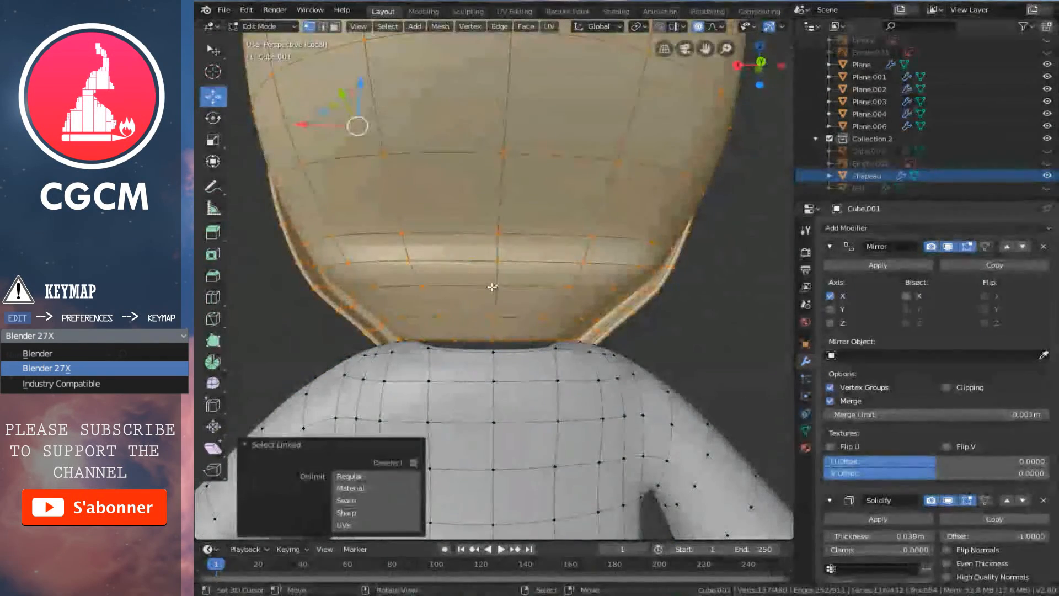
middle_drag(337, 83, 369, 109)
key(g)
drag(386, 93, 385, 85)
right_click(383, 83)
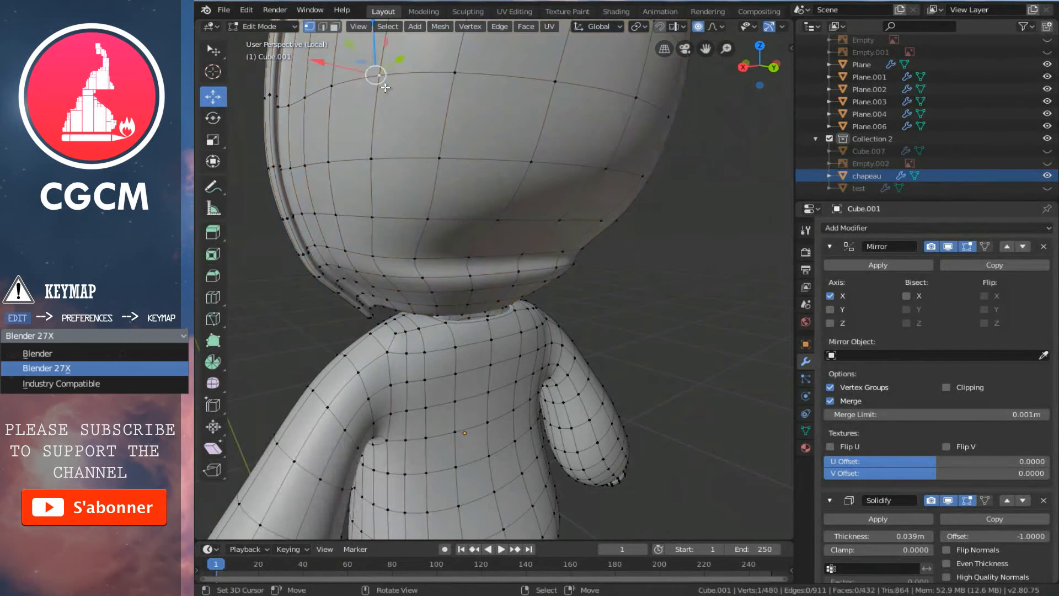
key(ctrl+z)
key(ctrl+z)
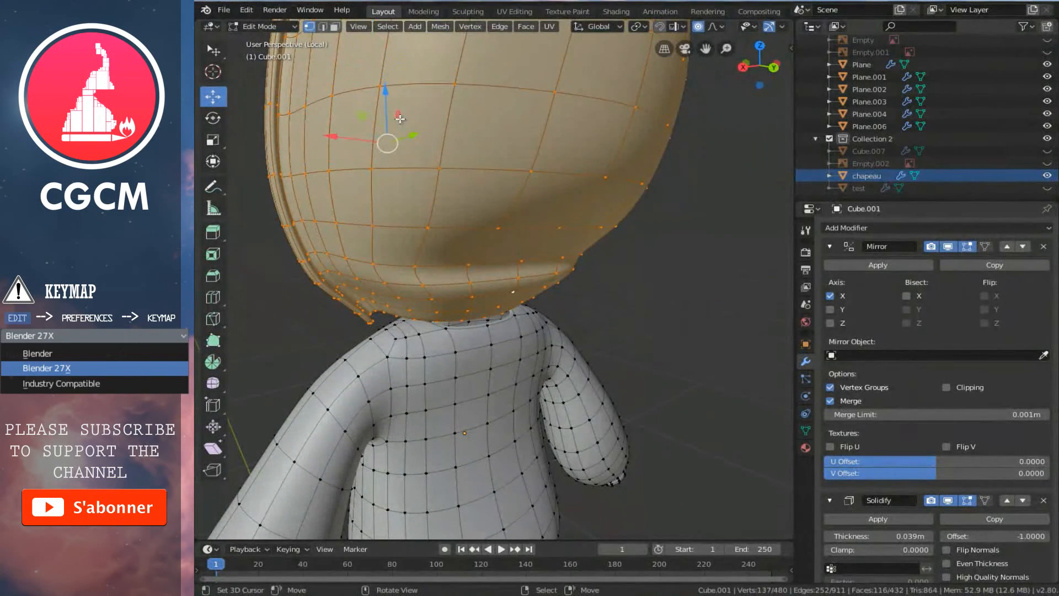
- Turn off proportional editing and raise the selected hood 0.0172 m along Z above the jacket
key(o)
drag(388, 105, 386, 71)
key(KP_3)
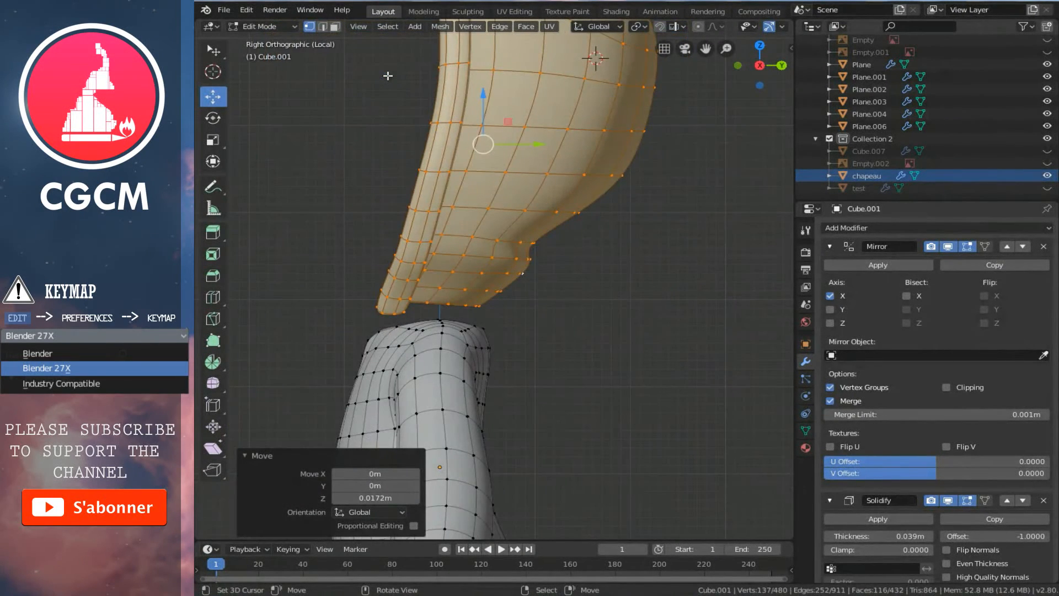
- In the back view, merge two neighbouring vertices beside the centre of the hood's lower edge at their center
key(ctrl+KP_1)
scroll(385, 79, up, 4)
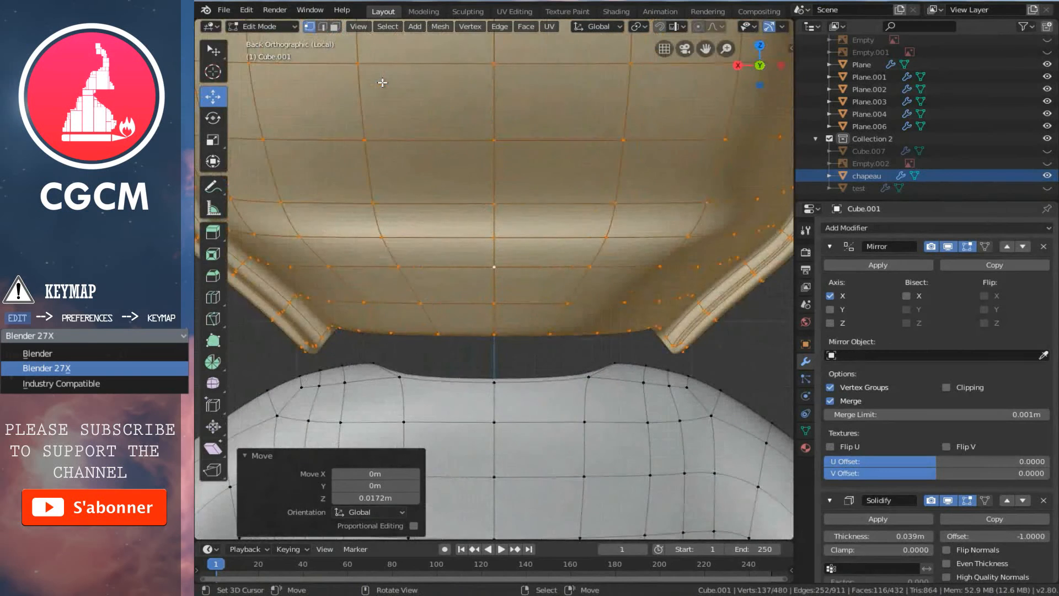
scroll(516, 195, up, 2)
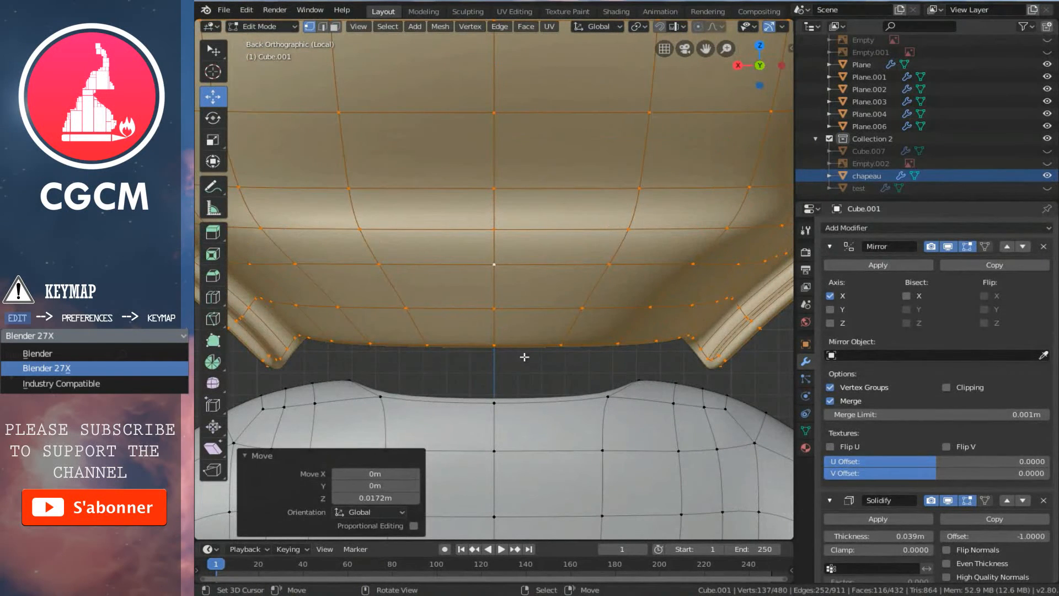
right_click(495, 346)
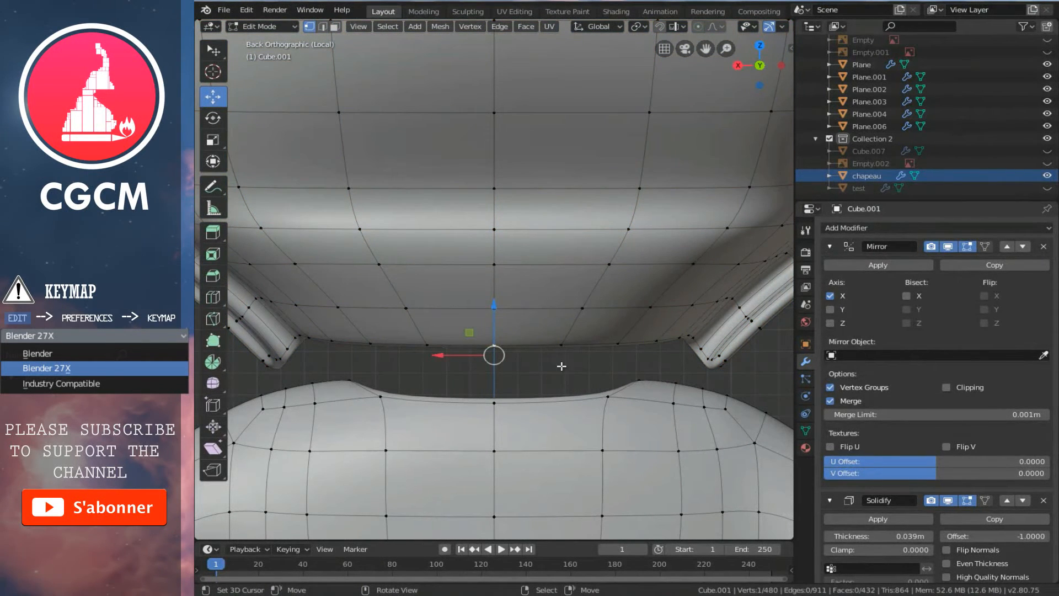
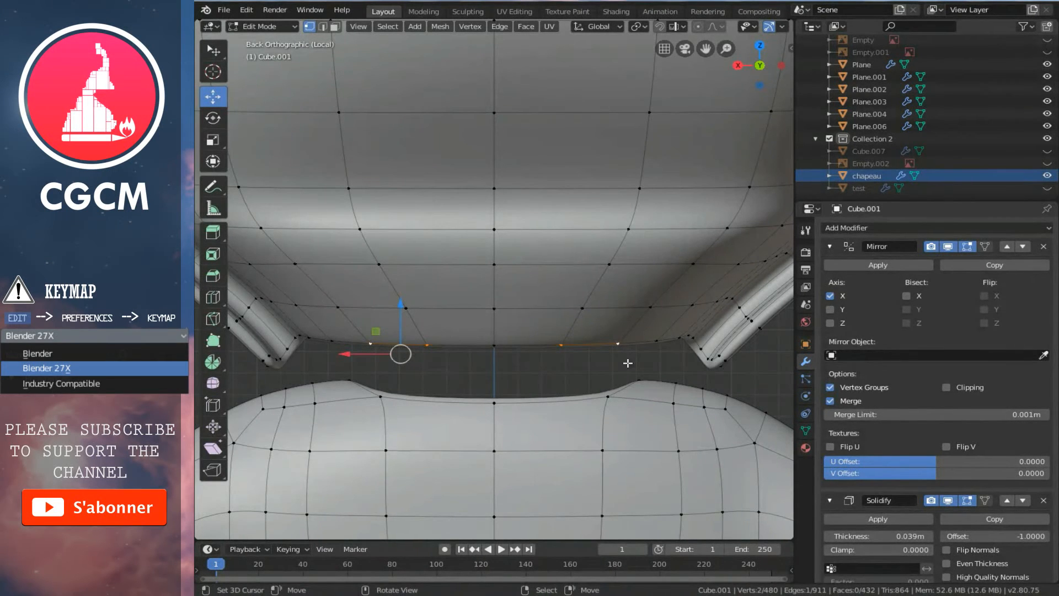
key(alt+m)
key(Down)
key(Down)
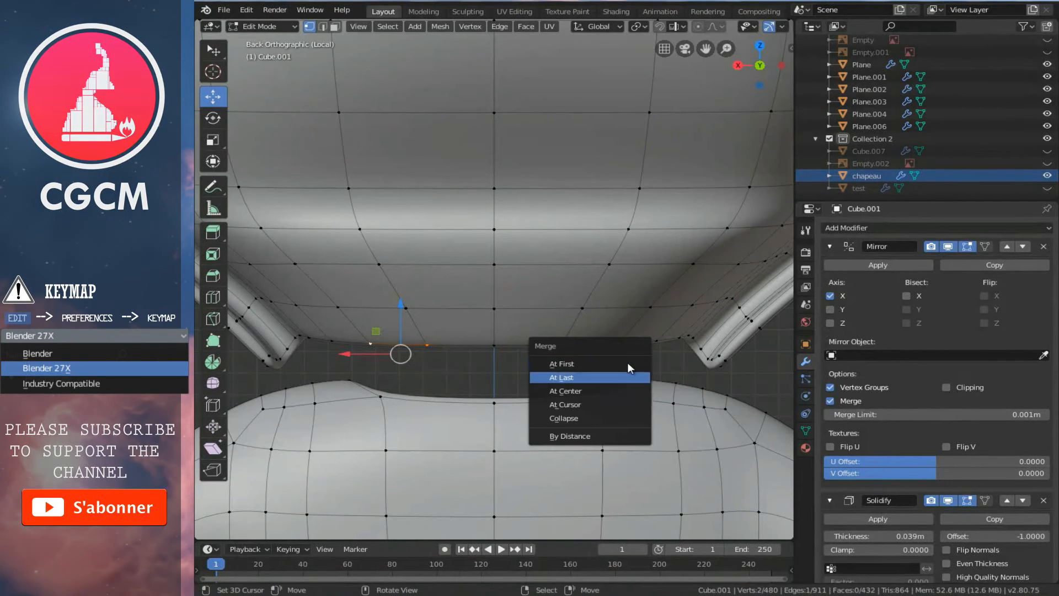
key(Return)
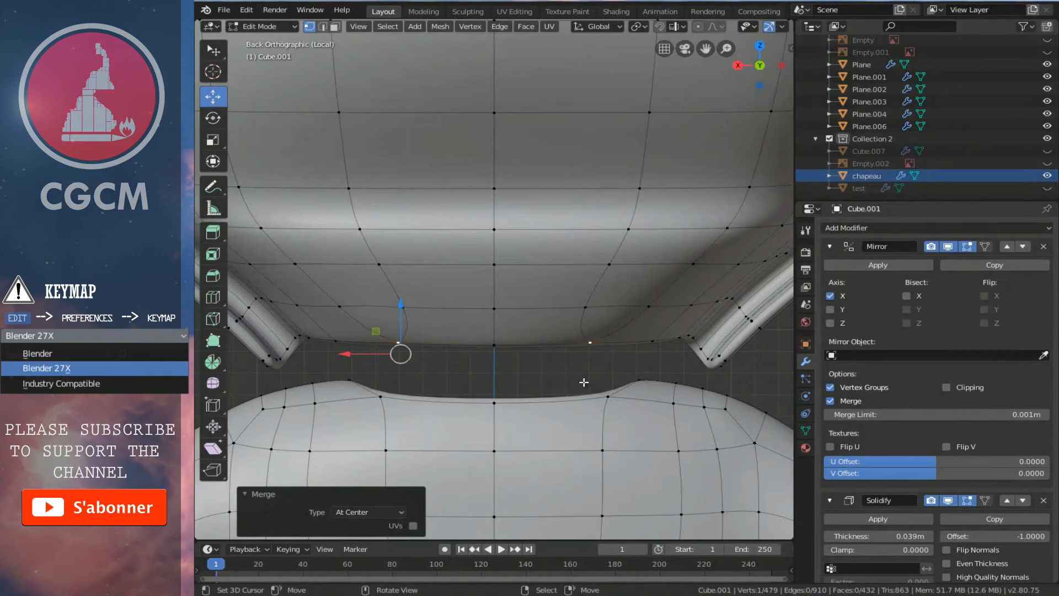
- Fill a face between the hood's lower back edge and the jacket's collar edge beside the centre line
right_click(490, 343)
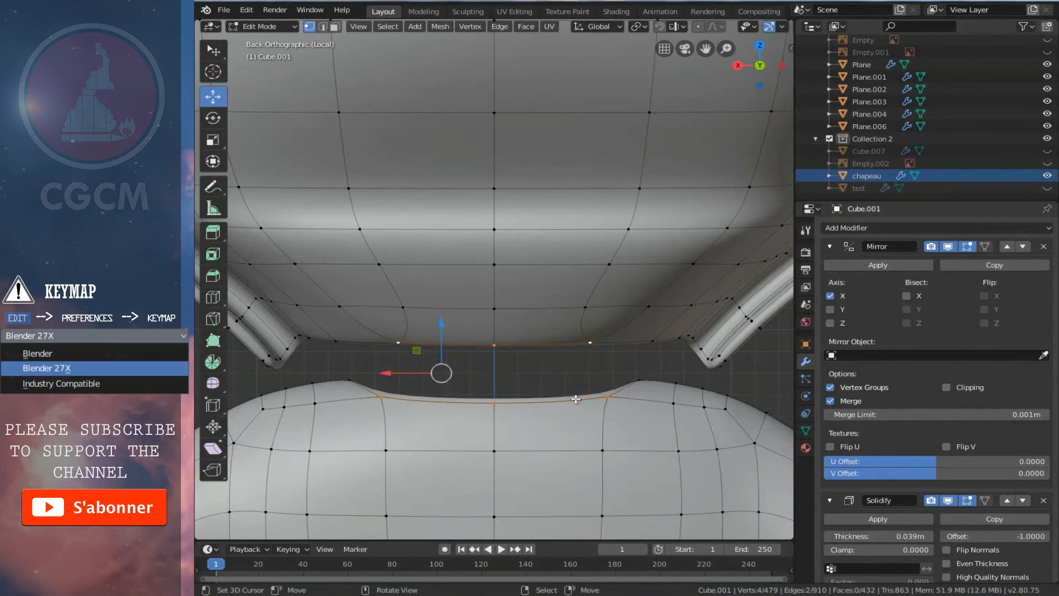
key(f)
scroll(589, 375, down, 4)
- Merge the next two vertices along the hood's lower edge at their center
middle_drag(589, 375, 652, 364)
scroll(615, 360, up, 4)
right_click(683, 331)
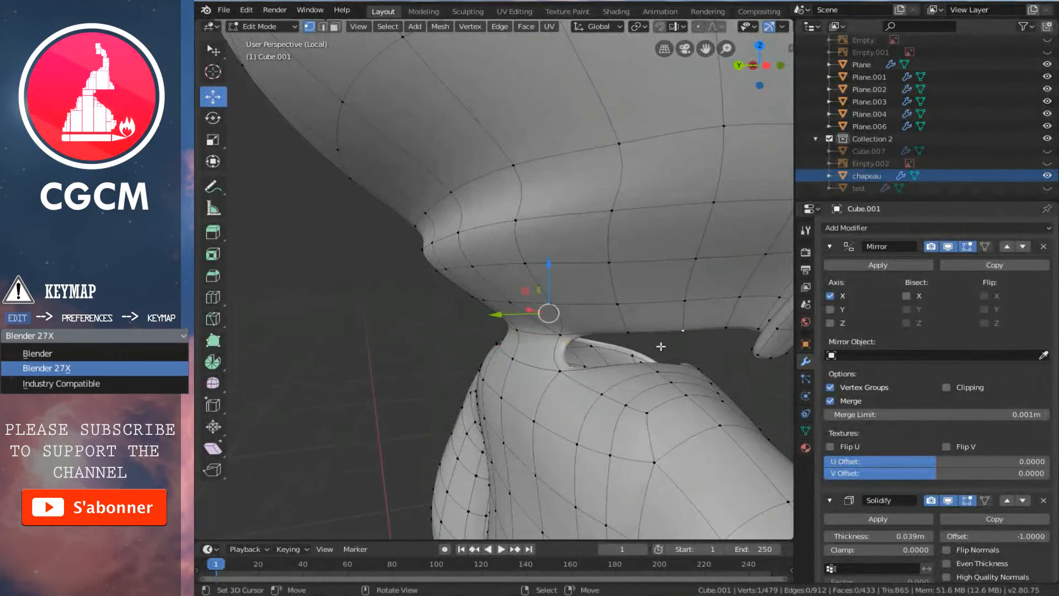
key(alt+m)
click(634, 330)
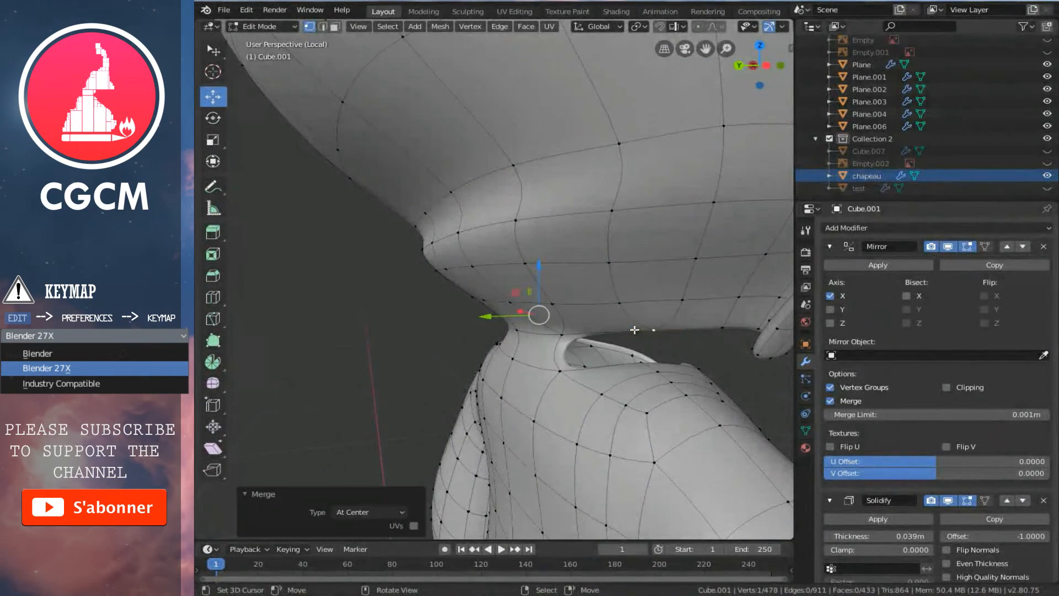
- Fill the next face between the hood's lower edge and the jacket collar at the side of the neck
middle_drag(635, 330, 633, 373)
middle_drag(646, 334, 605, 371)
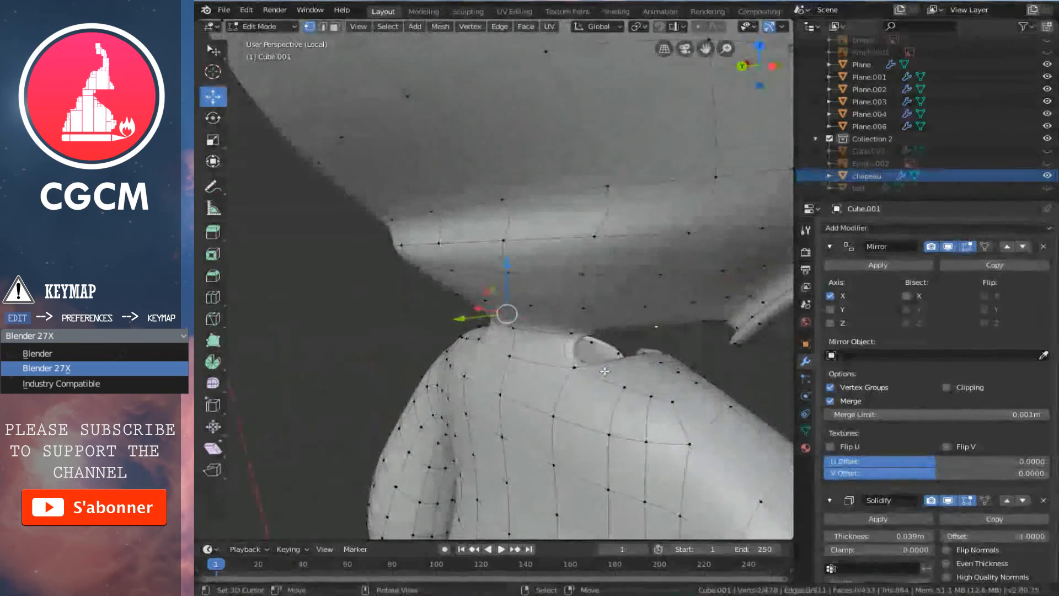
key(f)
middle_drag(572, 325, 678, 387)
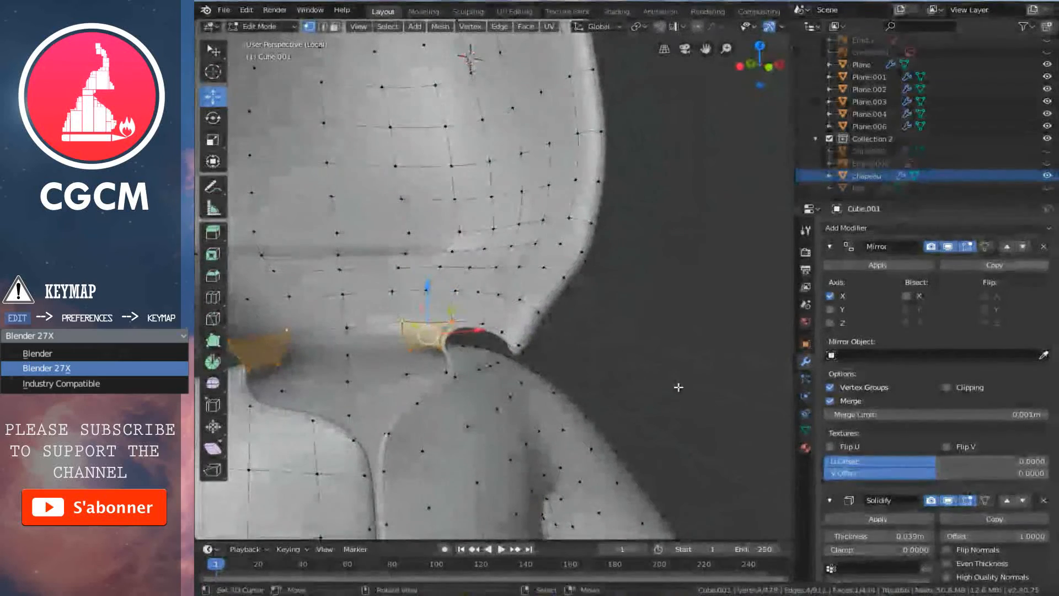
middle_drag(607, 379, 633, 378)
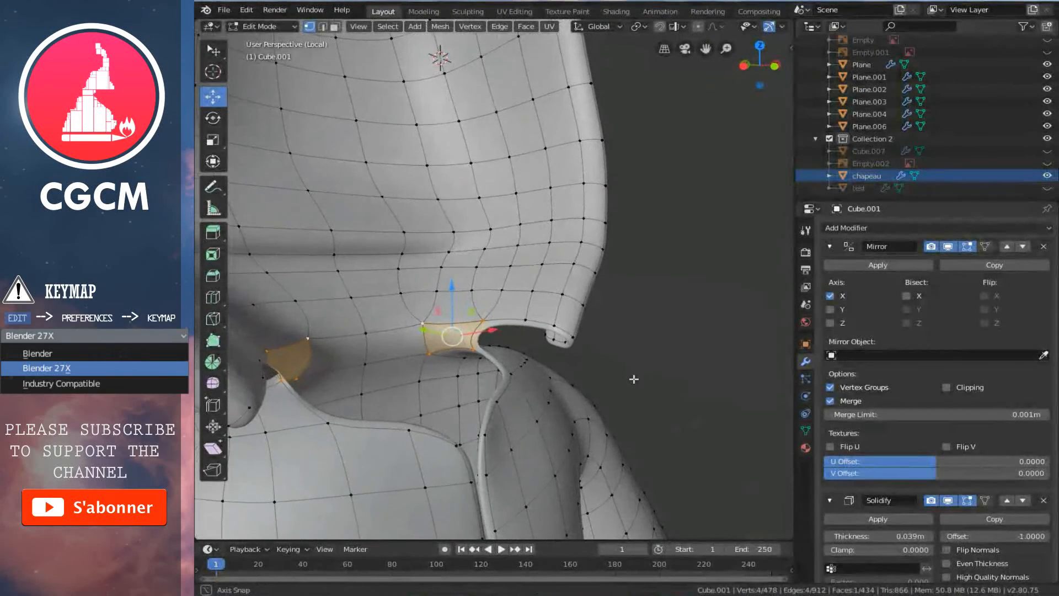
- Extend the bridge forward with another face between the hood's lower edge and the jacket collar, and check it in Object Mode
right_click(513, 373)
middle_drag(523, 324, 516, 353)
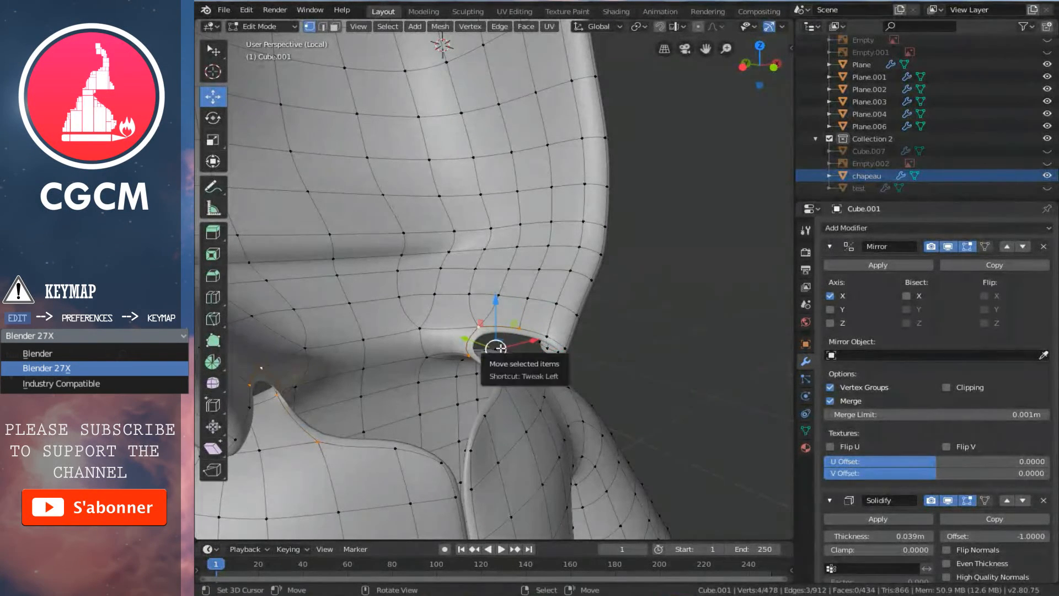
key(Tab)
scroll(557, 375, down, 5)
mouse_move(557, 376)
middle_down()
mouse_move(350, 339)
mouse_move(485, 332)
mouse_move(550, 349)
mouse_move(465, 377)
mouse_move(524, 353)
mouse_move(544, 331)
mouse_move(532, 366)
mouse_move(548, 350)
mouse_move(557, 362)
middle_up()
scroll(550, 349, up, 5)
key(Tab)
- Fill the remaining face joining the hood's front end to the jacket collar, and check the connected neck in Object Mode
right_click(465, 377)
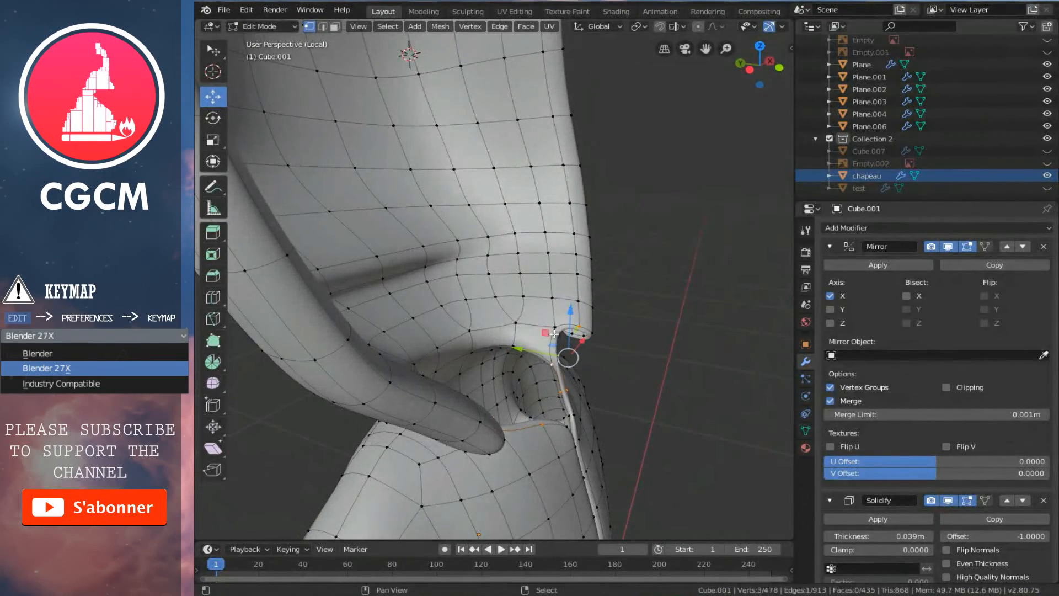
middle_drag(555, 348, 588, 292)
key(Tab)
scroll(449, 340, down, 5)
scroll(458, 266, up, 6)
mouse_move(518, 268)
middle_down()
mouse_move(474, 269)
mouse_move(521, 270)
middle_up()
key(Tab)
middle_drag(561, 309, 624, 276)
key(Tab)
key(Tab)
scroll(528, 300, down, 5)
key(Tab)
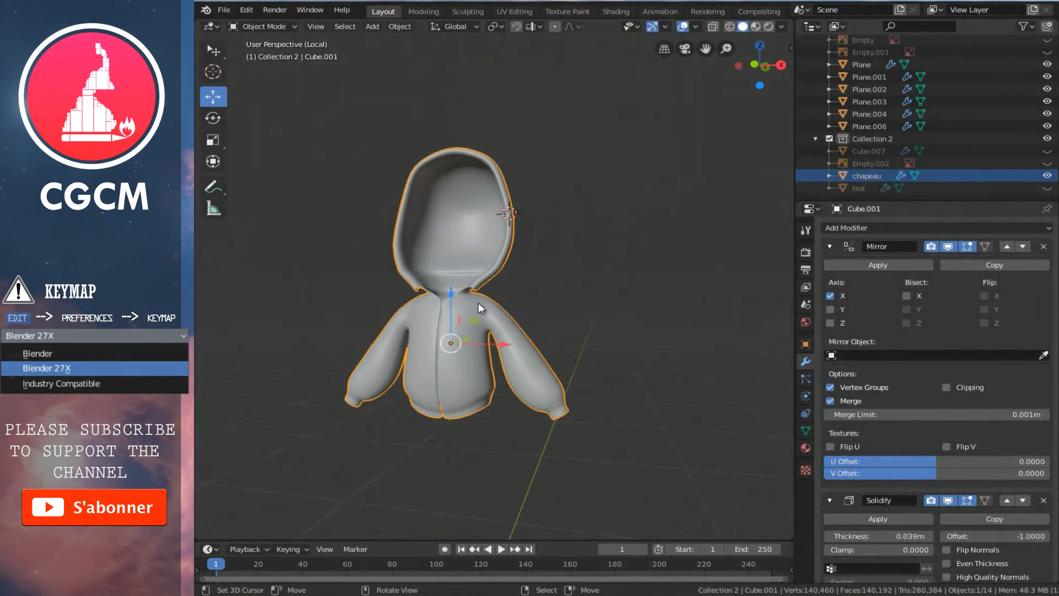
- Leave local view and unhide the head object Cube.007 to see the hood on the whole character from the front
key(KP_Divide)
scroll(478, 299, up, 4)
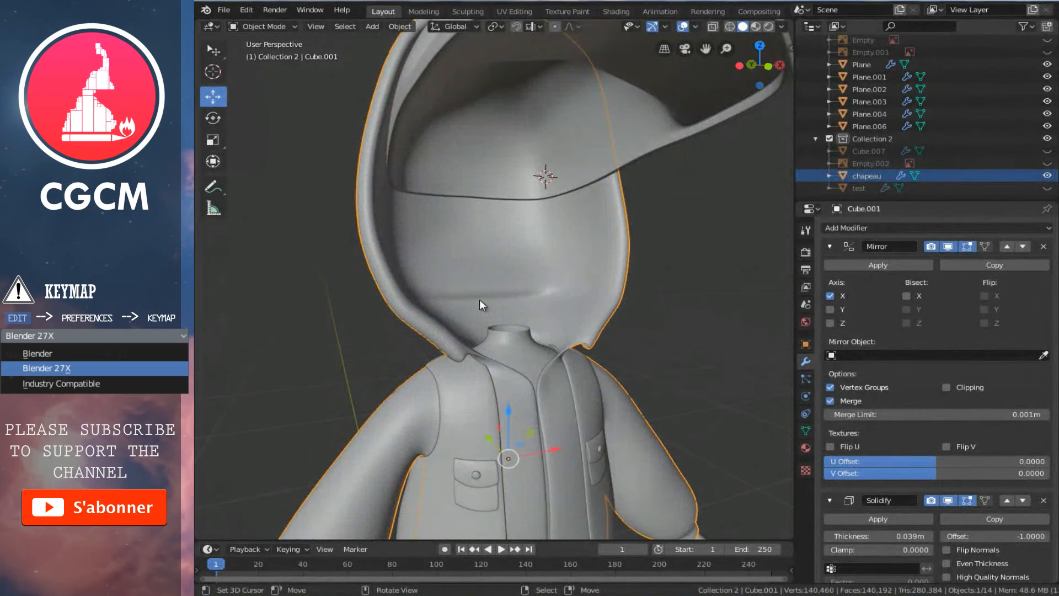
key(KP_3)
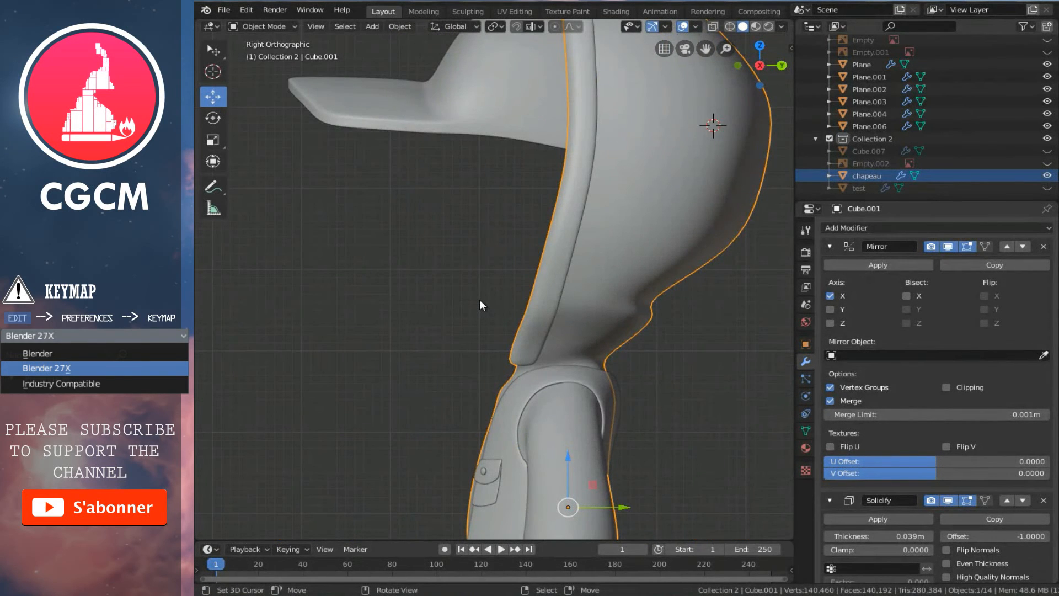
key(KP_1)
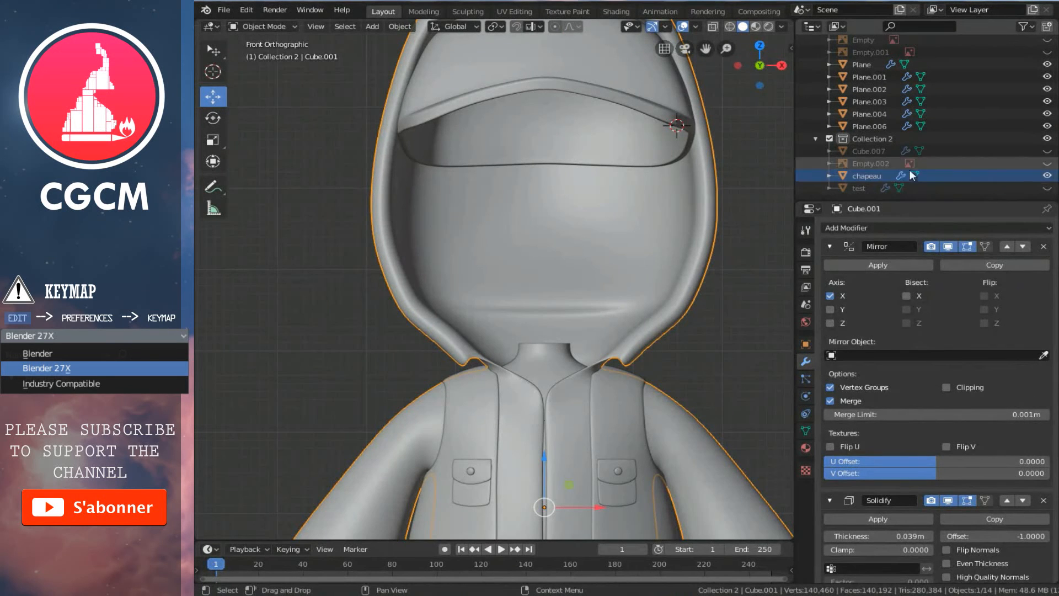
click(1047, 151)
scroll(525, 267, down, 5)
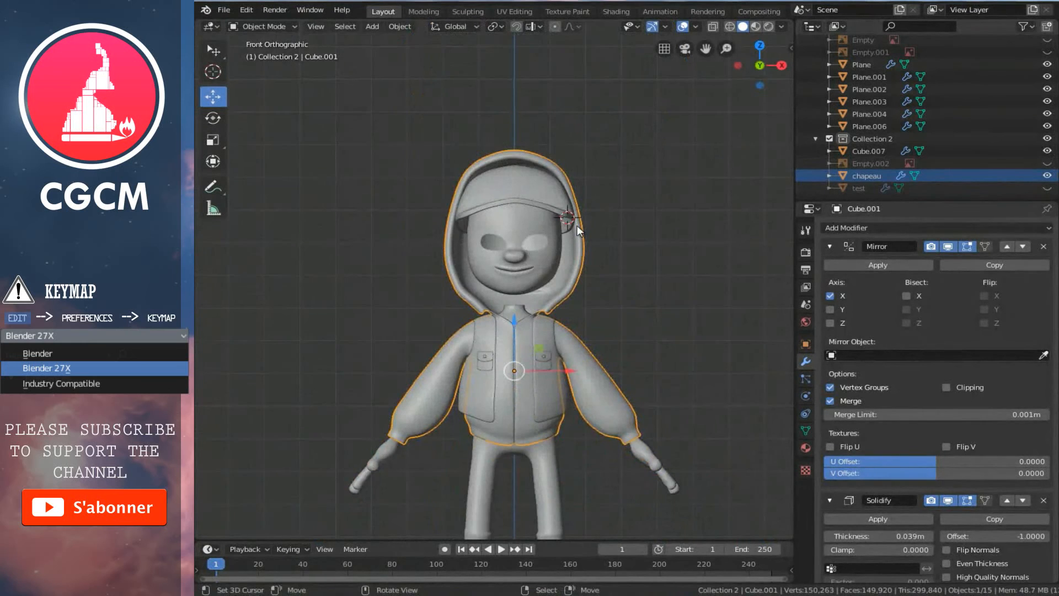
scroll(577, 225, up, 2)
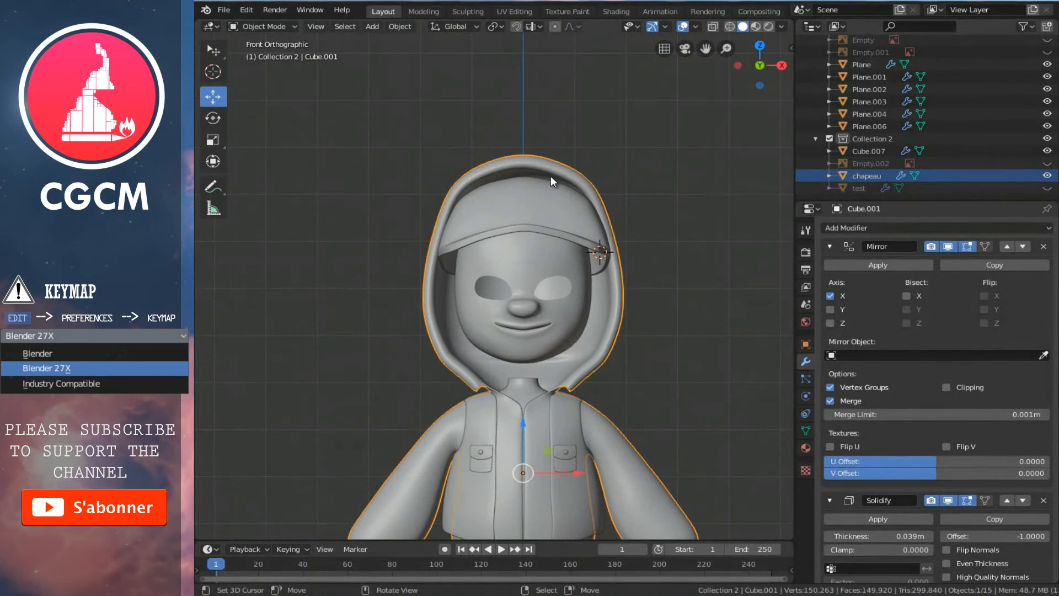
shift+scroll(550, 188, up, 2)
- In Edit Mode with wireframe shading, compare the hood's outline with the front reference image Empty, keeping the reference images hidden
key(Tab)
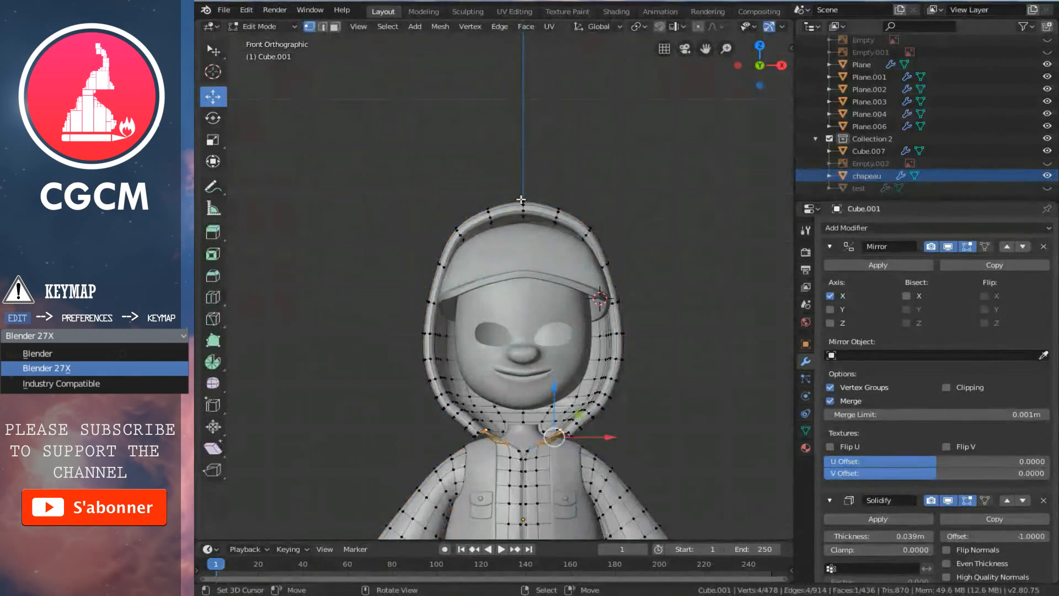
key(z)
shift+scroll(535, 189, up, 1)
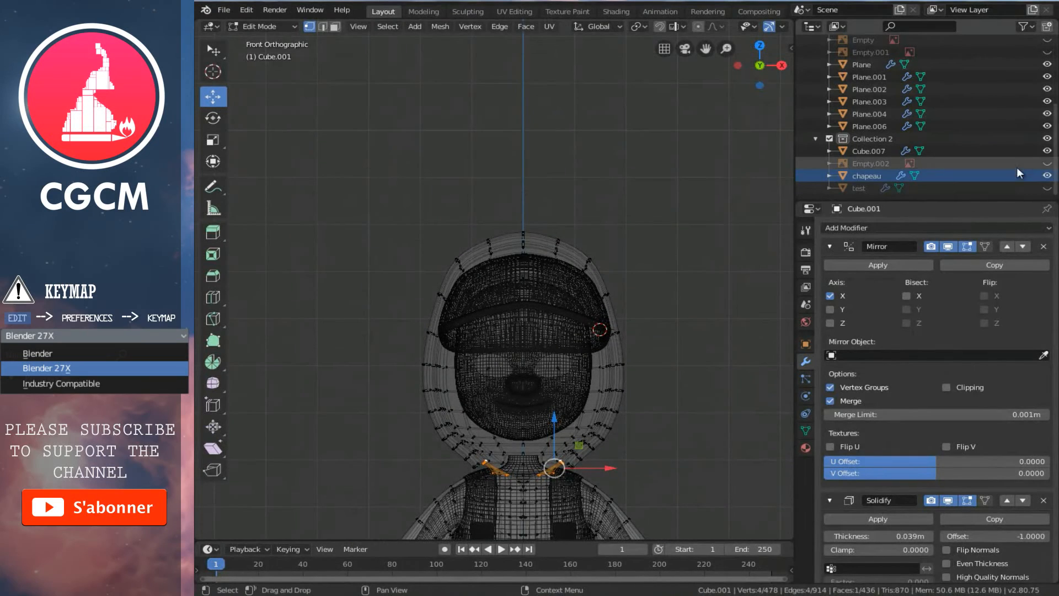
click(1047, 163)
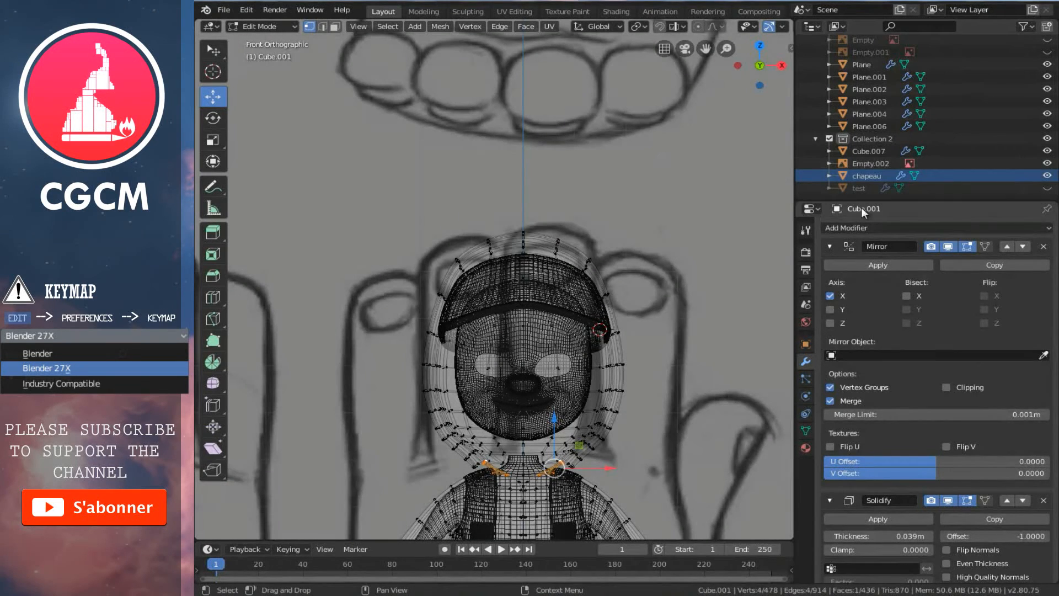
click(1047, 163)
scroll(1047, 160, up, 5)
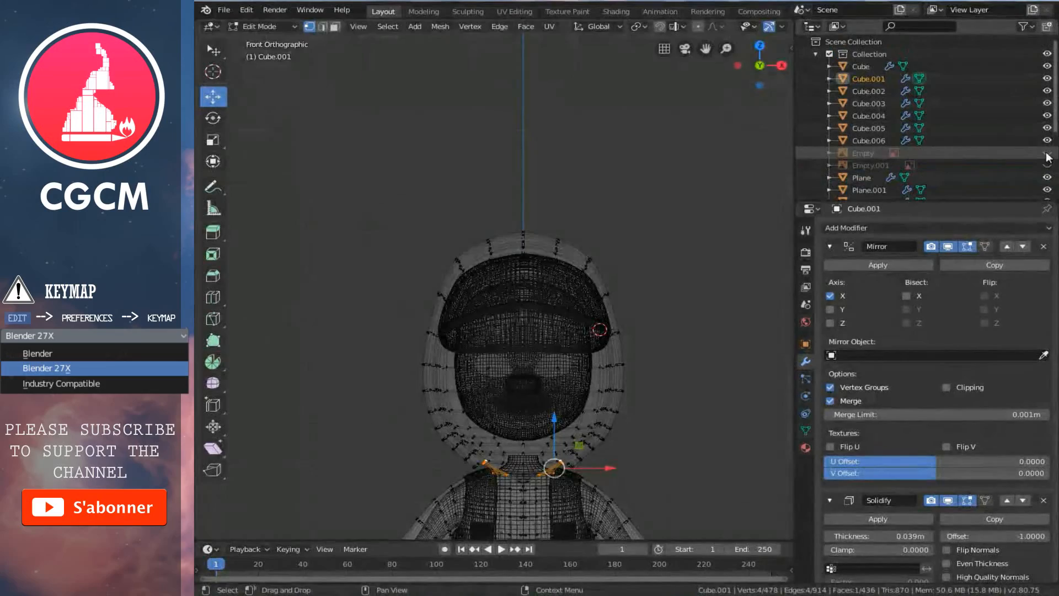
click(1047, 153)
scroll(554, 312, up, 3)
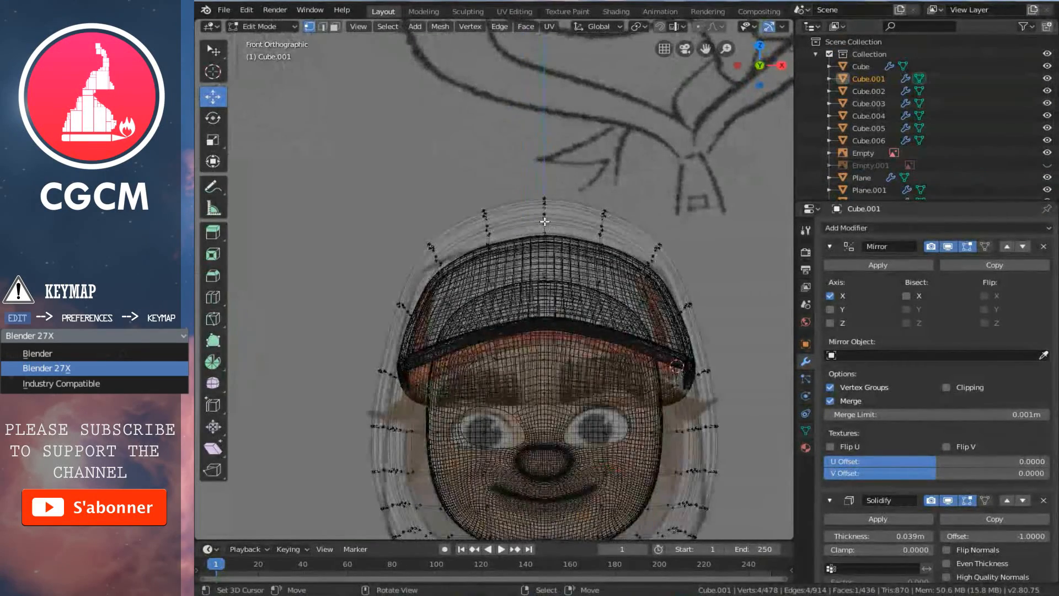
key(z)
key(z)
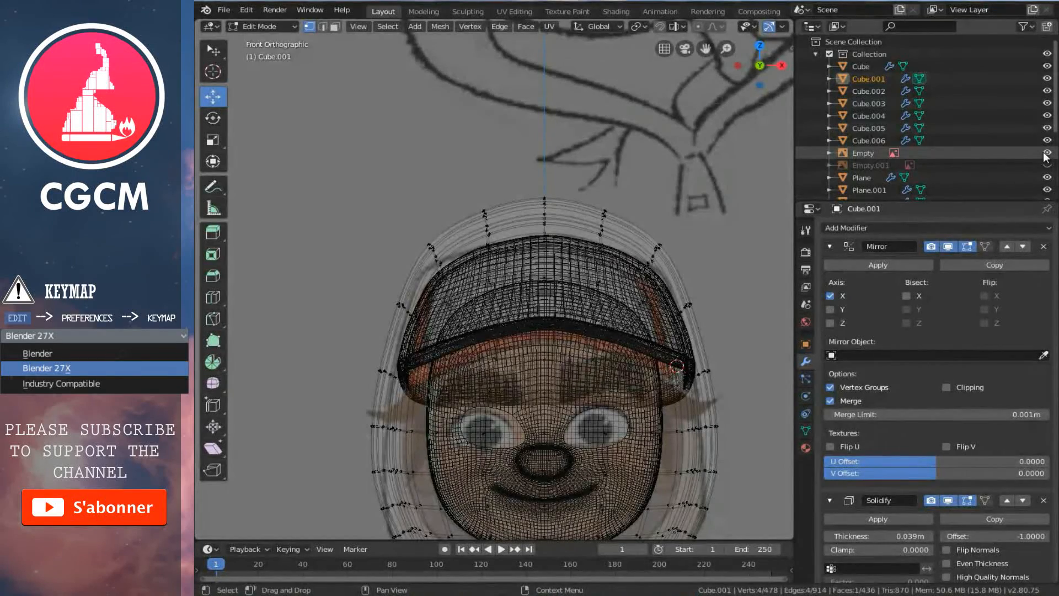
click(1047, 153)
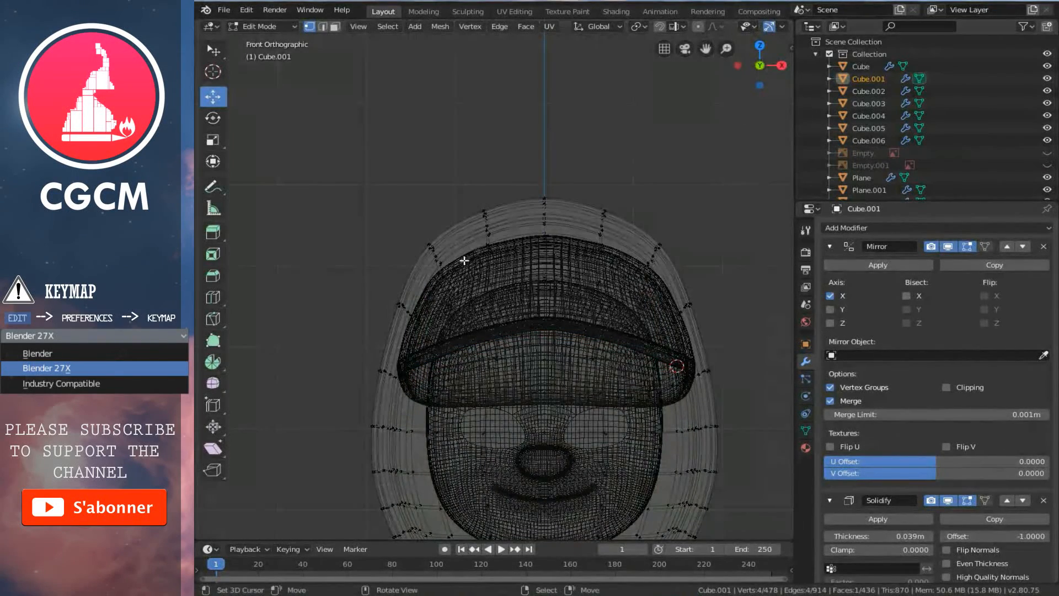
- Circle-select the hood's top centre vertices and move them -0.0038 m along Z with proportional editing at size 0.180
key(c)
click(543, 201)
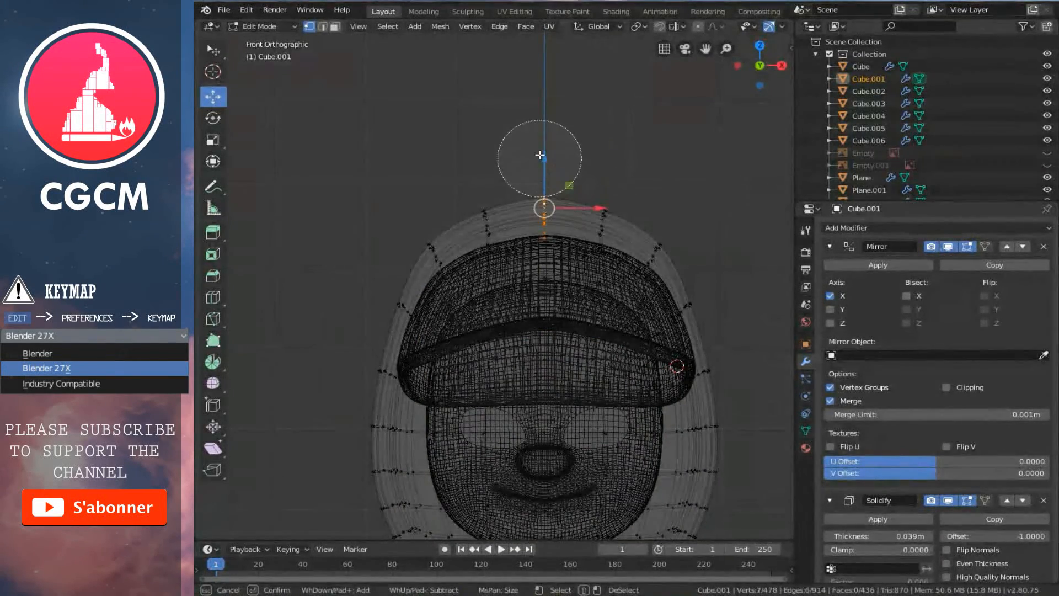
right_click(544, 145)
drag(545, 158, 583, 235)
key(ctrl+z)
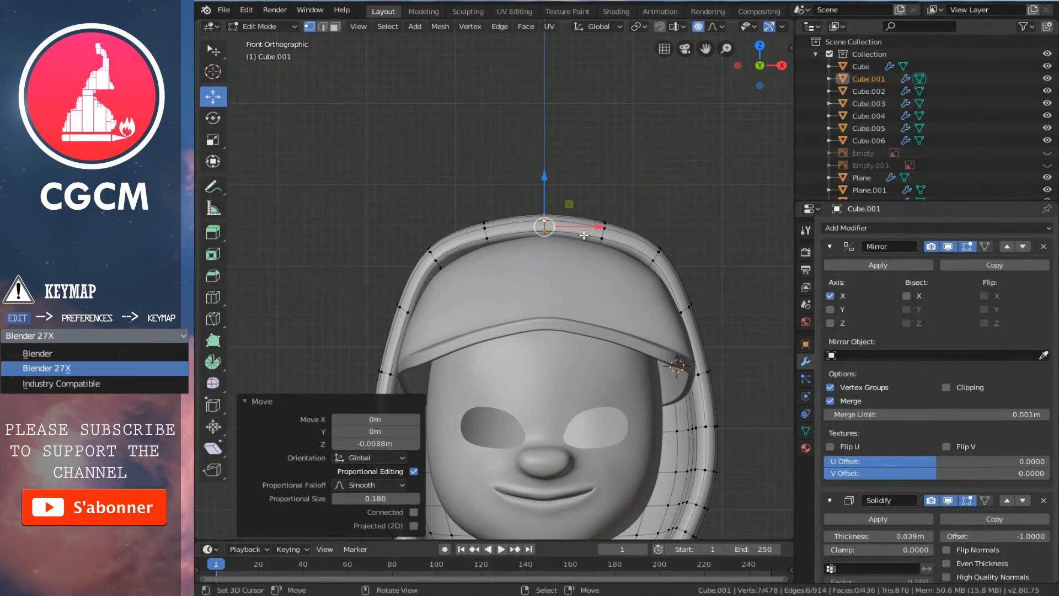
- In wireframe shading, circle-select the hood vertices beside the top centre and move them about -0.005 m along Z with proportional size 0.12
key(alt+z)
right_click(601, 237)
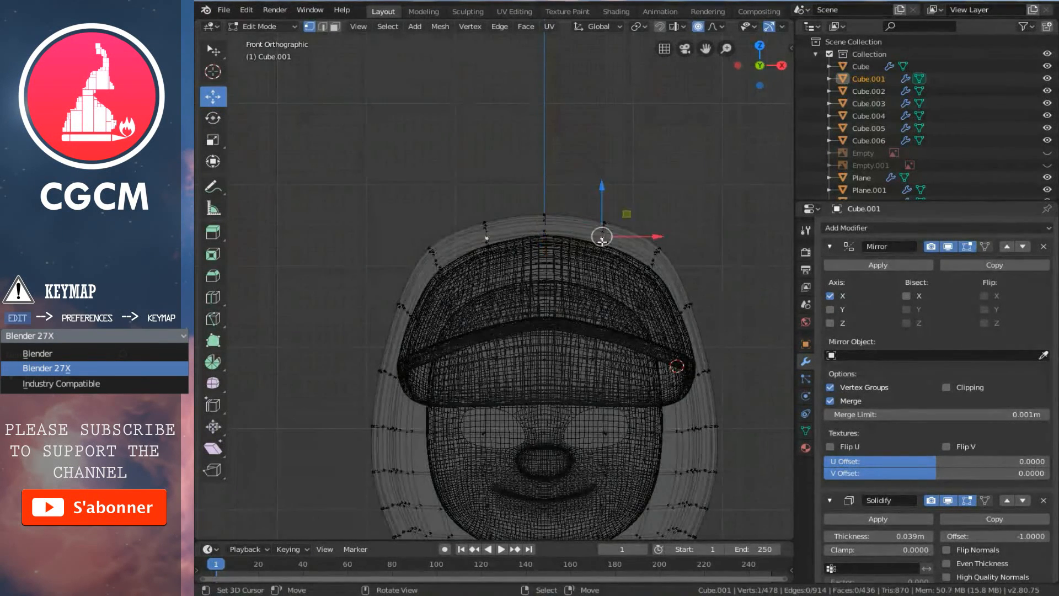
key(c)
drag(601, 238, 602, 193)
key(Escape)
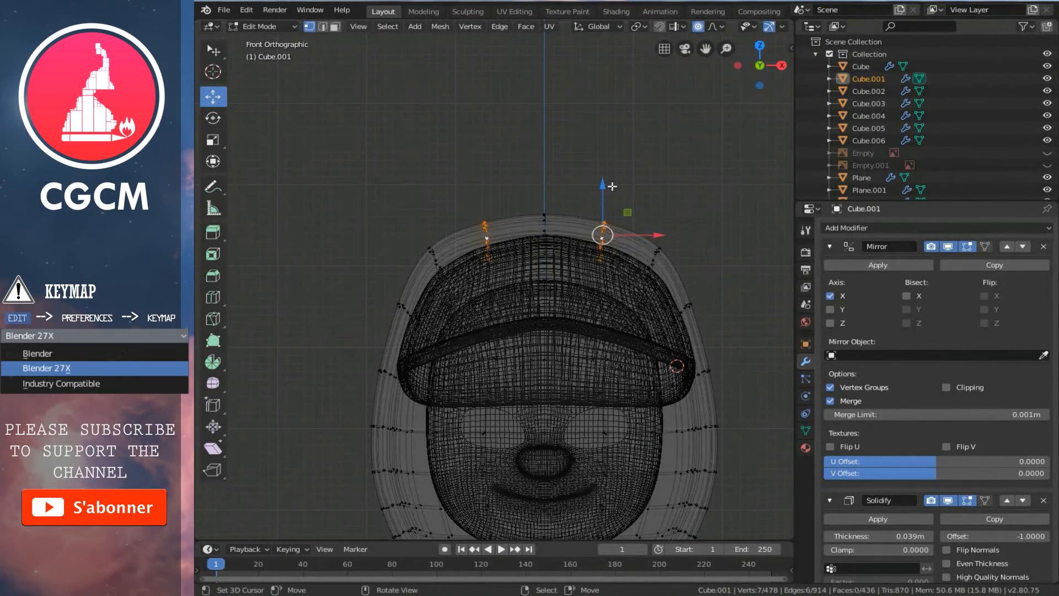
key(g)
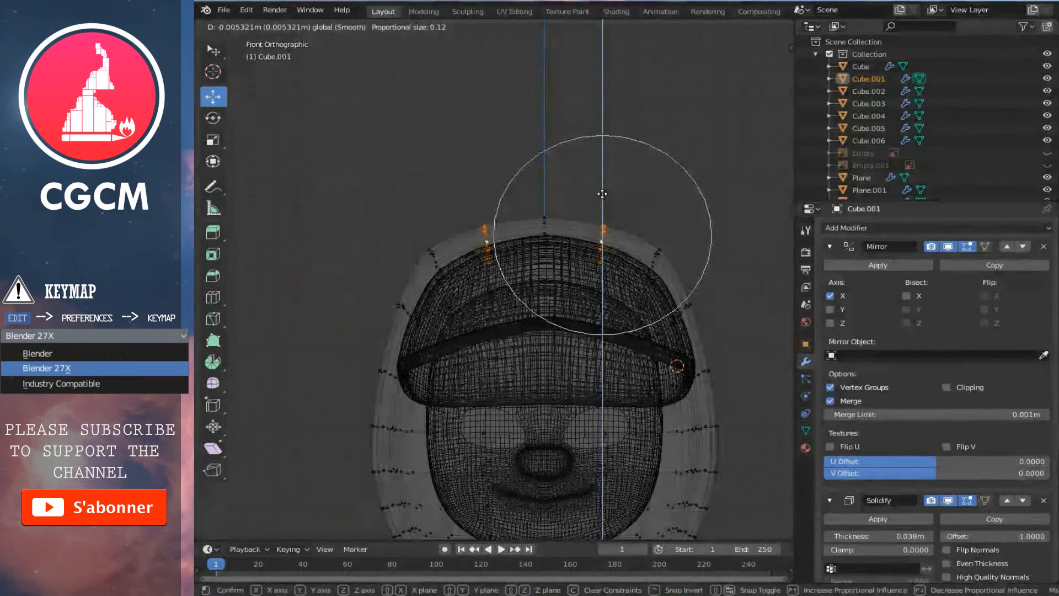
click(602, 193)
- Circle-select the hood's upper corner vertices, move them -0.00127 m in X and -0.0076 m in Z with proportional size 0.102, and restore solid shading
scroll(685, 255, up, 1)
right_click(687, 253)
key(c)
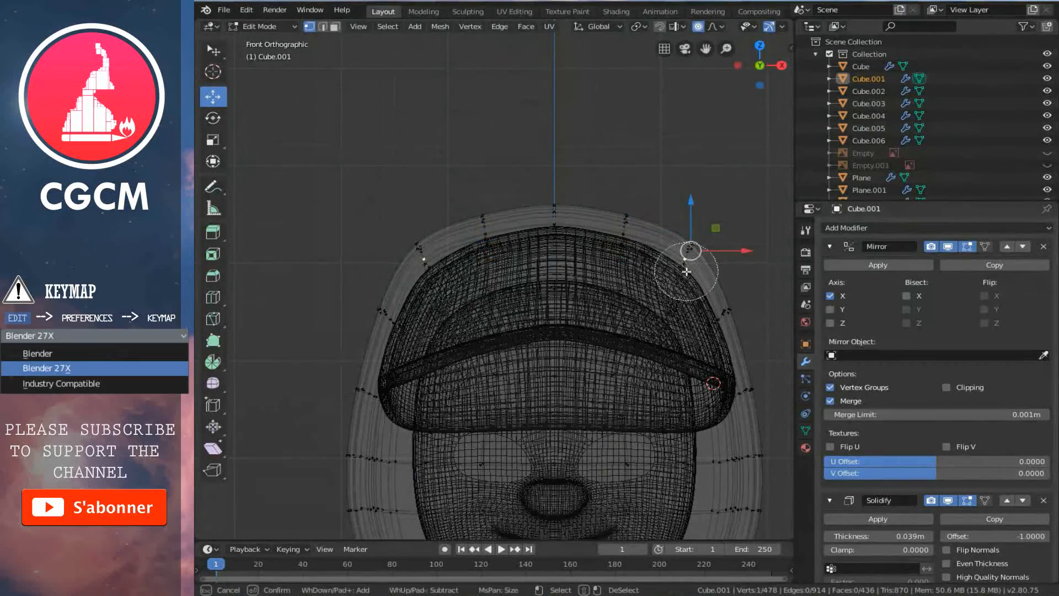
click(685, 265)
key(Escape)
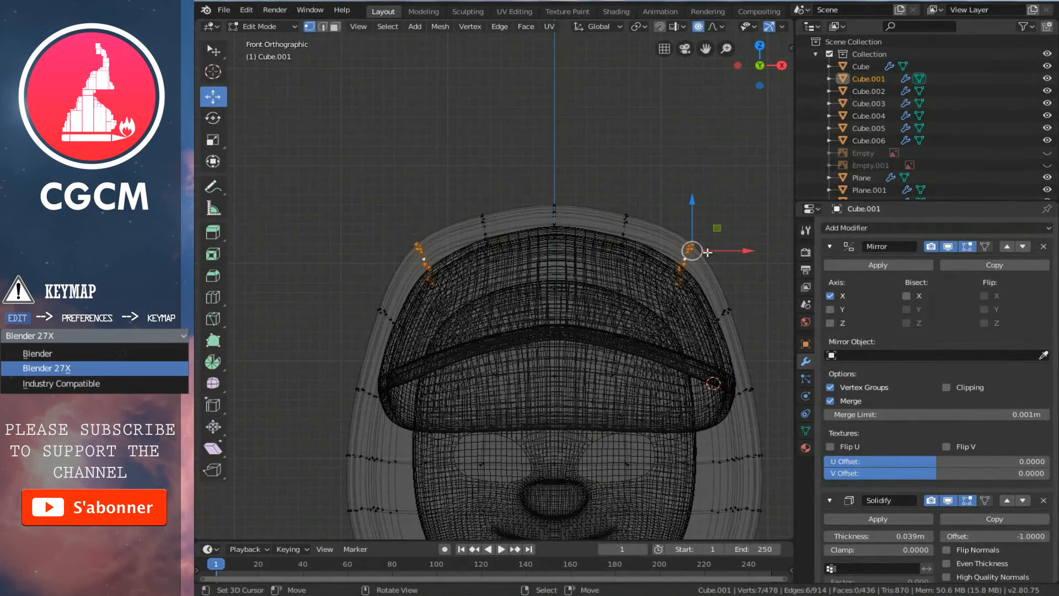
key(g)
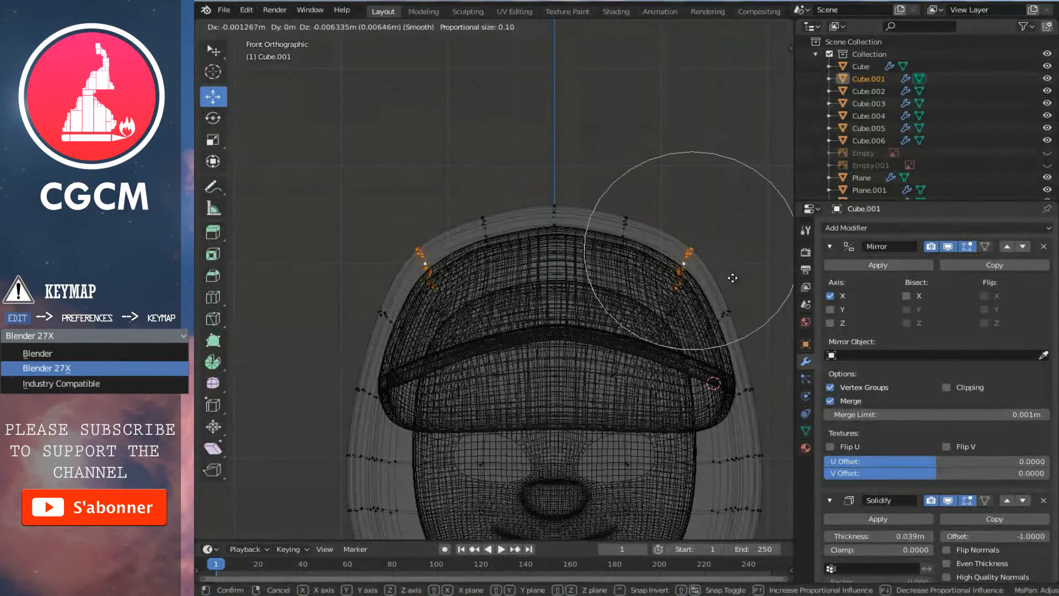
click(732, 278)
key(z)
scroll(651, 256, down, 3)
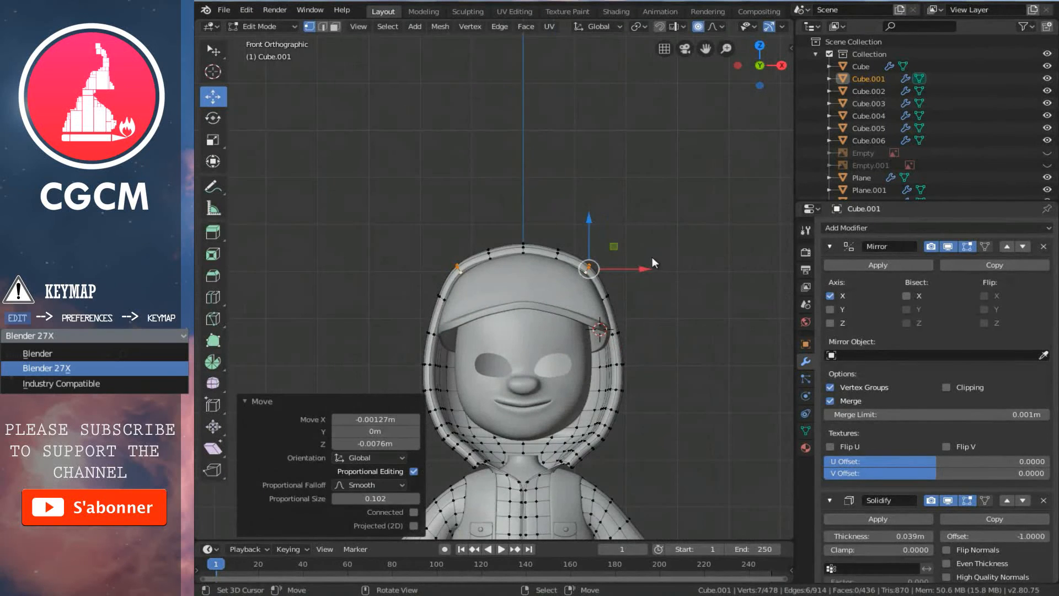
- Examine the hood's outline in Object Mode, from the front at full-body and close range, and from behind
key(Tab)
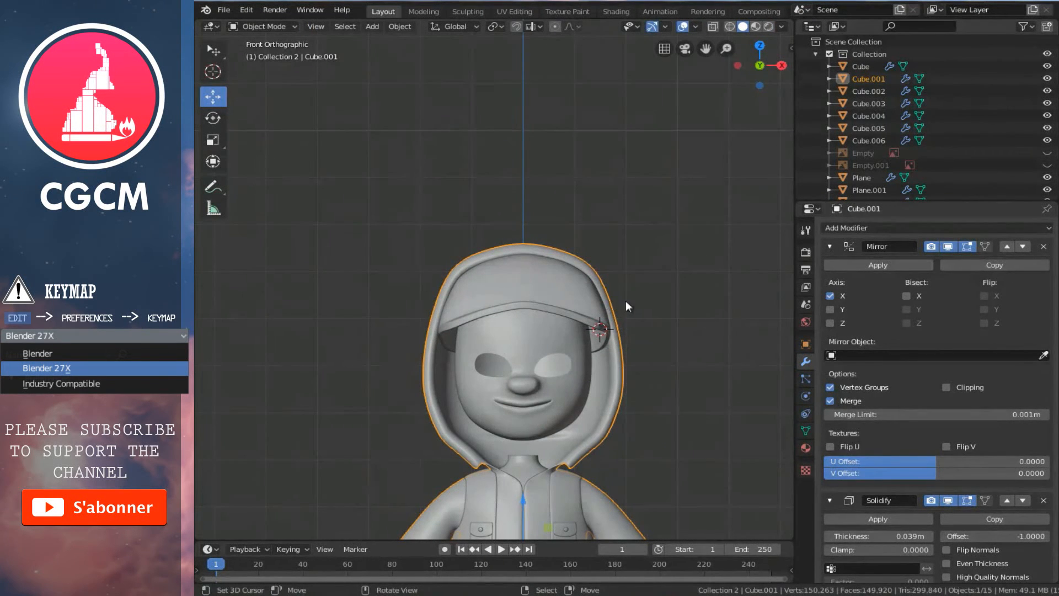
key(a)
middle_drag(628, 306, 686, 303)
scroll(687, 302, down, 4)
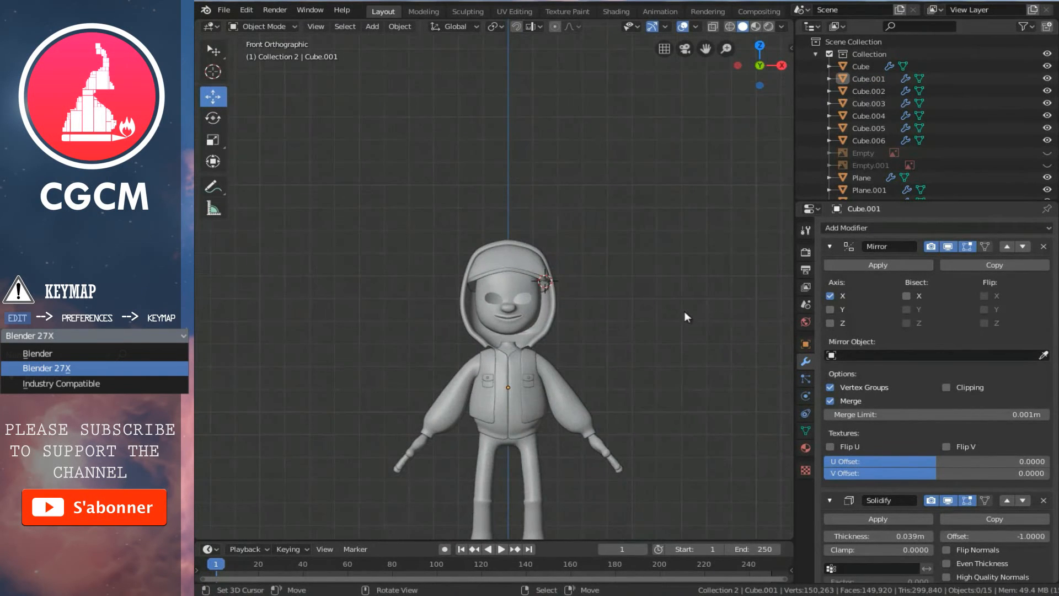
scroll(686, 313, up, 7)
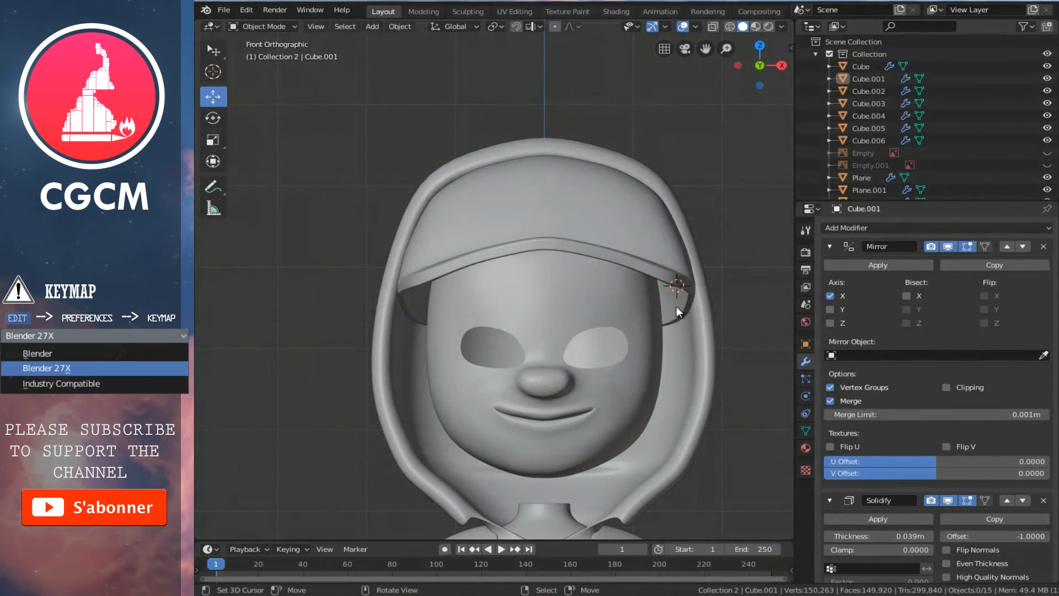
scroll(677, 317, down, 4)
middle_drag(580, 300, 478, 358)
middle_drag(554, 313, 479, 322)
scroll(483, 313, up, 1)
- In Edit Mode, select the vertex on the hood's lower side above the neck fold and shift it slightly along X with proportional editing
right_click(478, 322)
key(Tab)
scroll(479, 322, up, 2)
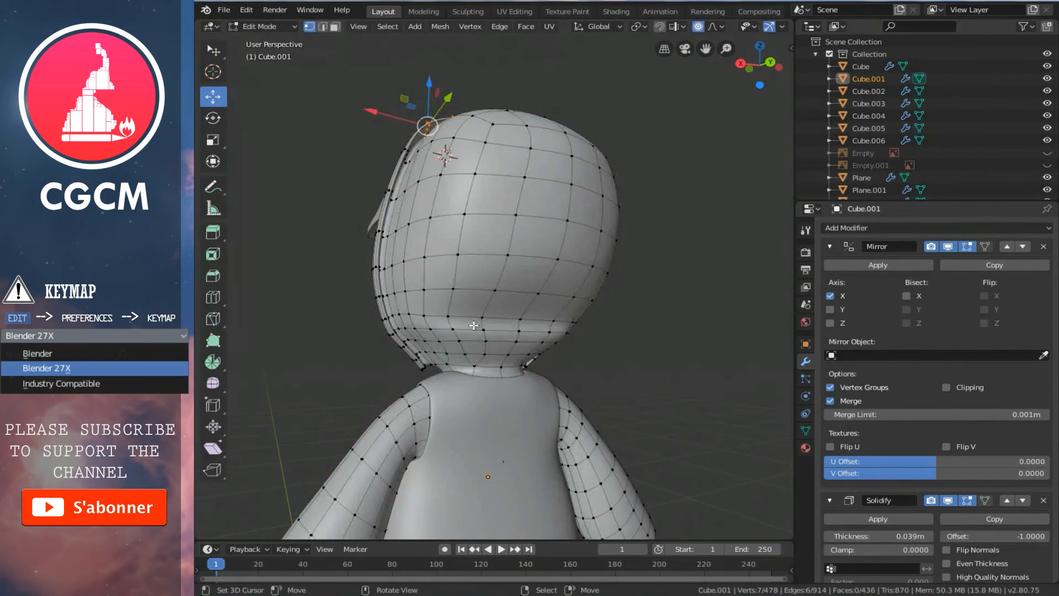
right_click(422, 370)
key(g)
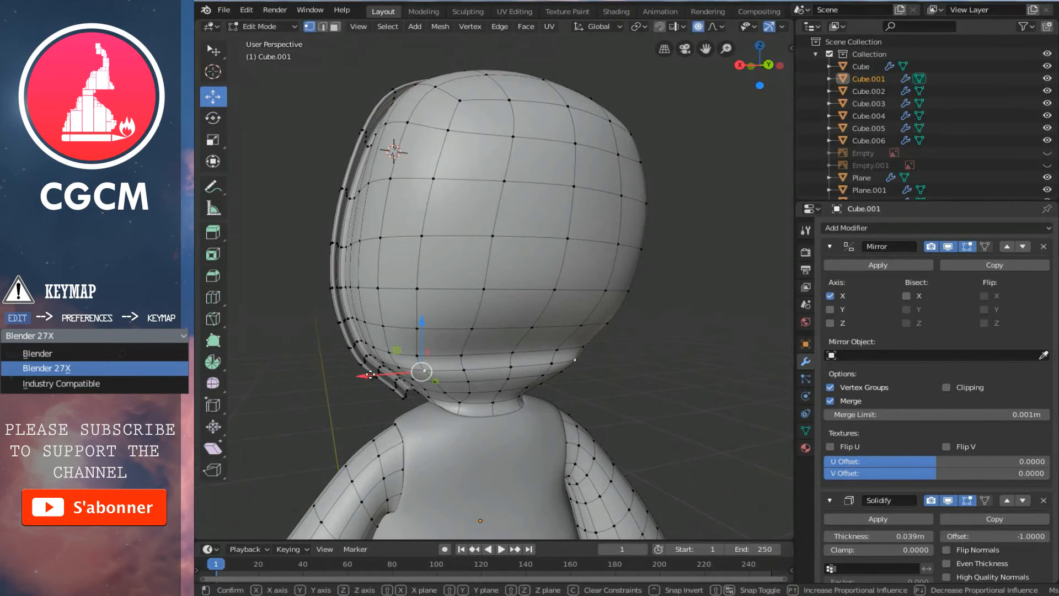
key(x)
click(379, 374)
- Nudge individual vertices around the hood's lower side and neck fold to smooth its surface at the back
middle_drag(463, 364, 501, 319)
key(Tab)
scroll(458, 346, down, 3)
scroll(458, 348, up, 4)
key(Tab)
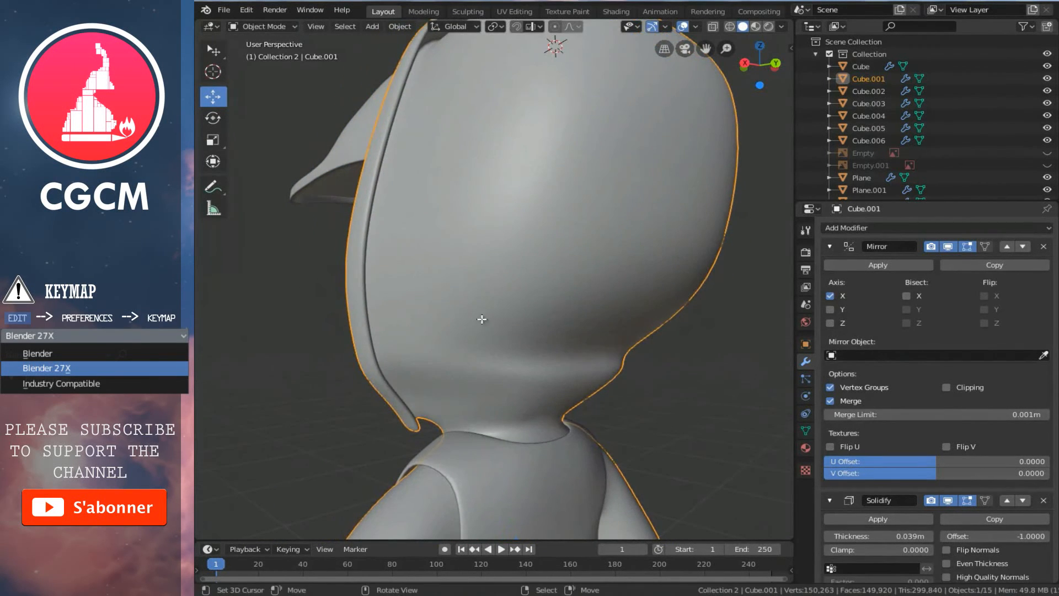
right_drag(543, 294, 556, 274)
mouse_move(550, 293)
middle_down()
mouse_move(526, 284)
mouse_move(546, 292)
middle_up()
right_drag(468, 342, 478, 352)
scroll(480, 353, up, 3)
right_drag(559, 348, 557, 356)
scroll(552, 359, up, 2)
key(Tab)
- Adjust the vertices where the hood's lower edge meets the jacket neckline
middle_drag(603, 355, 552, 384)
scroll(433, 386, down, 3)
scroll(505, 366, up, 3)
key(Tab)
right_click(554, 402)
drag(610, 407, 585, 427)
right_click(532, 410)
right_click(542, 424)
key(Tab)
- Inspect the hood and neck junction from behind, above and the front, and deselect everything in Object Mode
middle_drag(585, 427, 667, 307)
scroll(501, 325, up, 3)
key(Tab)
key(Tab)
scroll(523, 316, down, 5)
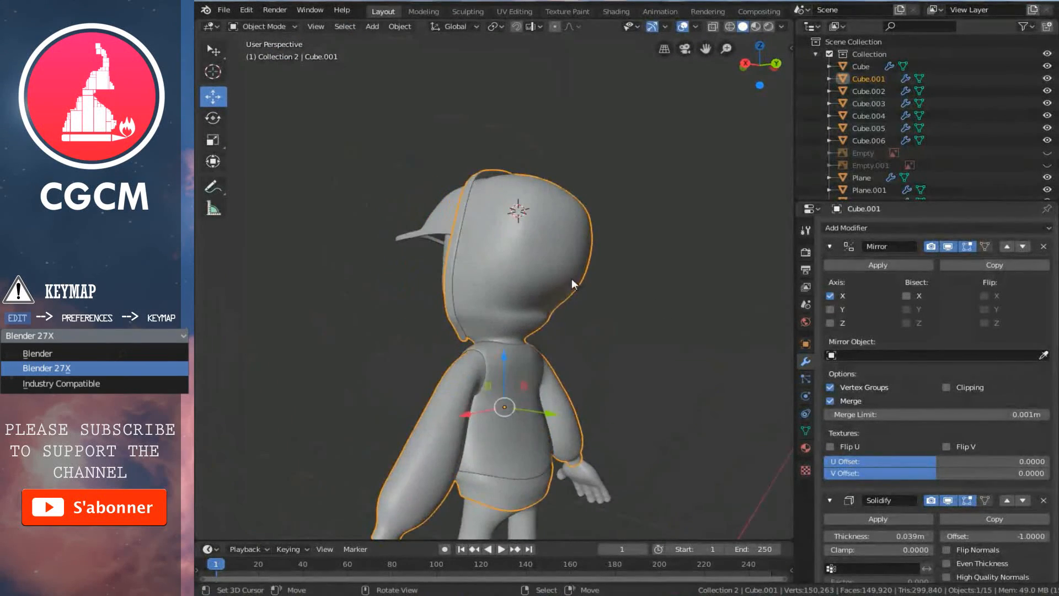
scroll(571, 284, up, 3)
middle_drag(561, 258, 572, 332)
key(Tab)
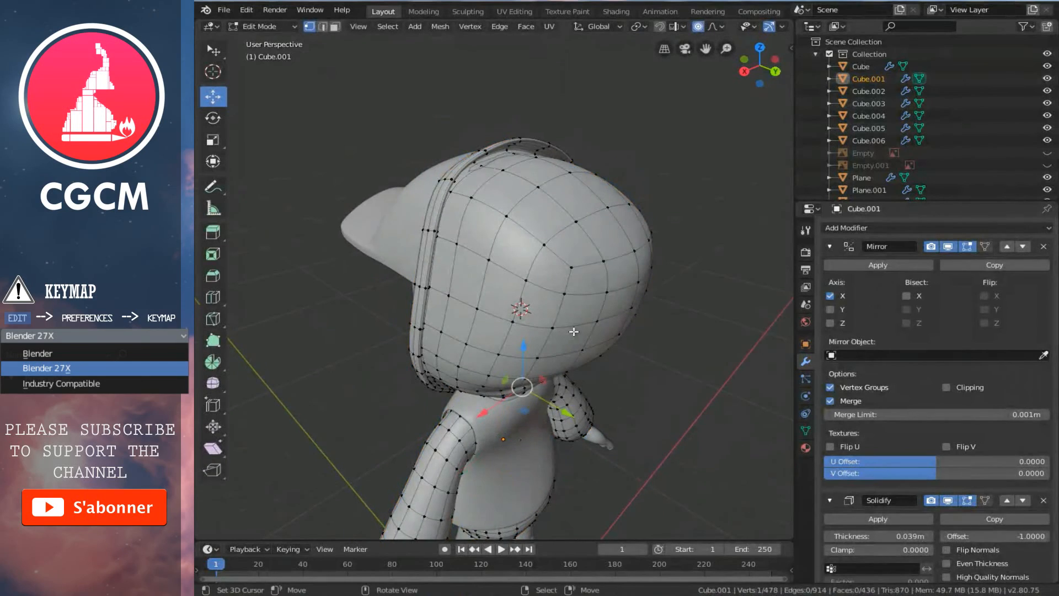
middle_drag(357, 276, 562, 282)
key(Tab)
key(a)
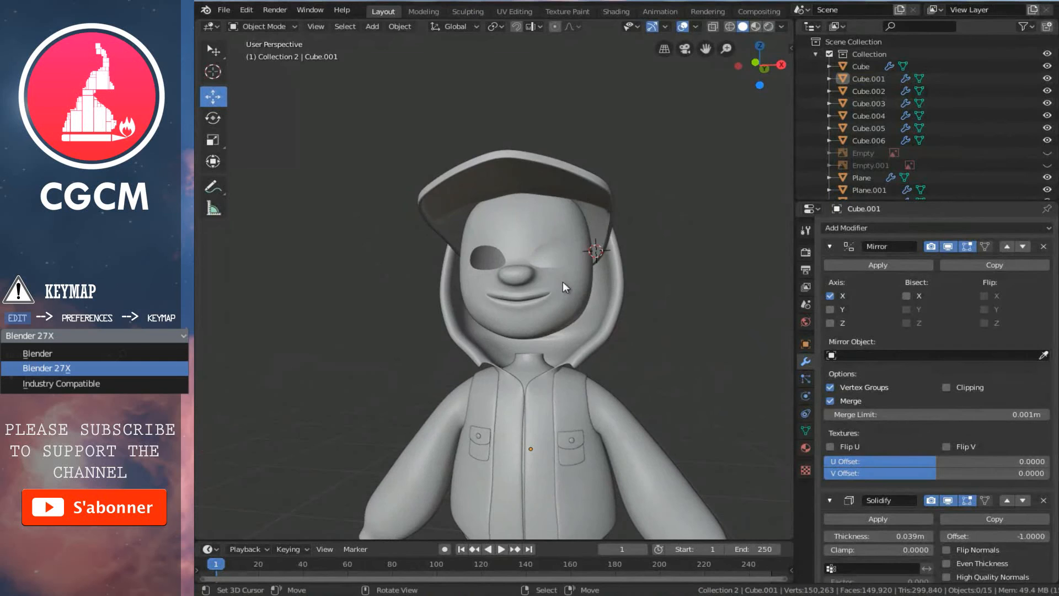
- In front view, select all linked geometry of the cap object chapeau and move it about -0.011 m along X to narrow the cap
key(KP_1)
scroll(563, 281, up, 2)
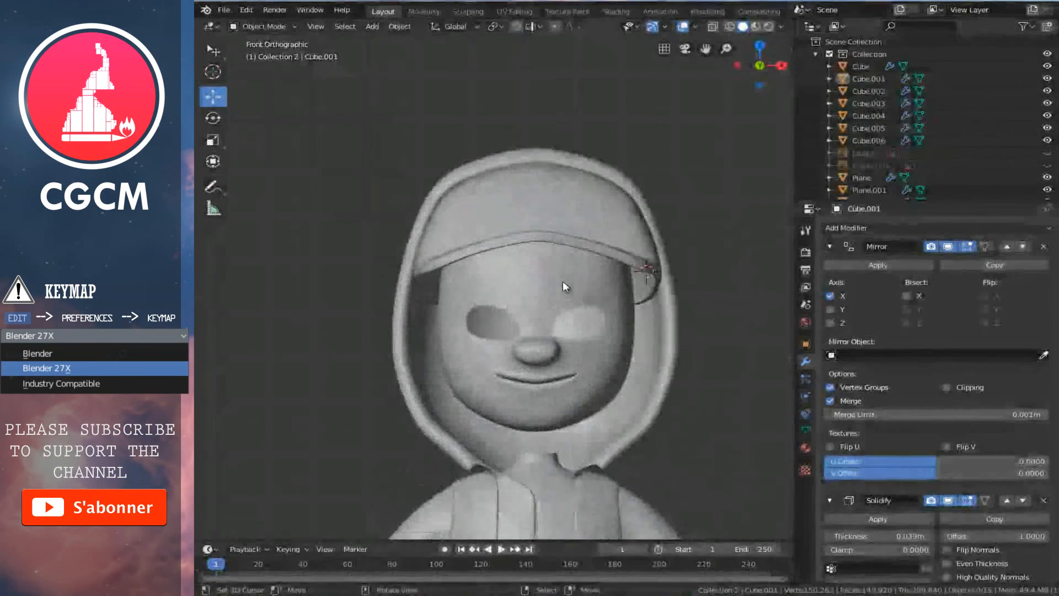
right_click(612, 248)
key(Tab)
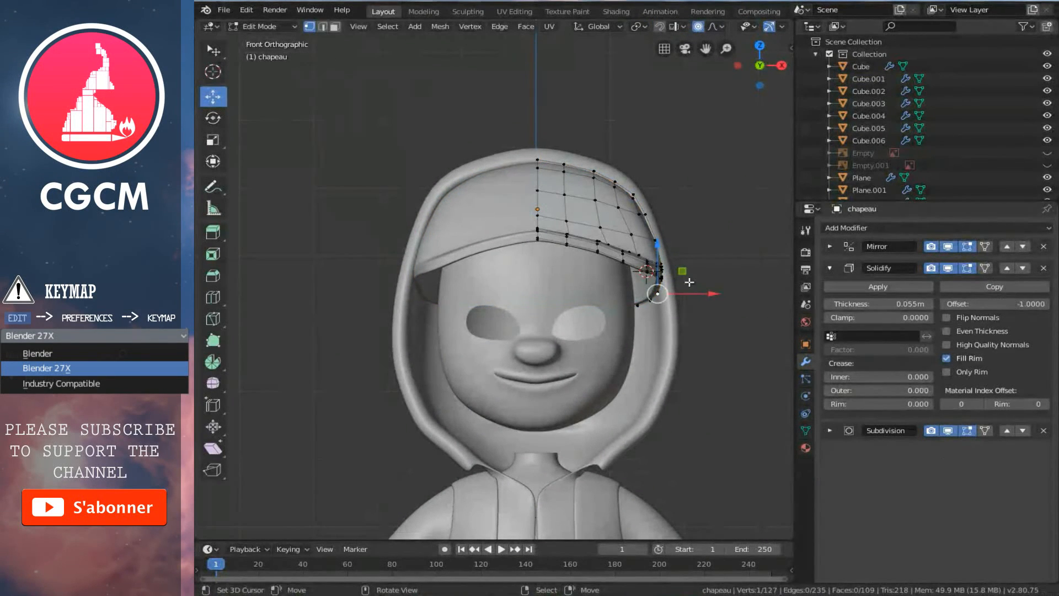
key(l)
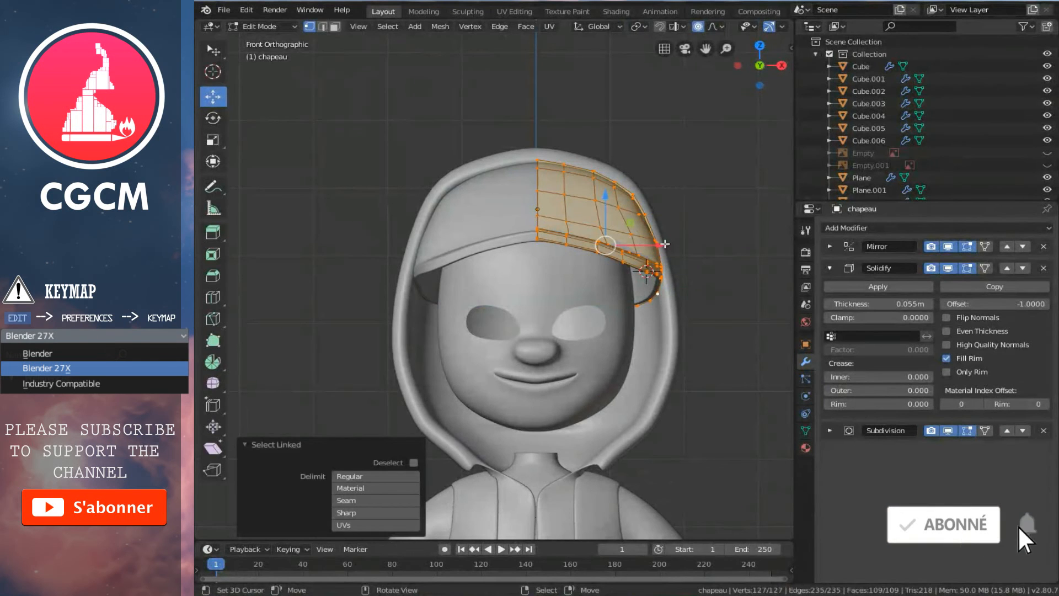
key(g)
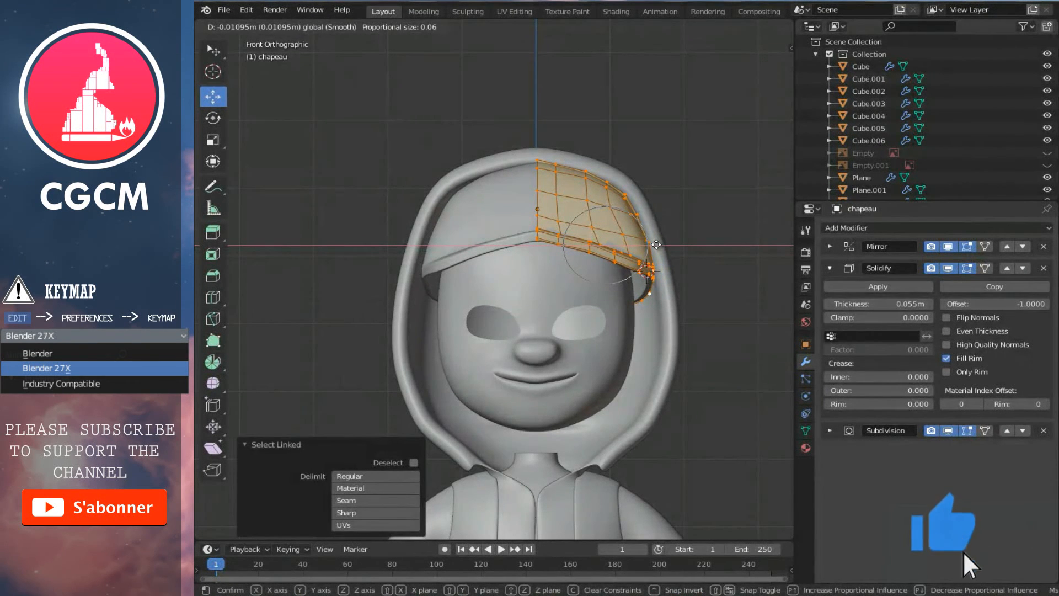
click(656, 244)
key(Tab)
- Select the four brim vertices beside the cap's centre line and raise them about 0.002 m along Z with proportional size 0.06
middle_drag(669, 280, 581, 308)
key(Tab)
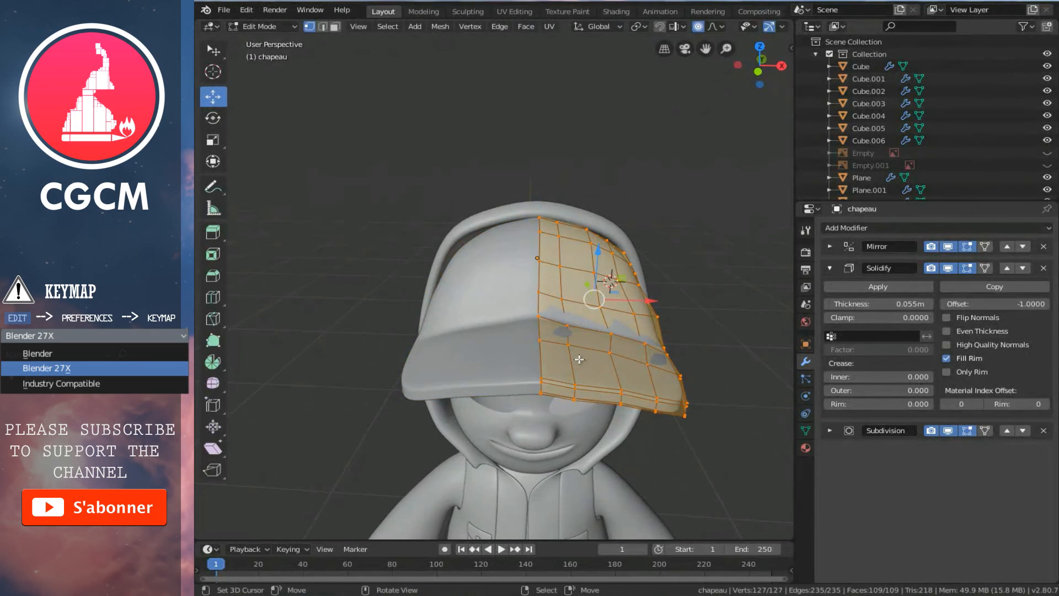
right_click(577, 389)
shift+right_click(577, 383)
shift+right_click(571, 346)
shift+right_click(574, 332)
key(KP_1)
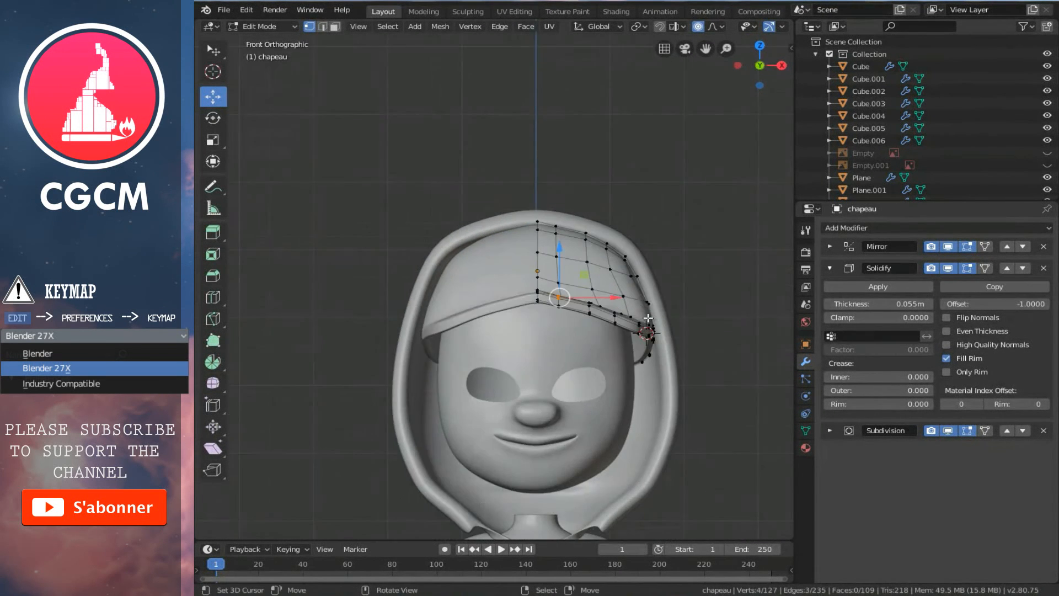
scroll(585, 269, up, 1)
key(g)
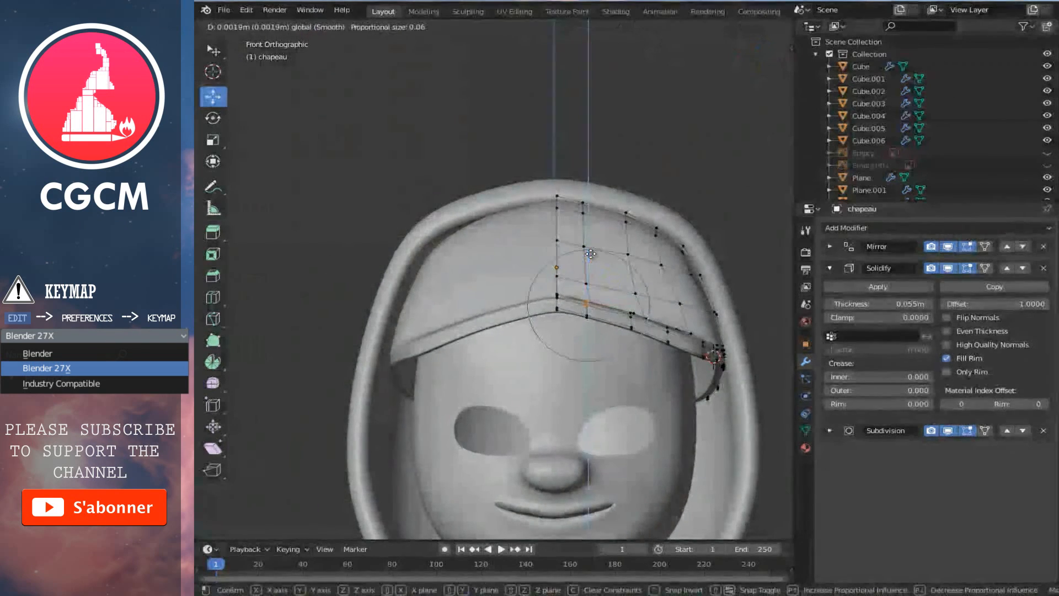
click(594, 252)
key(Tab)
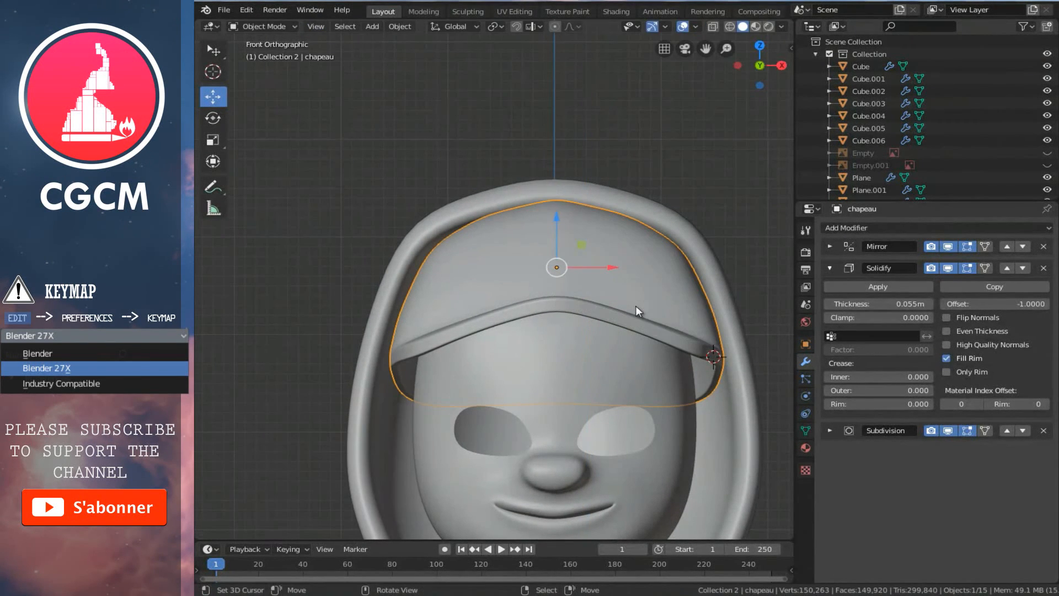
- Select the brim vertices on the cap's centre line and lower them slightly along Z to round the brim's front arch
key(Tab)
middle_drag(626, 321, 537, 356)
right_click(536, 355)
shift+right_click(536, 353)
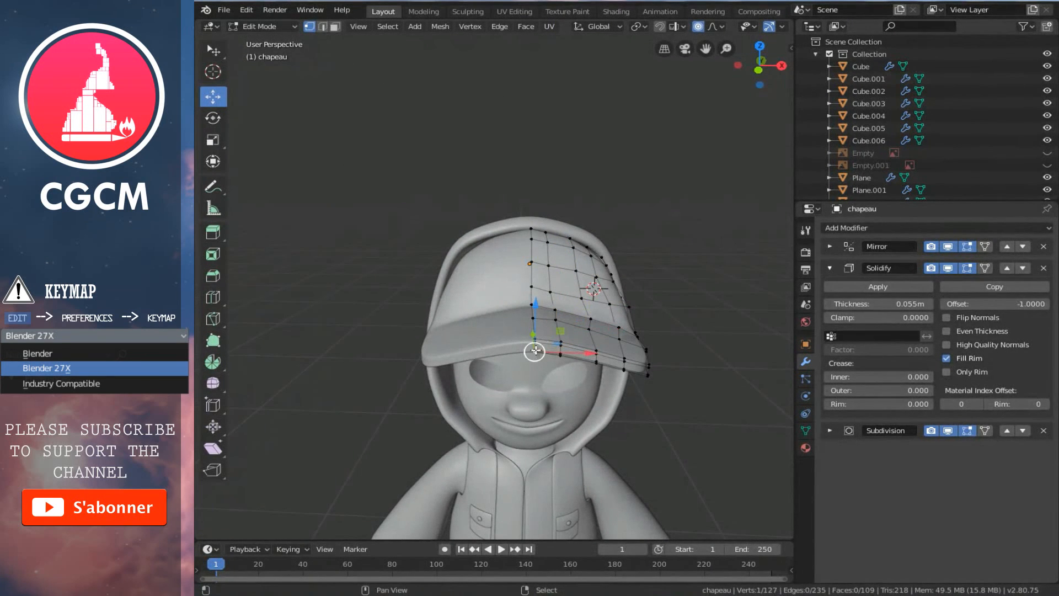
shift+right_click(537, 341)
shift+right_click(535, 338)
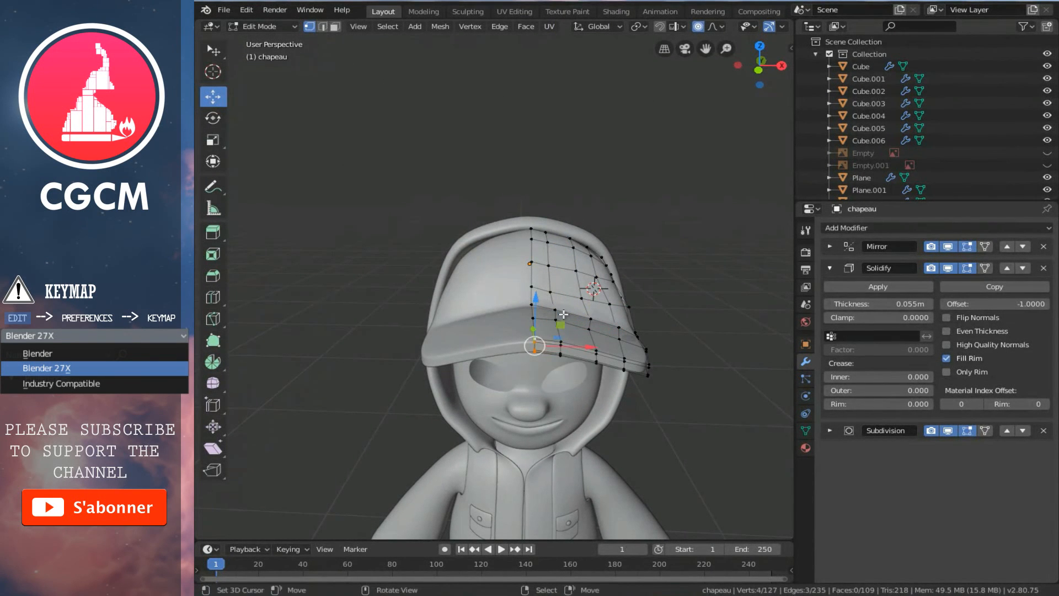
scroll(536, 339, up, 1)
middle_drag(536, 339, 533, 349)
shift+right_click(534, 349)
shift+right_click(537, 321)
key(KP_1)
scroll(581, 325, up, 1)
drag(544, 251, 552, 253)
scroll(551, 253, down, 1)
key(Tab)
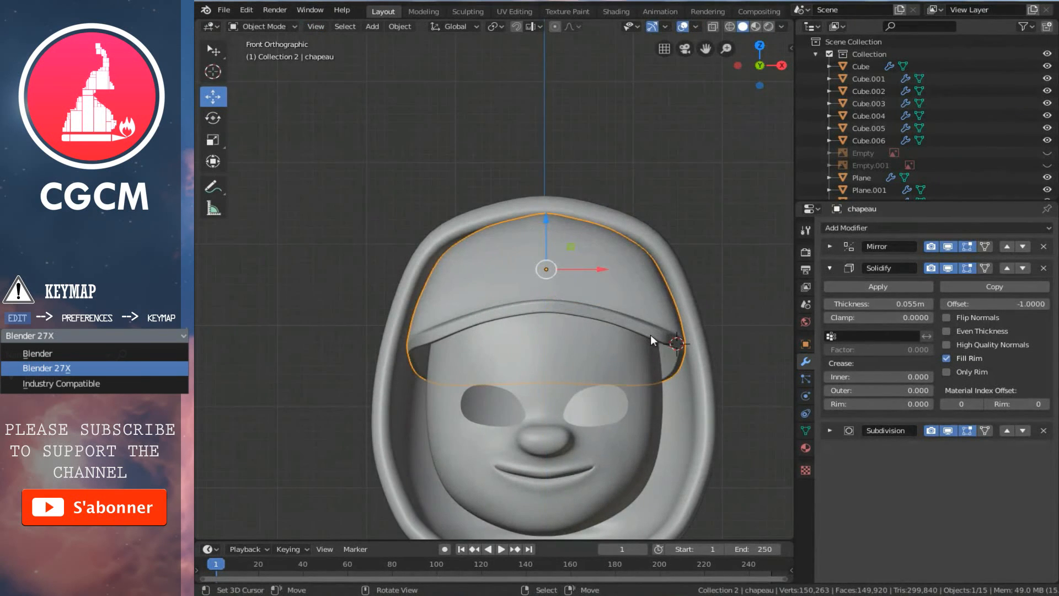
- Deselect everything and review the hood, cap and face on the whole character, from the front up close and from behind
scroll(650, 334, down, 3)
key(a)
scroll(667, 356, up, 3)
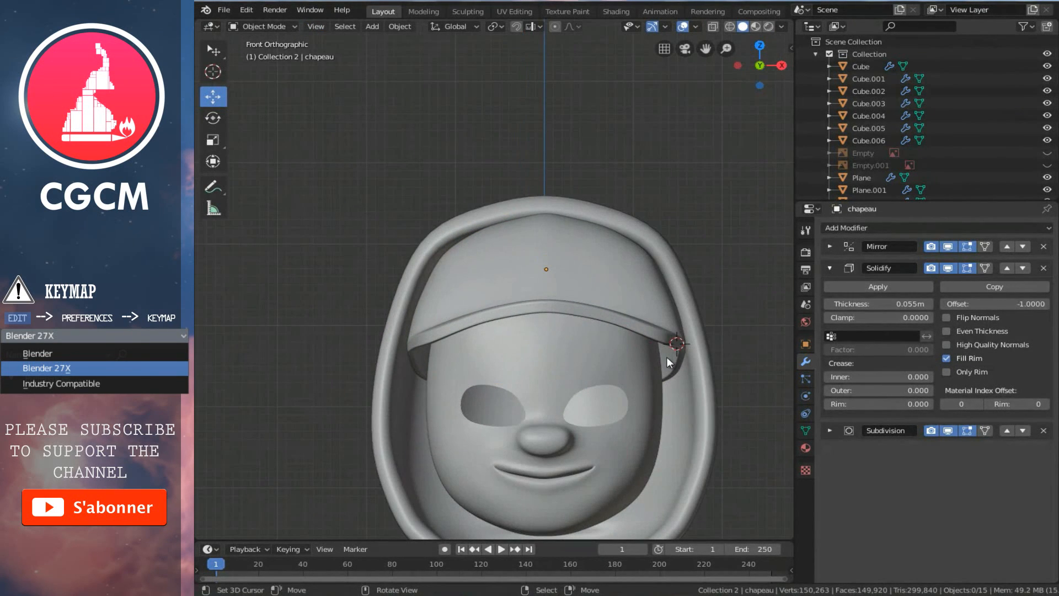
scroll(666, 357, down, 3)
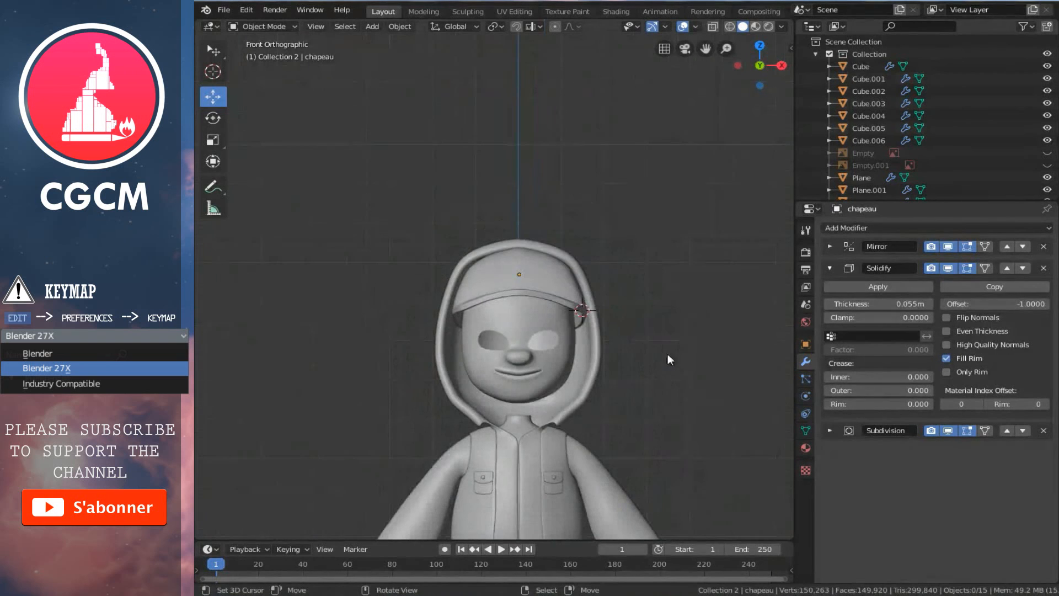
scroll(669, 351, down, 4)
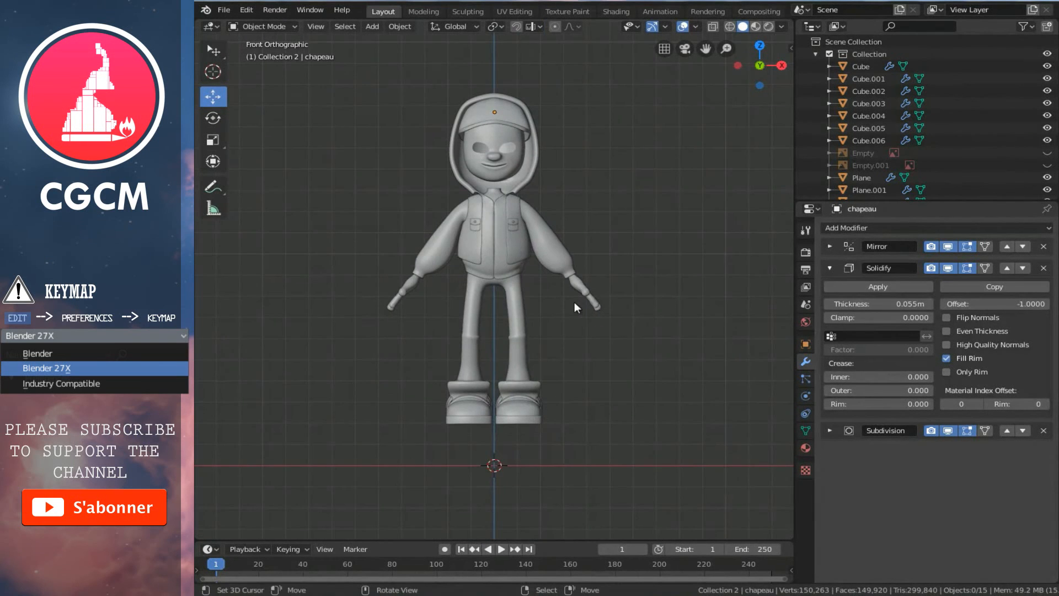
scroll(568, 302, up, 3)
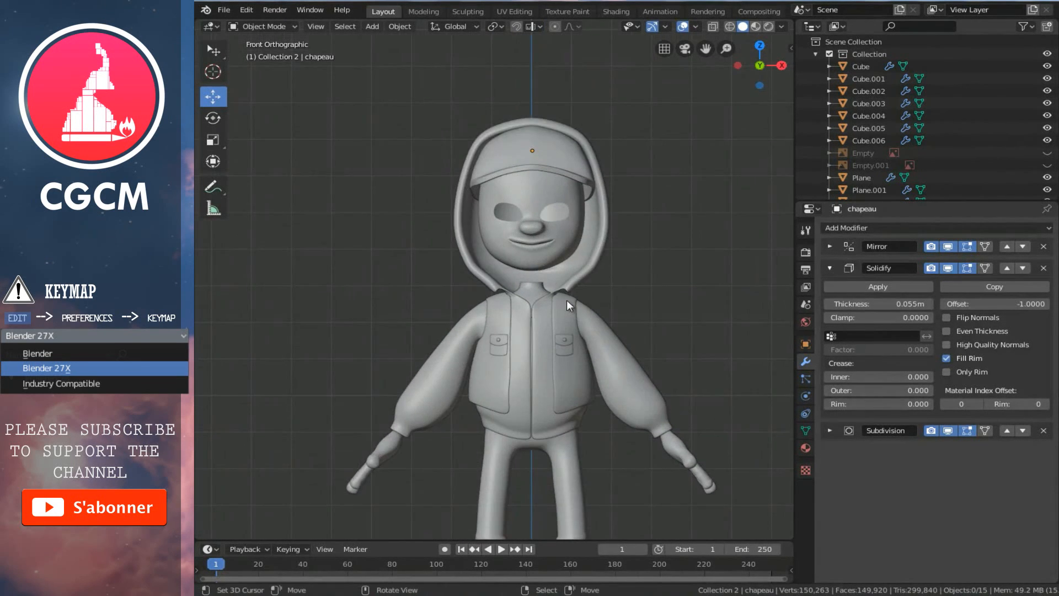
shift+scroll(567, 300, up, 2)
scroll(593, 272, up, 3)
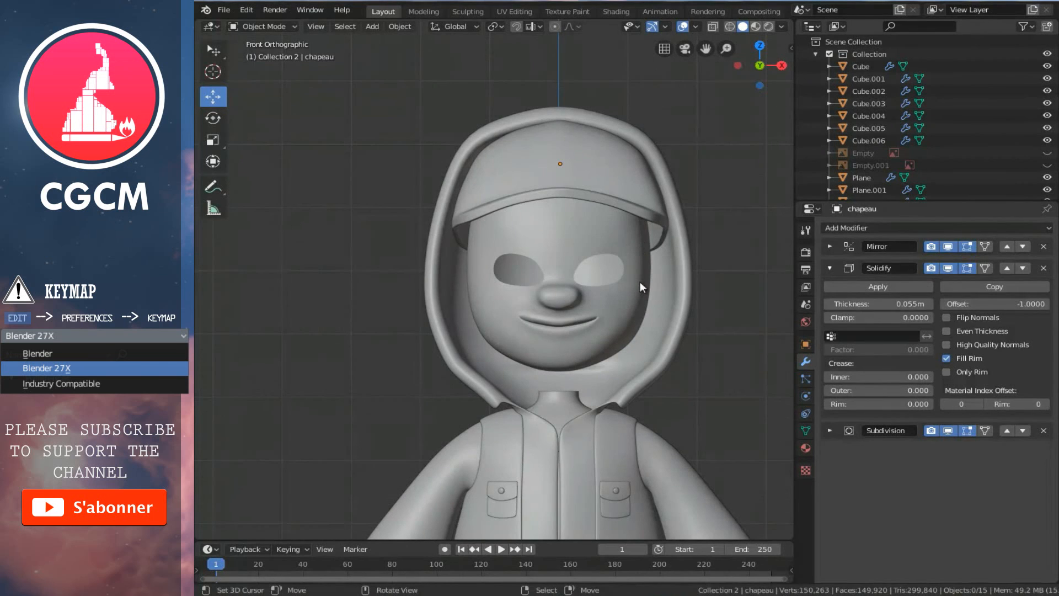
scroll(634, 269, up, 3)
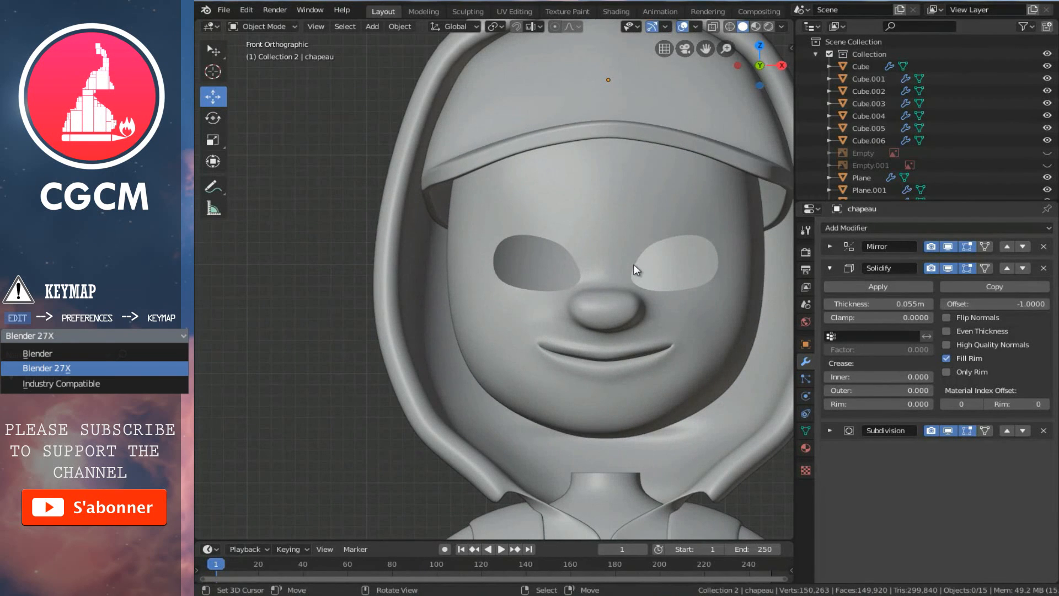
scroll(662, 290, down, 5)
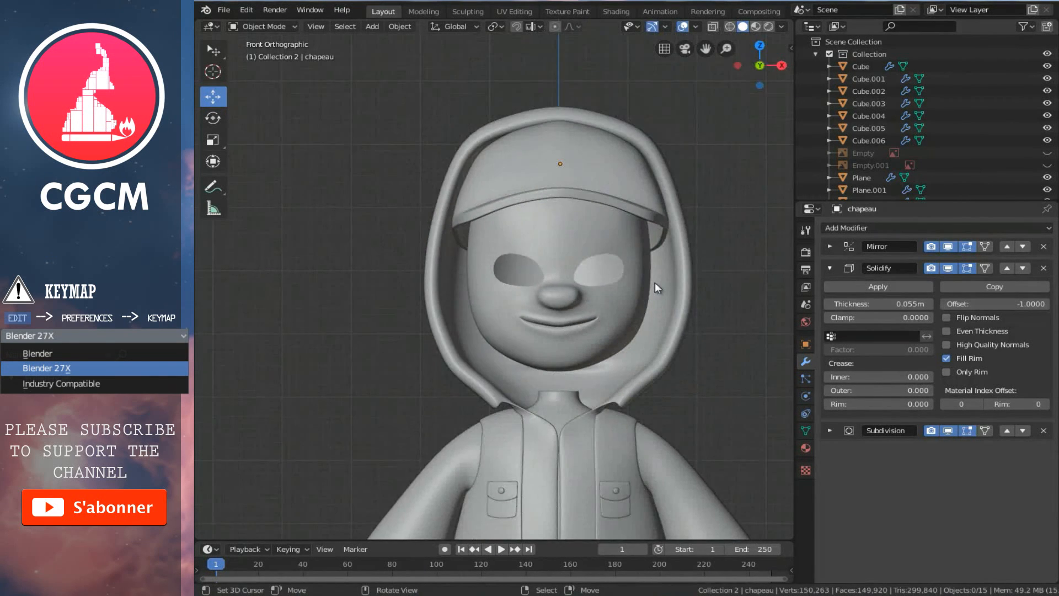
scroll(652, 296, up, 2)
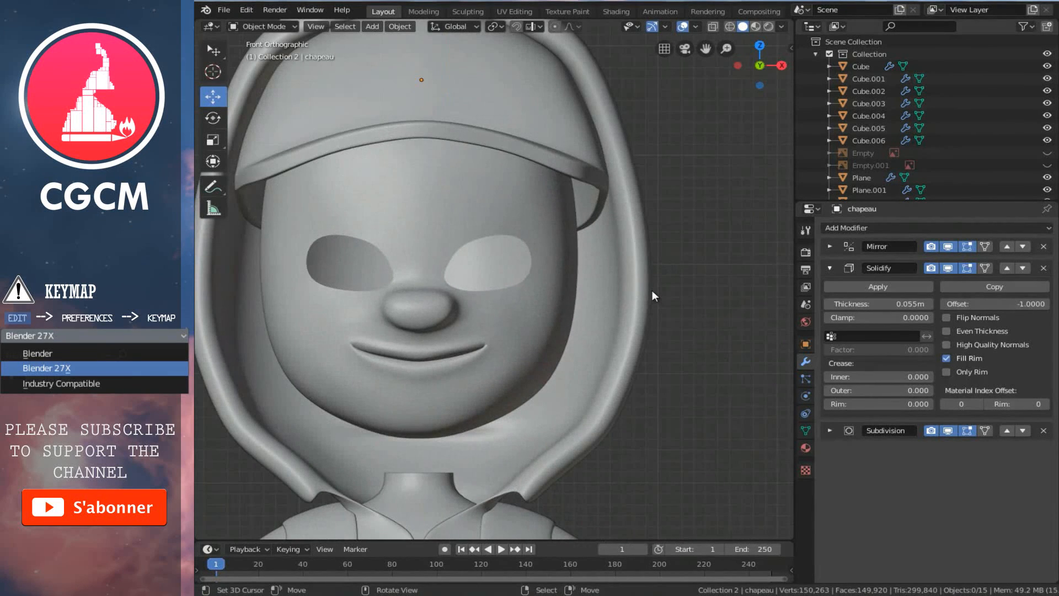
scroll(652, 291, down, 2)
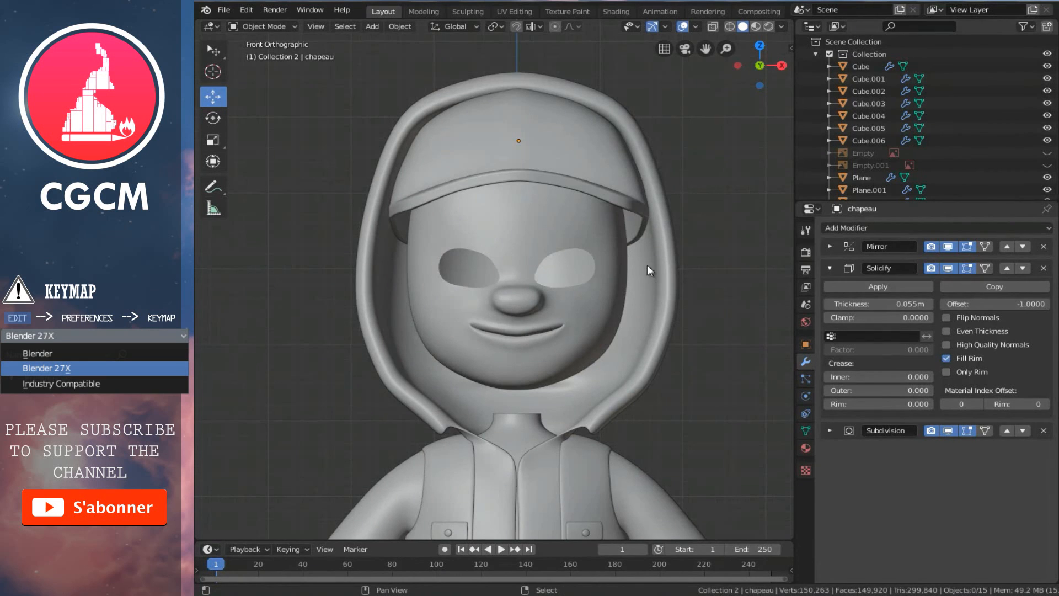
middle_drag(697, 298, 558, 337)
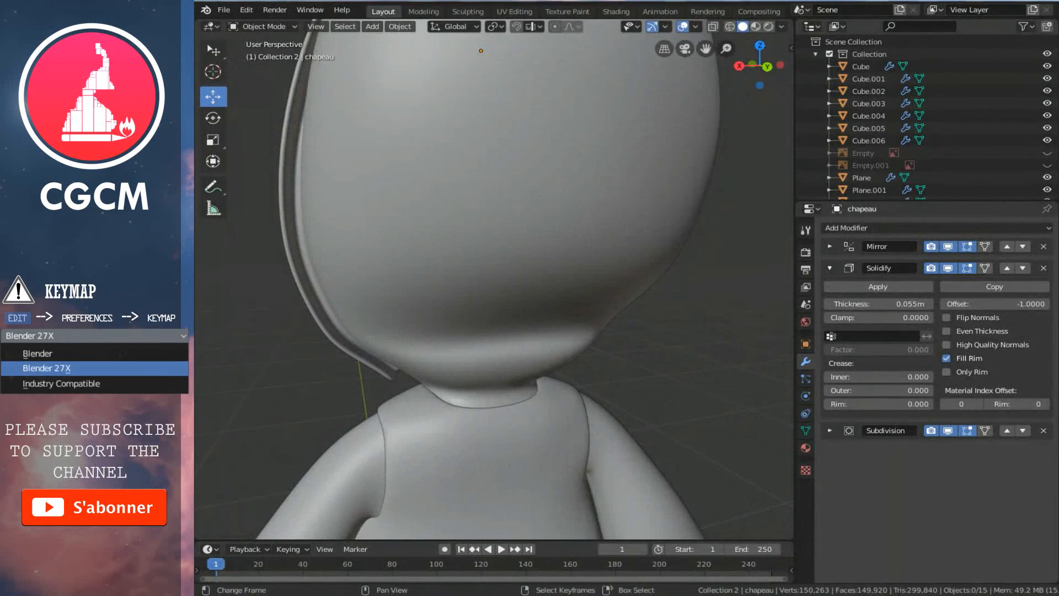
click(673, 595)
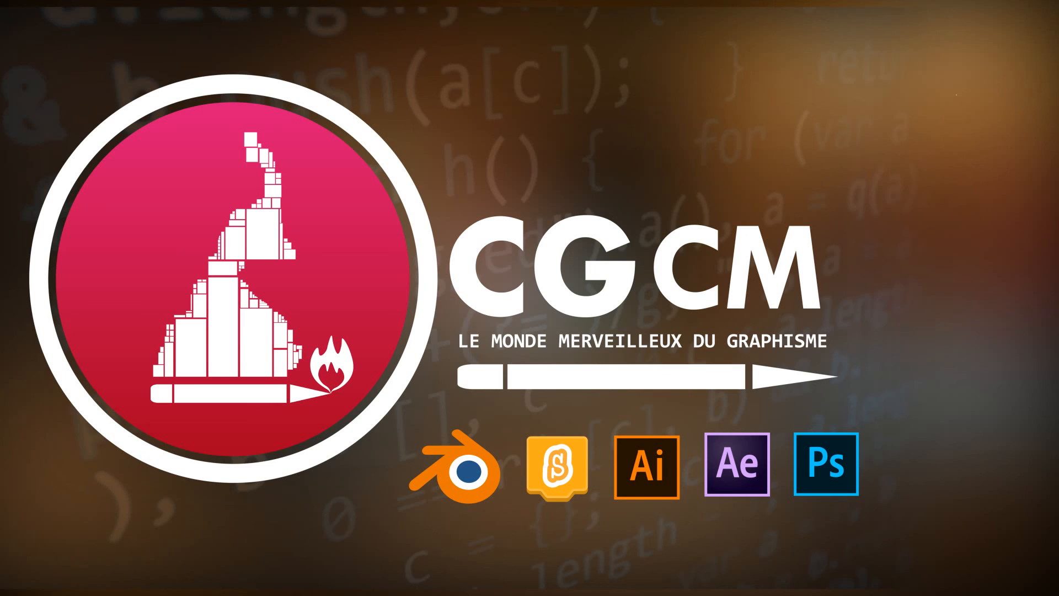